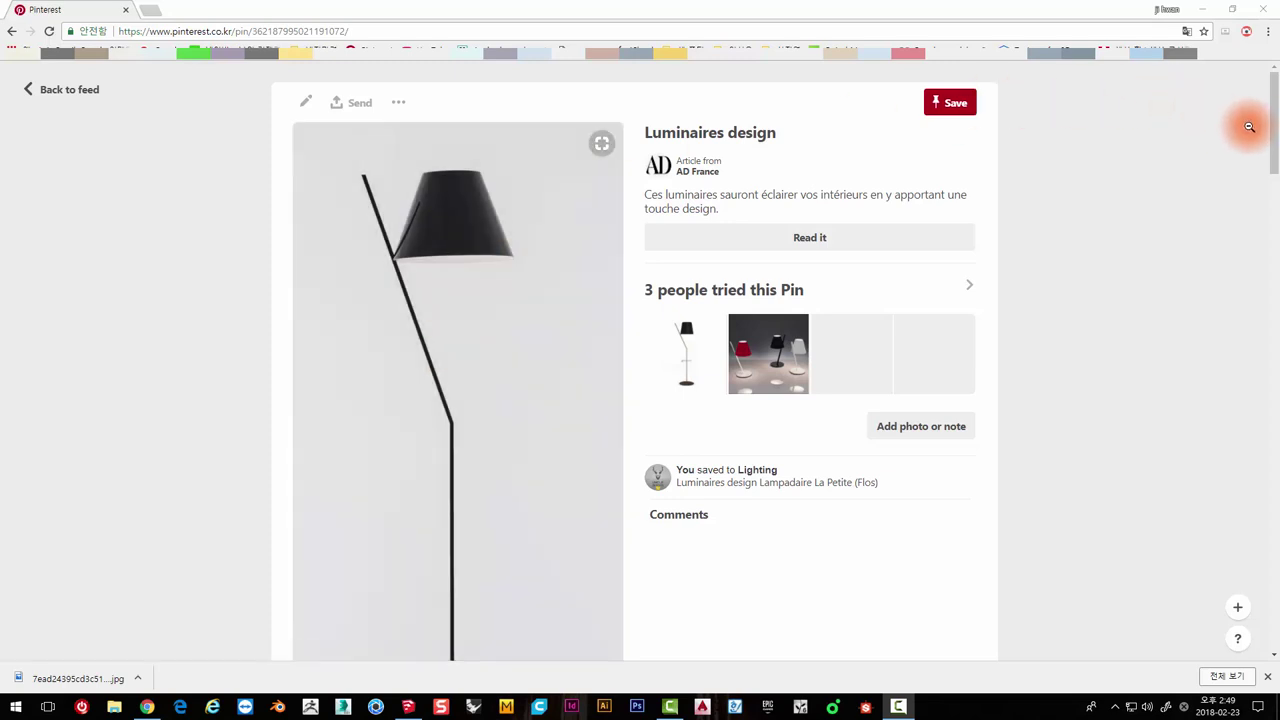
Browse the floor-lamp pin and its More like this results, then return to the Lighting board
scroll(380, 360, "down", 1)
scroll(484, 329, "down", 2)
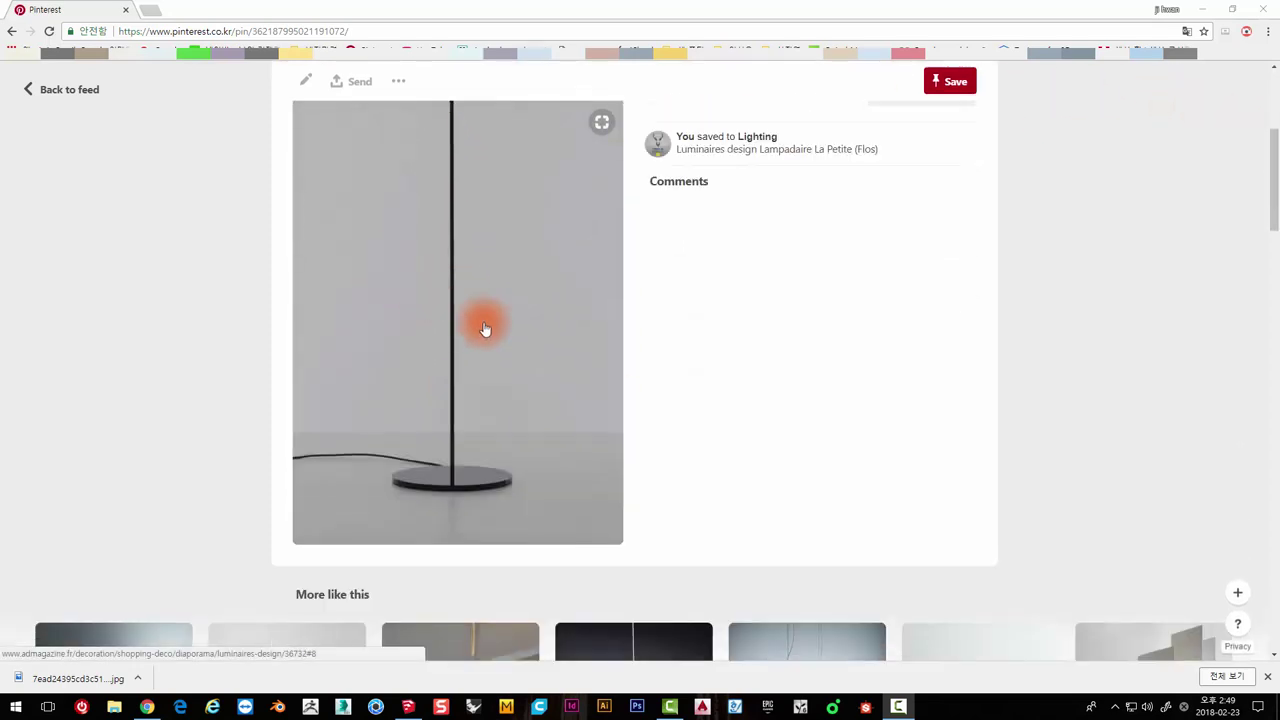
scroll(535, 394, "up", 2)
scroll(535, 394, "up", 1)
scroll(400, 449, "down", 2)
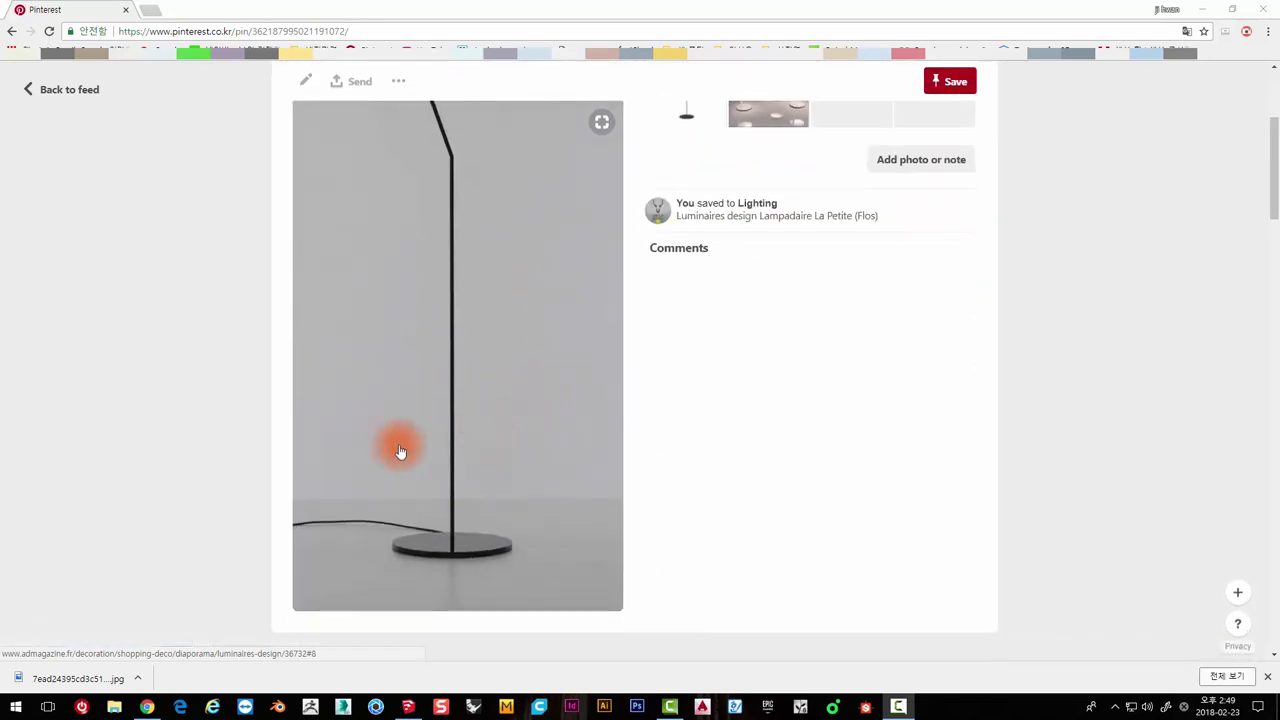
scroll(256, 439, "down", 3)
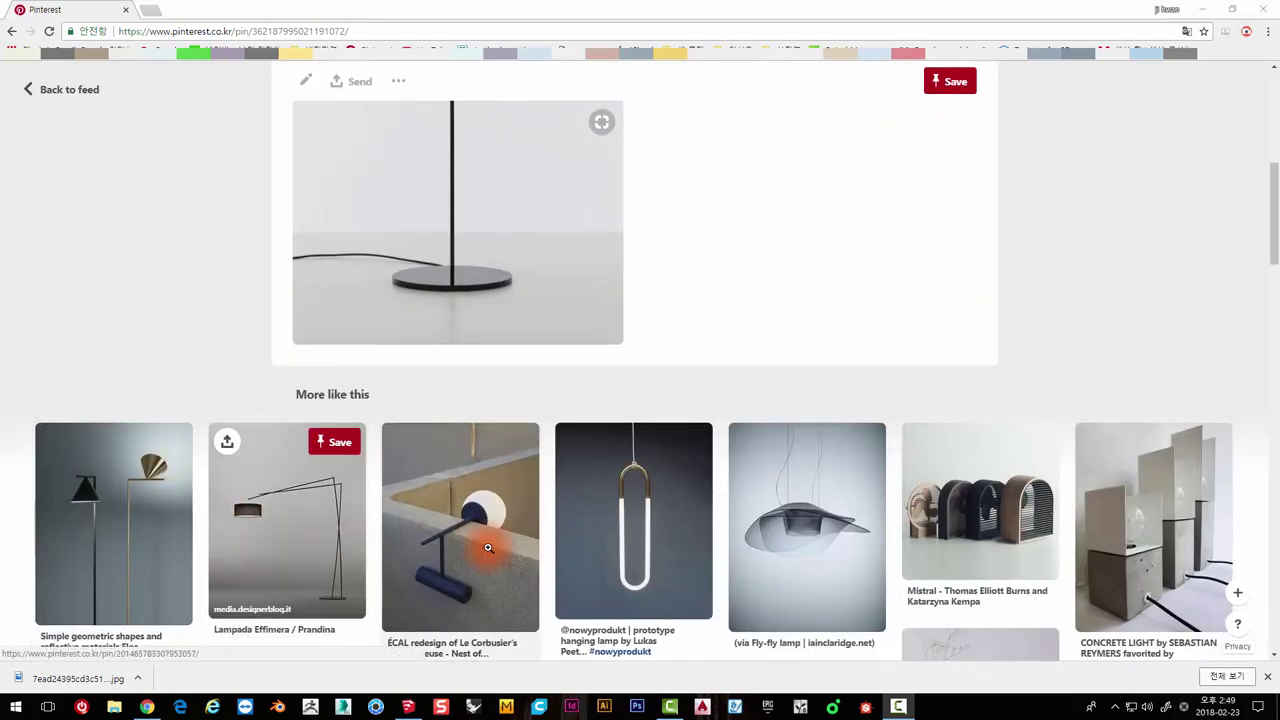
scroll(770, 512, "down", 2)
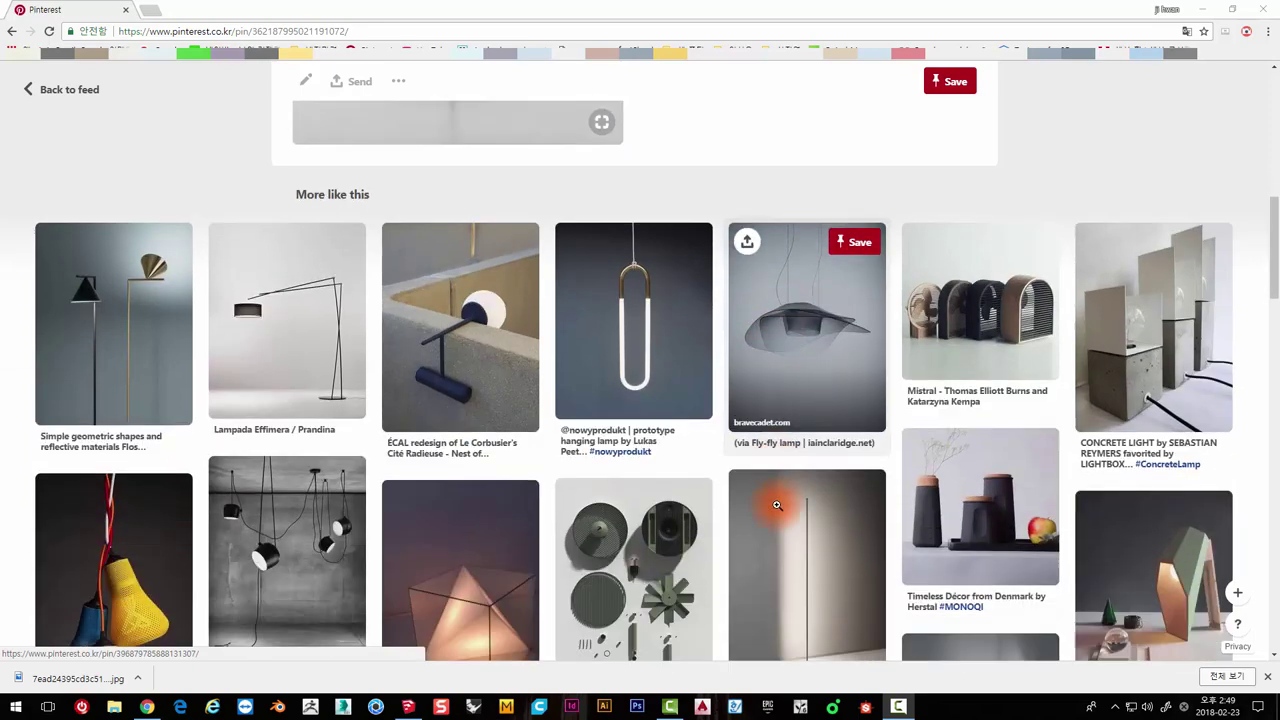
scroll(745, 486, "down", 3)
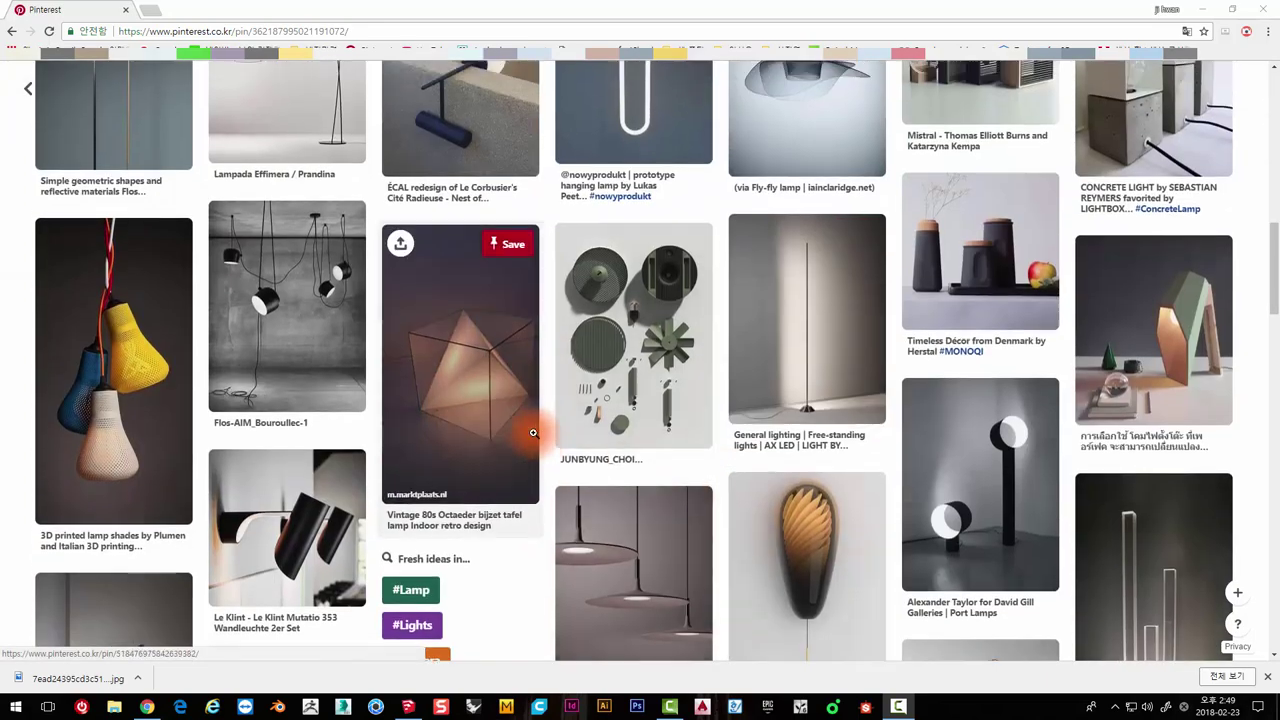
scroll(530, 428, "up", 7)
scroll(534, 432, "up", 5)
left_click(65, 89)
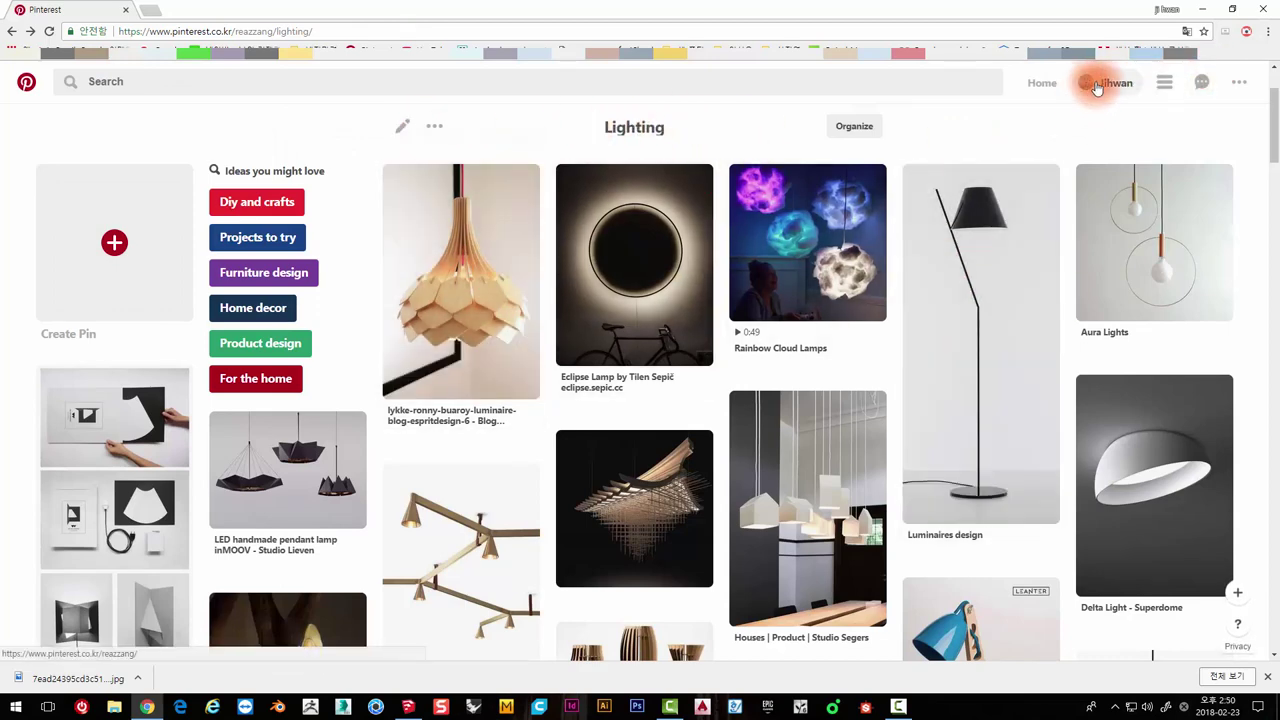
Go from the Pinterest home feed through your profile to the Lighting board
left_click(26, 83)
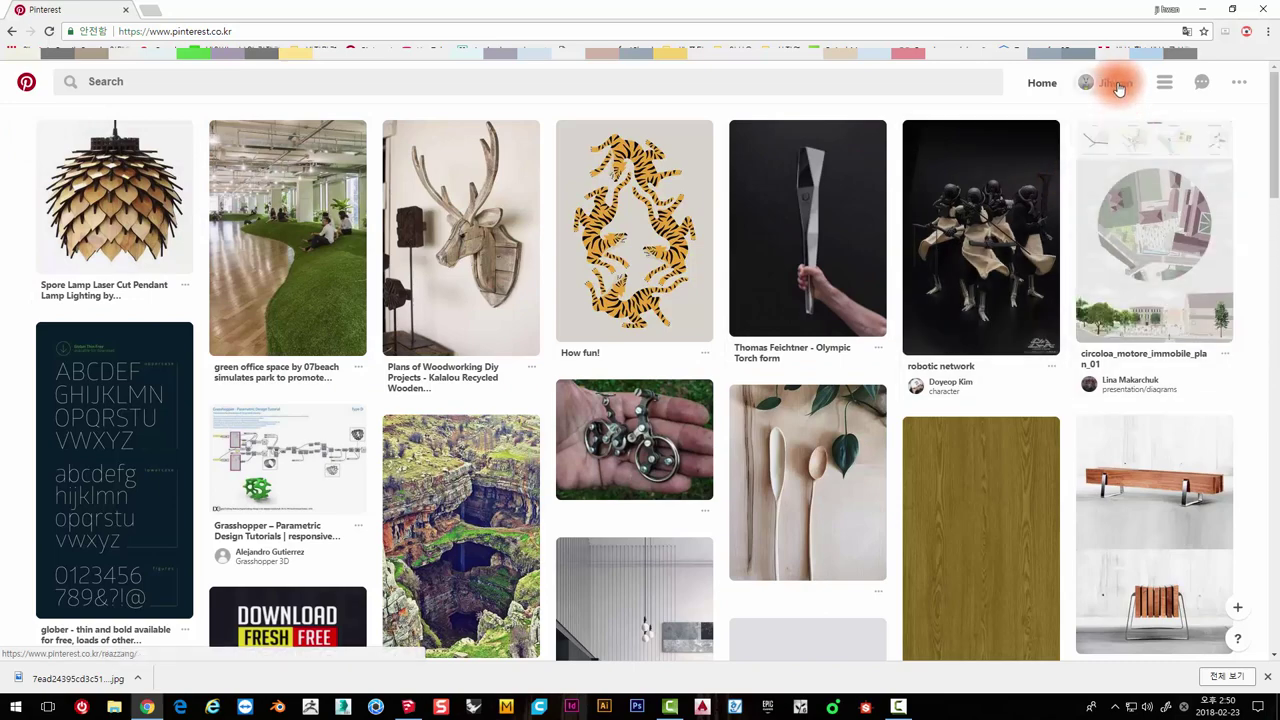
left_click(1118, 87)
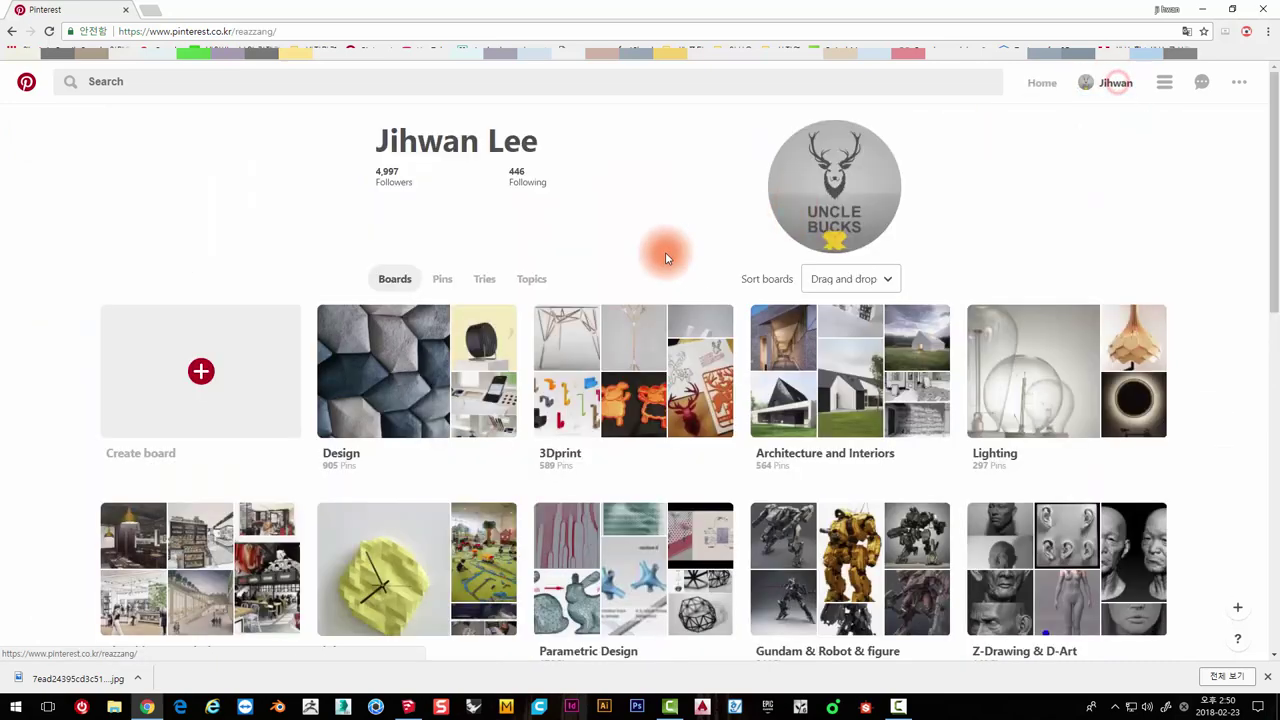
left_click(1033, 352)
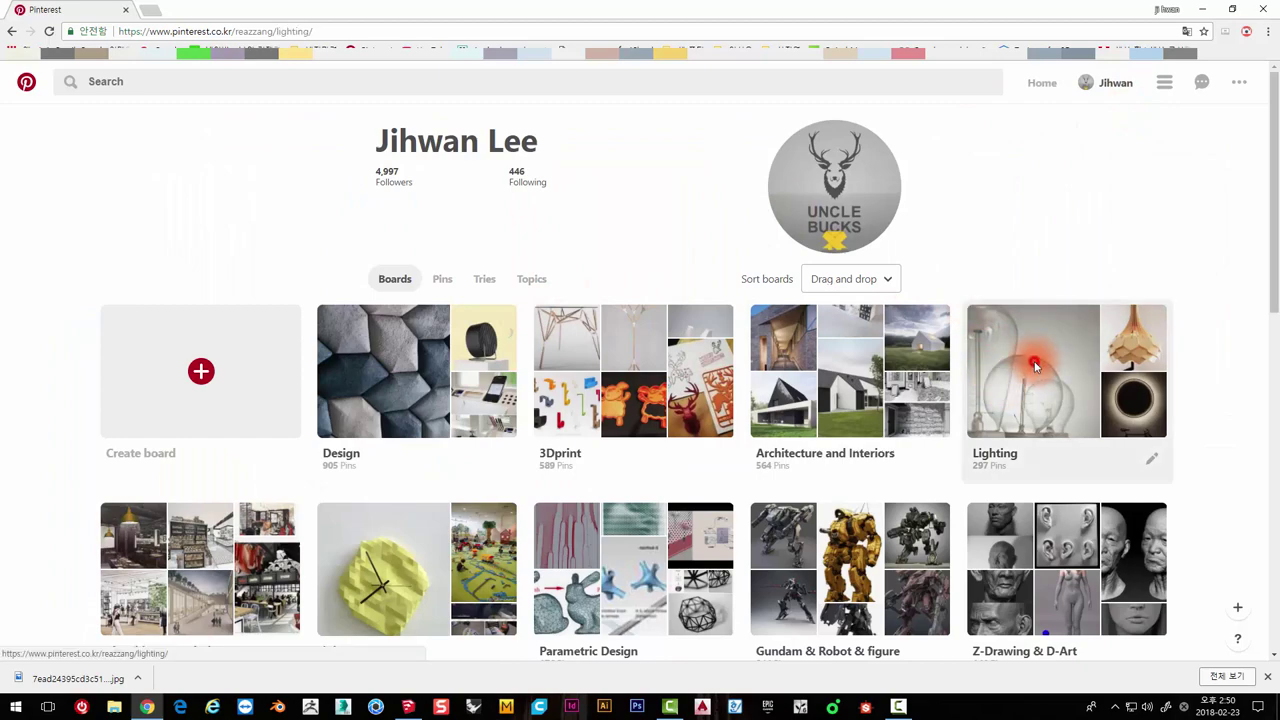
Scroll through the Lighting board's saved lamp pins to find the Luminaires design lamp
scroll(470, 328, "down", 2)
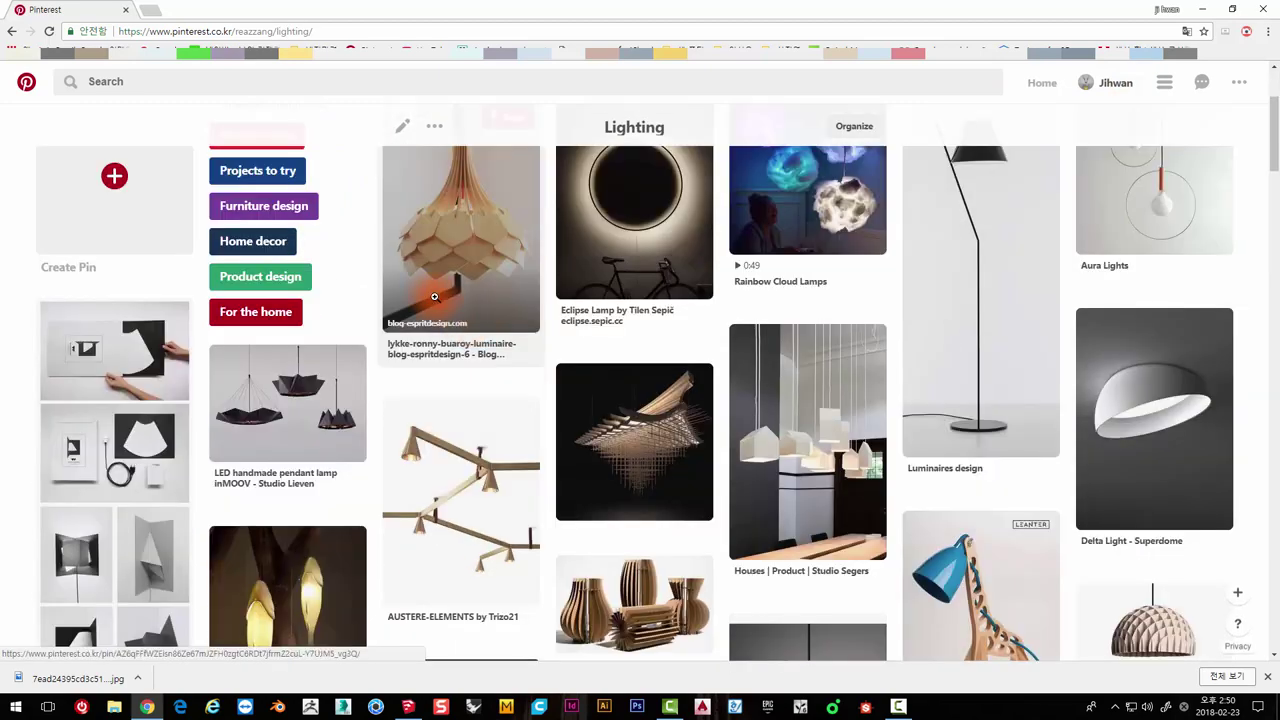
scroll(434, 297, "down", 2)
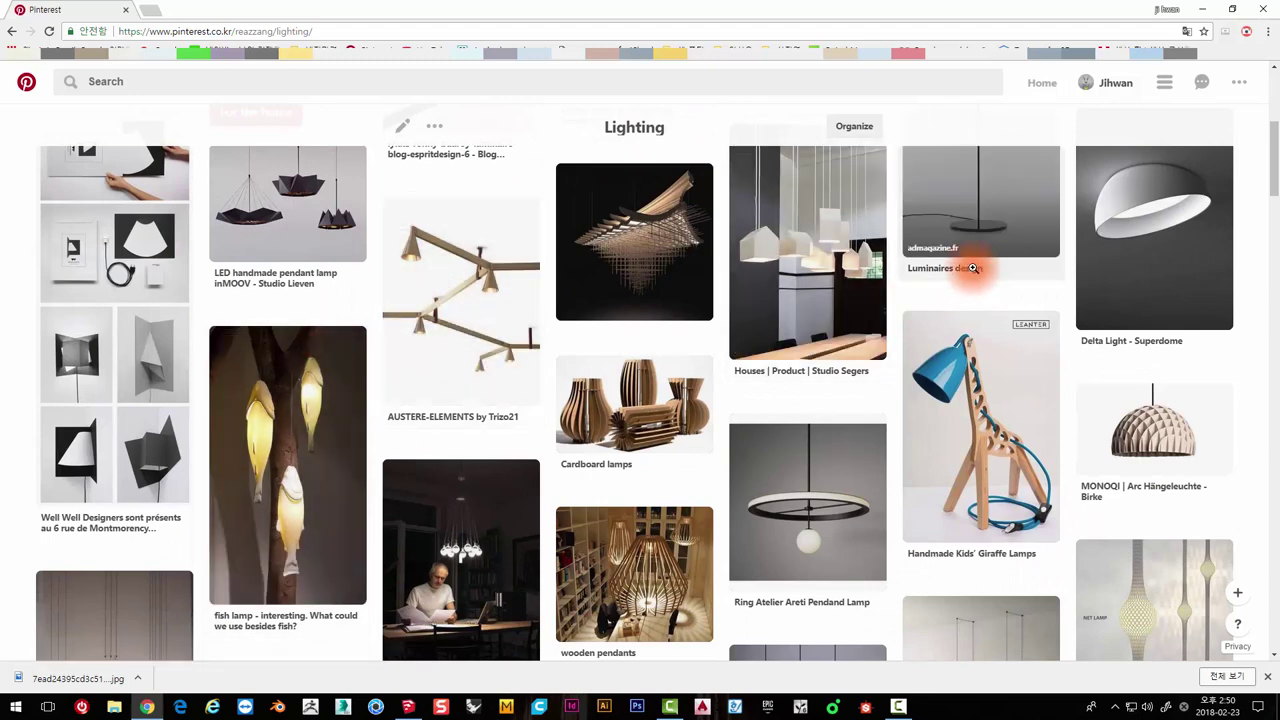
scroll(810, 271, "up", 2)
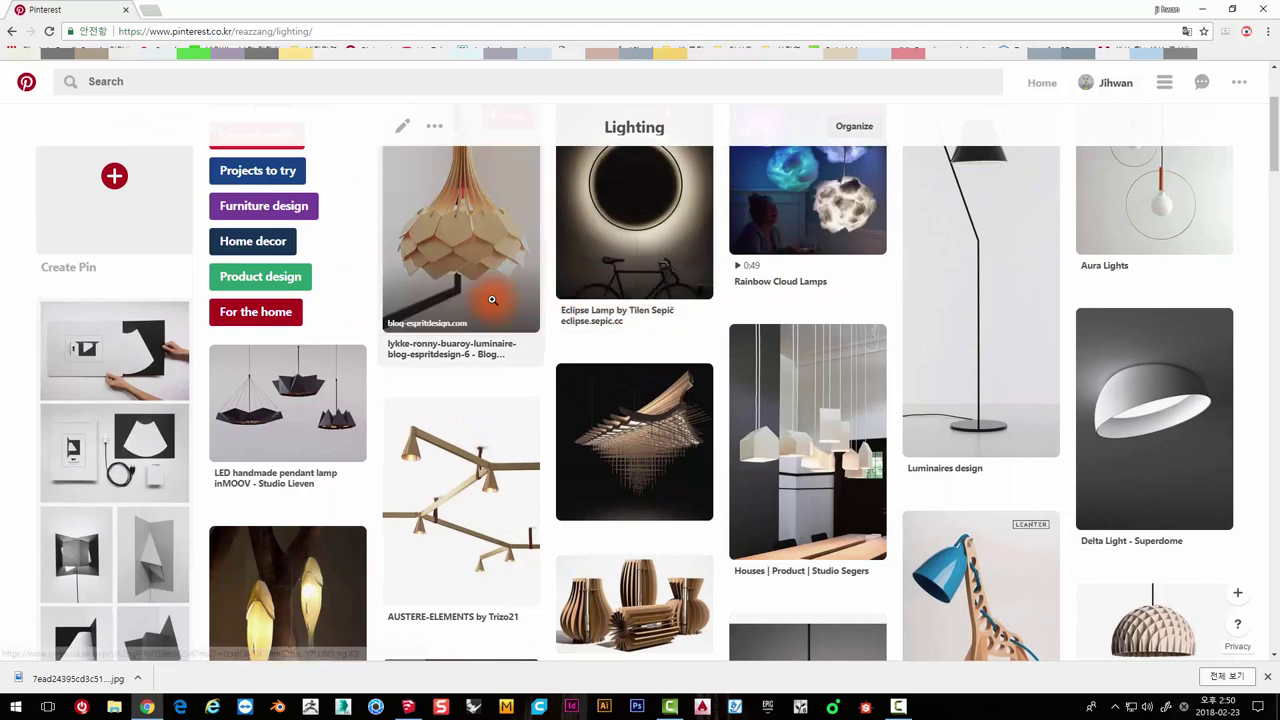
mouse_move(460, 500)
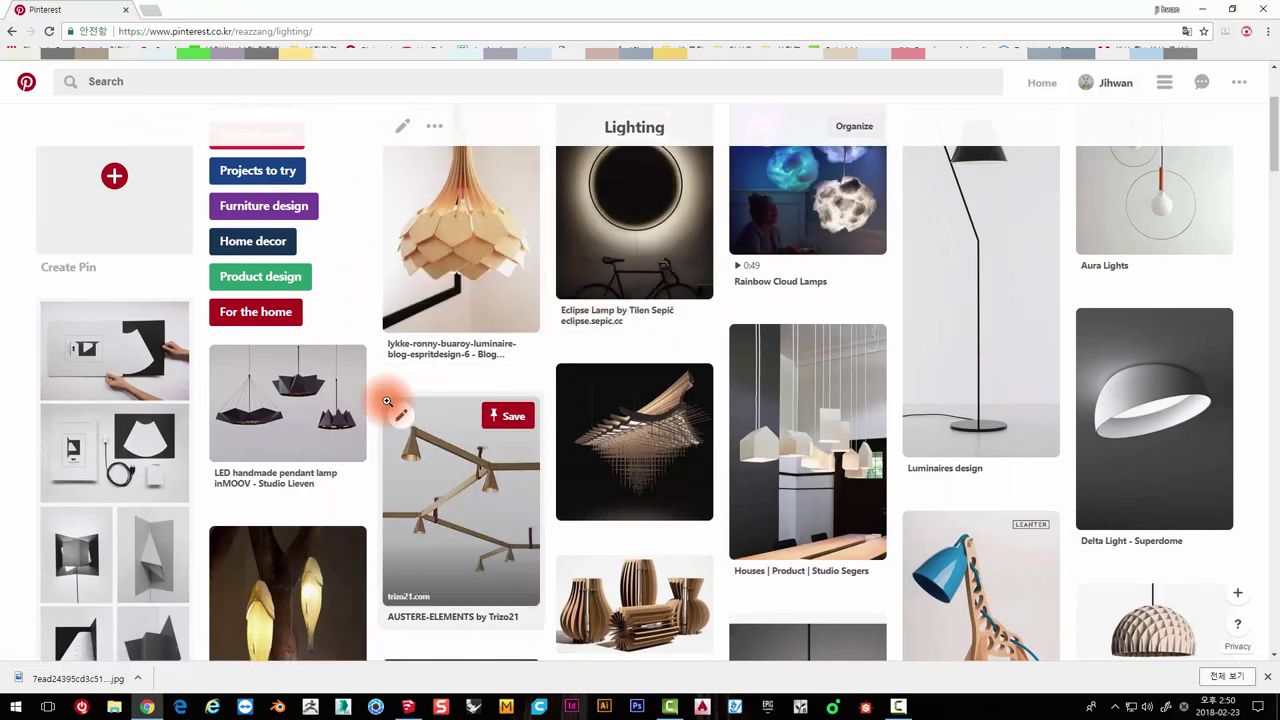
scroll(387, 401, "down", 2)
scroll(390, 420, "down", 2)
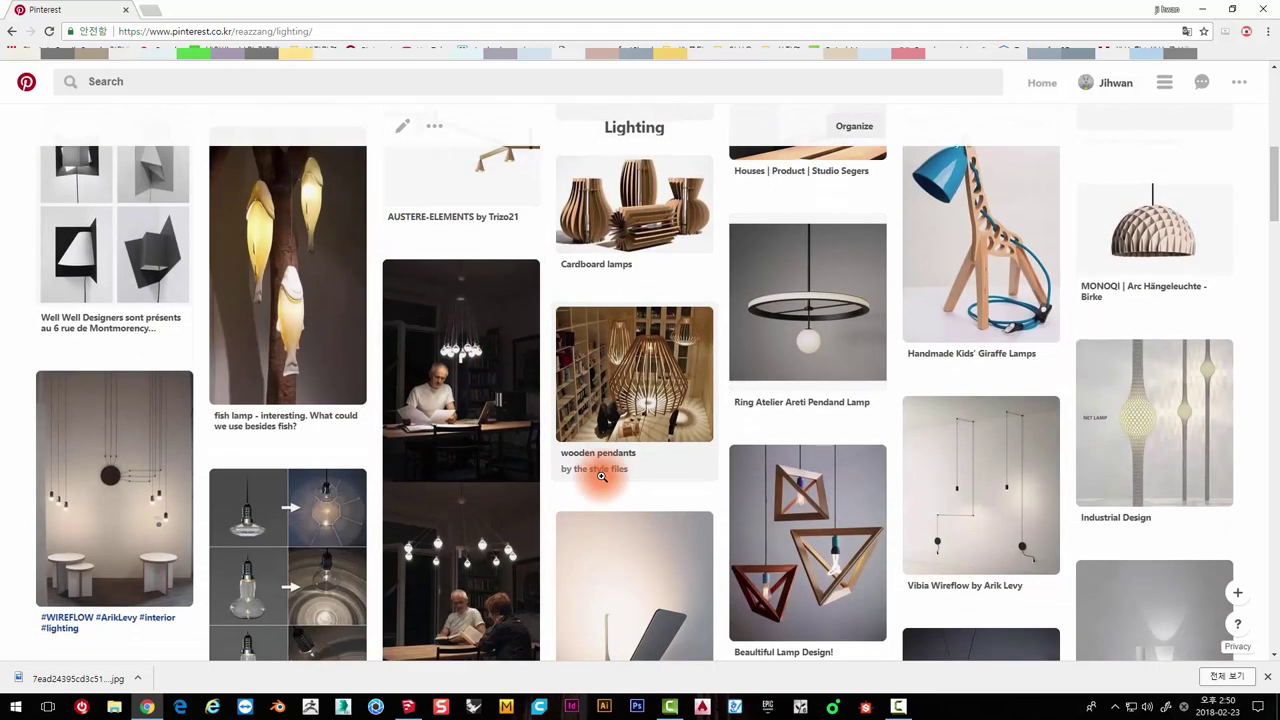
scroll(600, 470, "down", 3)
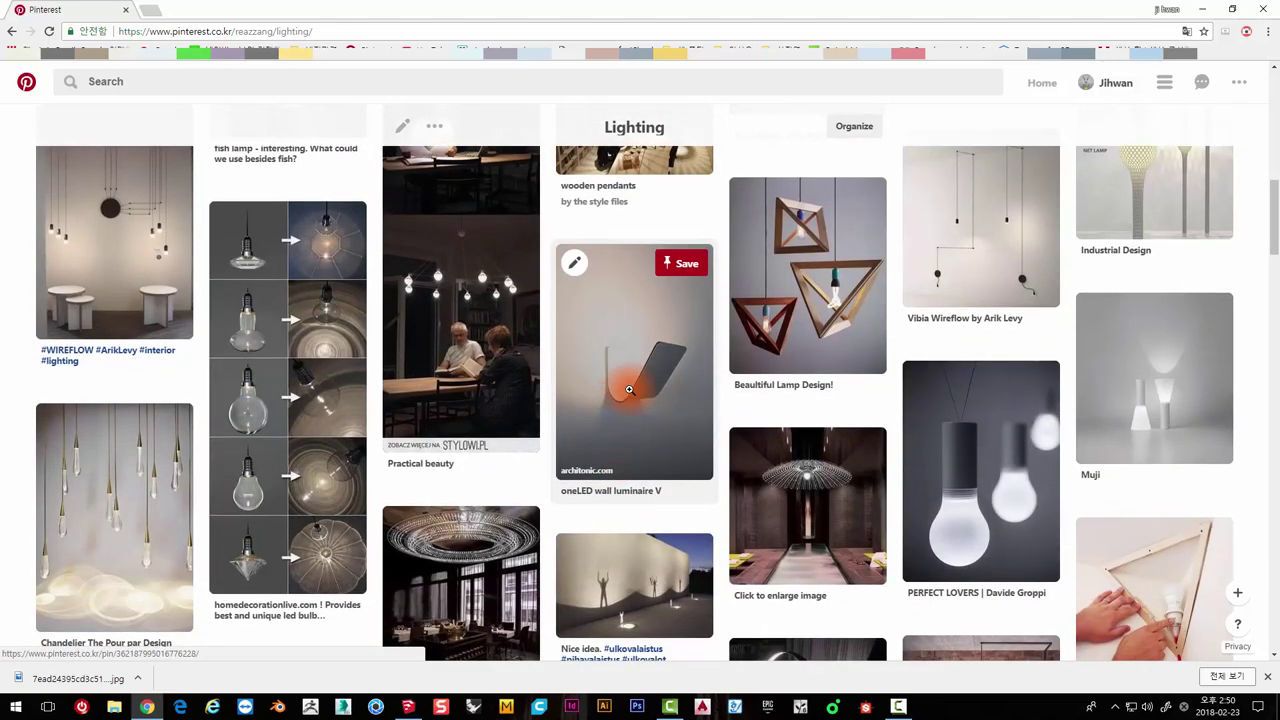
scroll(612, 421, "down", 3)
scroll(475, 447, "down", 3)
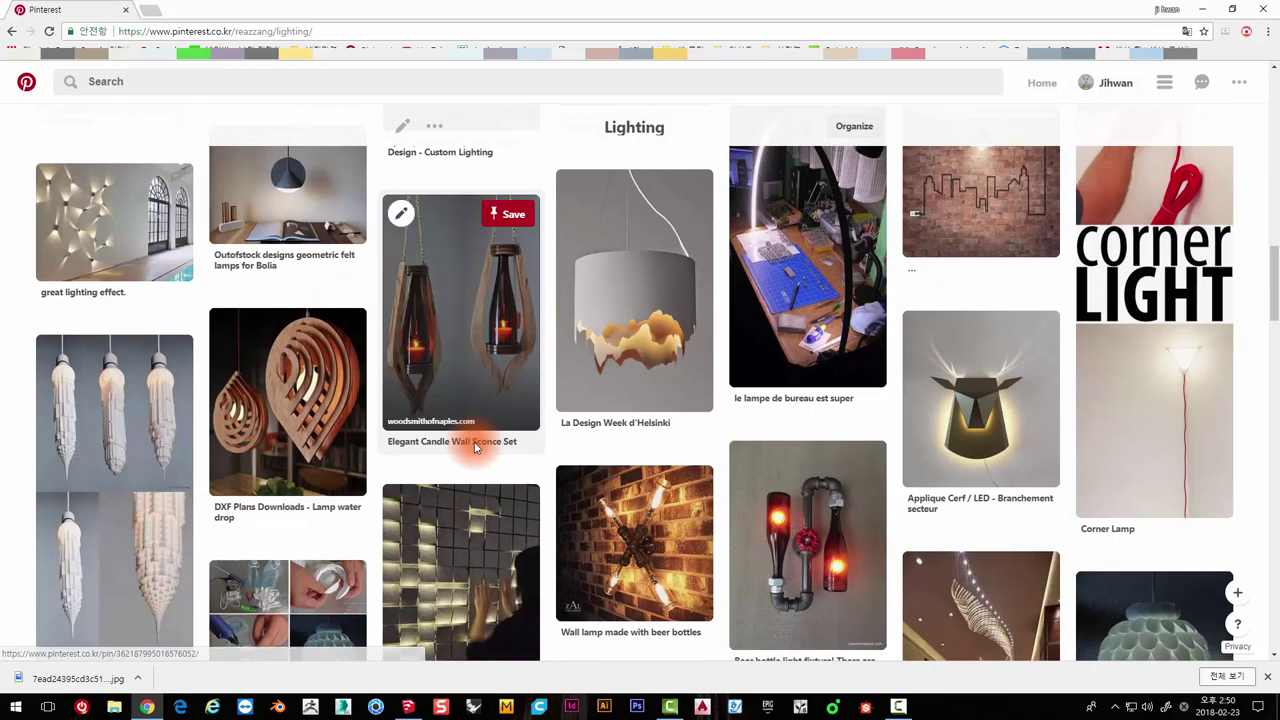
scroll(480, 450, "up", 3)
scroll(816, 281, "up", 3)
scroll(816, 281, "up", 5)
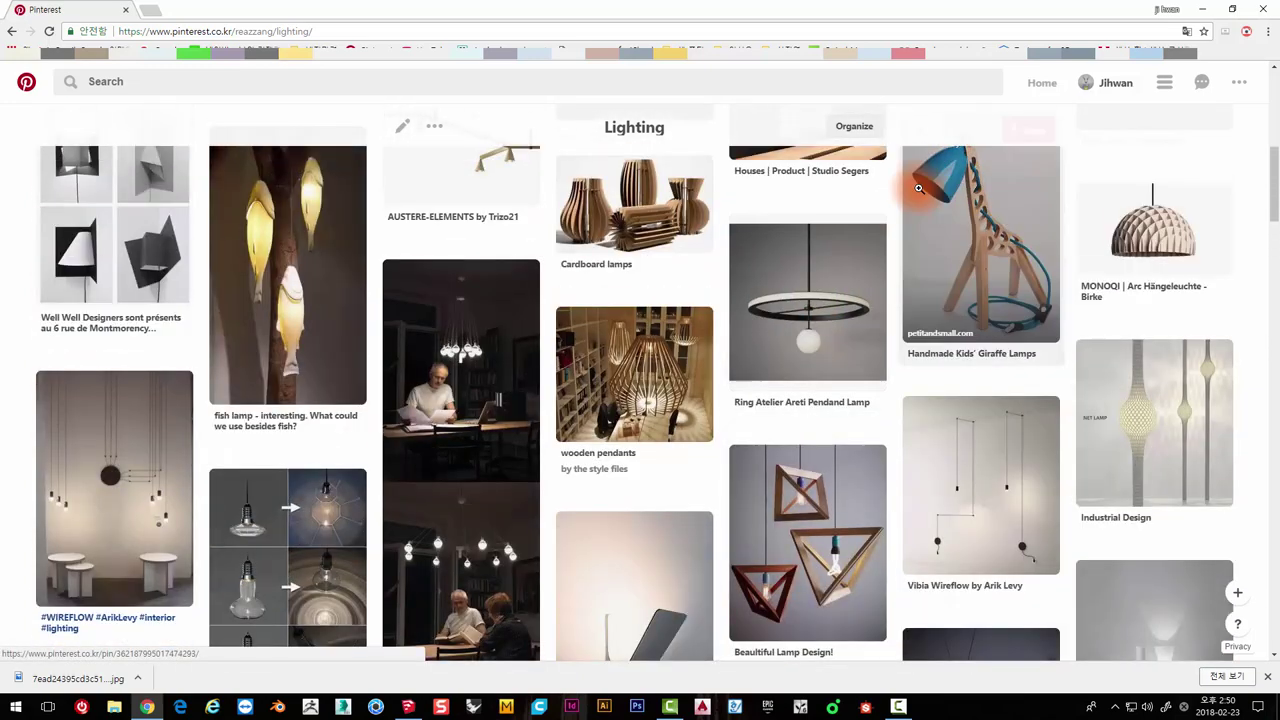
scroll(810, 285, "up", 5)
scroll(790, 300, "up", 5)
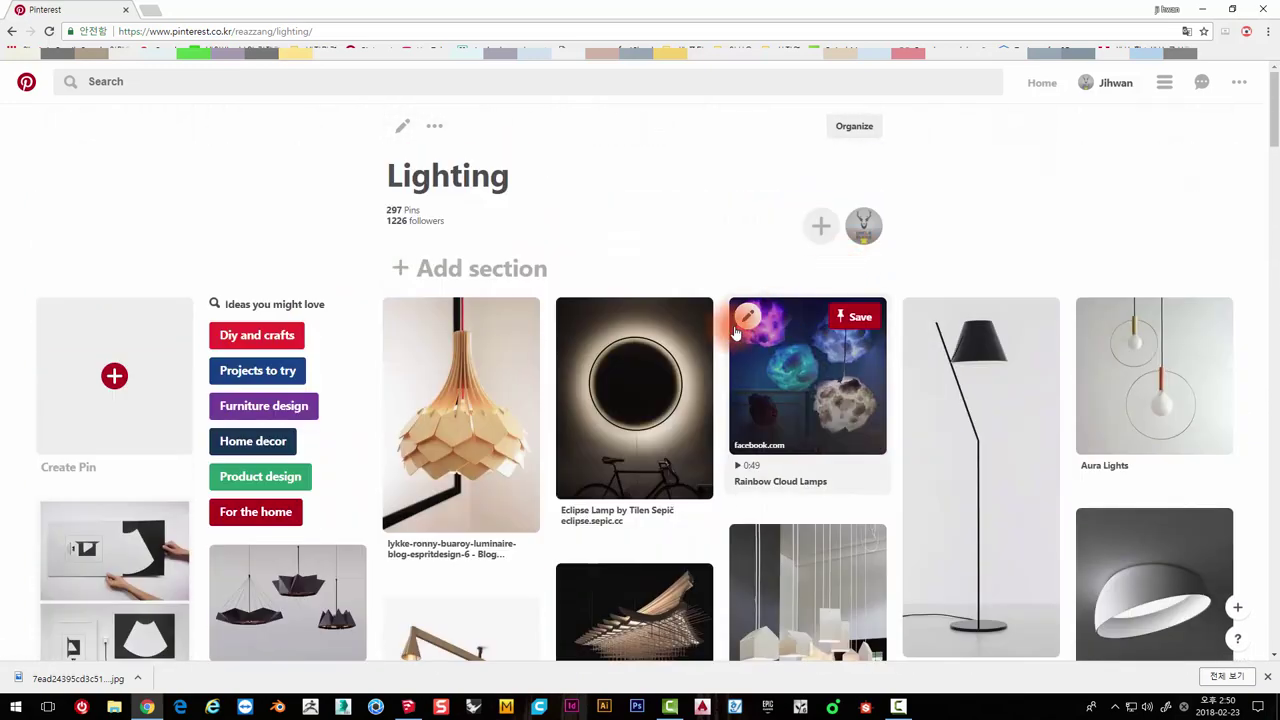
mouse_move(634, 398)
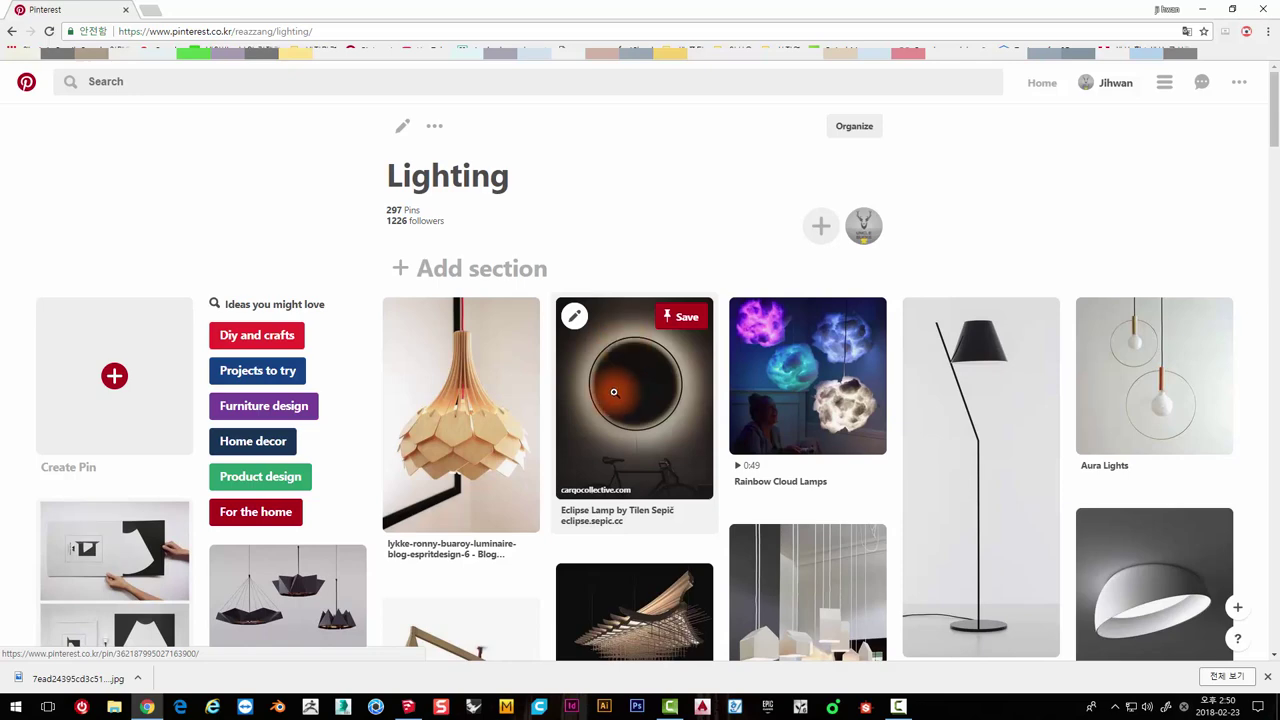
left_click(969, 351)
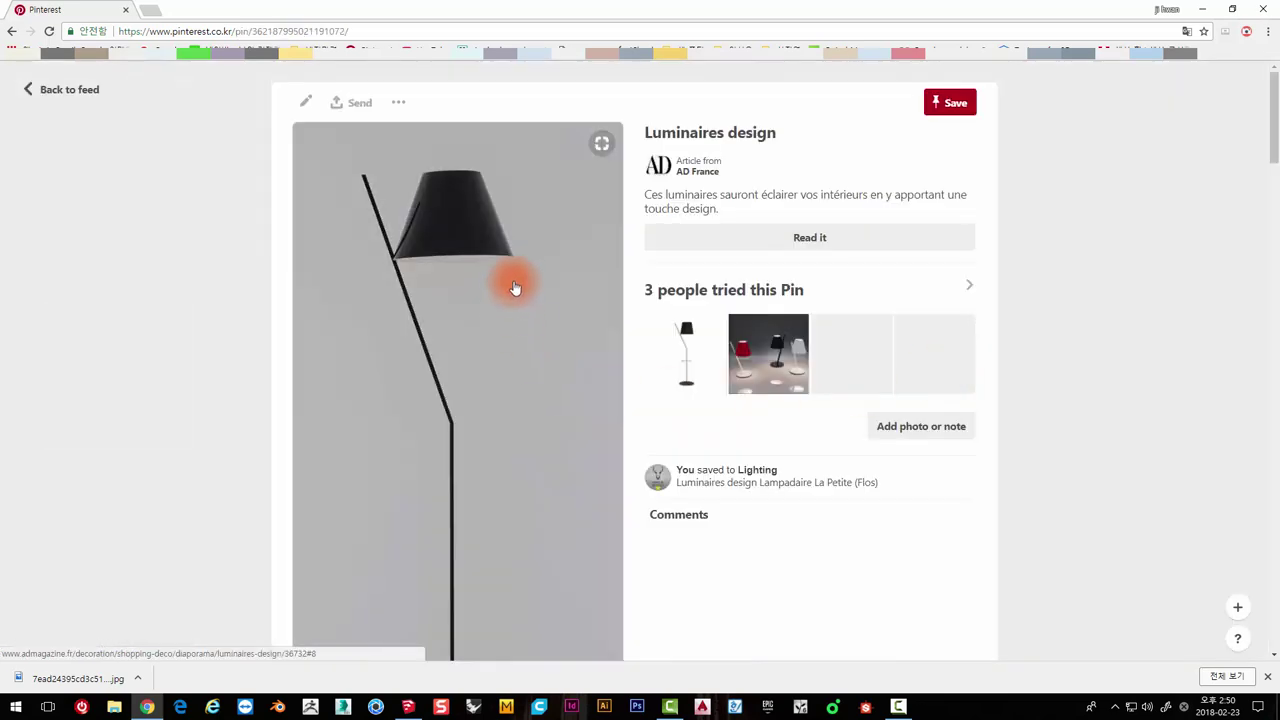
scroll(414, 257, "down", 2)
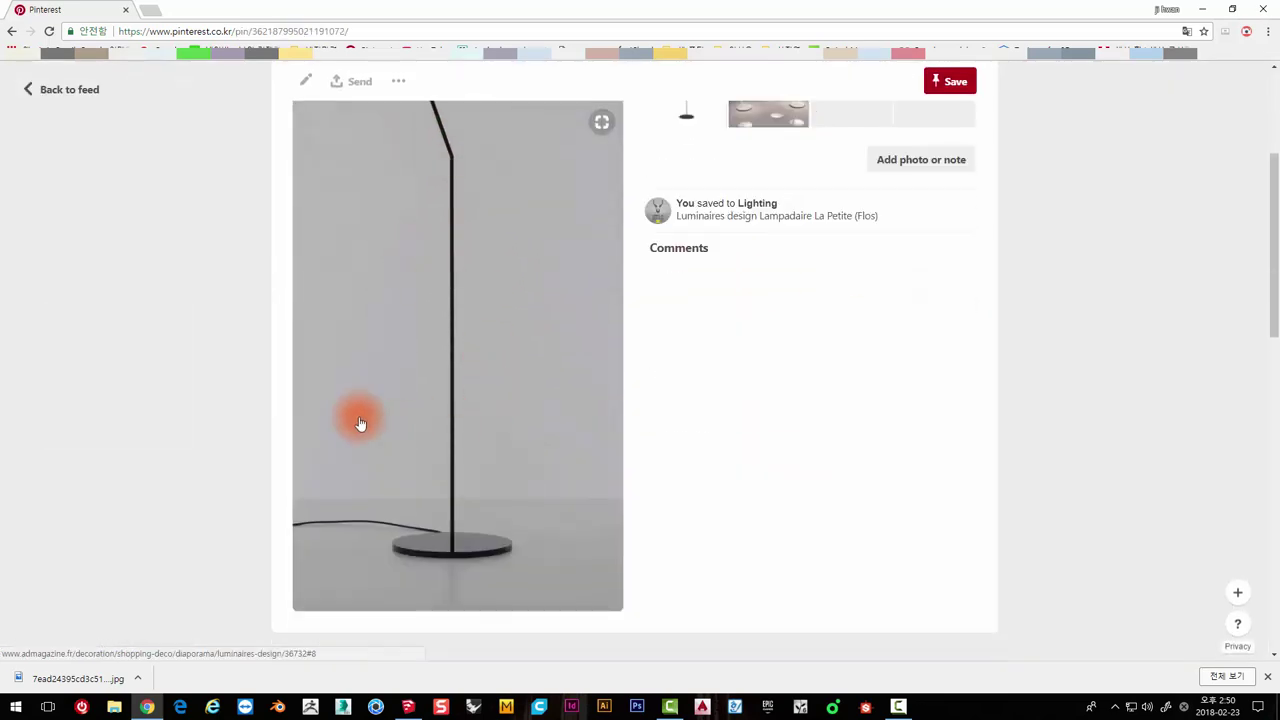
scroll(361, 424, "up", 3)
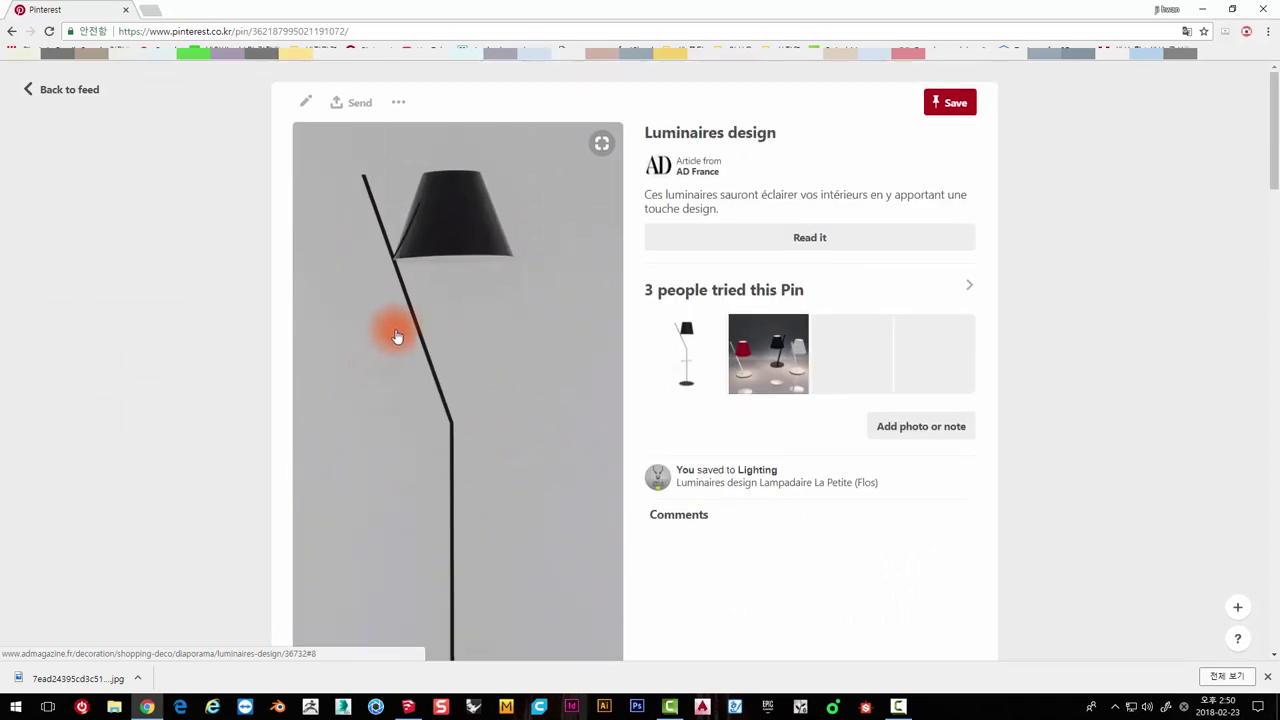
scroll(422, 296, "down", 2)
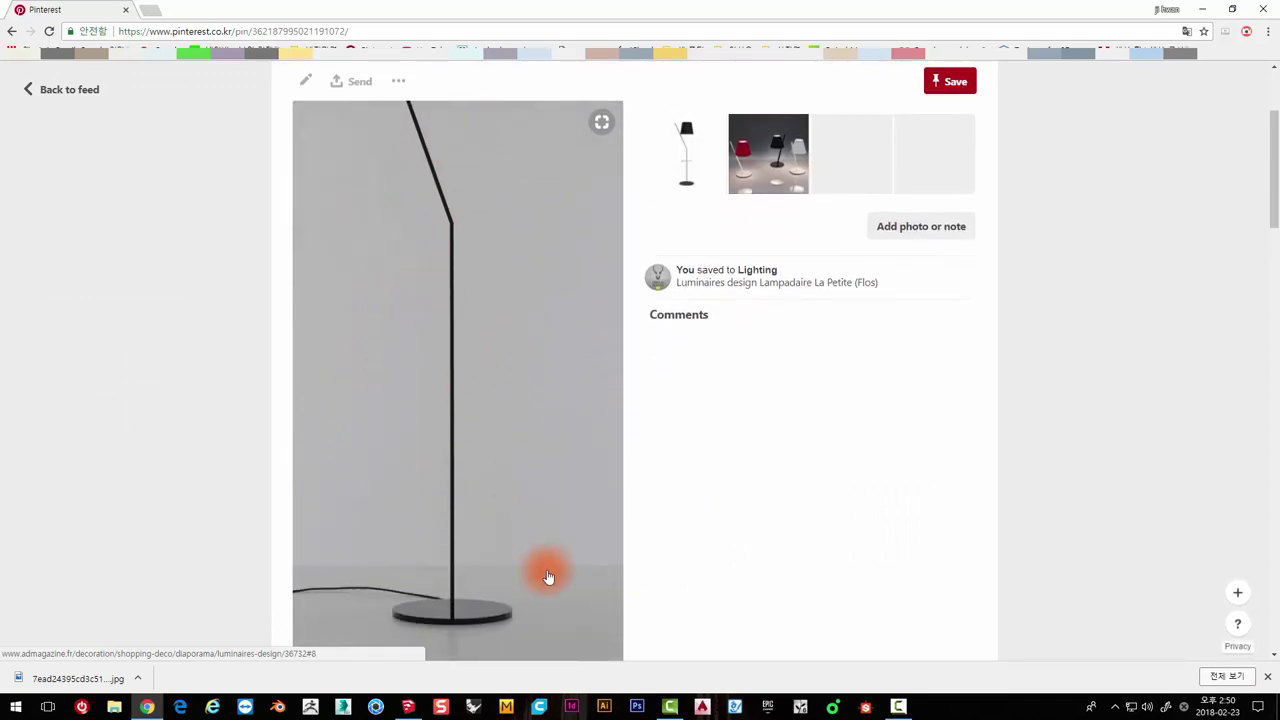
scroll(423, 437, "up", 2)
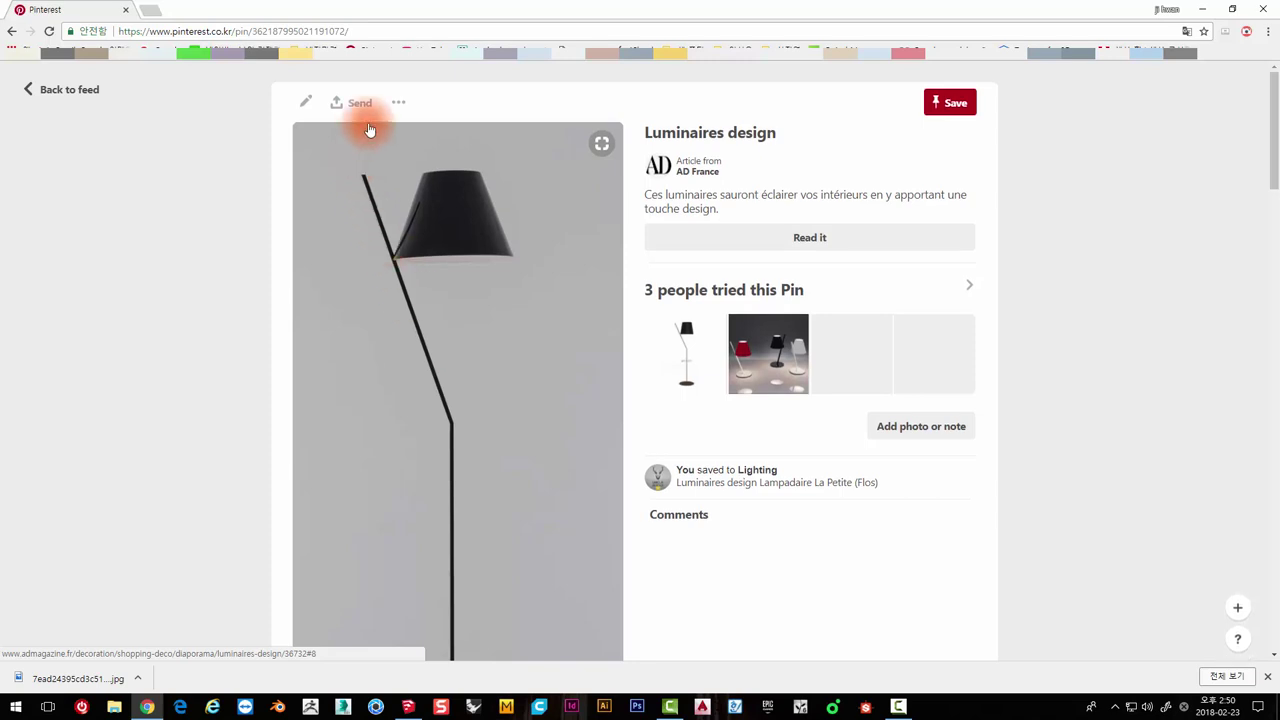
scroll(359, 375, "down", 1)
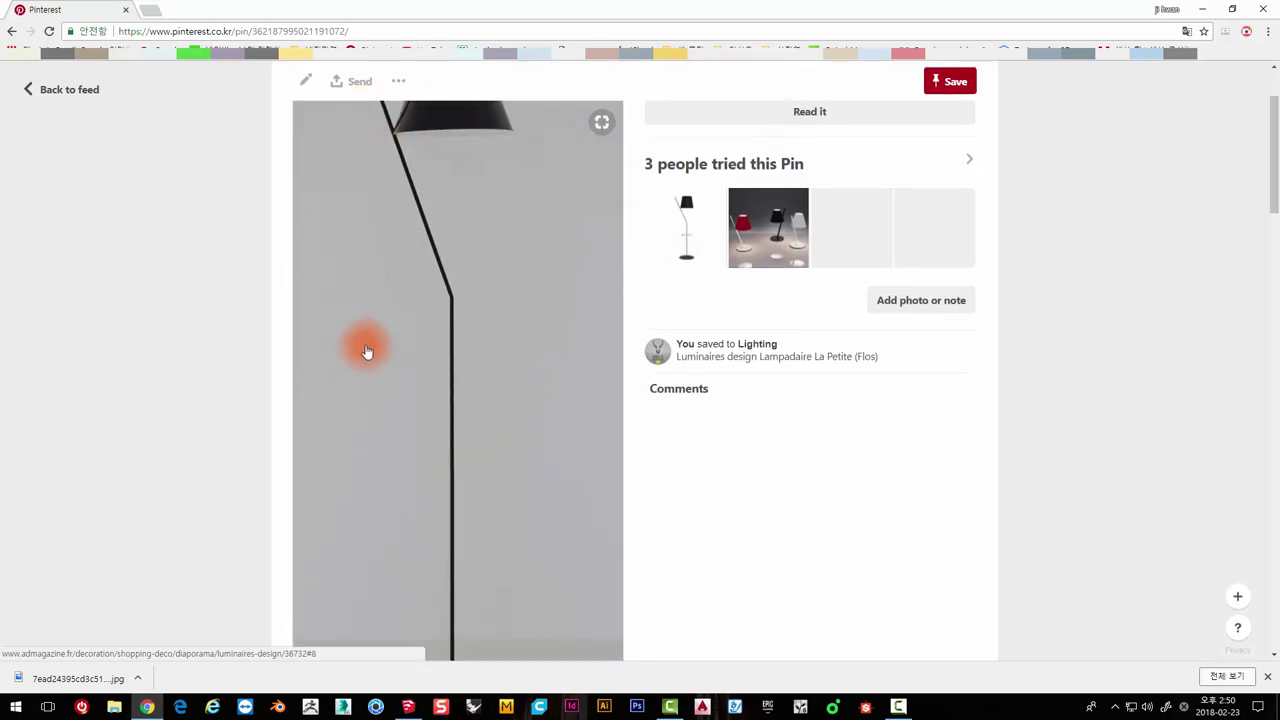
scroll(448, 265, "down", 2)
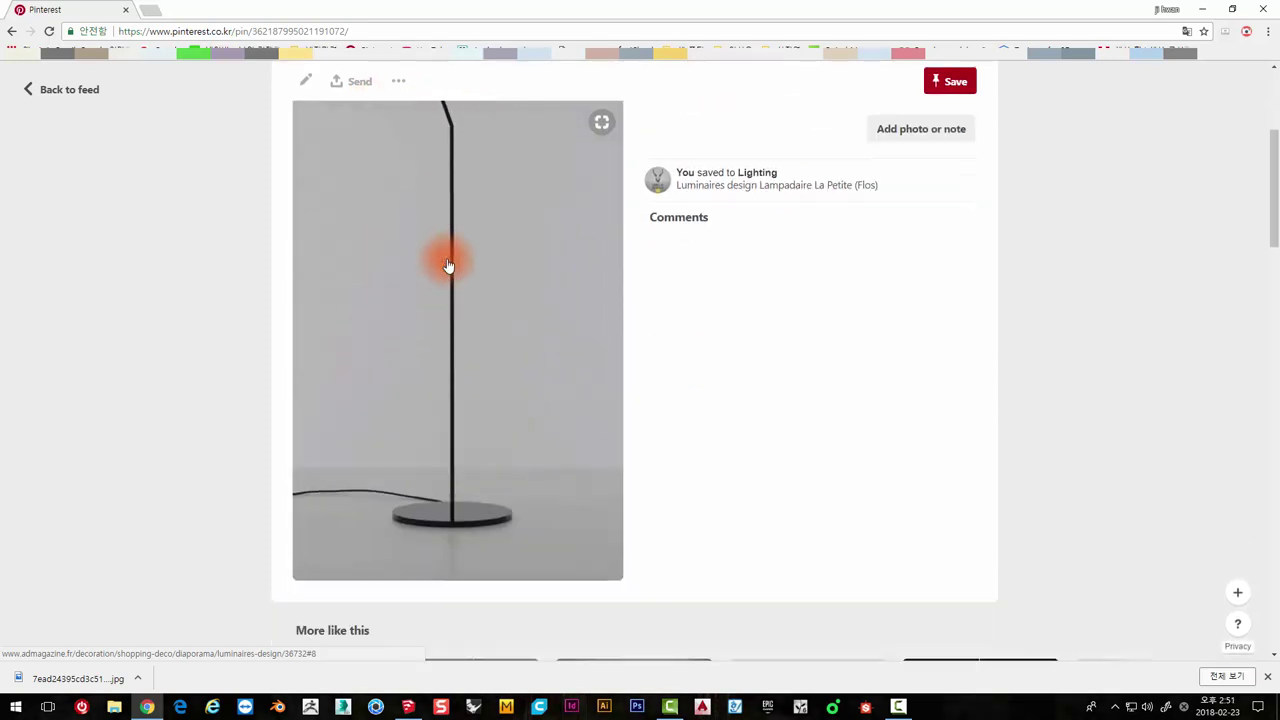
scroll(414, 460, "up", 1)
scroll(436, 391, "up", 1)
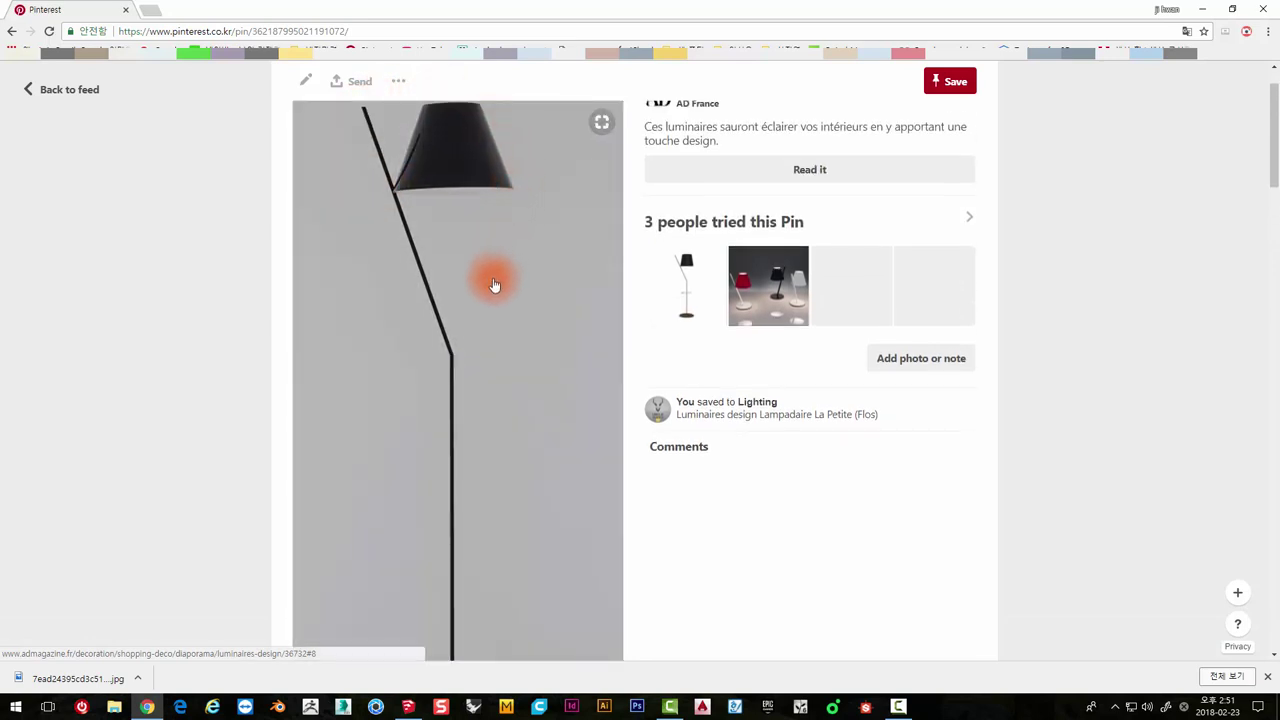
scroll(493, 285, "down", 2)
scroll(493, 285, "down", 2)
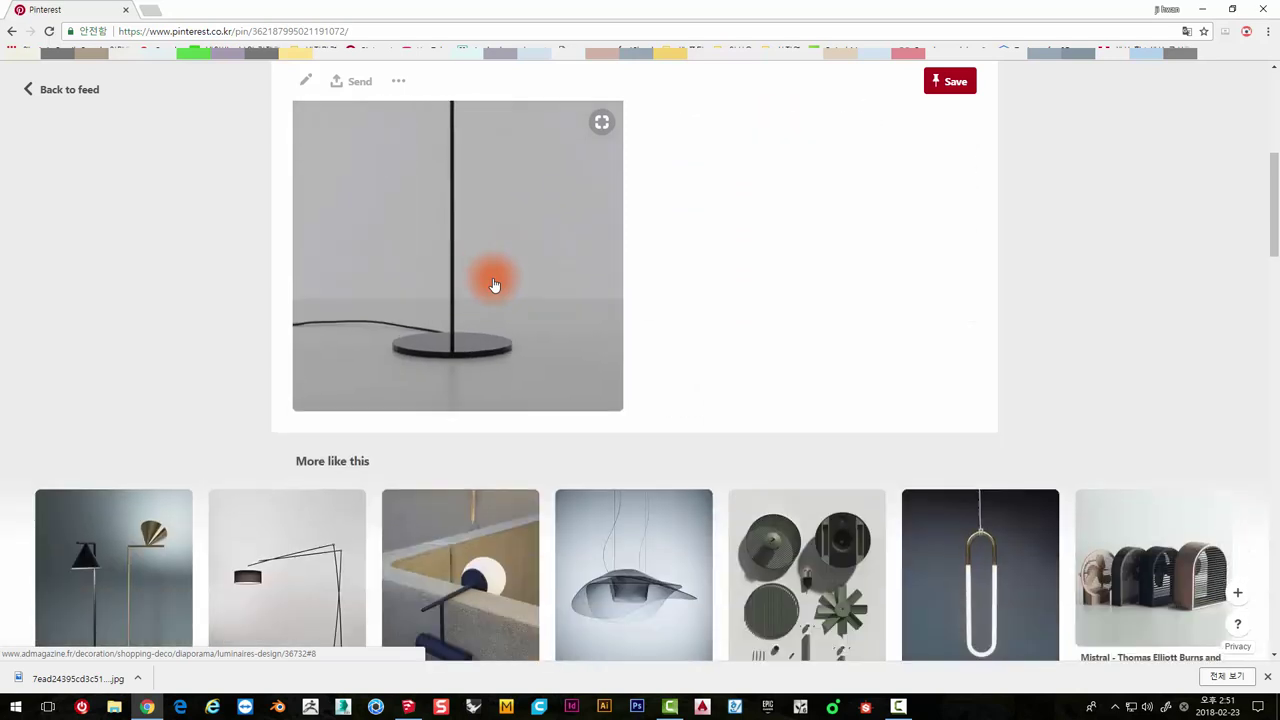
scroll(493, 285, "up", 2)
scroll(493, 285, "up", 2)
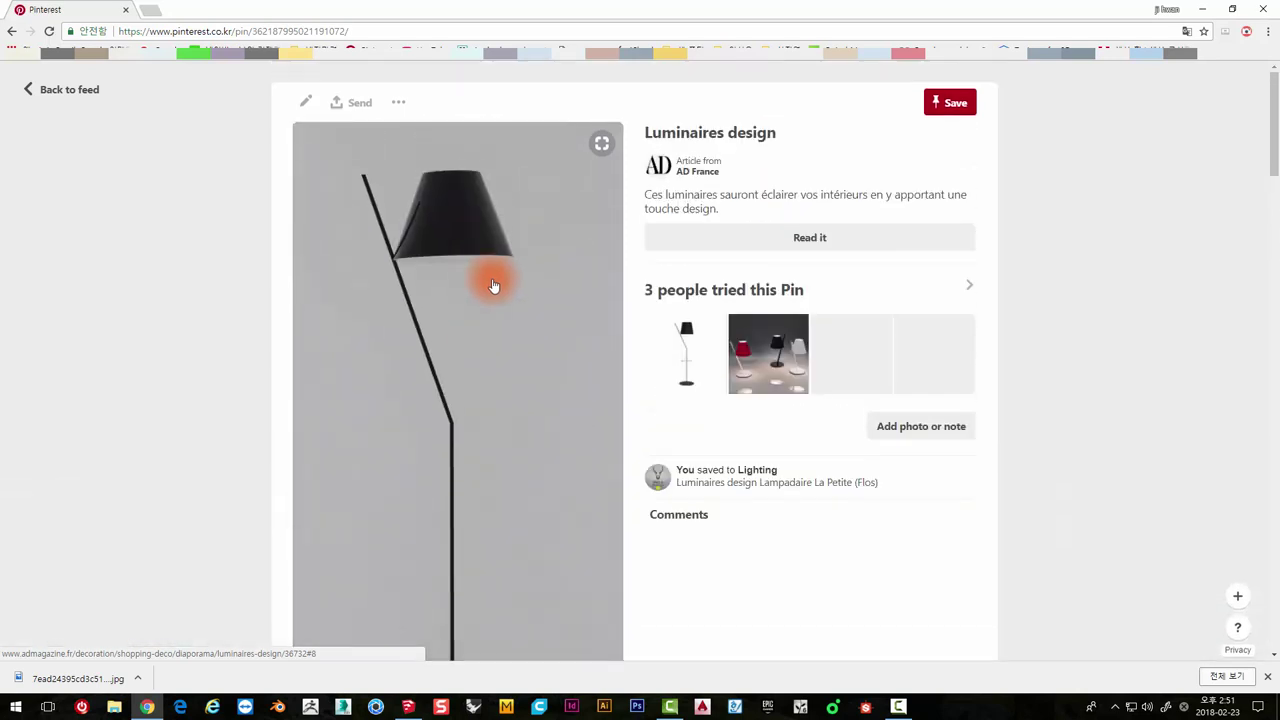
right_click(404, 178)
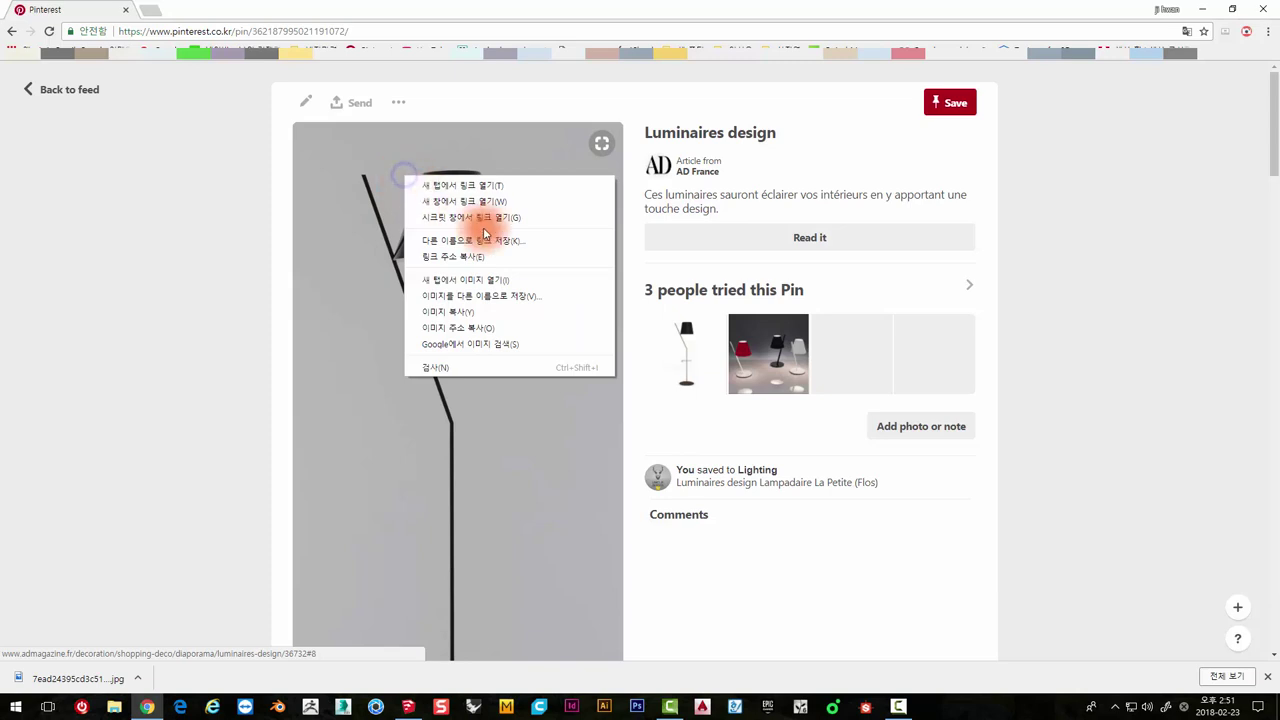
left_click(475, 10)
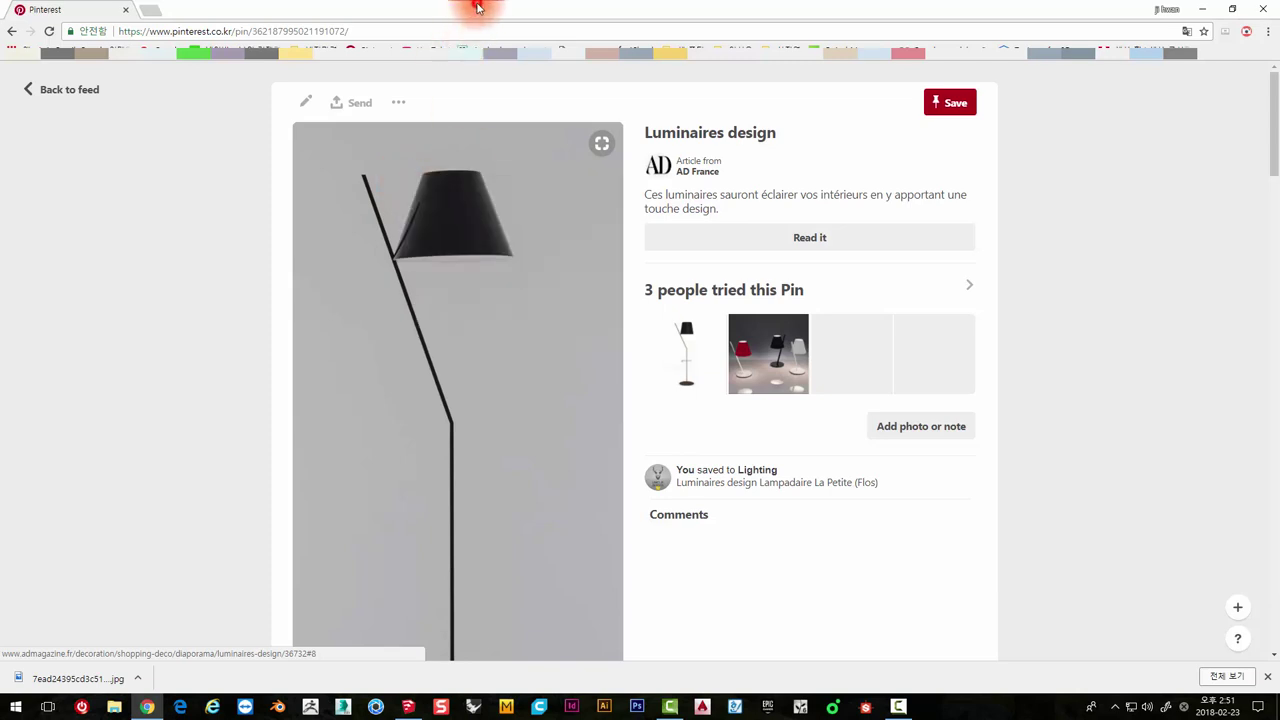
left_click(409, 708)
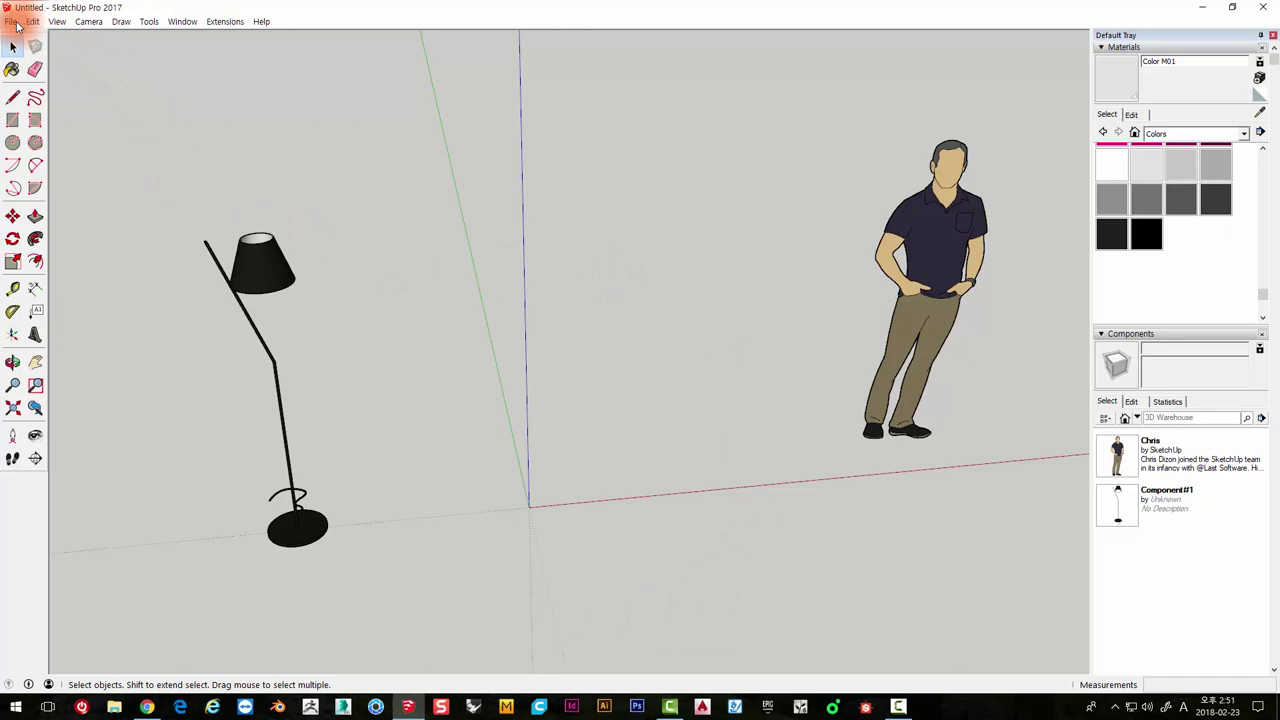
middle_click_drag(200, 420, 163, 200)
scroll(329, 249, "up", 3)
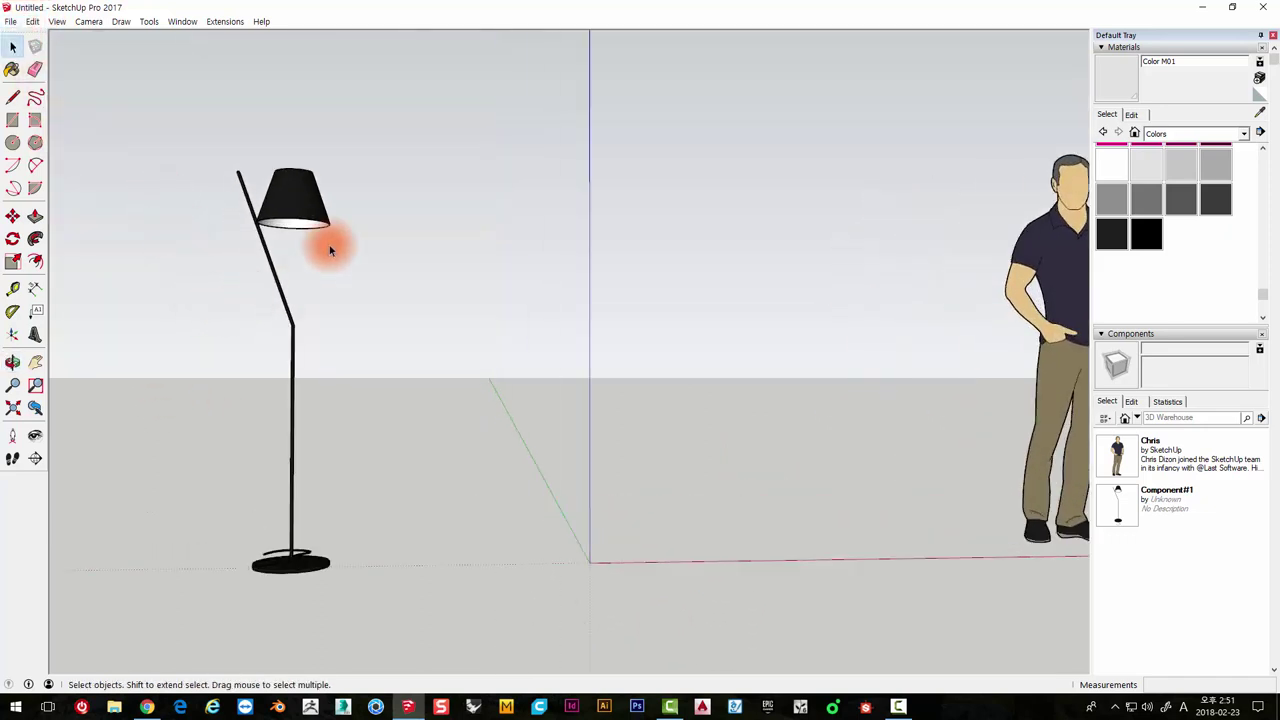
left_click_drag(386, 176, 300, 295)
mouse_move(366, 303)
middle_mouse_down()
mouse_move(289, 625)
mouse_move(294, 397)
middle_mouse_up()
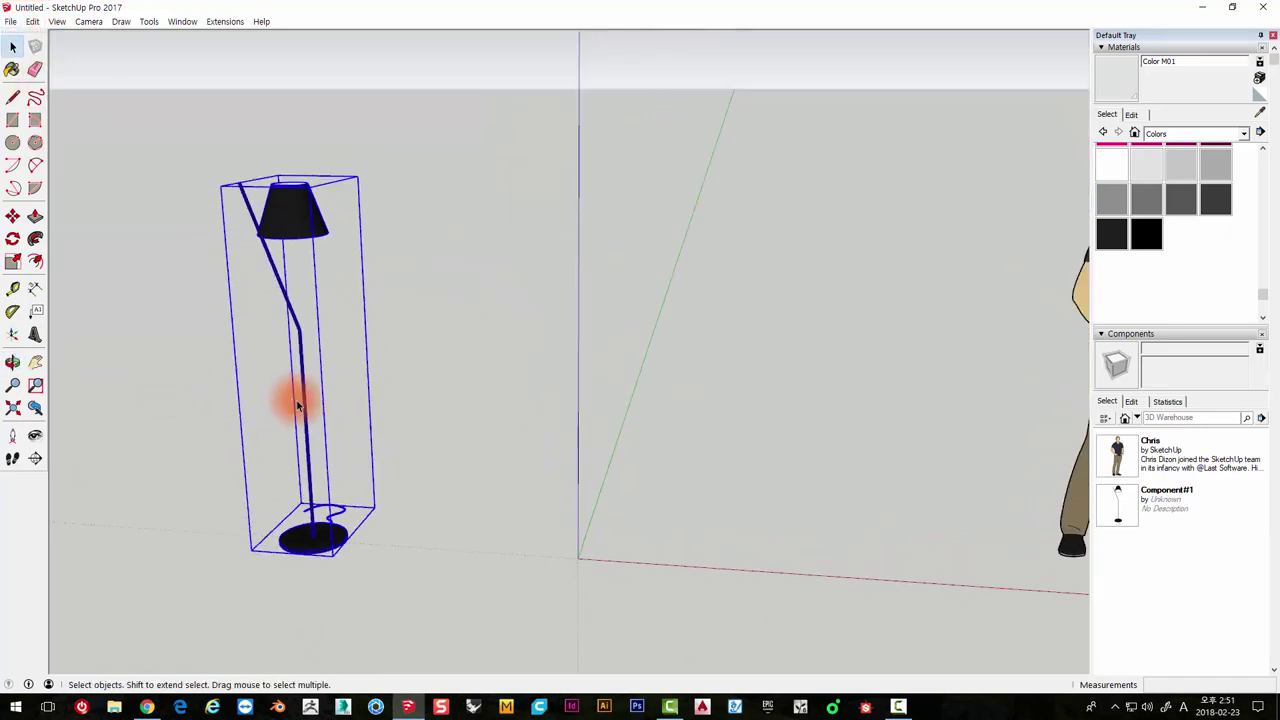
left_click(480, 138)
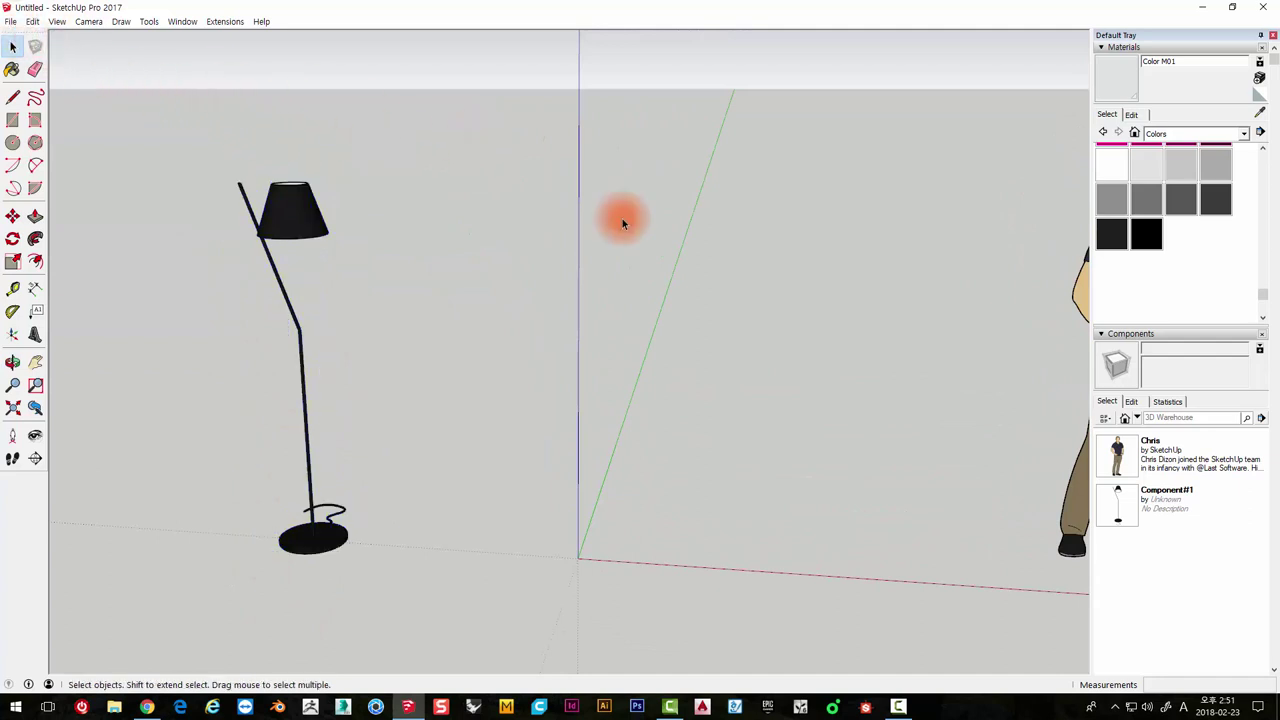
Start a File > Import and choose the lamp photo from the Desktop as a JPEG Image
left_click(14, 23)
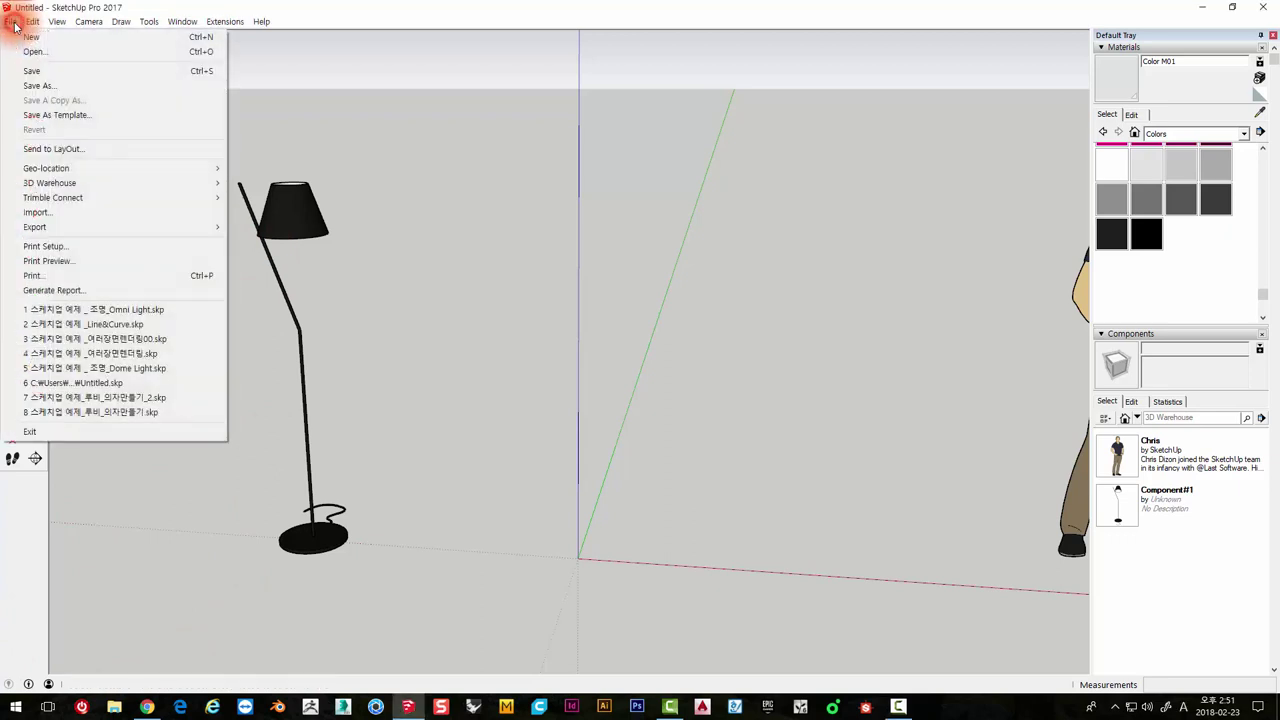
left_click(33, 213)
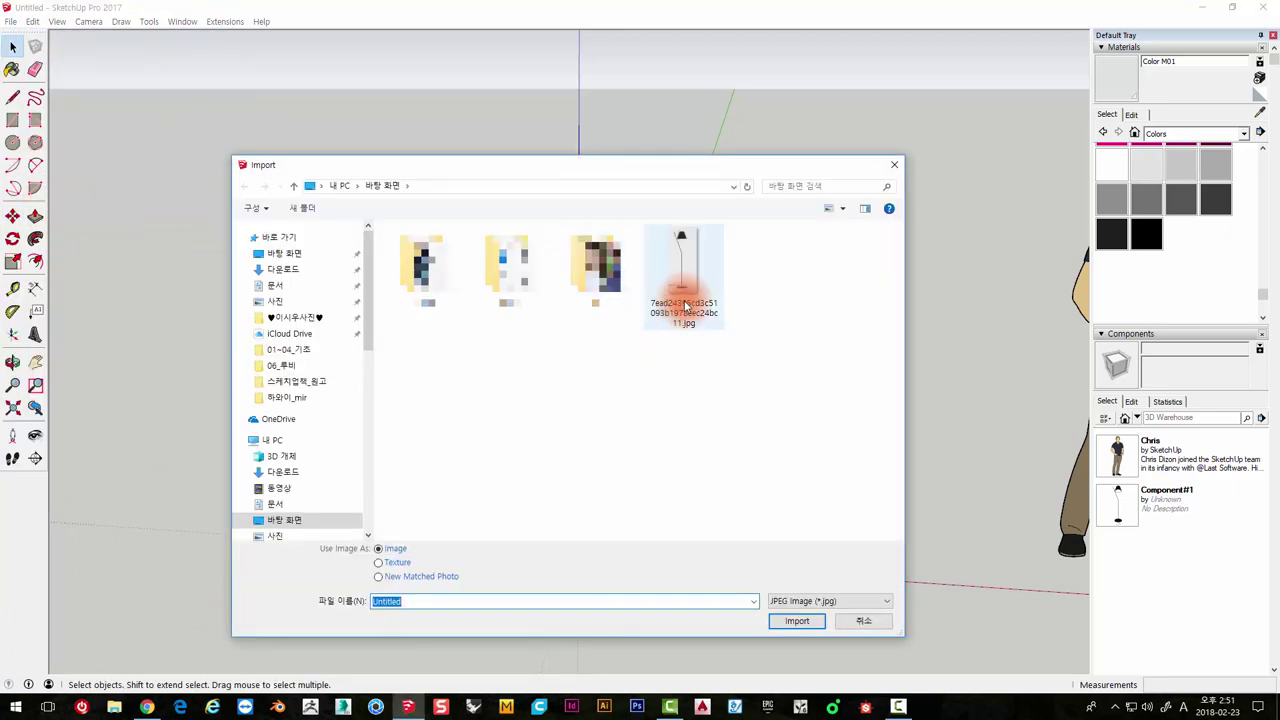
left_click(790, 603)
left_click(749, 166)
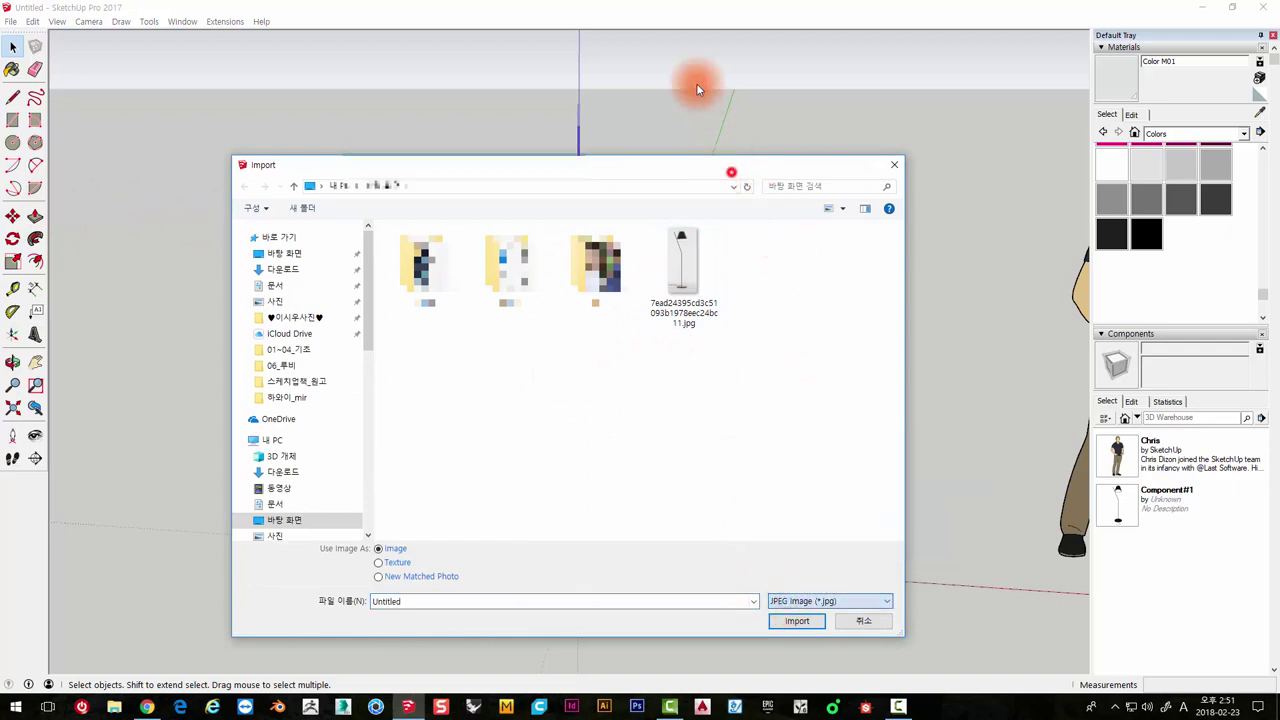
left_click_drag(691, 168, 651, 43)
left_click(822, 476)
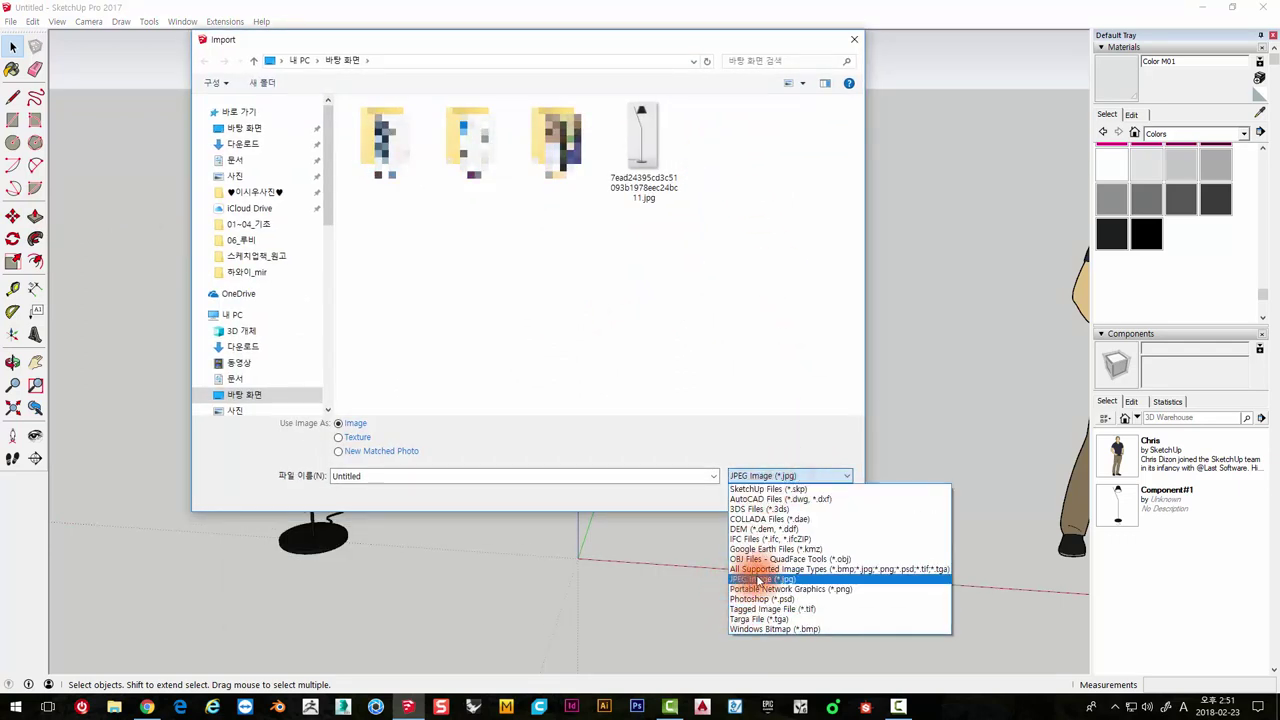
left_click(647, 155)
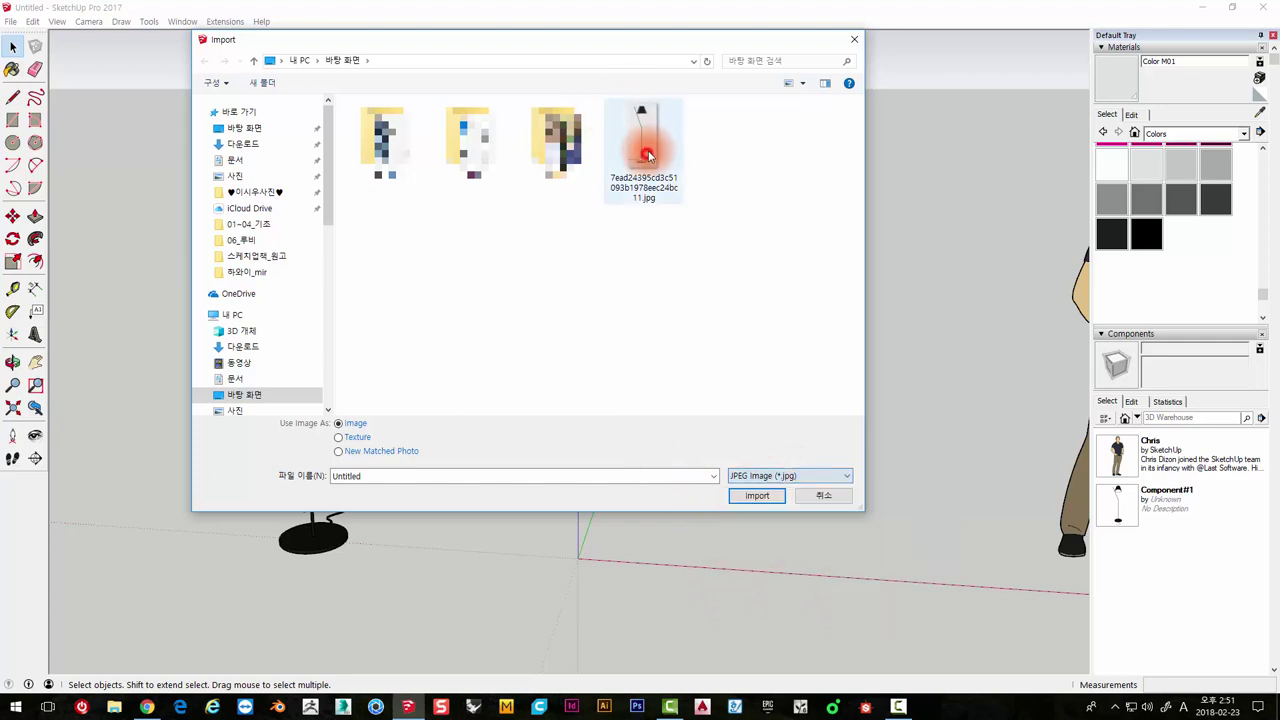
Import the lamp photo as an image with its first corner at the origin, about 771 mm wide
left_click(757, 495)
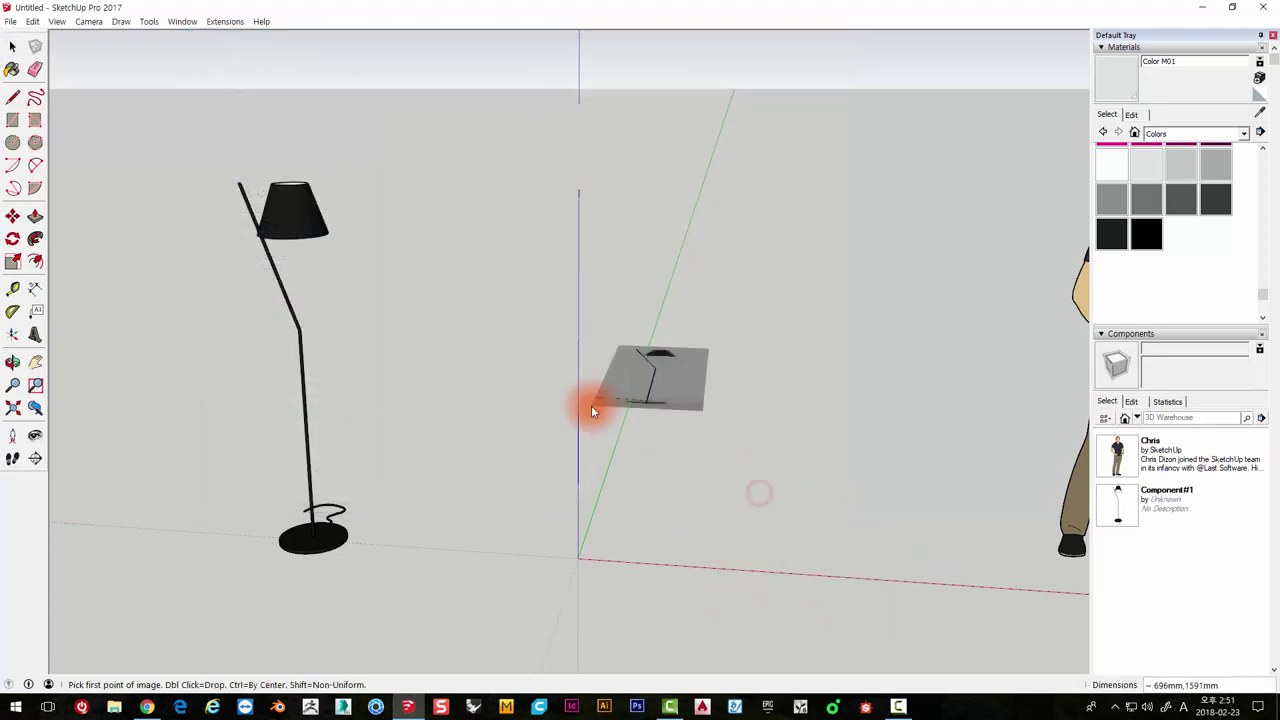
middle_click_drag(614, 363, 583, 600)
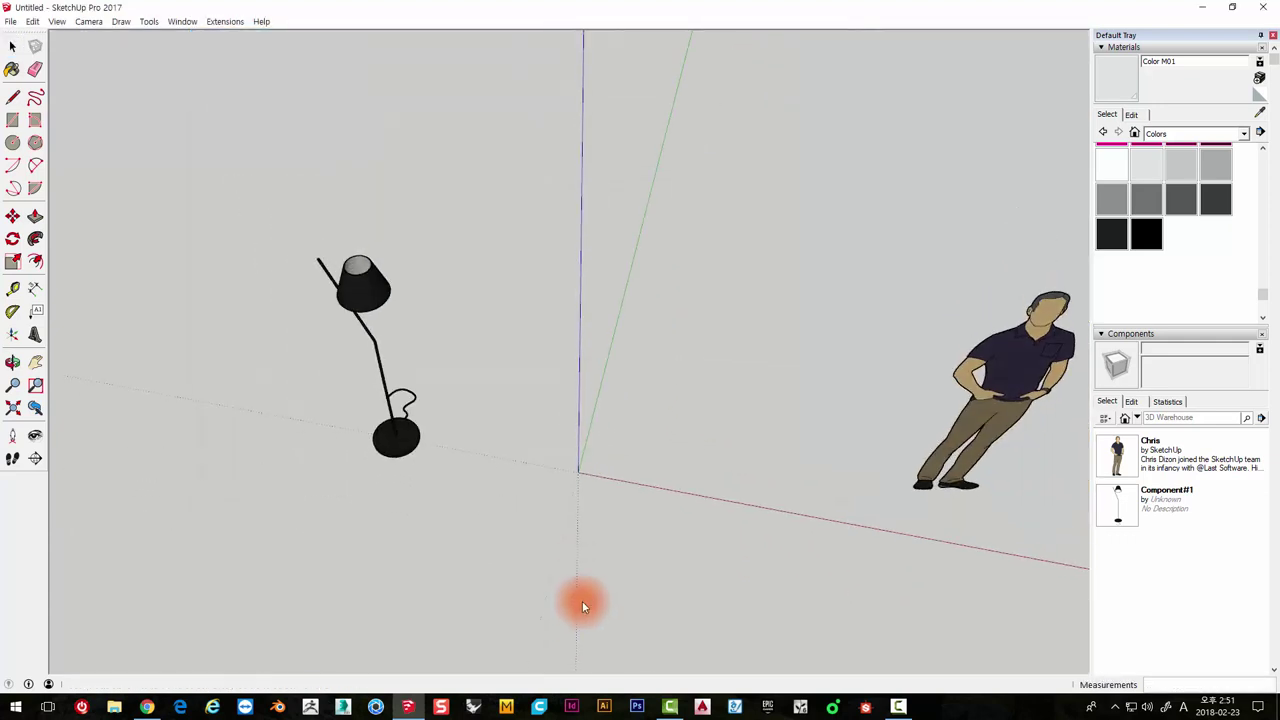
left_click(578, 472)
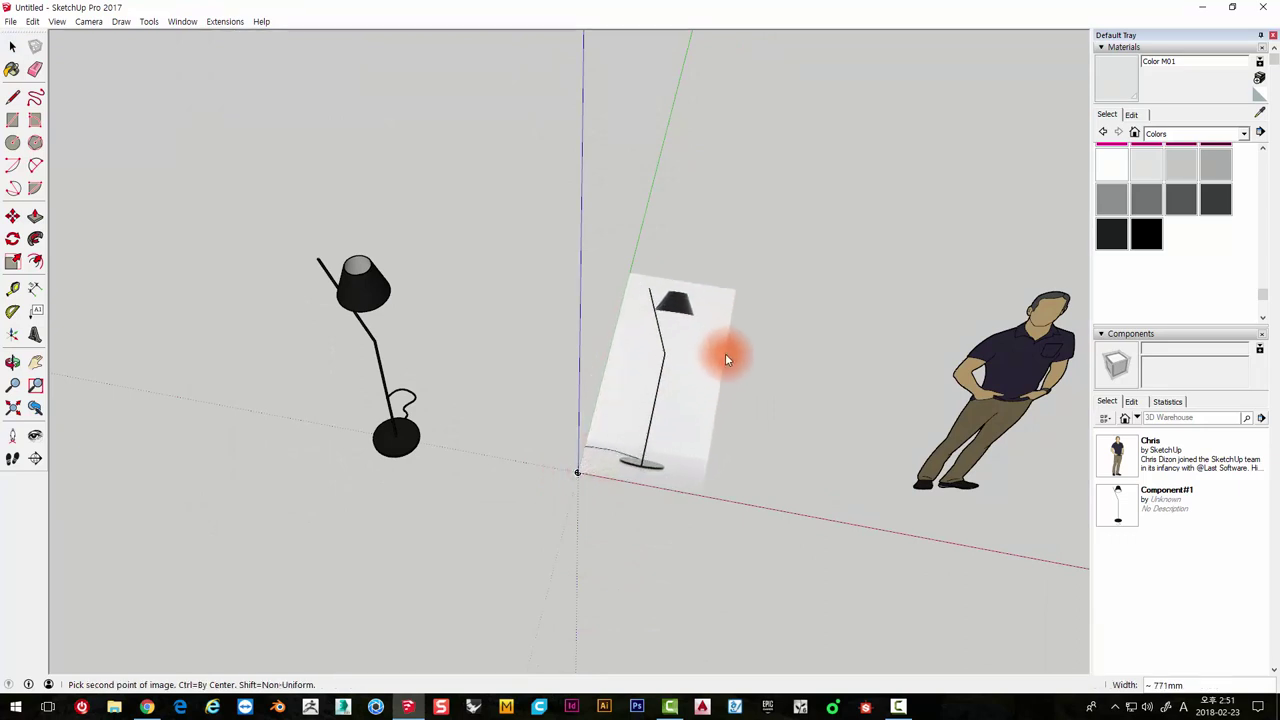
left_click(725, 353)
middle_click_drag(702, 472, 531, 523)
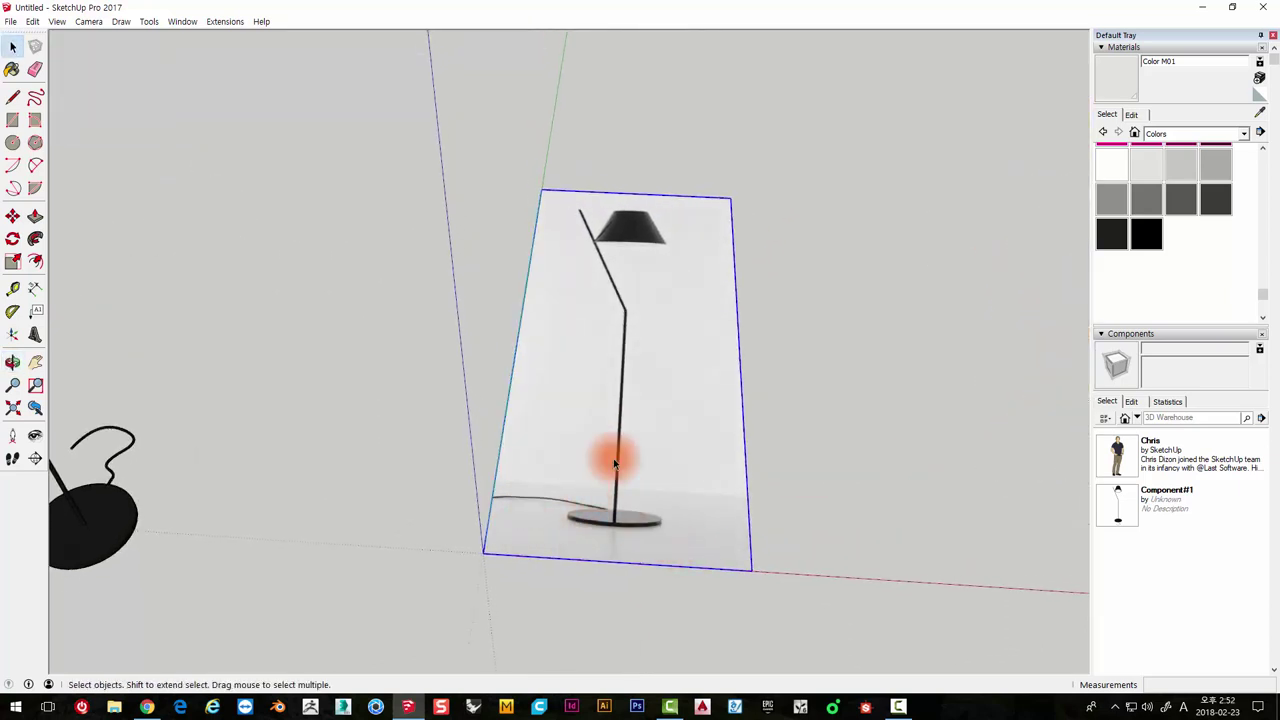
mouse_move(656, 298)
middle_mouse_down()
mouse_move(686, 386)
mouse_move(606, 343)
mouse_move(597, 458)
middle_mouse_up()
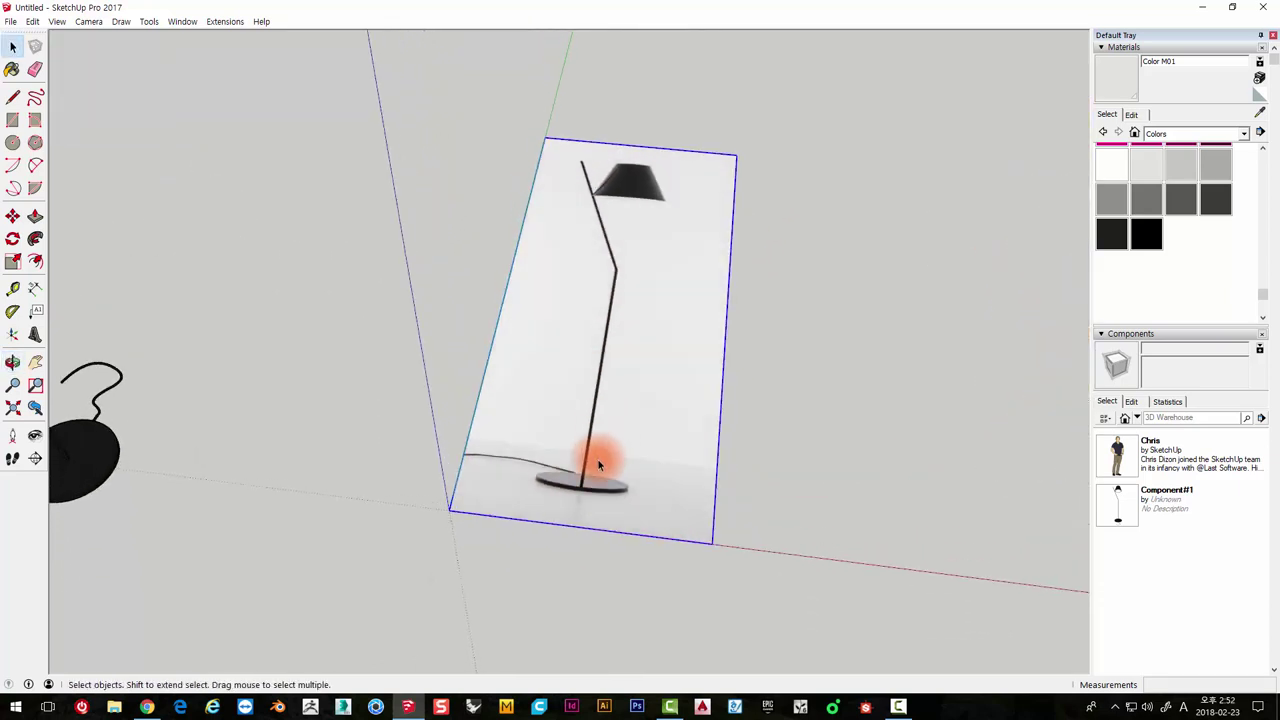
Rotate the lamp photo 90° about its bottom edge, pivoting at the bottom-left corner
key("q")
scroll(586, 489, "up", 3)
scroll(580, 491, "up", 3)
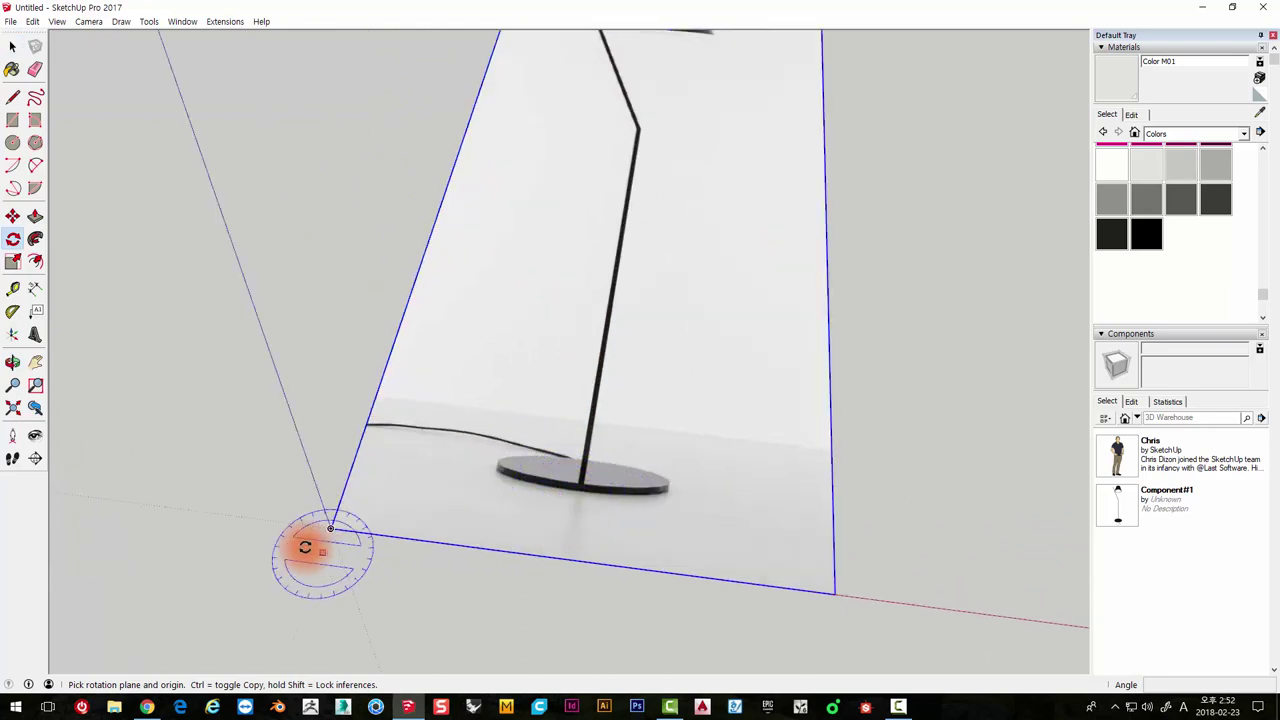
scroll(766, 300, "down", 2)
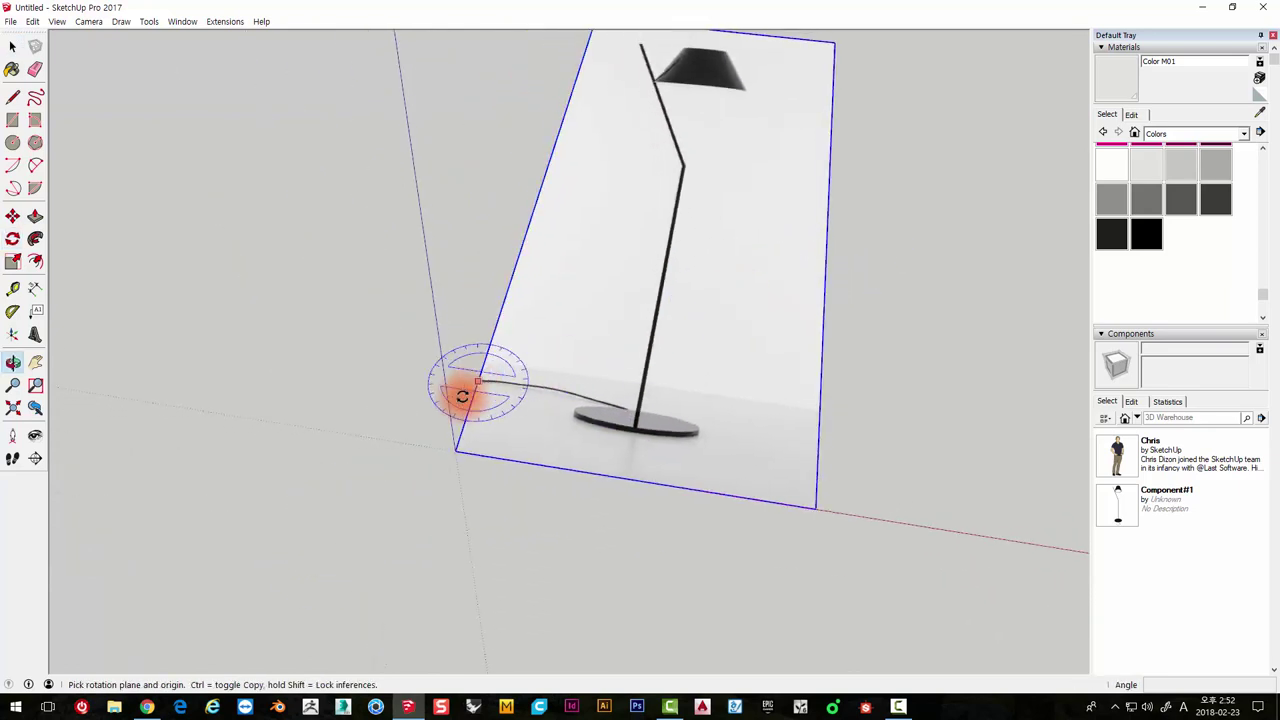
left_click(12, 240)
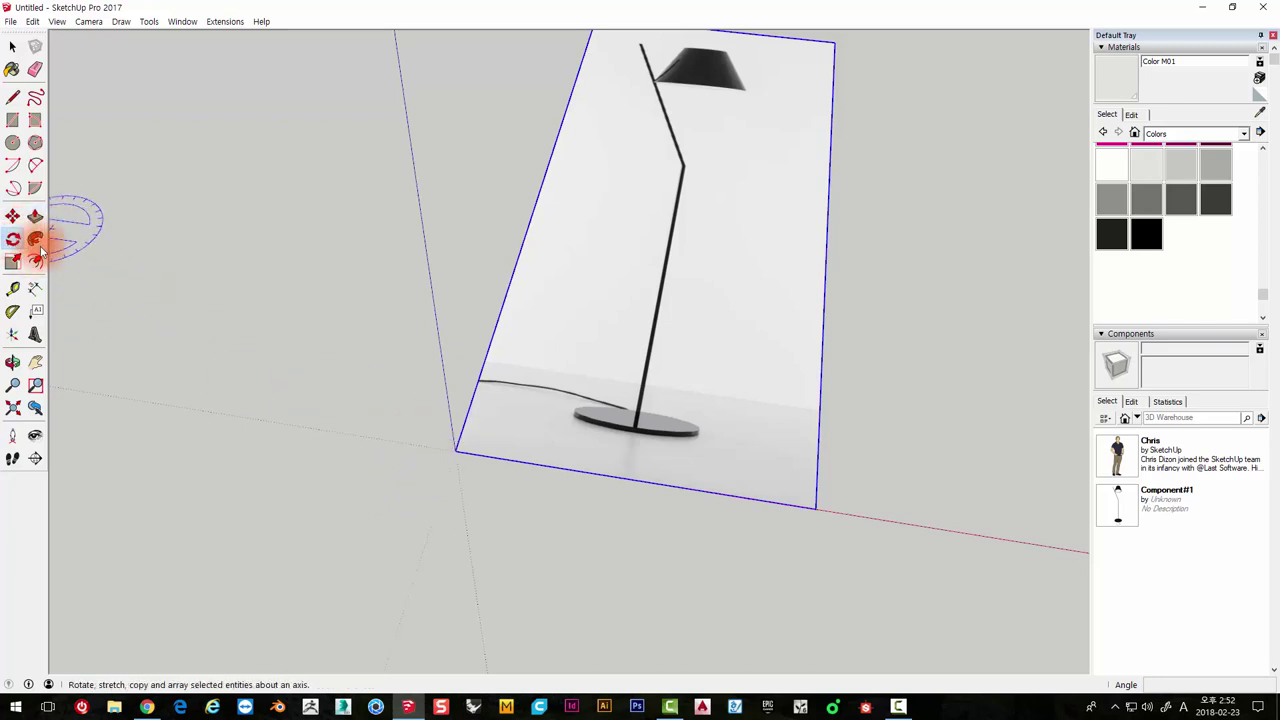
left_click_drag(477, 460, 597, 483)
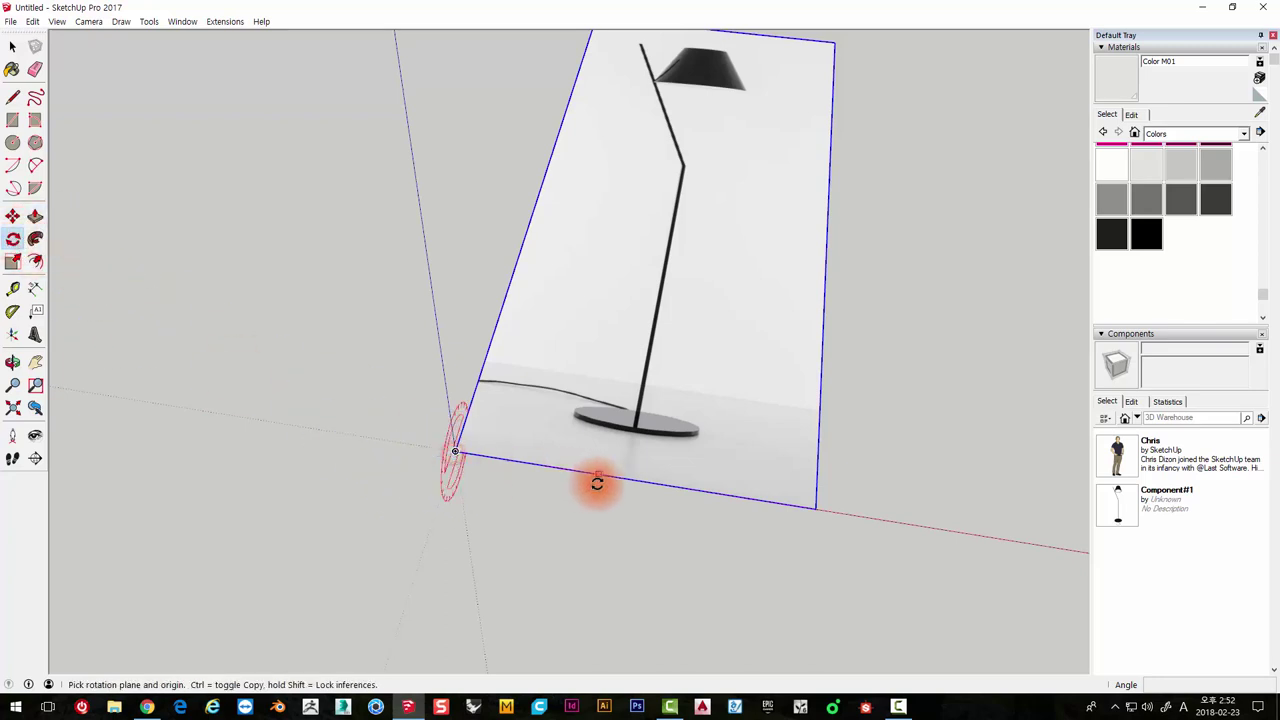
middle_click_drag(700, 429, 508, 298)
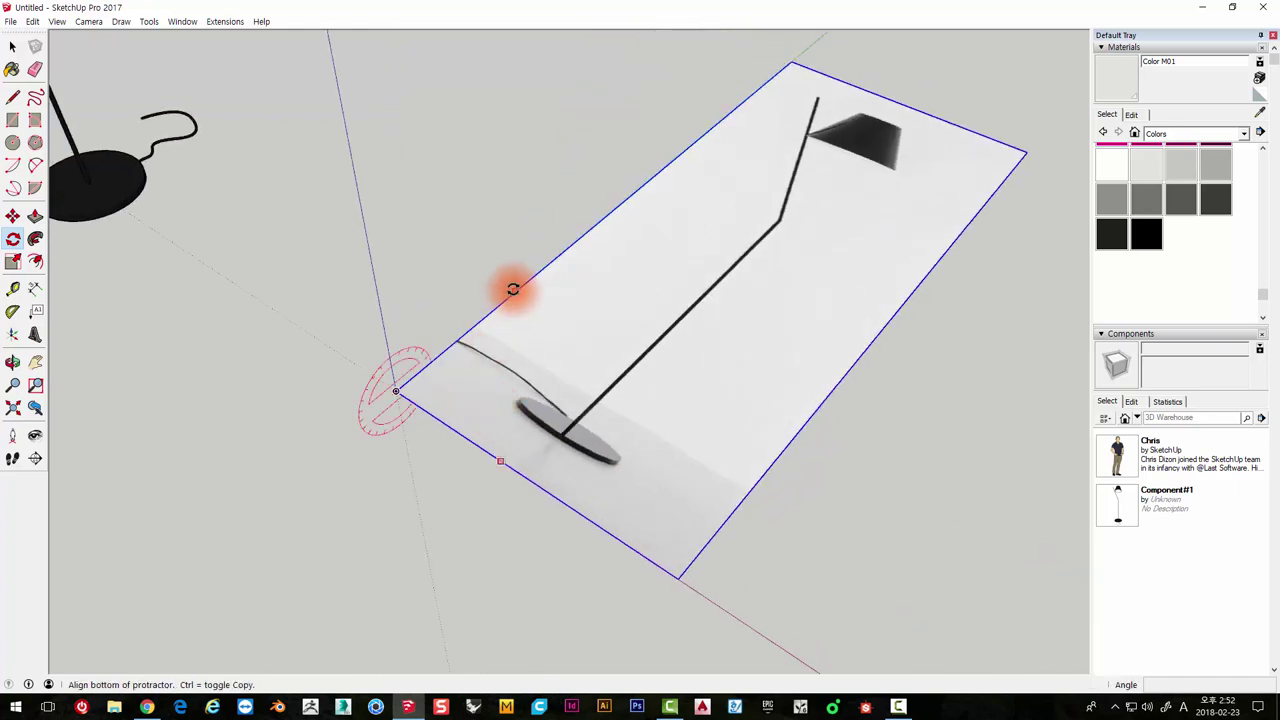
left_click(512, 289)
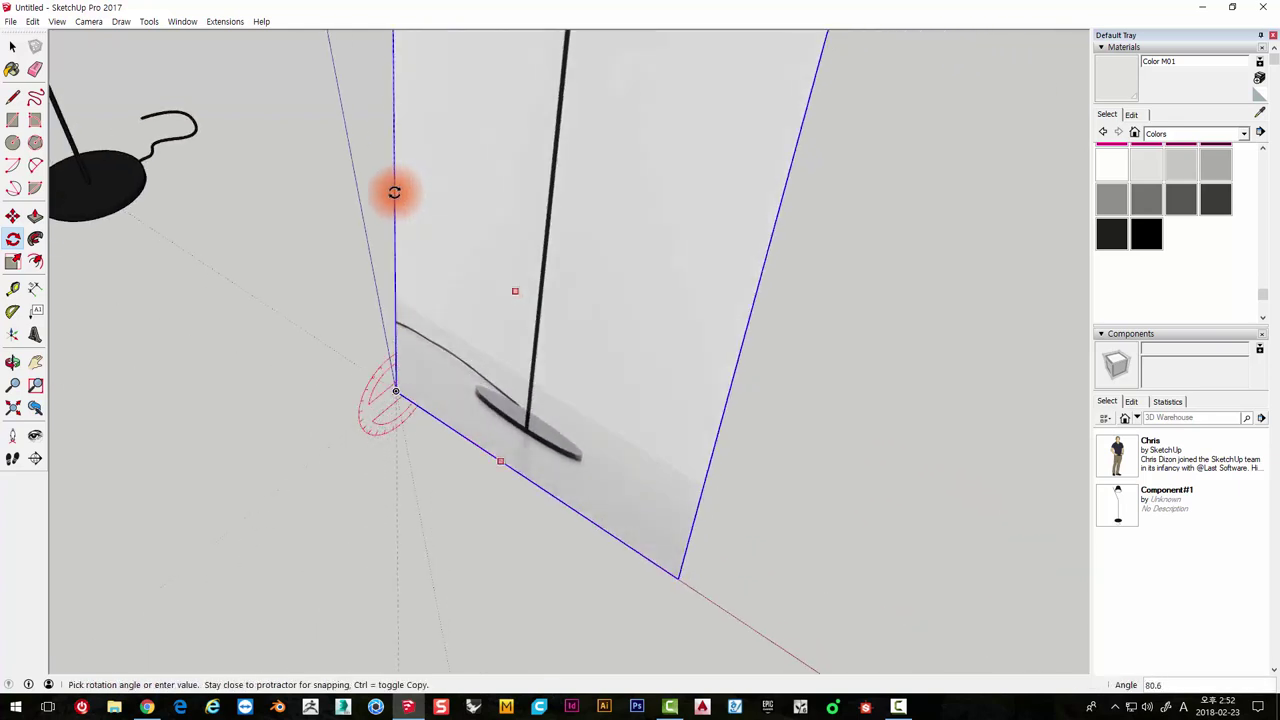
left_click(394, 192)
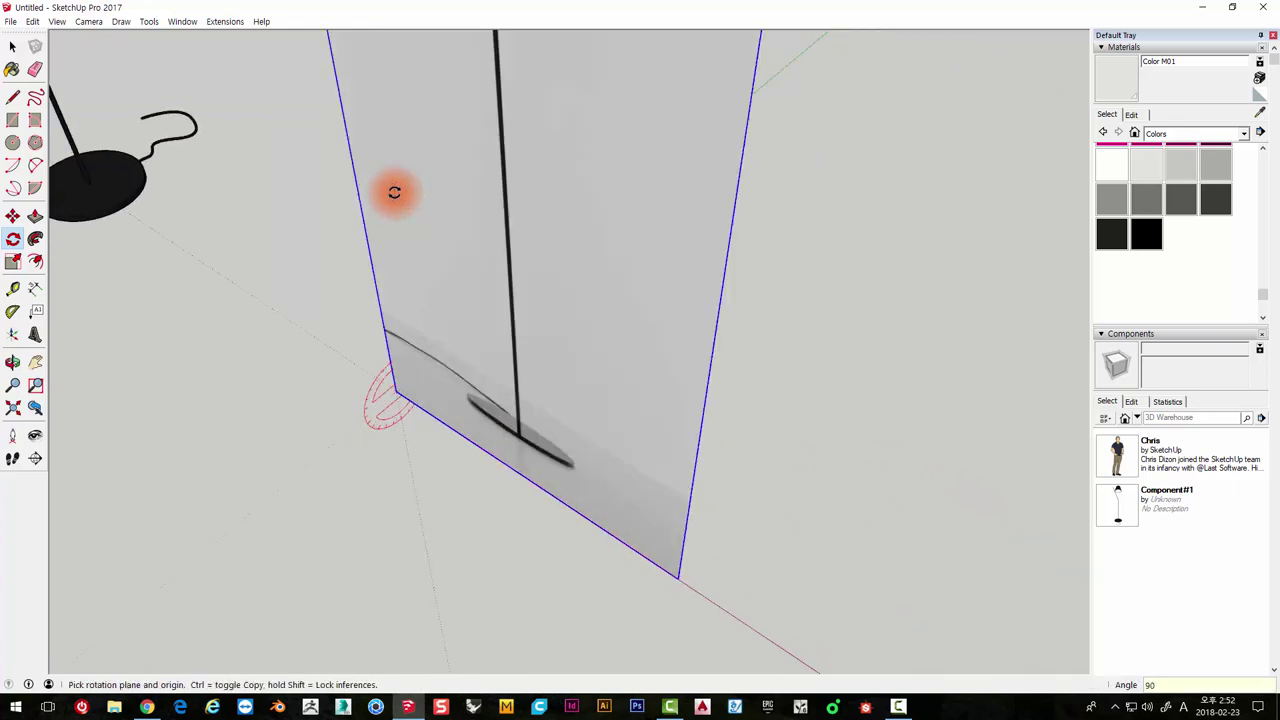
mouse_move(457, 451)
middle_mouse_down()
mouse_move(743, 166)
mouse_move(600, 449)
mouse_move(589, 289)
middle_mouse_up()
Move the upright photo down the blue axis, then along red so the lamp base meets the origin
scroll(737, 170, "down", 3)
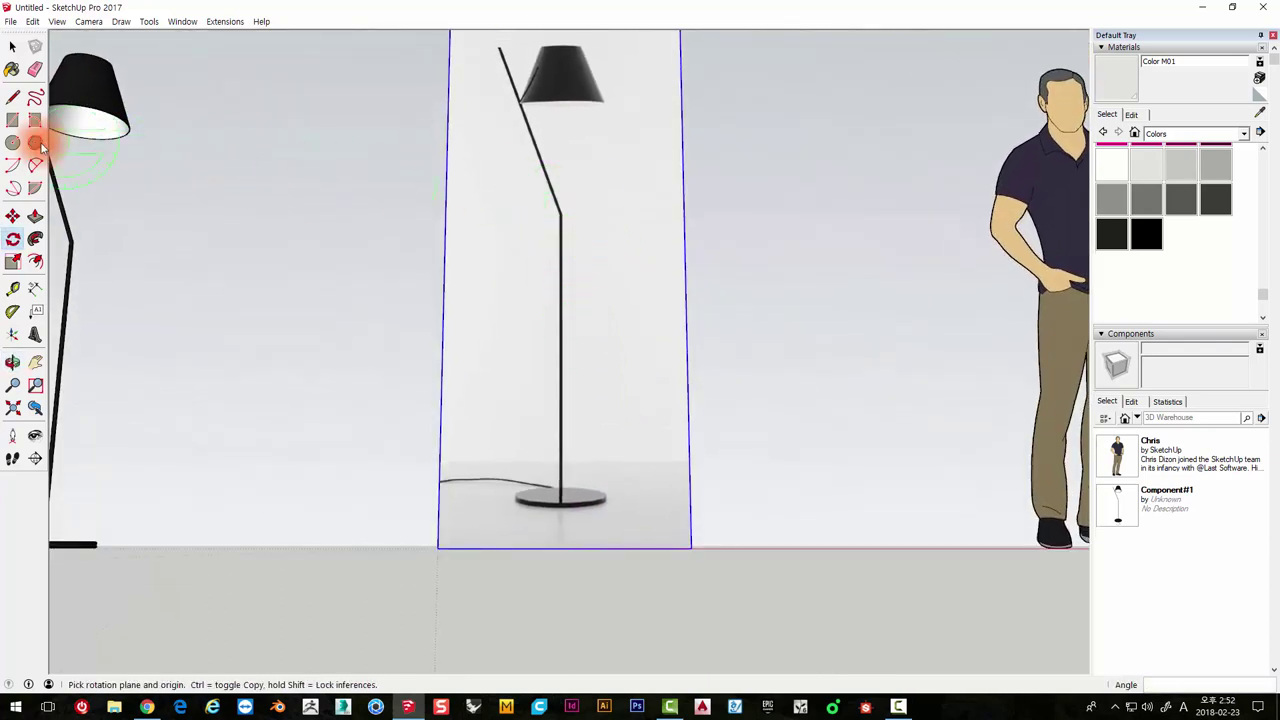
key("m")
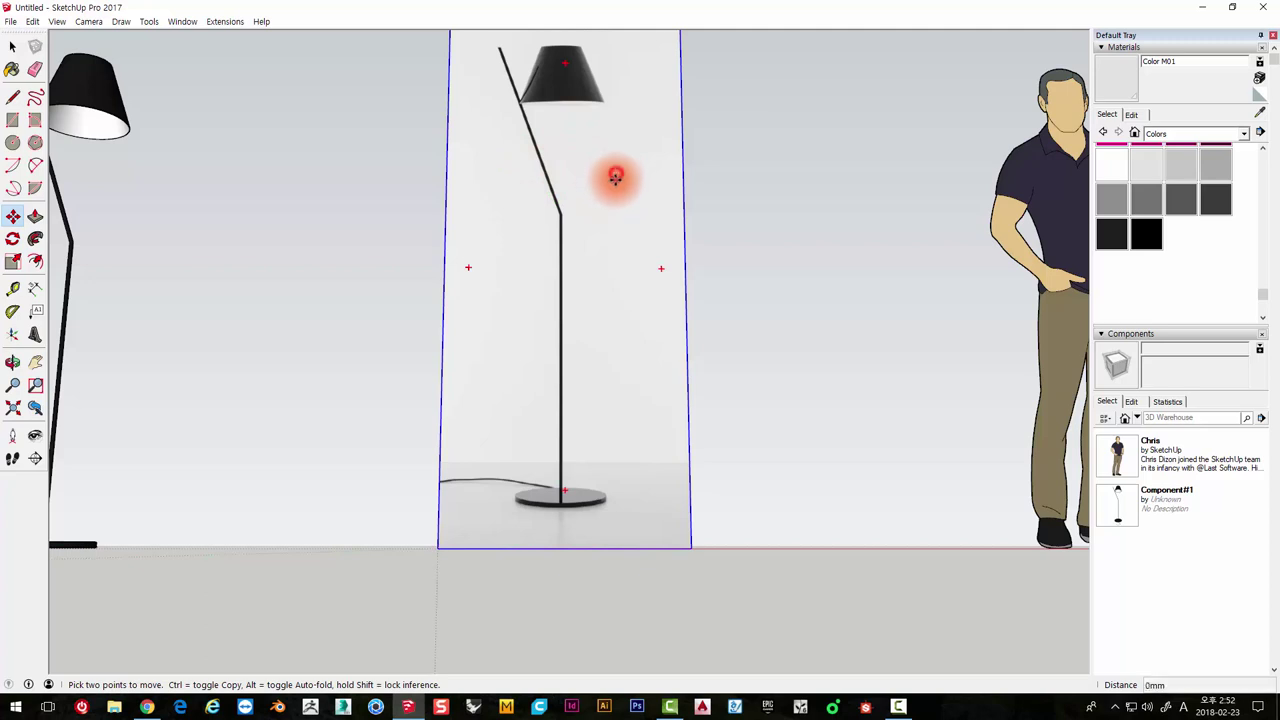
mouse_move(615, 176)
left_mouse_down()
mouse_move(617, 229)
mouse_move(620, 216)
mouse_move(594, 223)
left_mouse_up()
scroll(594, 223, "up", 1)
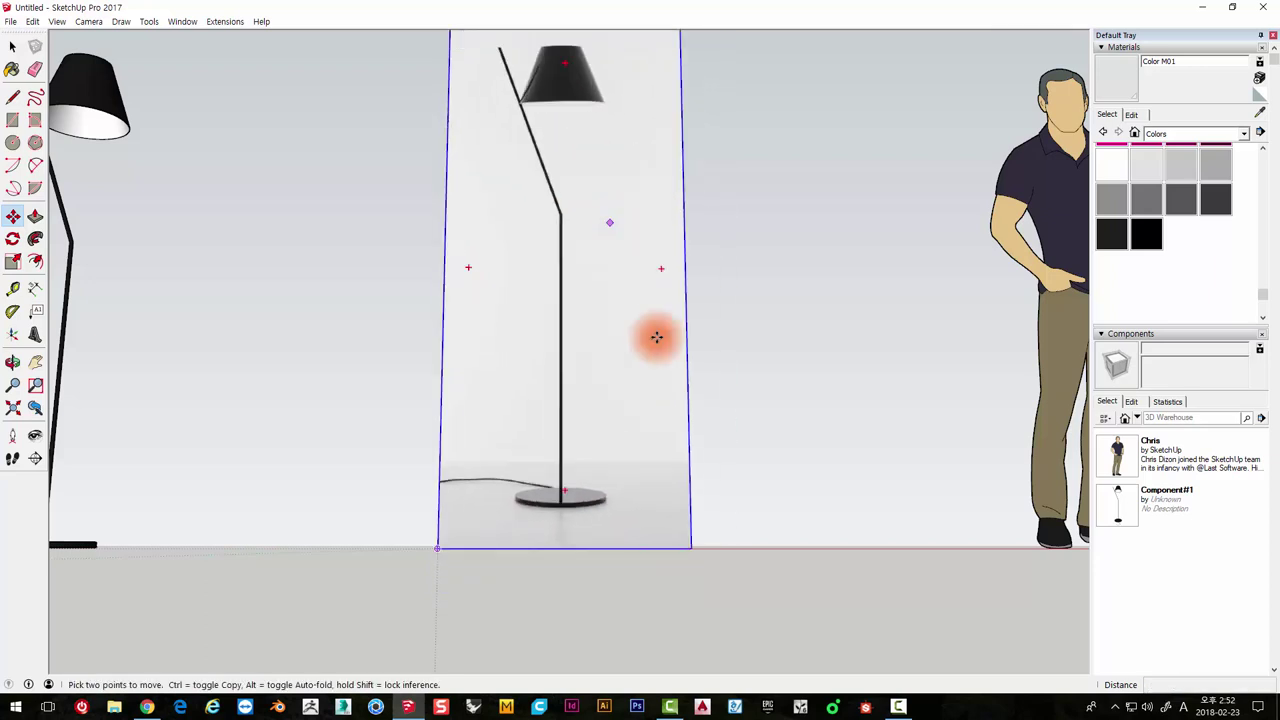
scroll(655, 337, "up", 2)
scroll(560, 552, "up", 3)
scroll(558, 468, "up", 2)
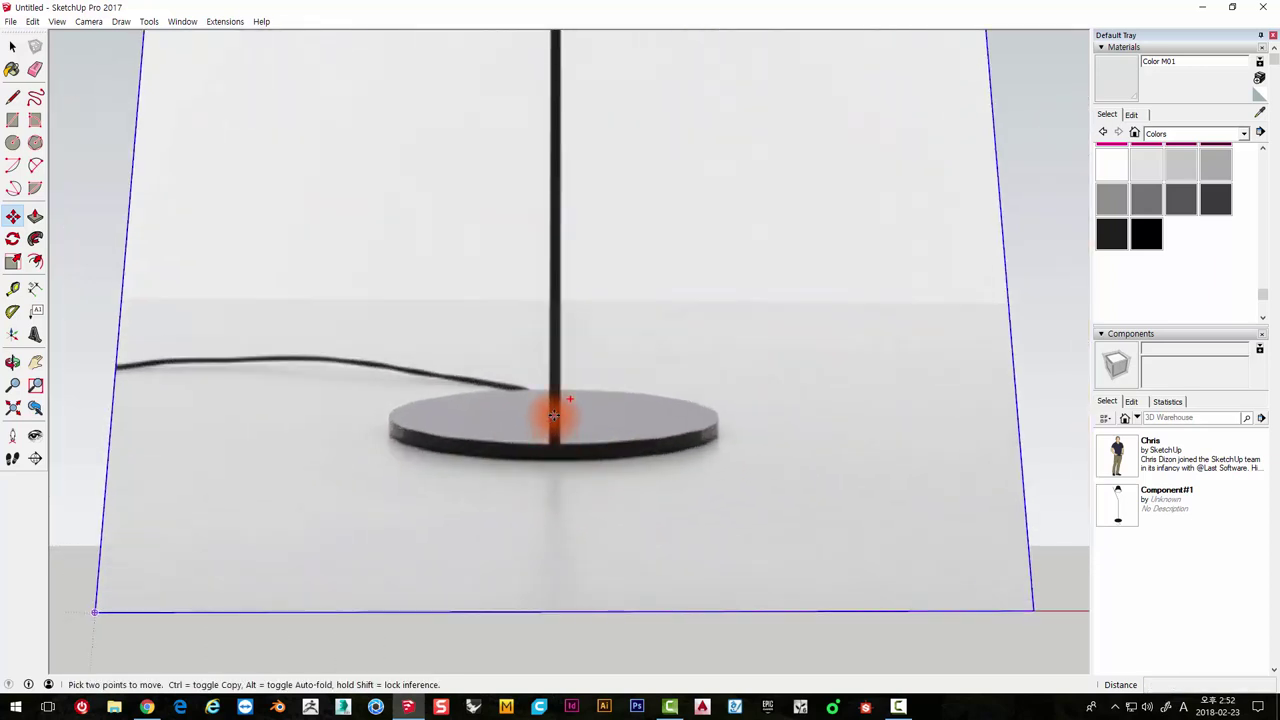
left_click_drag(555, 413, 558, 480)
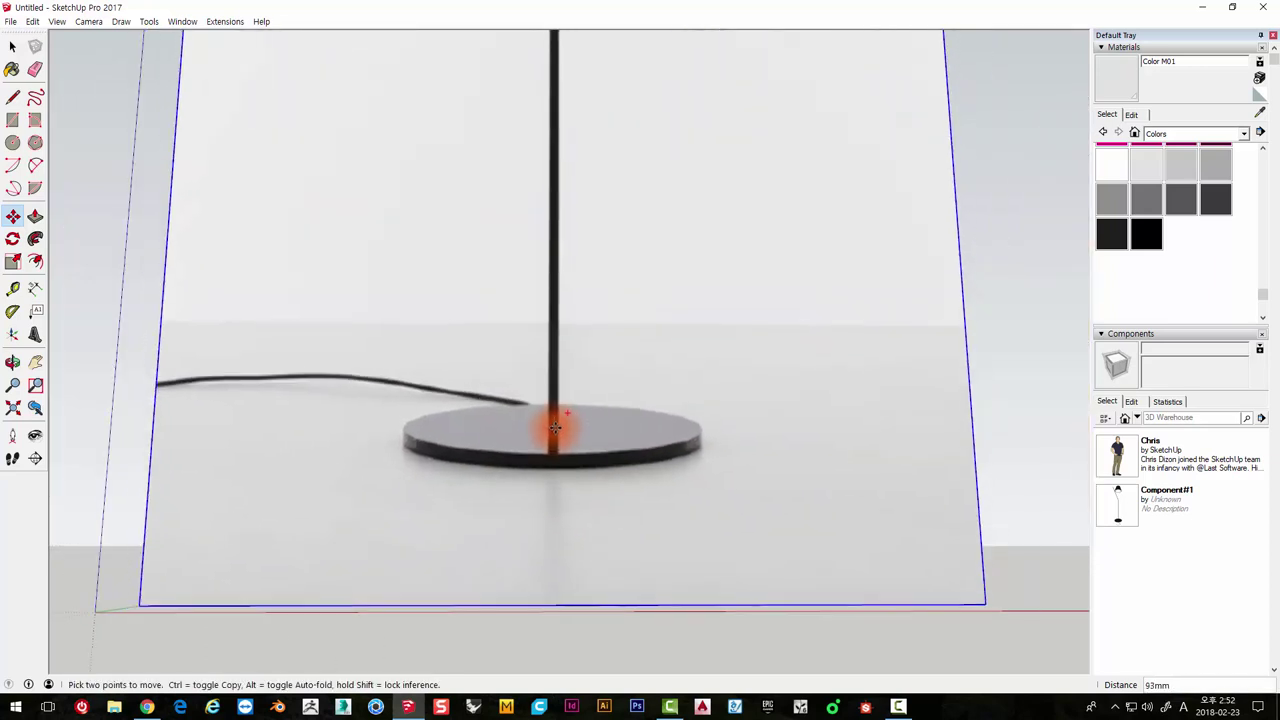
scroll(558, 480, "down", 3)
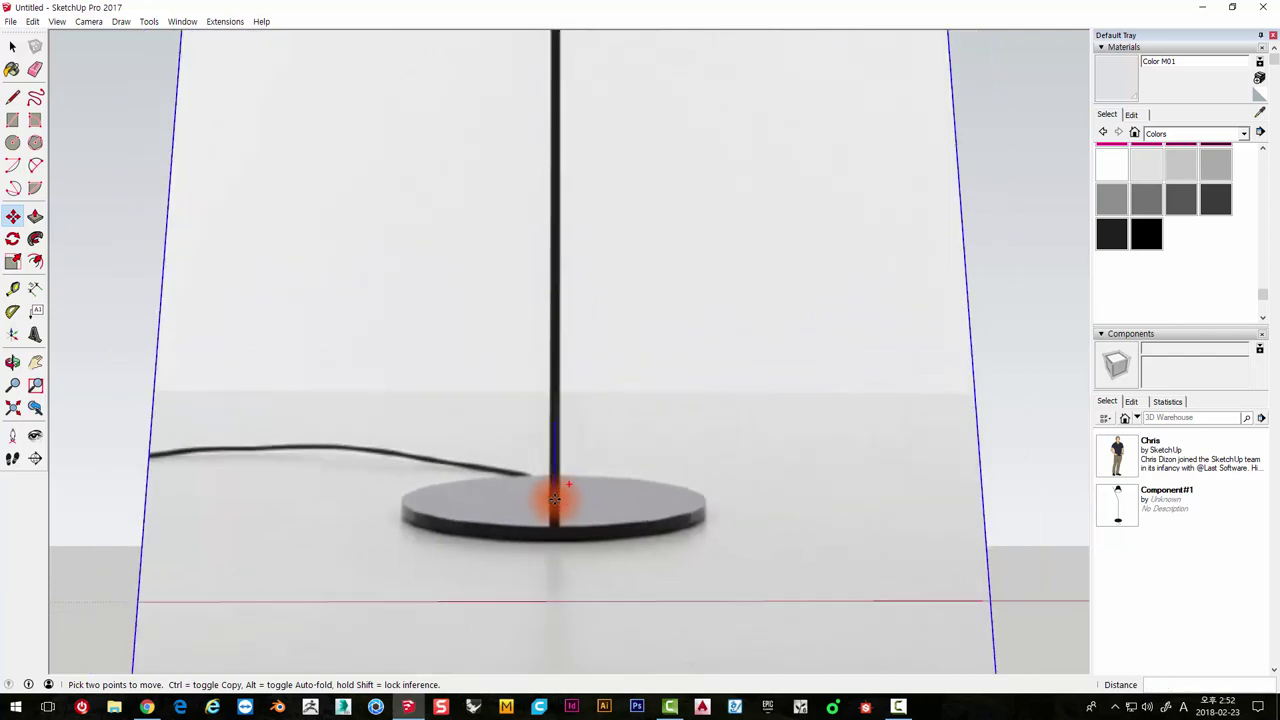
mouse_move(558, 480)
left_mouse_down()
mouse_move(363, 576)
mouse_move(276, 563)
mouse_move(494, 291)
mouse_move(534, 394)
mouse_move(537, 460)
mouse_move(470, 525)
mouse_move(274, 571)
mouse_move(243, 534)
mouse_move(560, 263)
mouse_move(531, 440)
mouse_move(274, 571)
left_mouse_up()
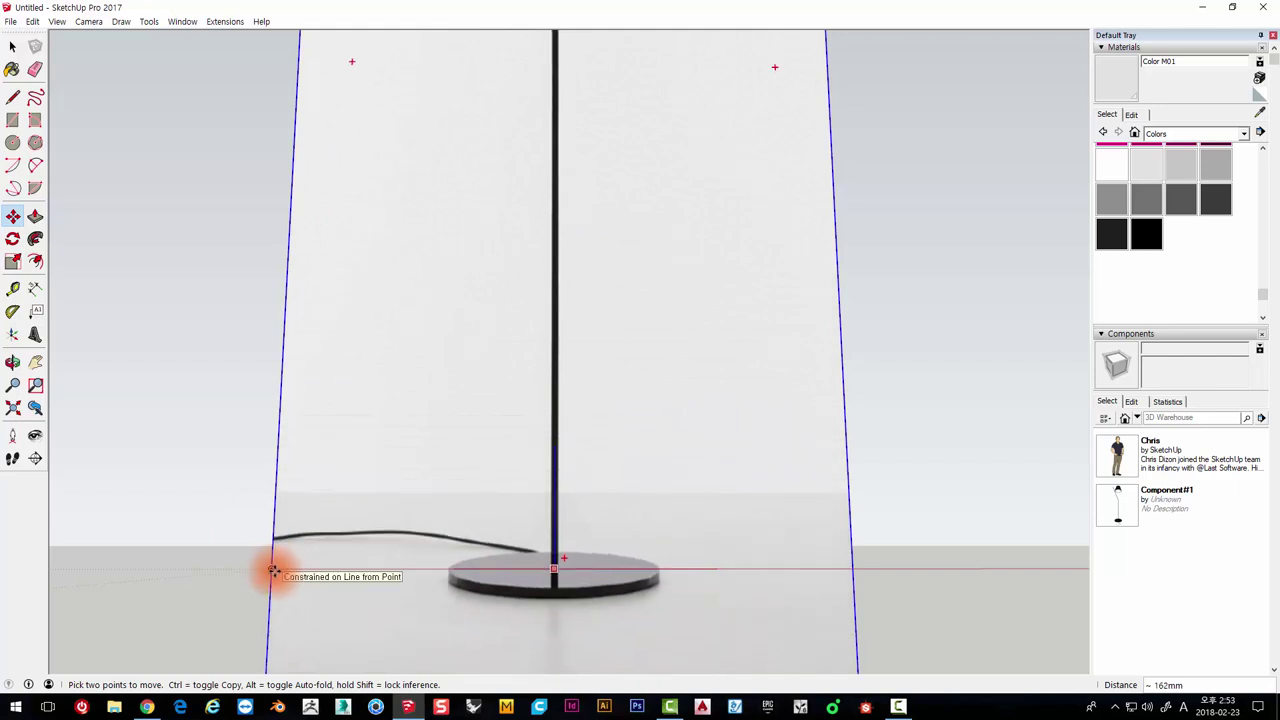
Scale the lamp photo with the corner grip, first trying a uniform 0.84
scroll(617, 371, "down", 2)
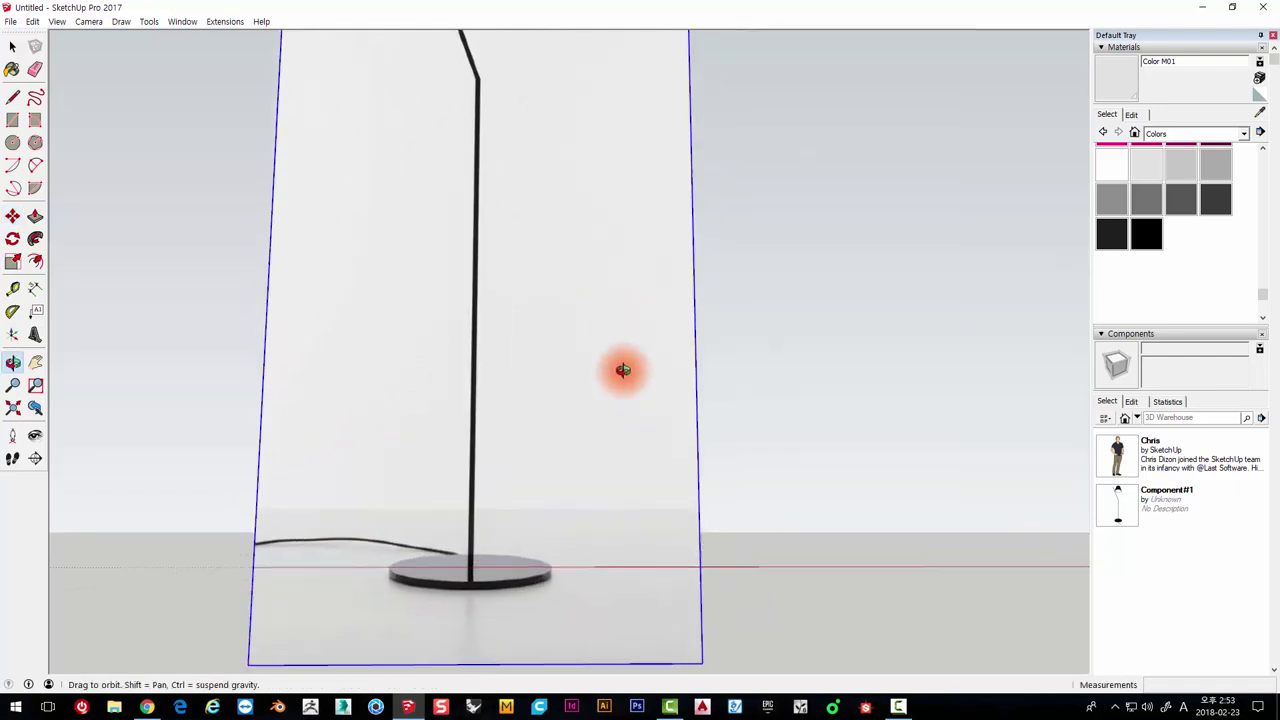
scroll(611, 463, "down", 1)
scroll(643, 349, "down", 4)
mouse_move(600, 405)
middle_mouse_down()
mouse_move(600, 306)
mouse_move(551, 306)
mouse_move(473, 397)
middle_mouse_up()
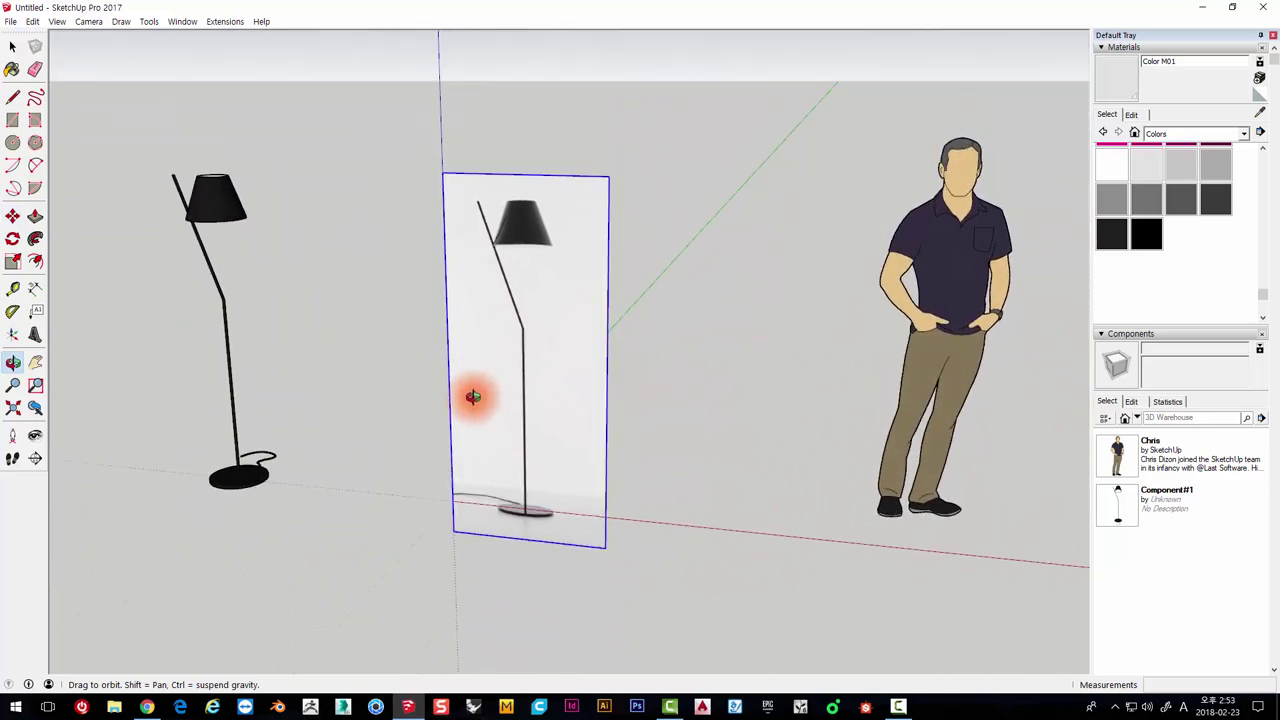
key("m")
key("s")
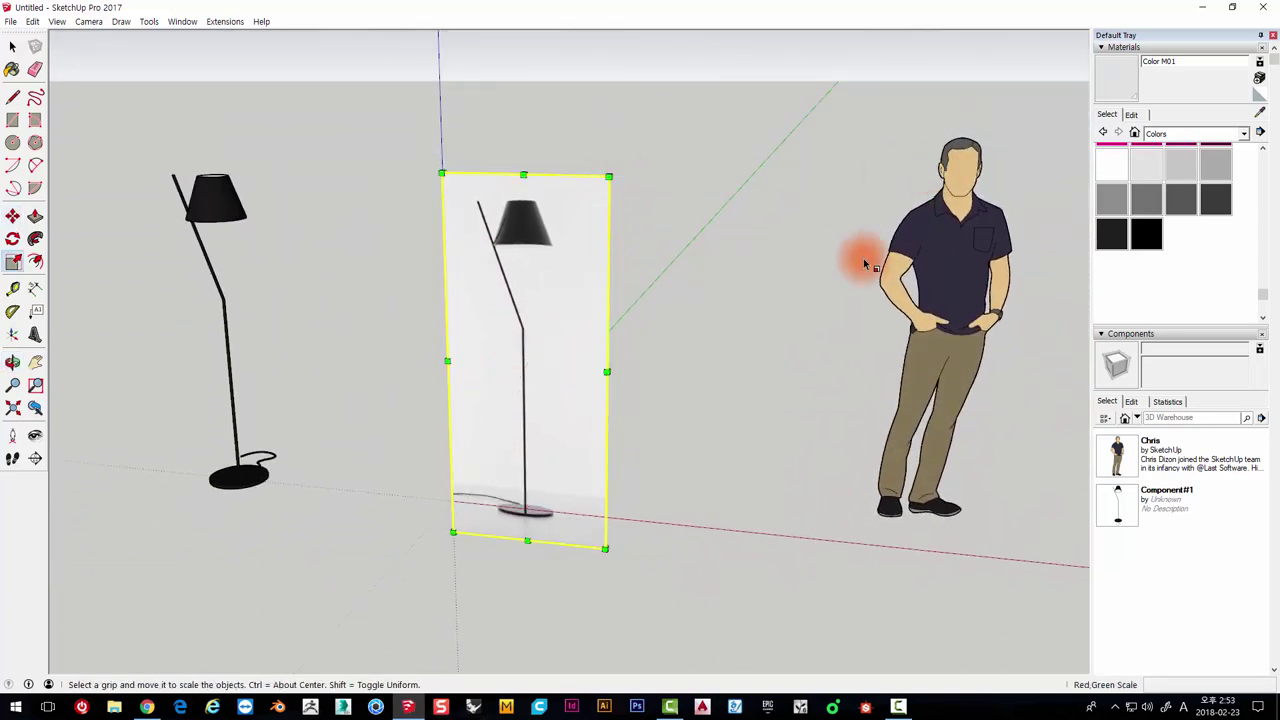
middle_click_drag(863, 258, 957, 186)
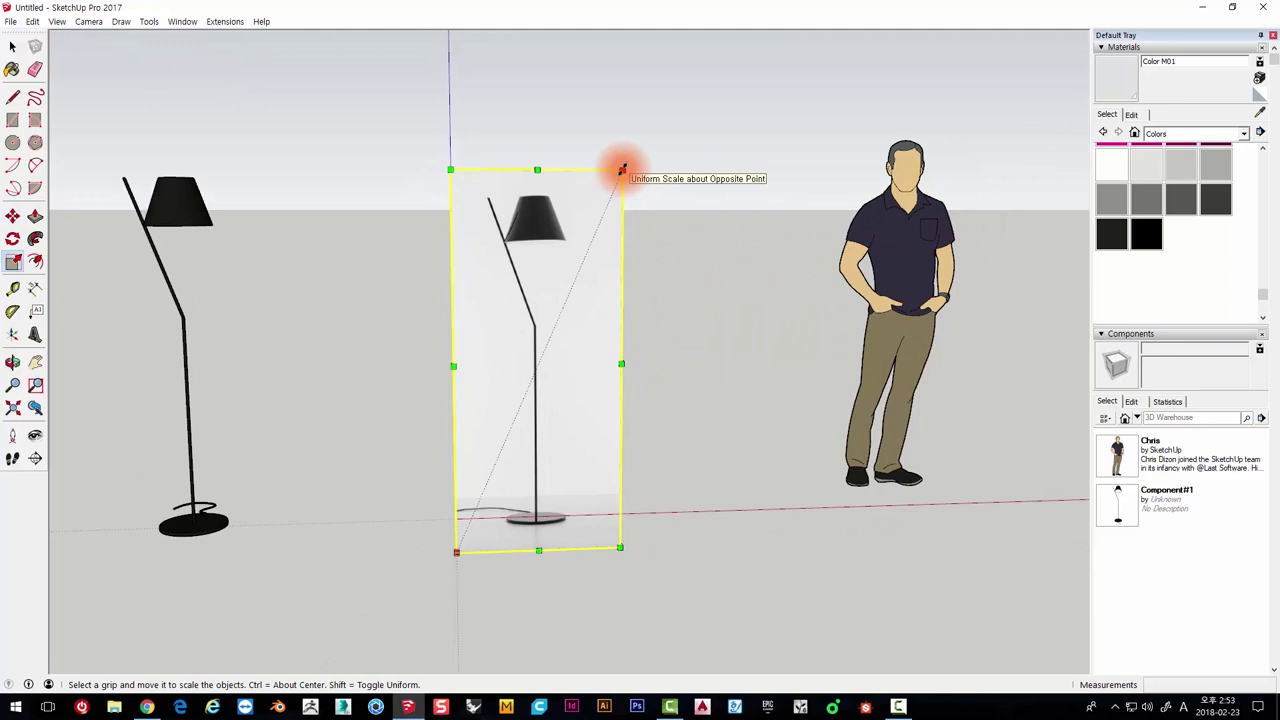
mouse_move(622, 170)
left_mouse_down()
mouse_move(669, 247)
mouse_move(669, 289)
left_mouse_up()
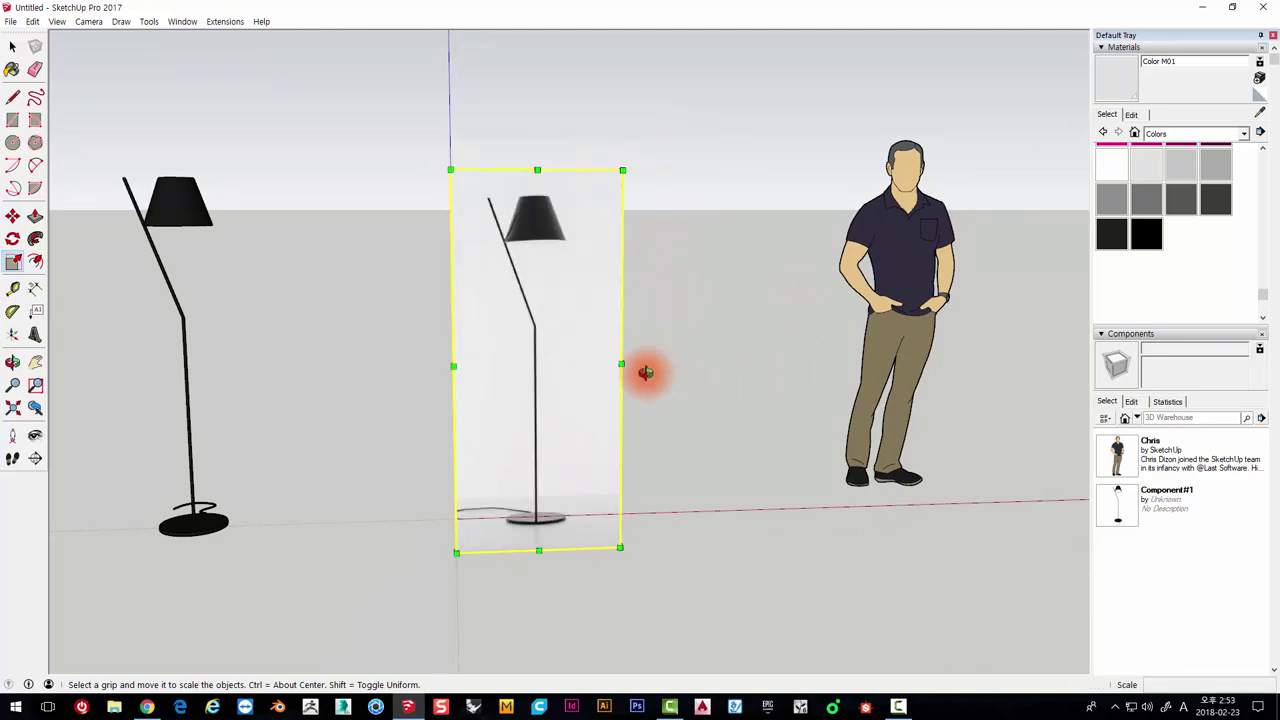
middle_click_drag(649, 374, 506, 366)
middle_click_drag(590, 334, 726, 280)
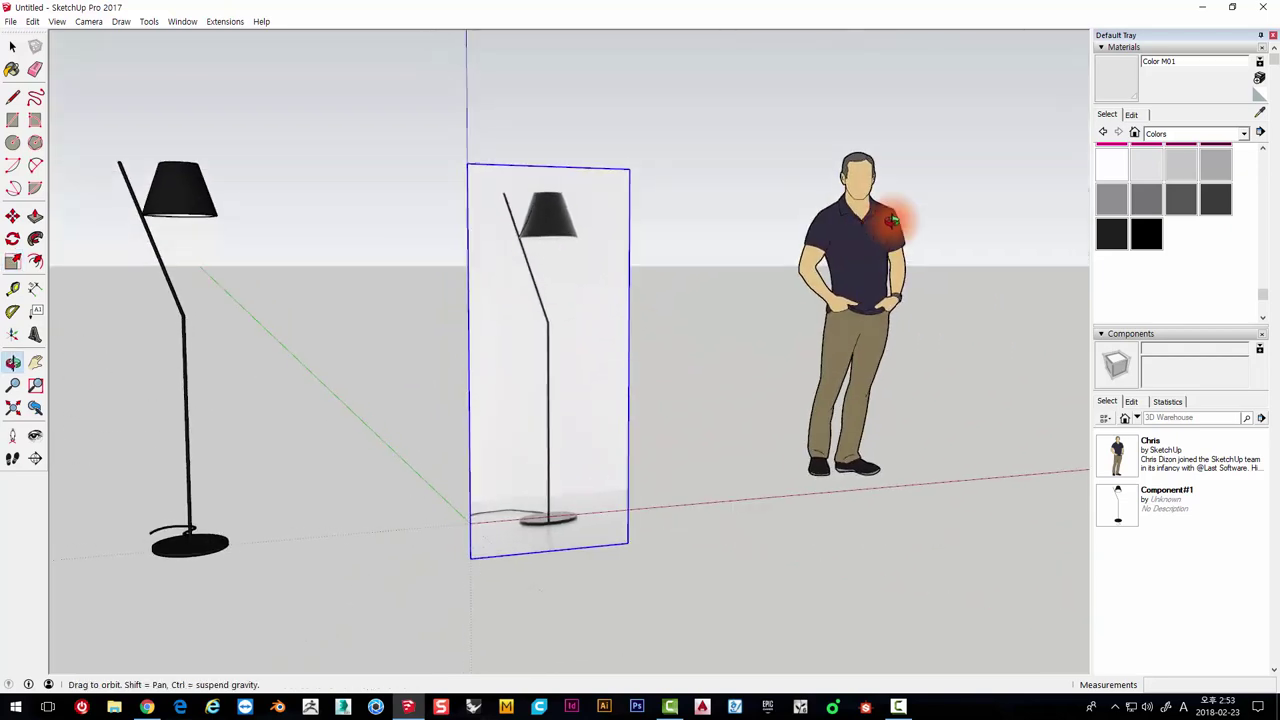
scroll(517, 278, "up", 2)
mouse_move(517, 278)
middle_mouse_down()
mouse_move(517, 343)
mouse_move(780, 314)
mouse_move(594, 477)
mouse_move(686, 337)
mouse_move(626, 223)
middle_mouse_up()
scroll(541, 310, "down", 2)
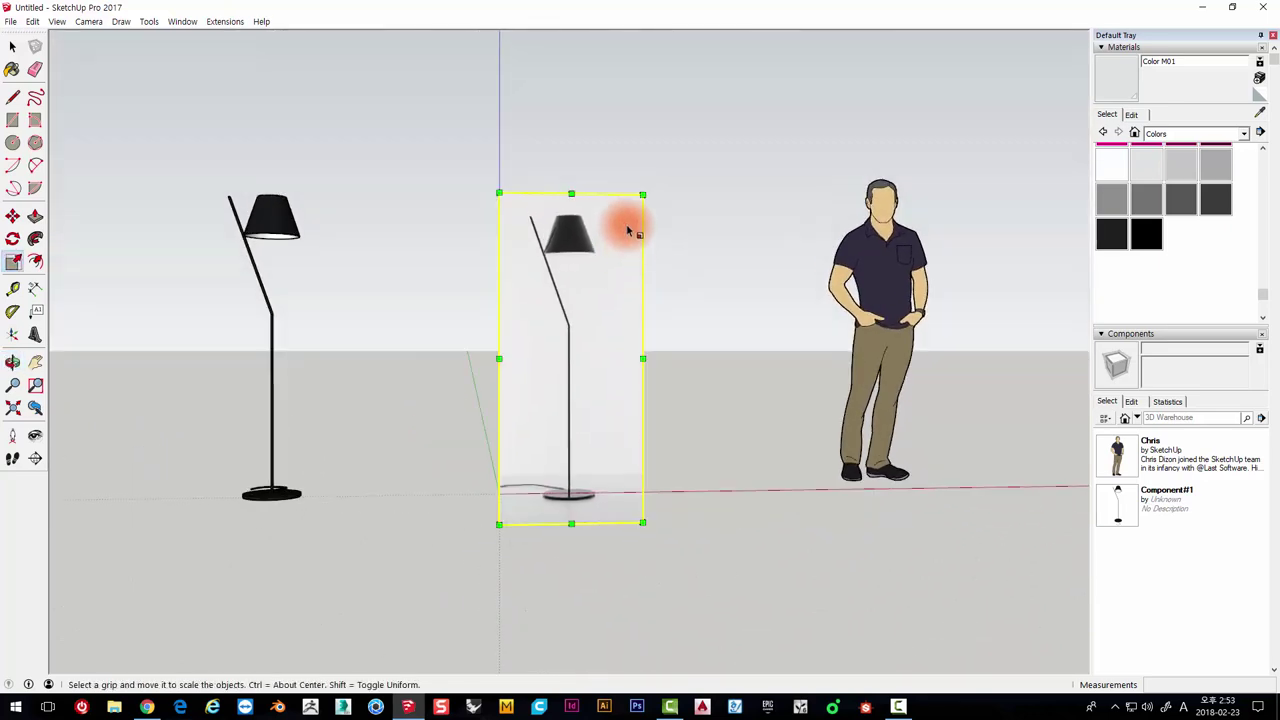
key("space")
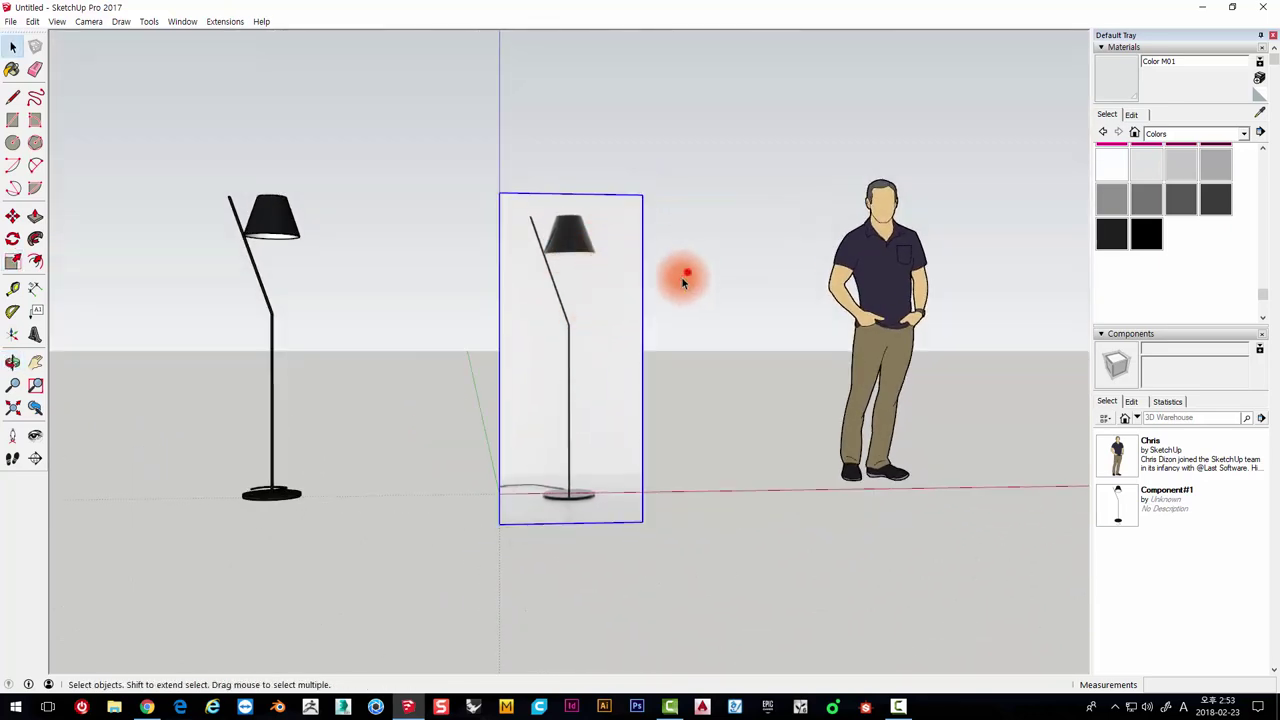
Rescale the lamp photo up to 1.07 and inspect its base up close
scroll(614, 335, "up", 2)
key("s")
left_click_drag(664, 149, 709, 117)
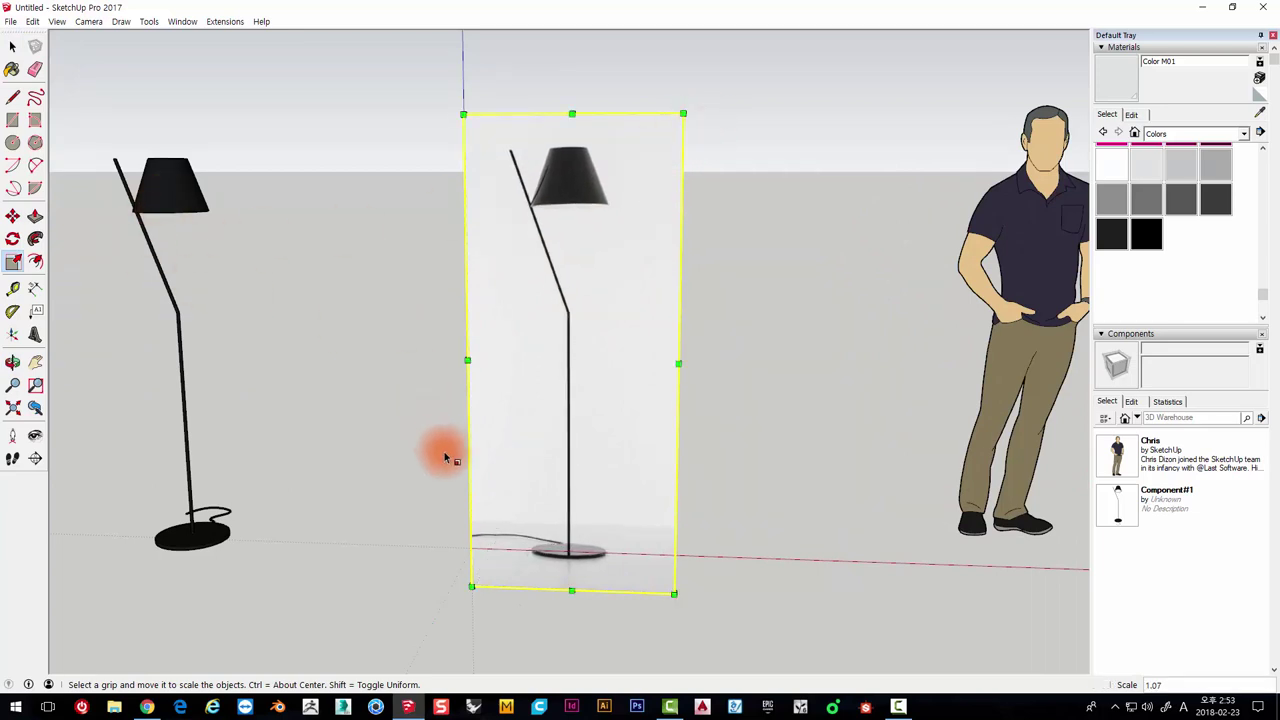
scroll(443, 450, "up", 3)
middle_click_drag(566, 446, 655, 637)
scroll(625, 540, "up", 3)
Nudge the photo 6 mm so its lamp base sits on the red axis, then deselect it
key("m")
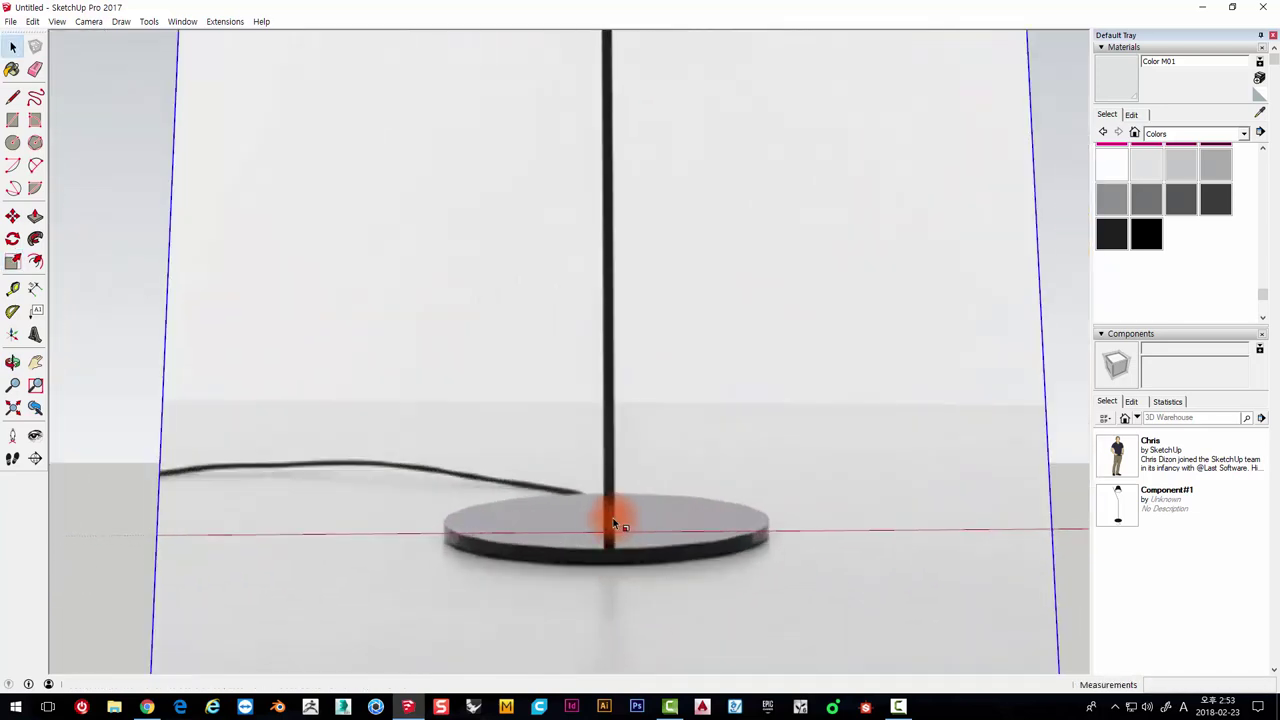
scroll(625, 520, "up", 3)
scroll(668, 440, "down", 3)
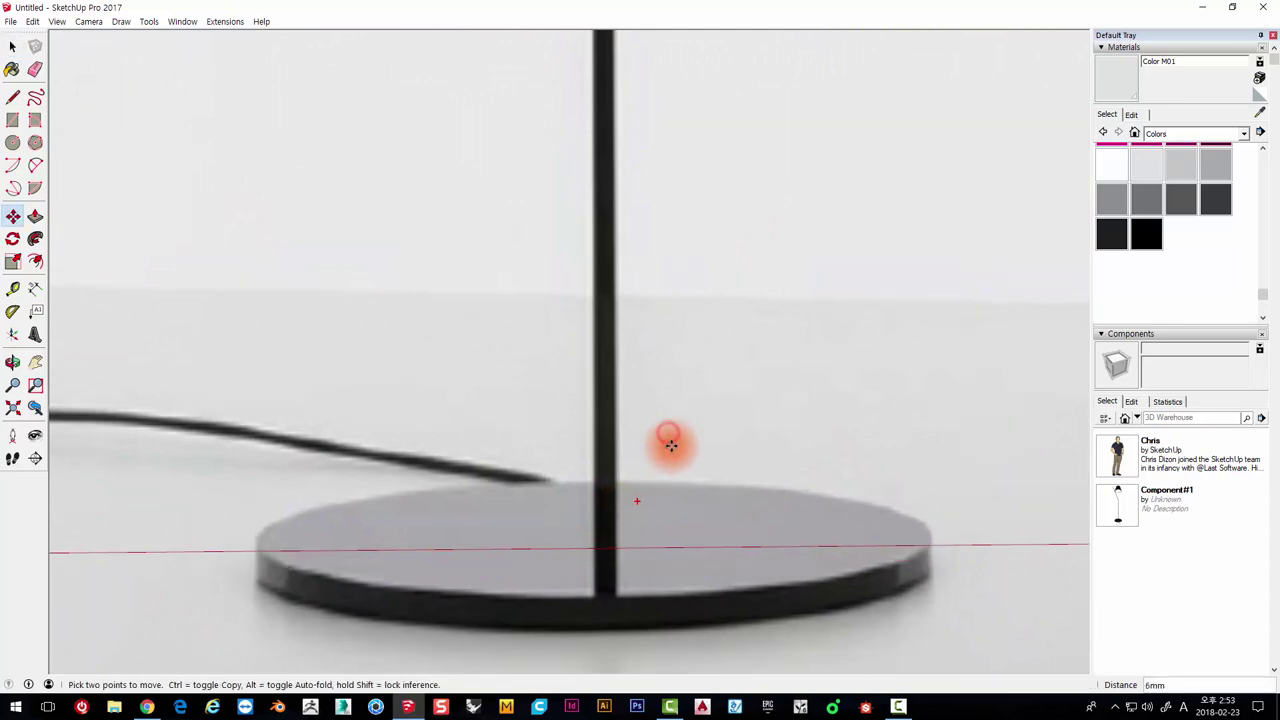
scroll(670, 452, "down", 3)
scroll(640, 480, "down", 2)
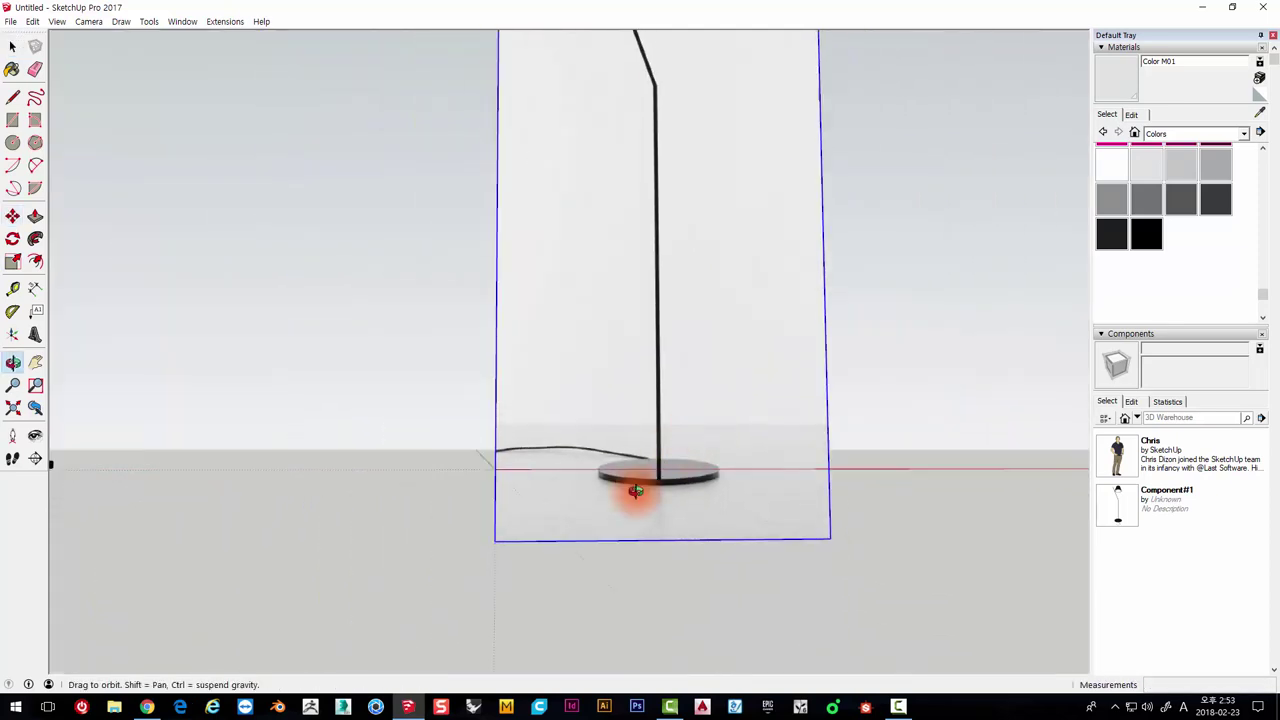
scroll(680, 420, "down", 3)
key("space")
left_click(753, 427)
Switch the camera to Parallel Projection and look at the scaled photo from the Front view
middle_click_drag(752, 423, 337, 302, "shift")
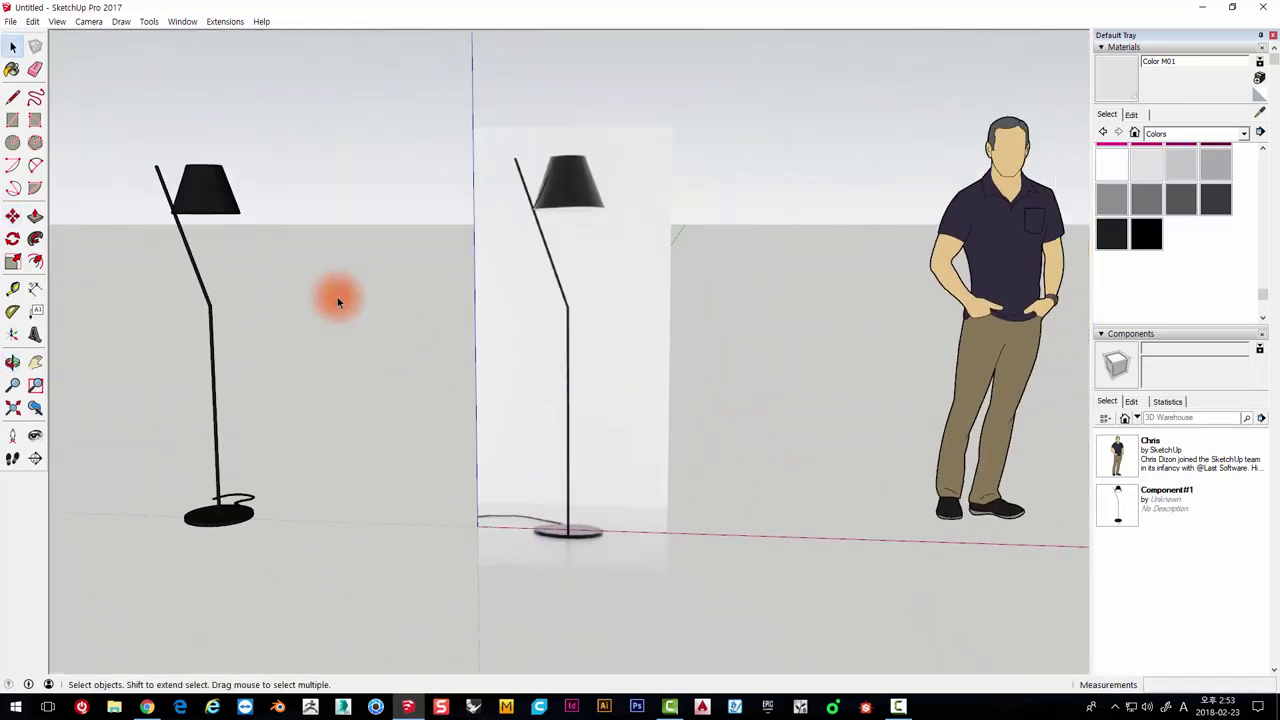
left_click(57, 21)
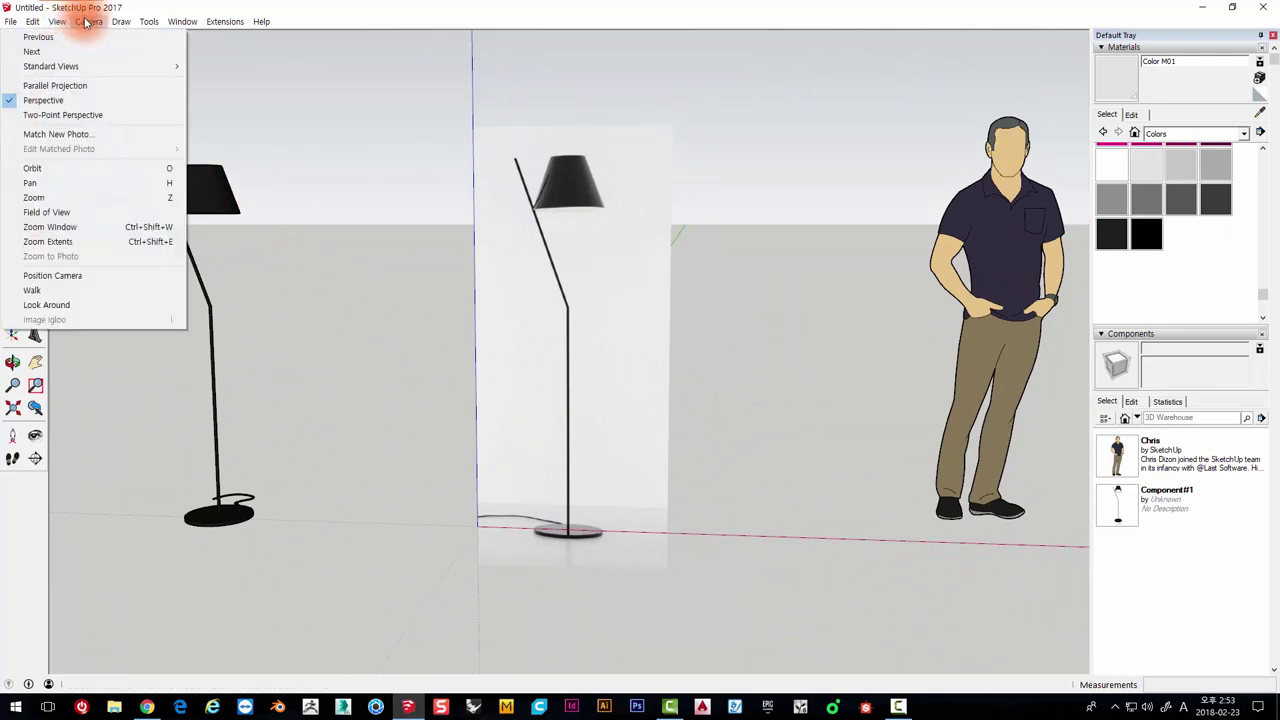
left_click(45, 86)
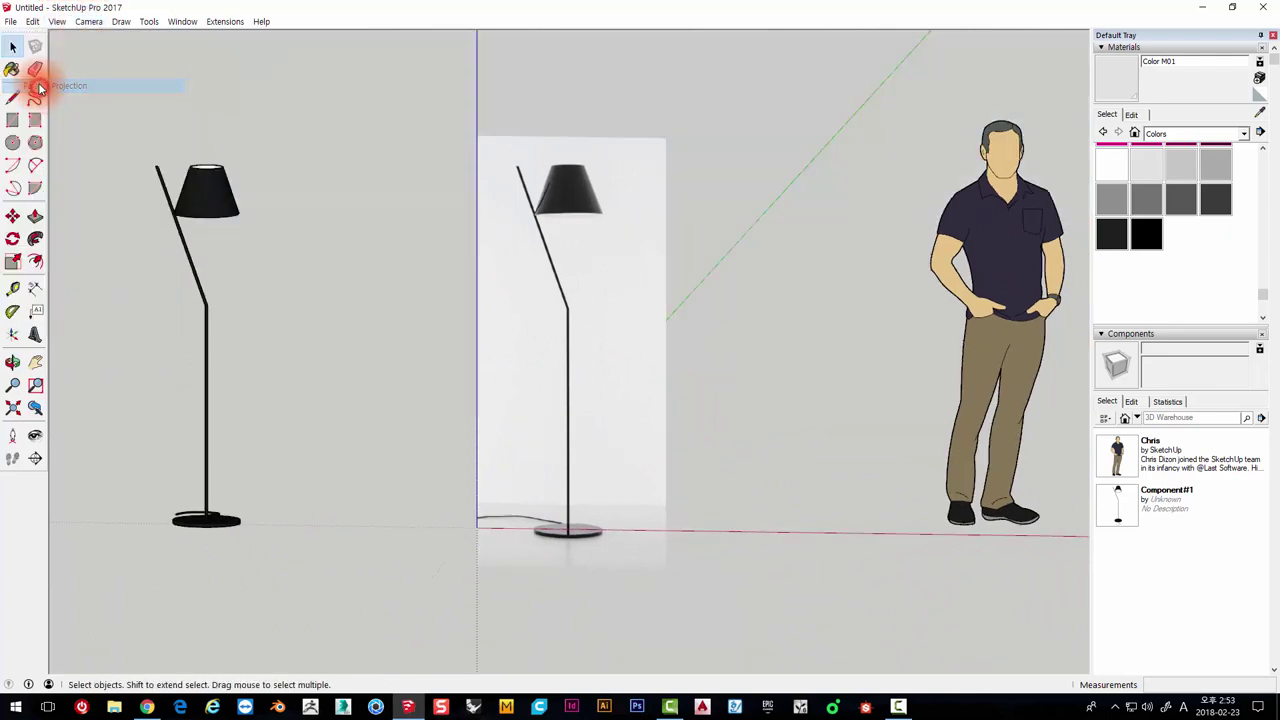
key("o")
mouse_move(538, 300)
left_mouse_down()
mouse_move(229, 428)
mouse_move(345, 410)
left_mouse_up()
key("space")
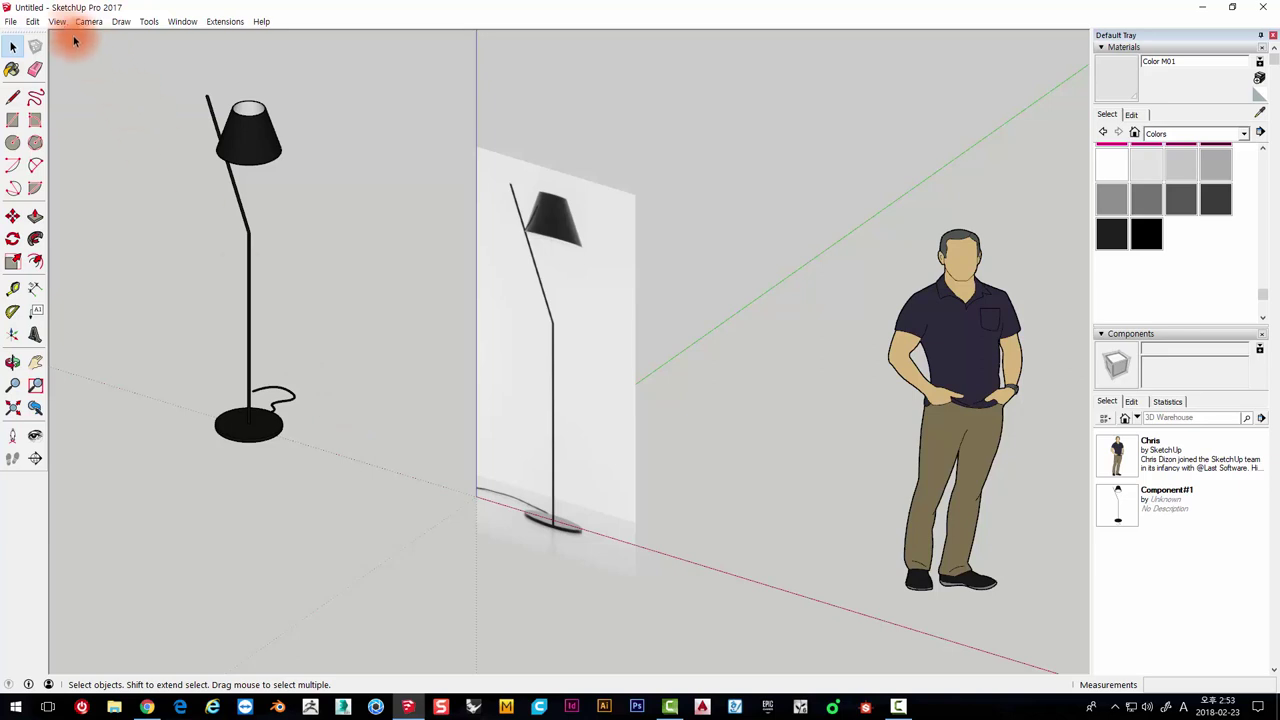
left_click(57, 21)
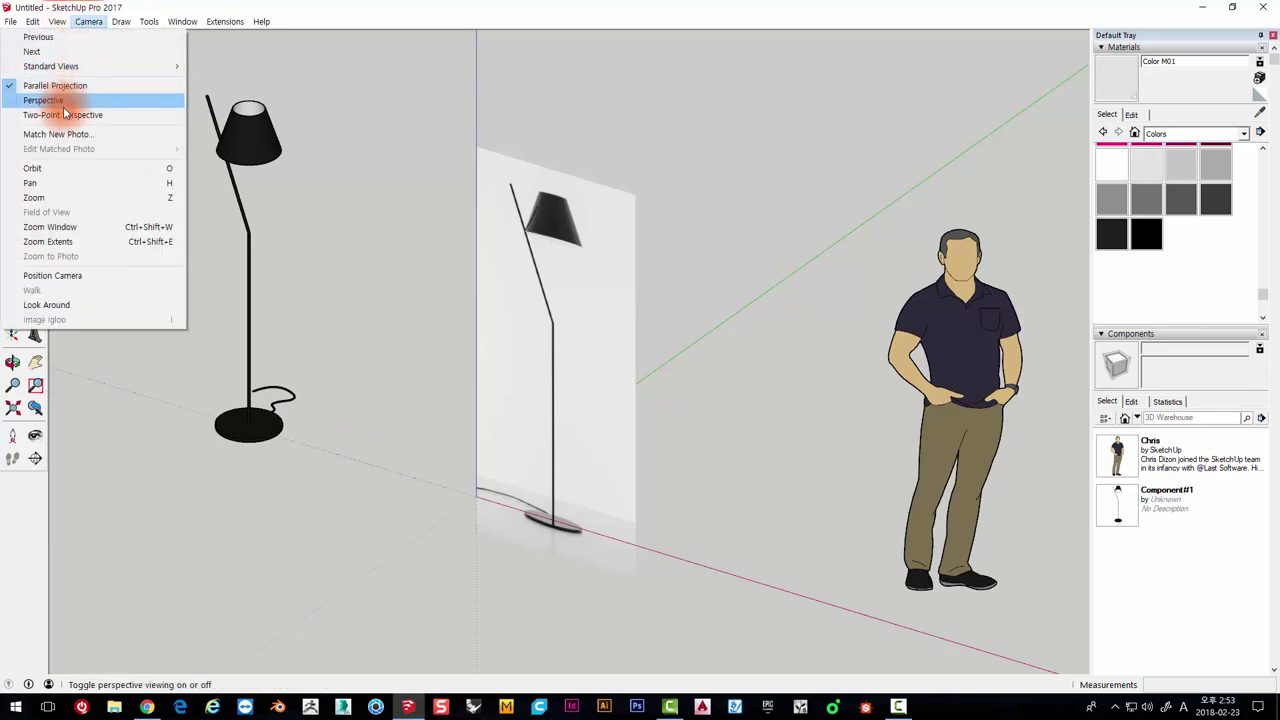
mouse_move(51, 66)
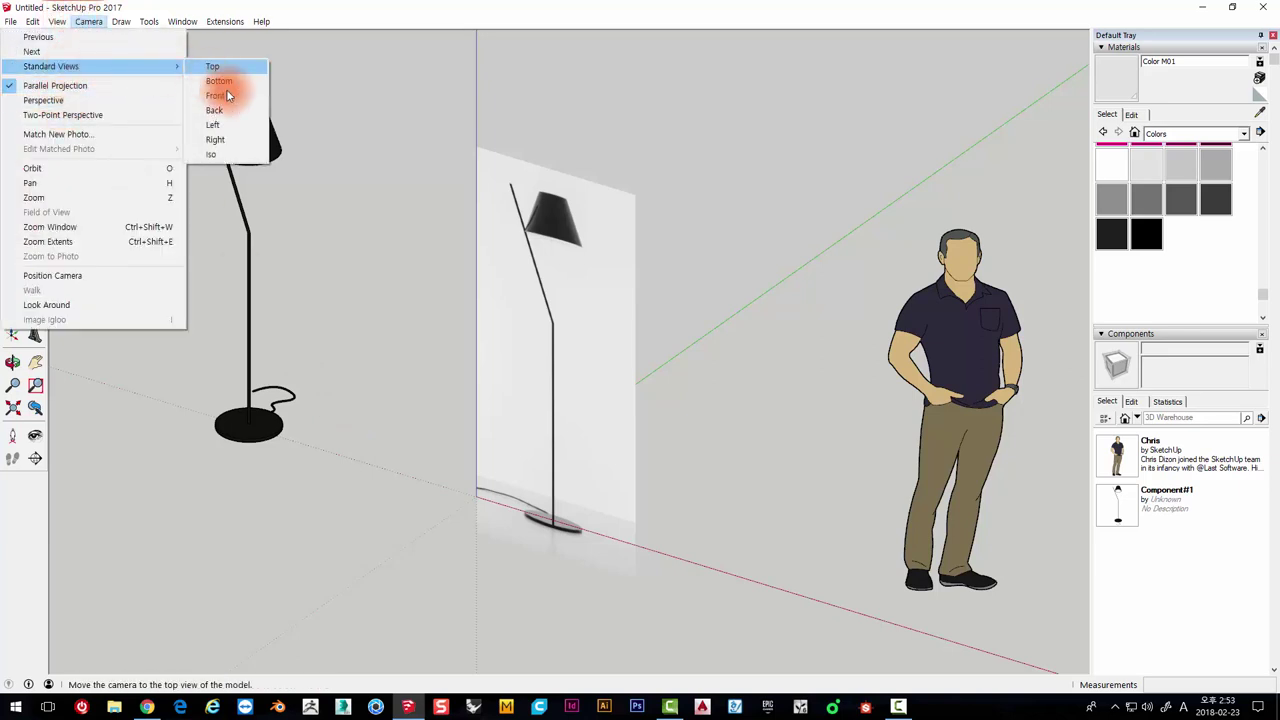
left_click(229, 103)
scroll(531, 491, "up", 3)
Start a line with the Line tool at the centre of the photo's lamp base
scroll(533, 491, "down", 1)
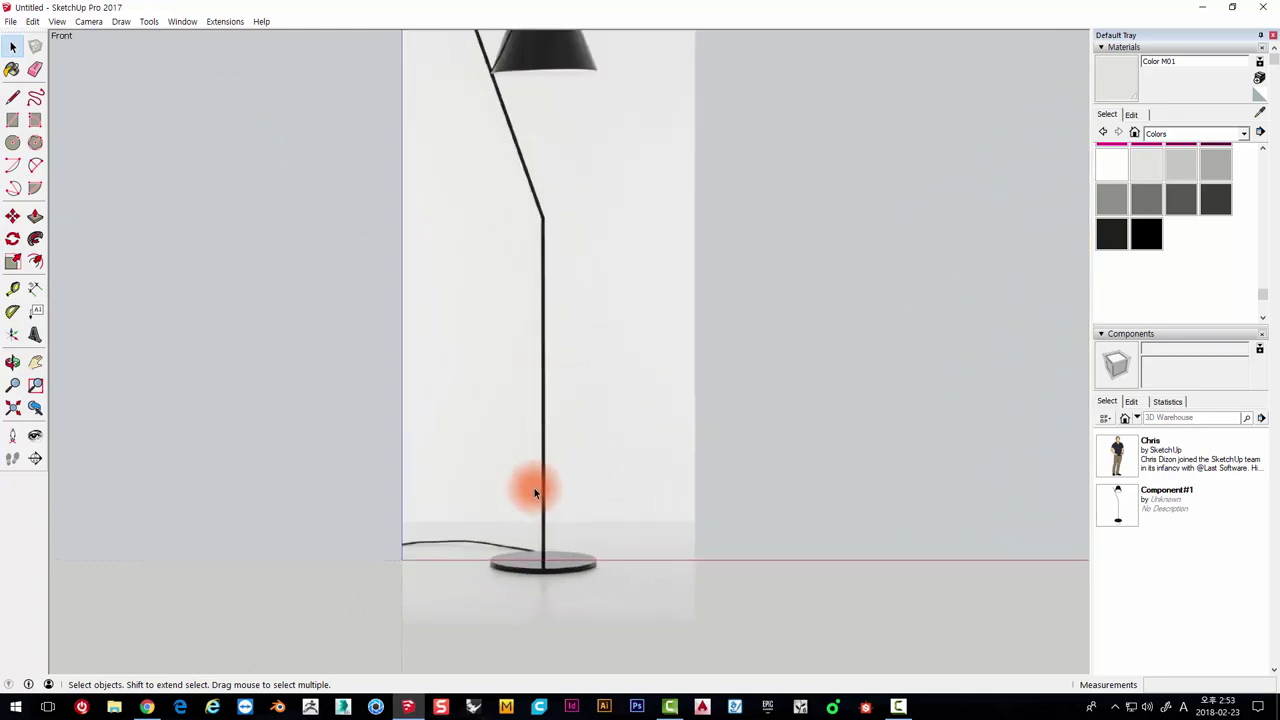
scroll(489, 306, "down", 2)
scroll(489, 306, "up", 2)
scroll(394, 223, "up", 2)
left_click(12, 97)
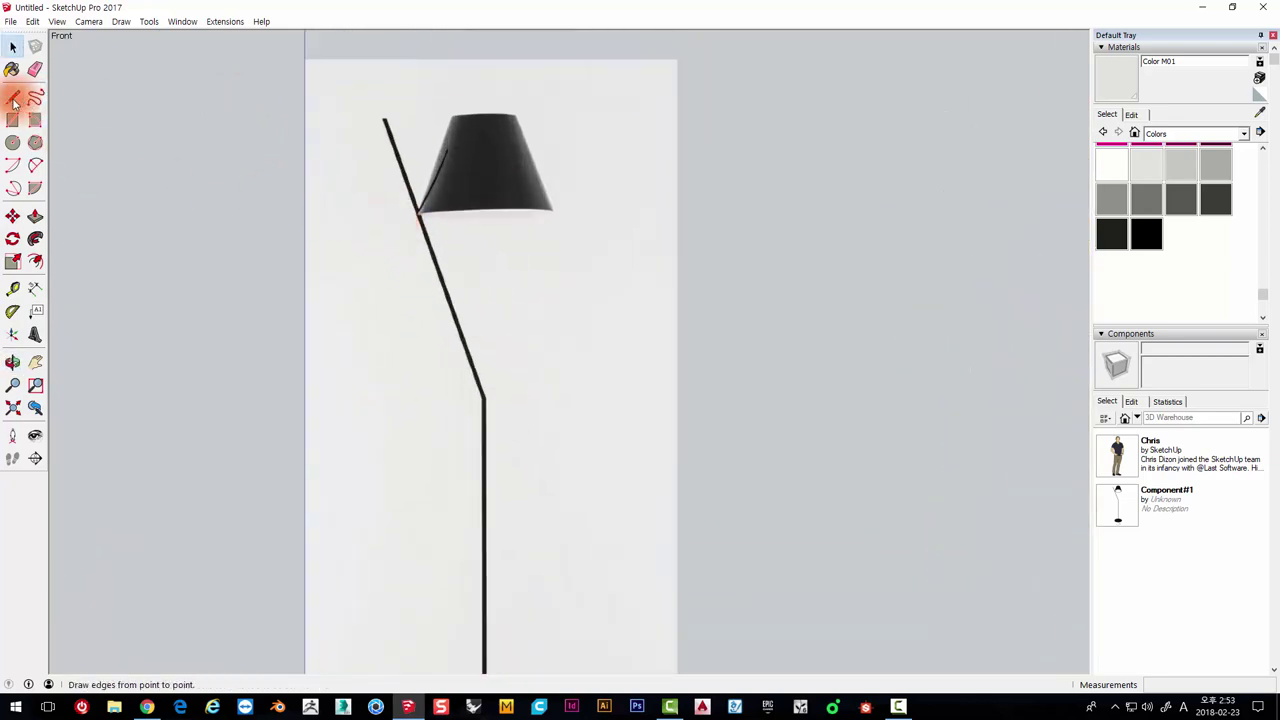
scroll(531, 614, "down", 2)
scroll(411, 580, "up", 3)
scroll(457, 437, "up", 2)
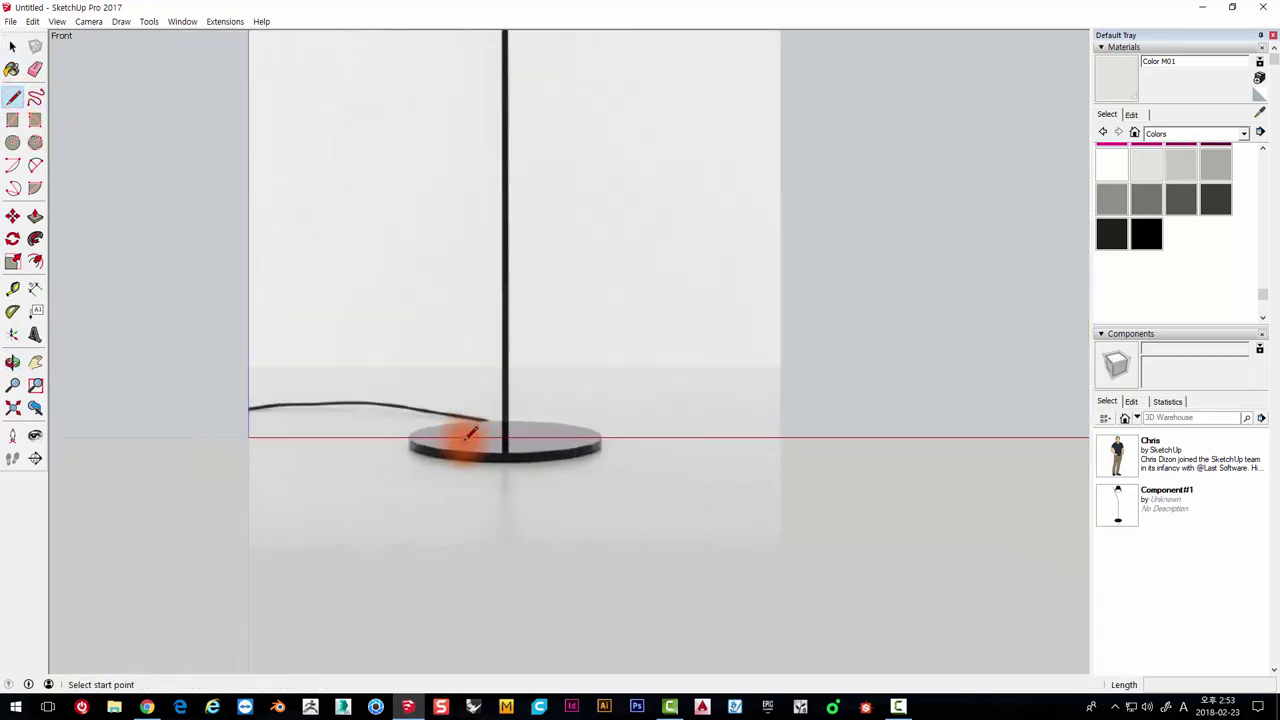
scroll(518, 410, "up", 1)
scroll(518, 412, "up", 1)
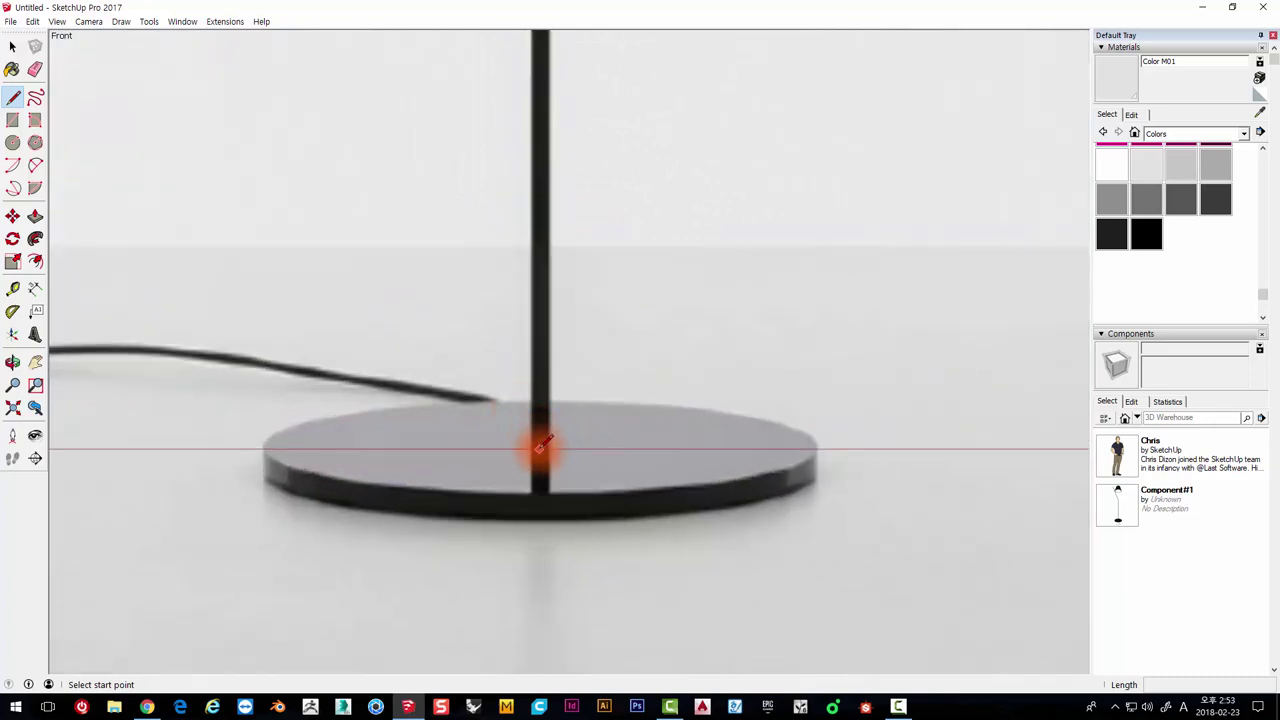
scroll(538, 445, "down", 1)
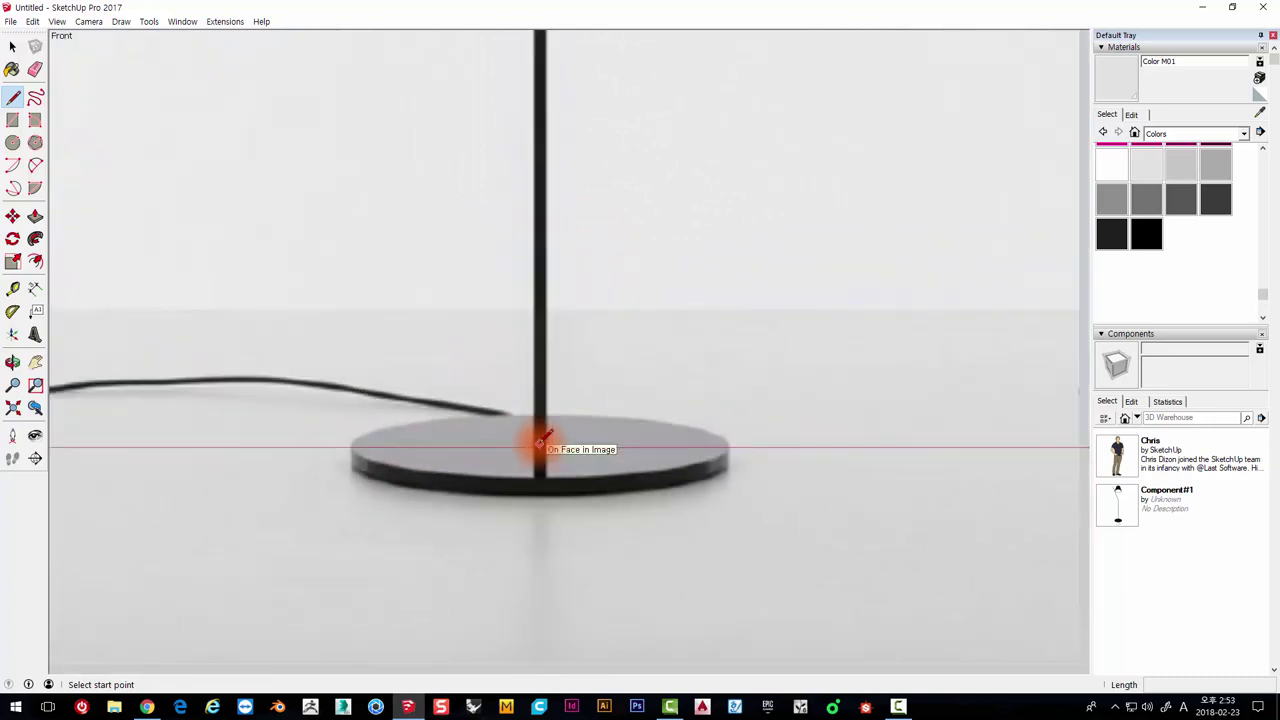
scroll(528, 442, "down", 1)
scroll(366, 471, "up", 1)
scroll(400, 462, "down", 1)
scroll(543, 449, "up", 2)
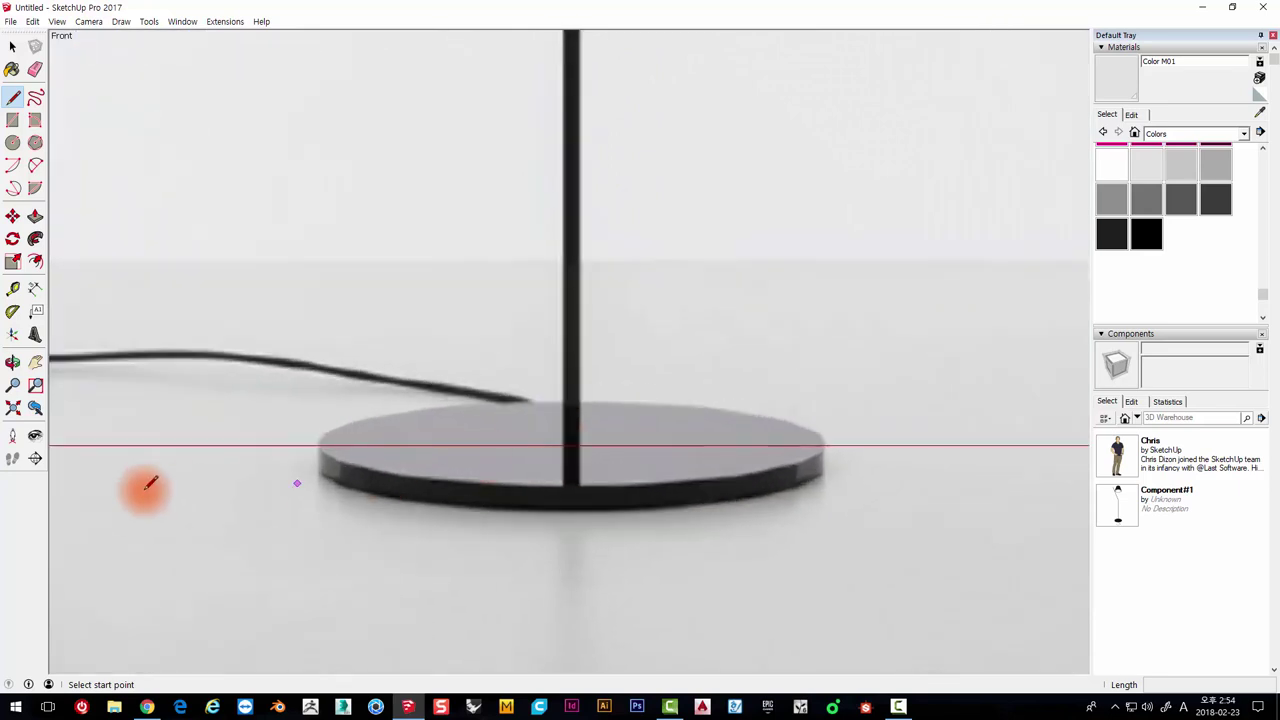
scroll(223, 434, "down", 2)
scroll(229, 414, "down", 1)
scroll(360, 409, "down", 1)
scroll(218, 425, "up", 1)
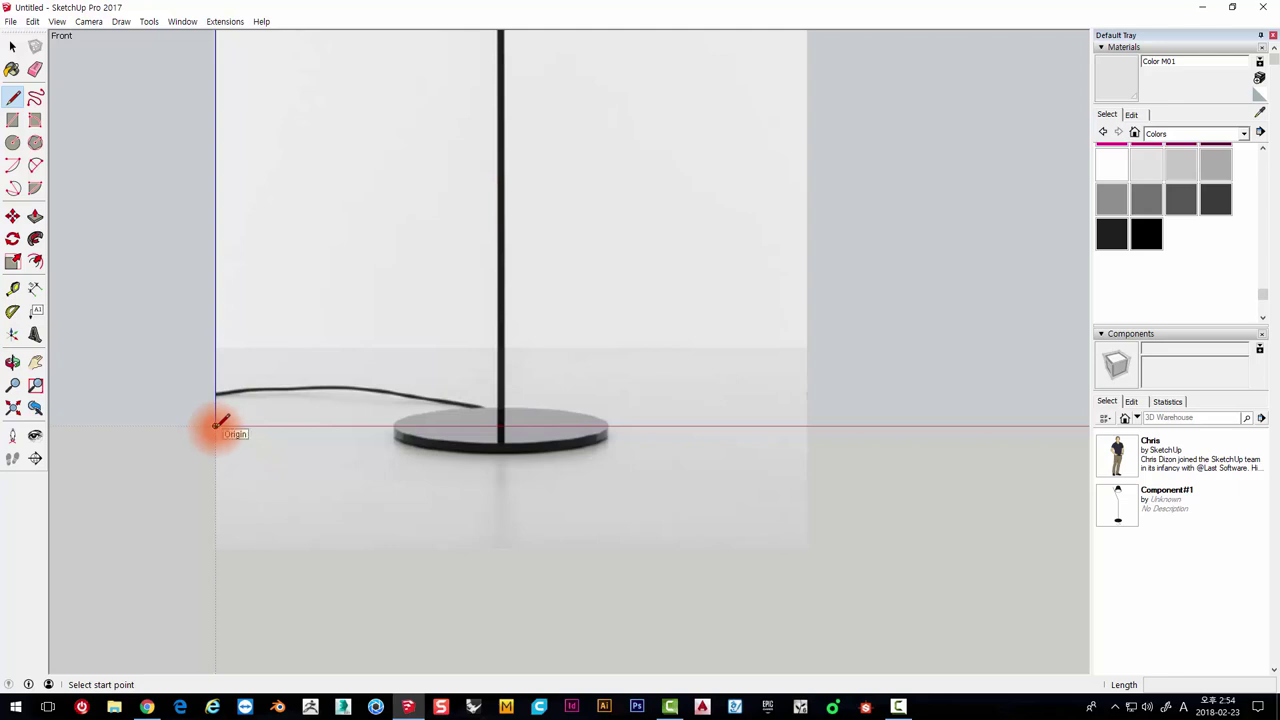
left_click(215, 426)
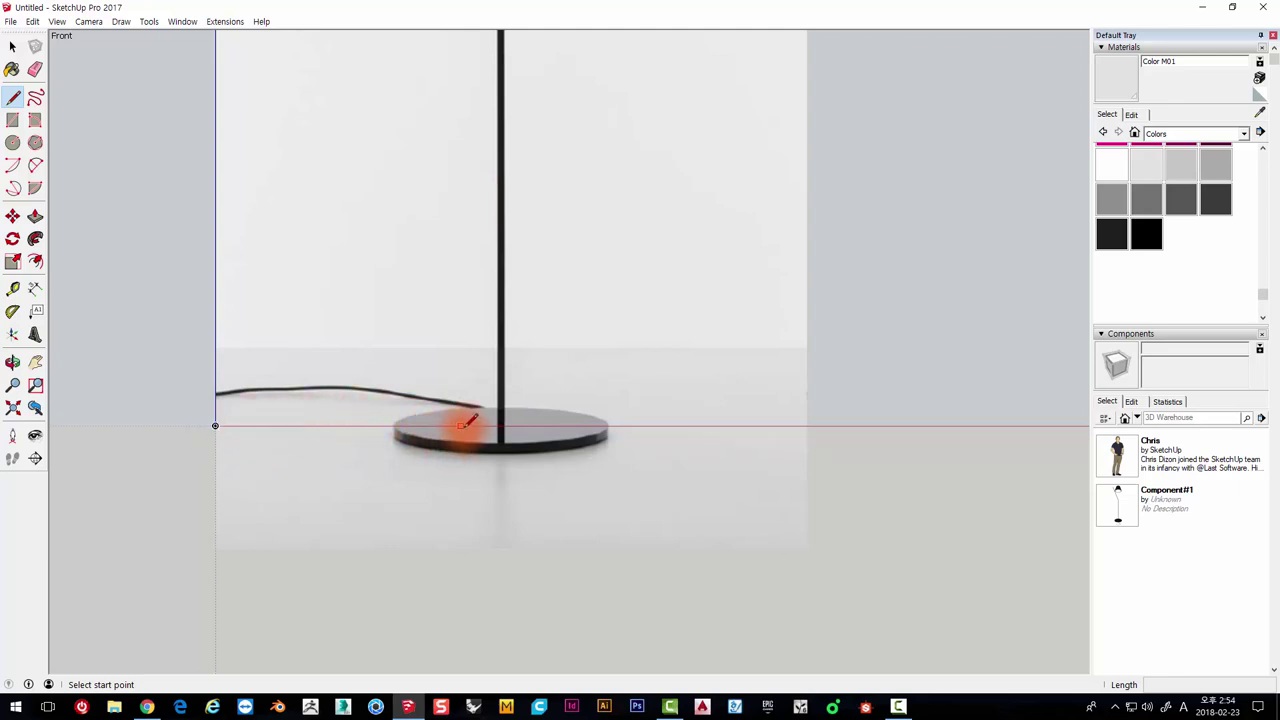
scroll(507, 414, "up", 3)
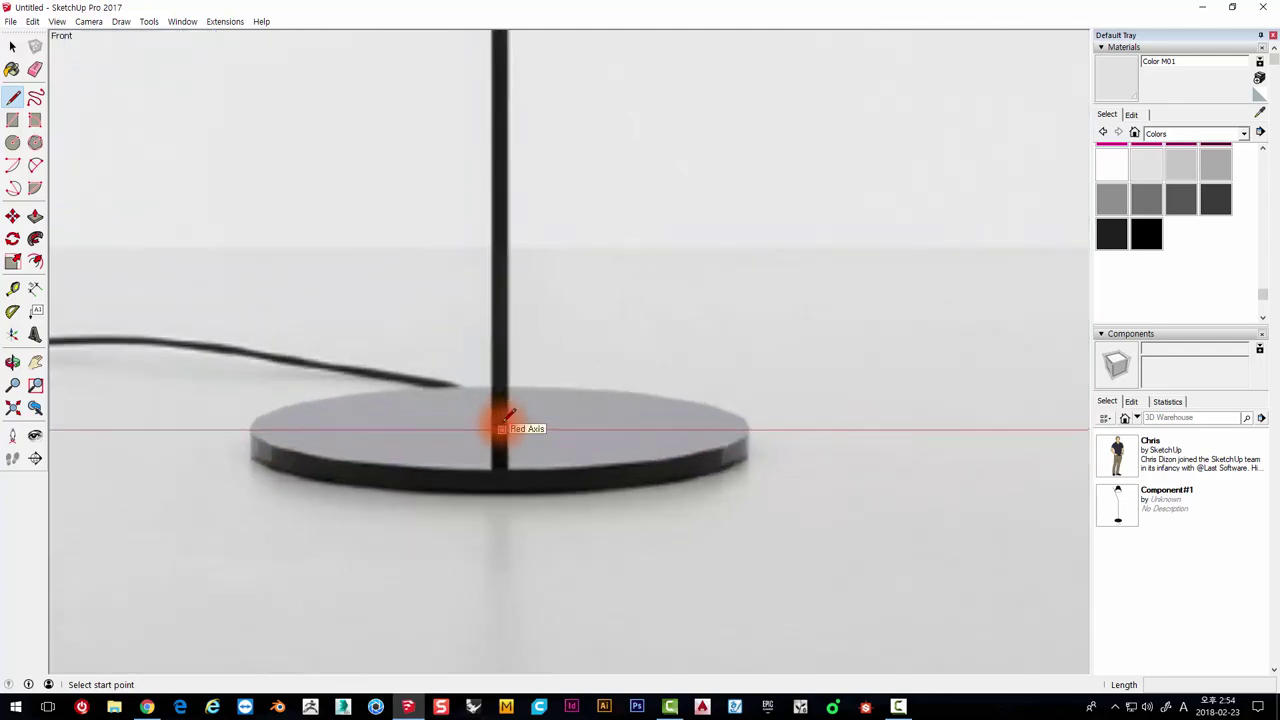
scroll(505, 418, "up", 1)
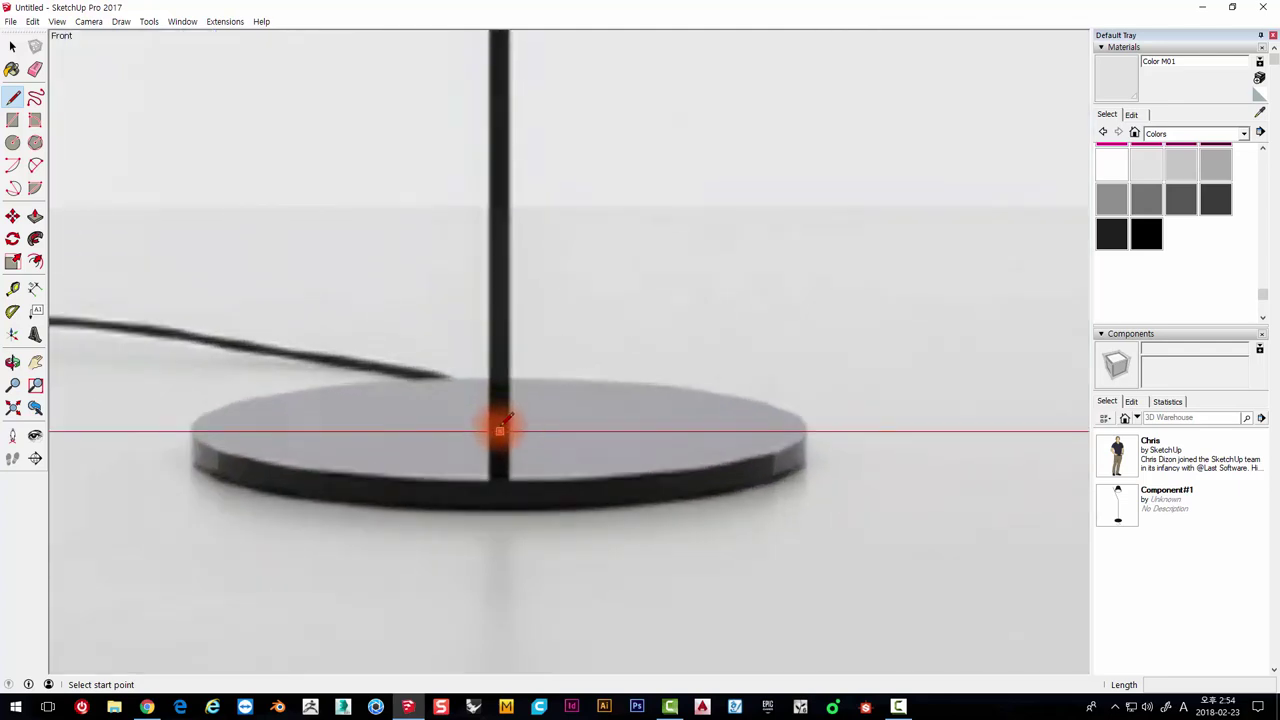
left_click(500, 428)
Draw the vertical pole edge up to the pole's bend
scroll(502, 390, "down", 2)
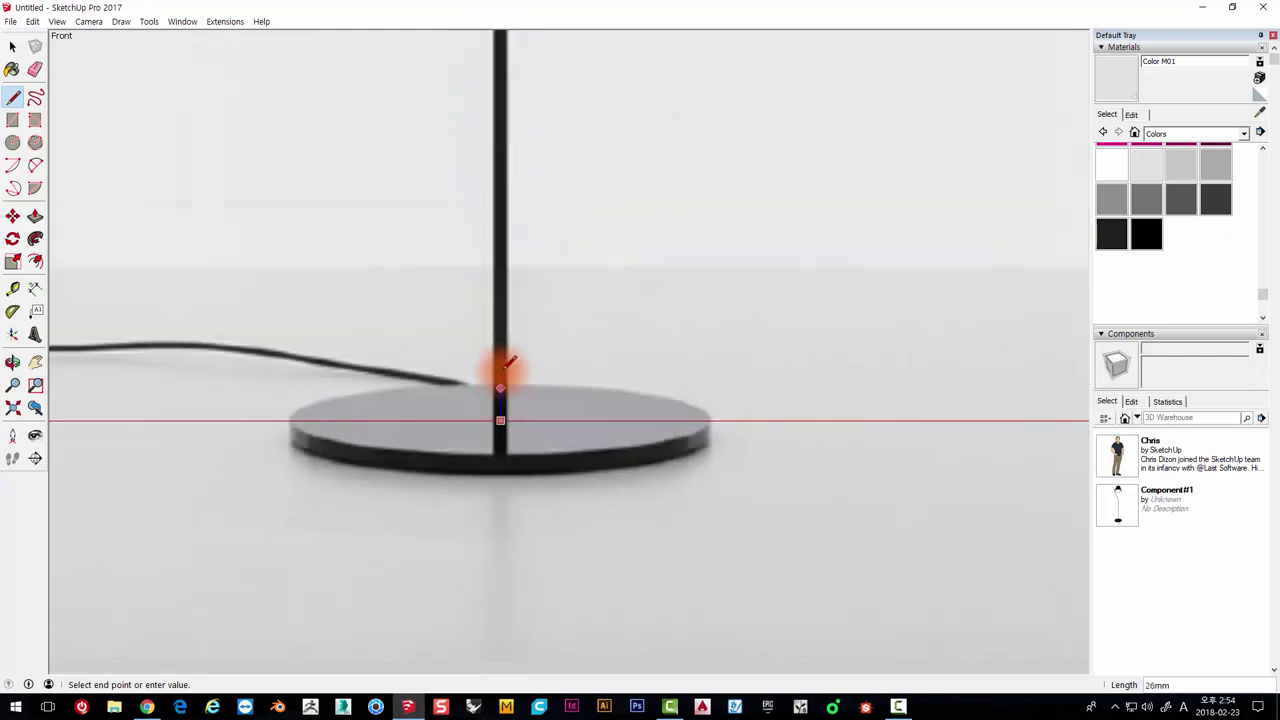
scroll(503, 340, "down", 2)
scroll(503, 290, "down", 1)
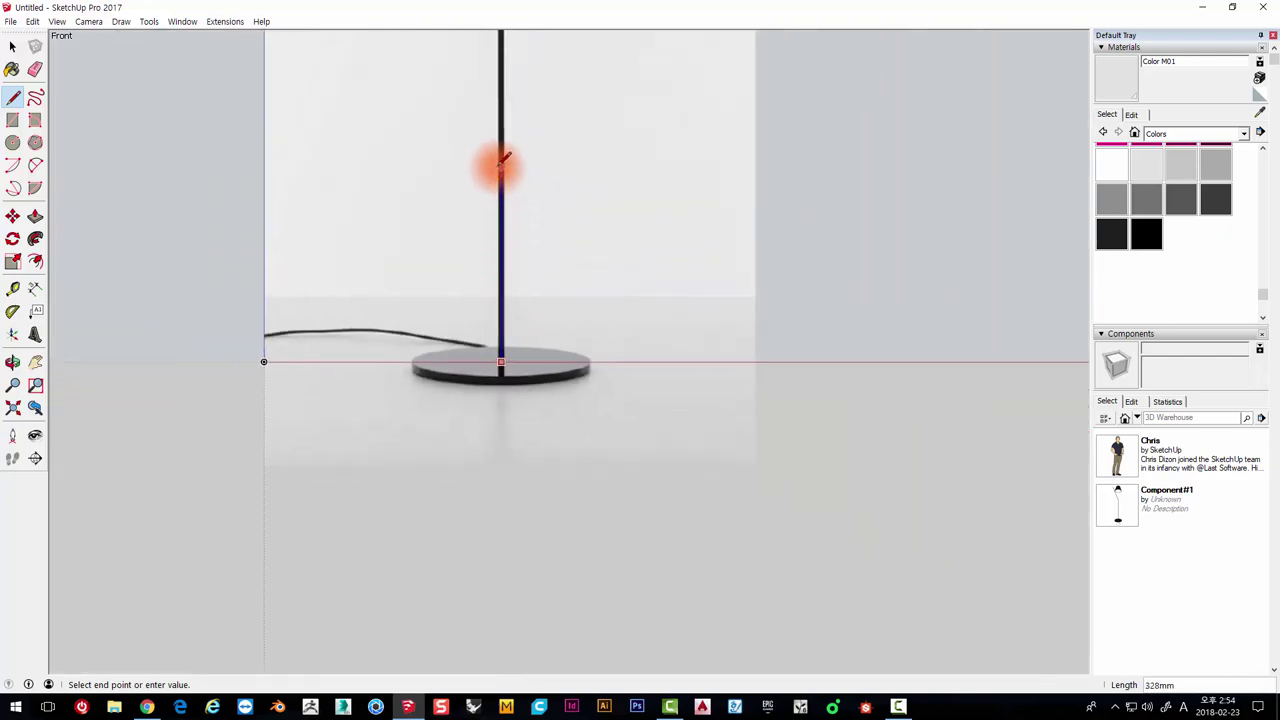
scroll(502, 161, "up", 2)
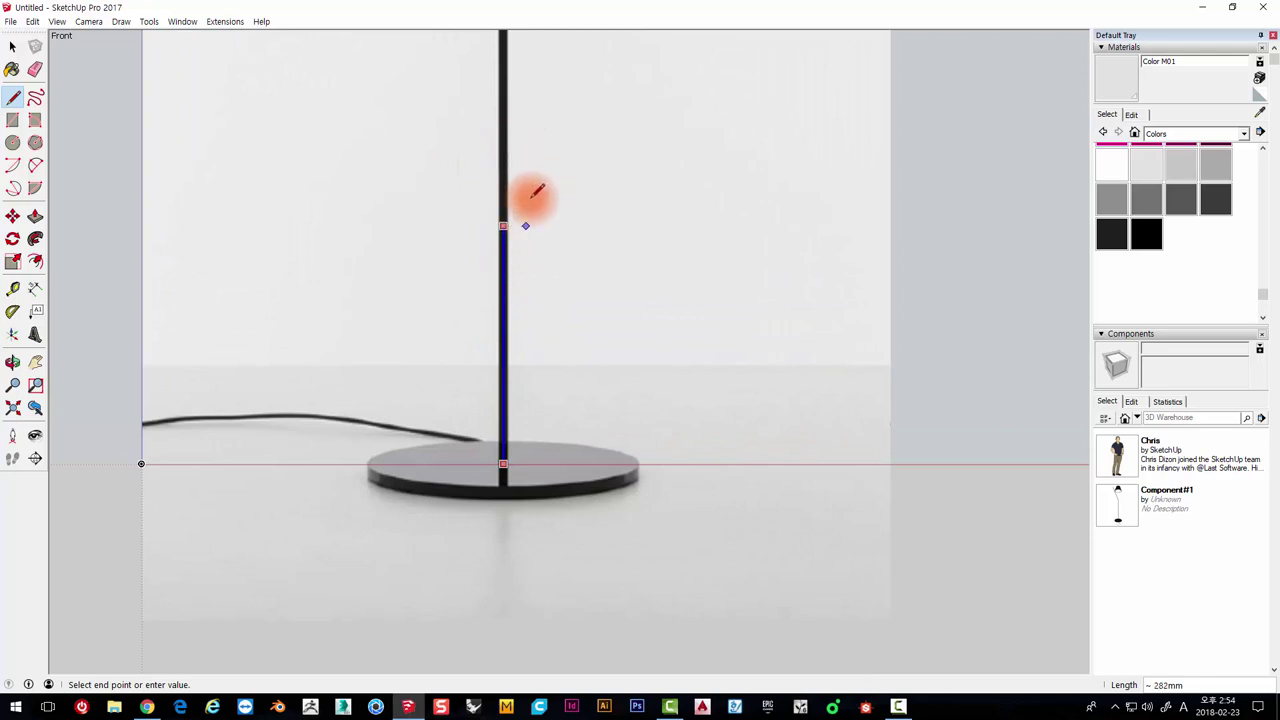
middle_click_drag(526, 143, 497, 551, "shift")
middle_click_drag(471, 206, 466, 563, "shift")
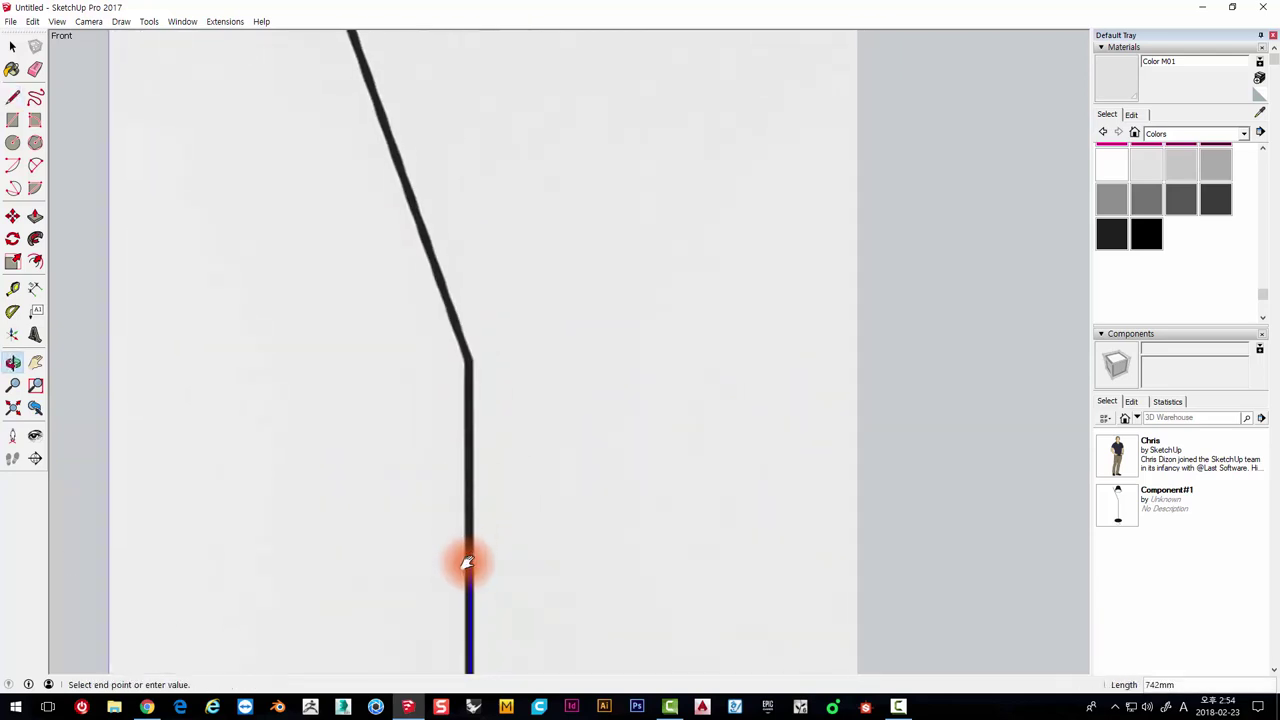
scroll(466, 380, "up", 1)
scroll(457, 329, "up", 2)
scroll(468, 287, "up", 1)
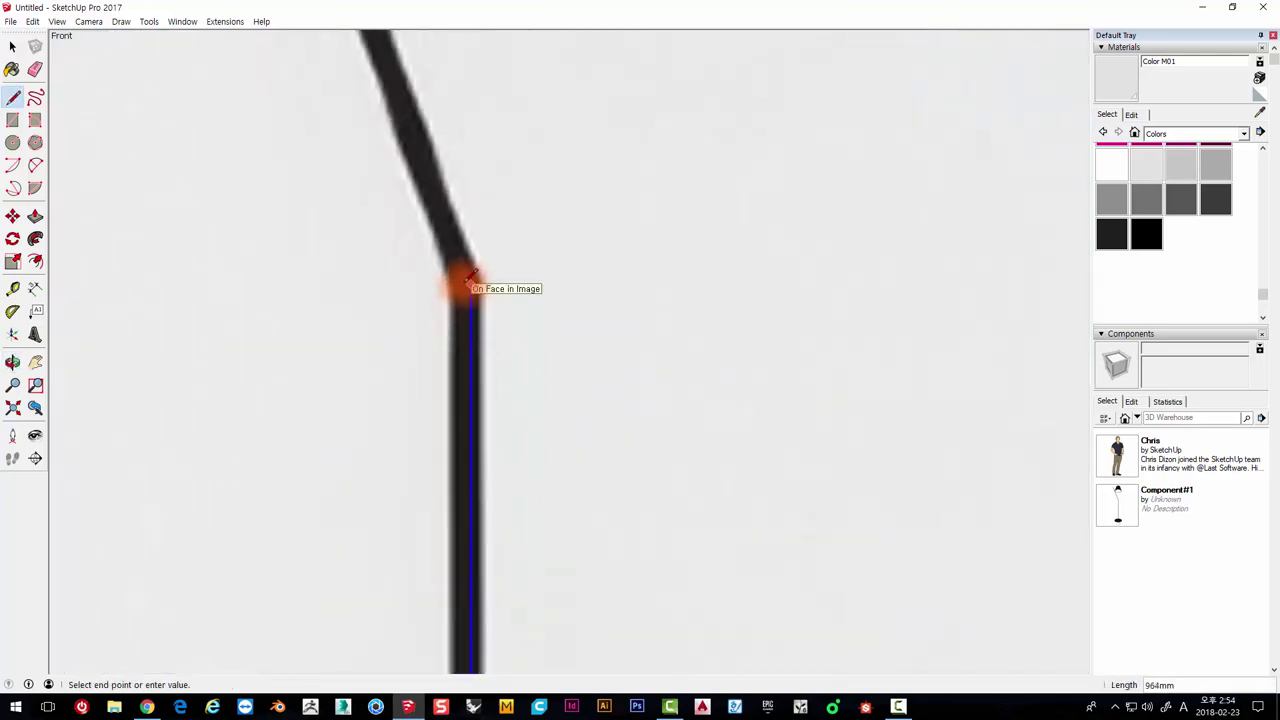
left_click(467, 283)
Continue the edge along the angled pole to its top tip and finish the line
scroll(443, 214, "down", 2)
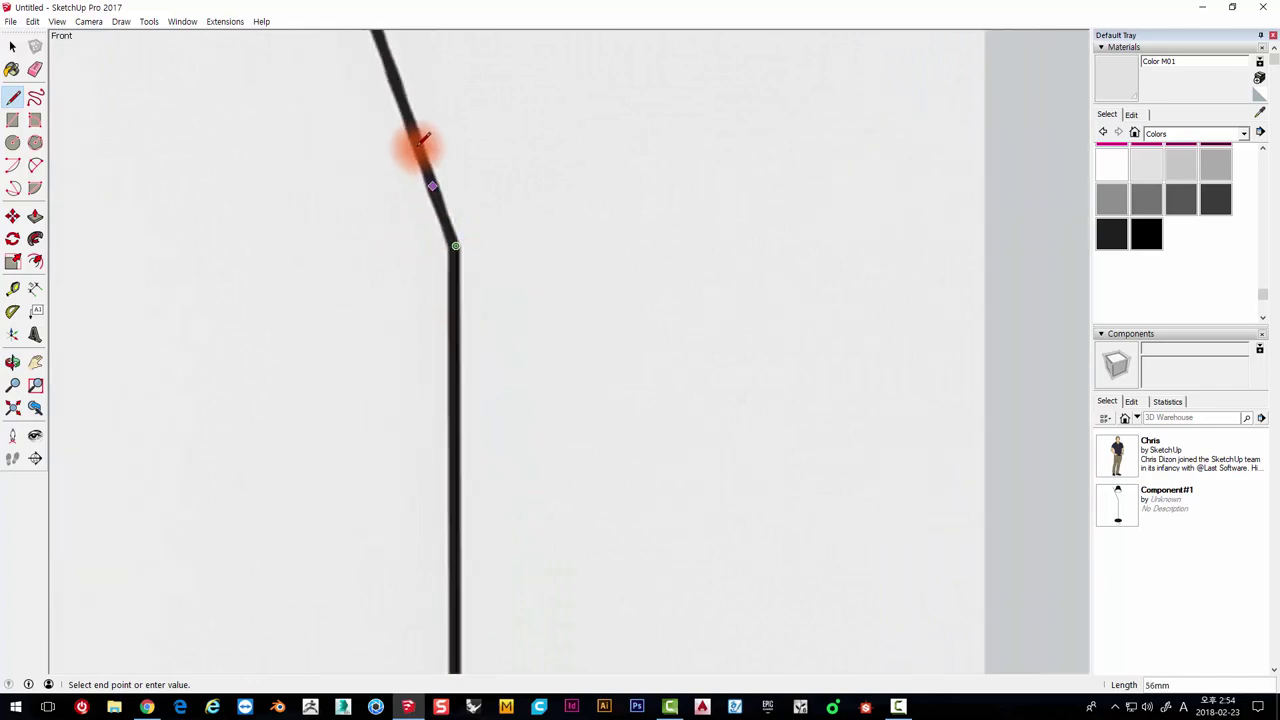
mouse_move(418, 143)
middle_mouse_down("shift")
mouse_move(466, 480)
mouse_move(510, 643)
middle_mouse_up("shift")
middle_click_drag(405, 260, 414, 420, "shift")
scroll(380, 320, "down", 3)
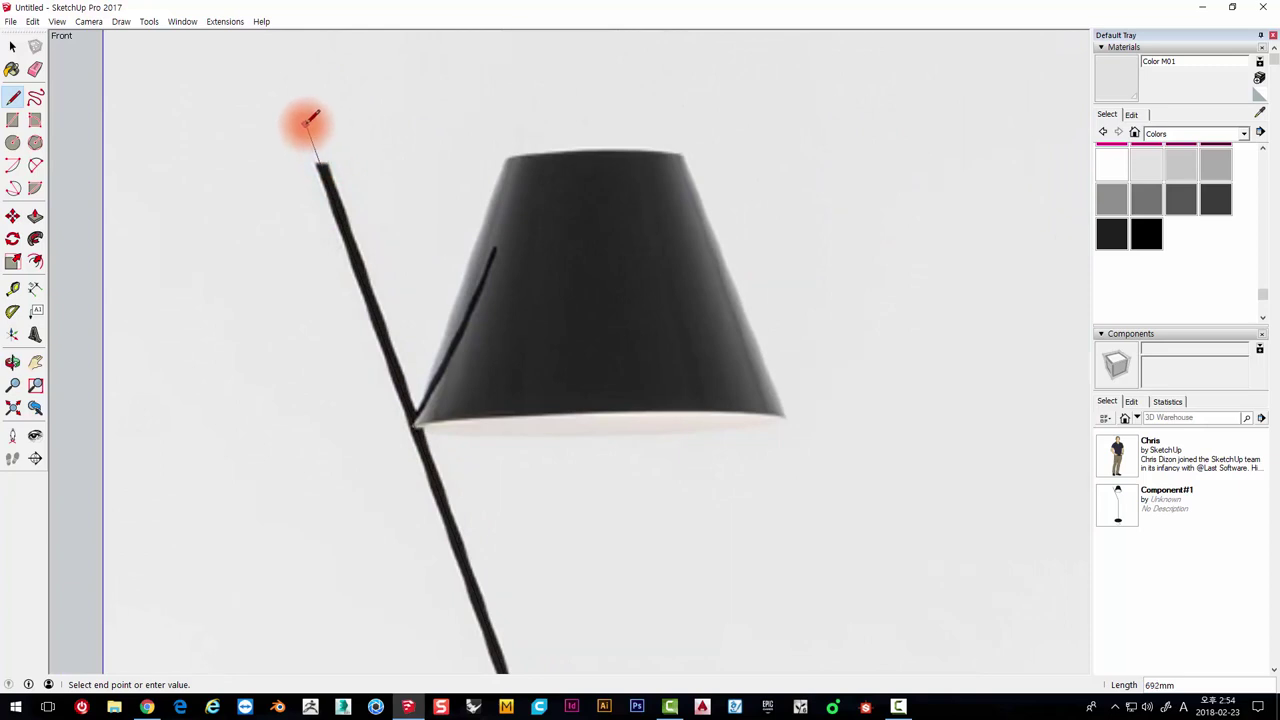
left_click(308, 122)
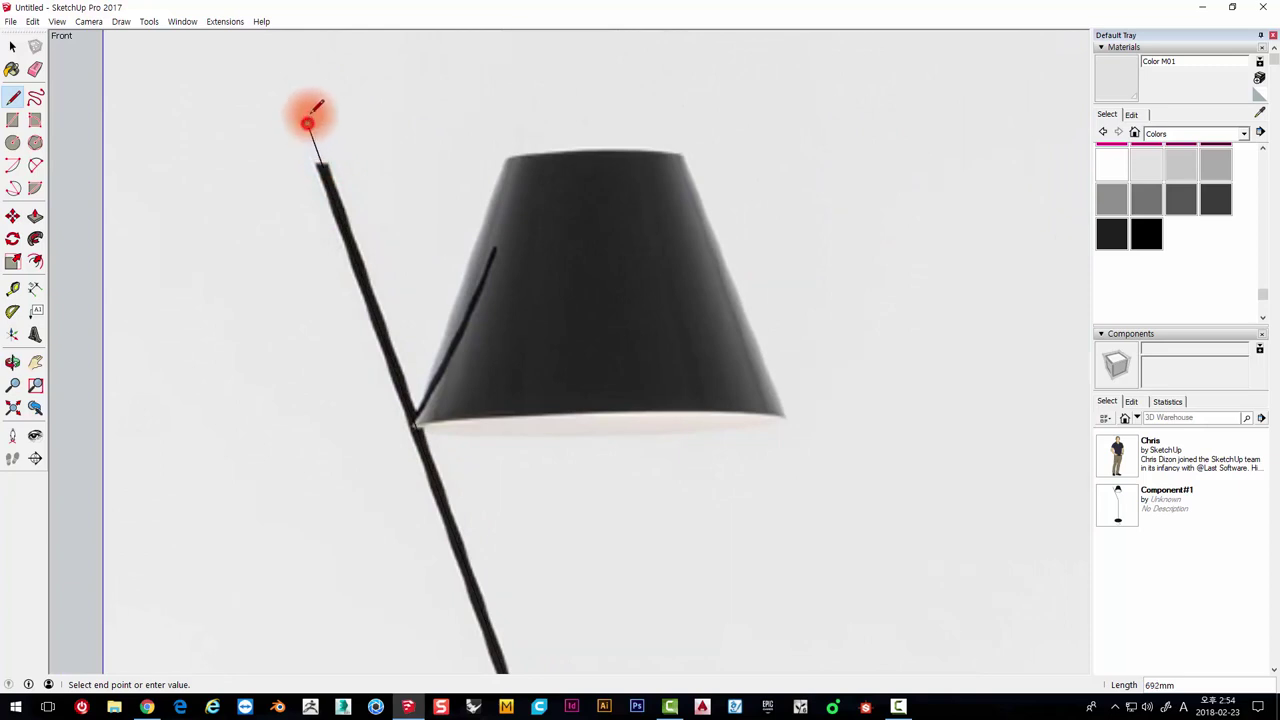
key("space")
Finish tracing the lamp pole line and clear the selection
left_click(310, 165)
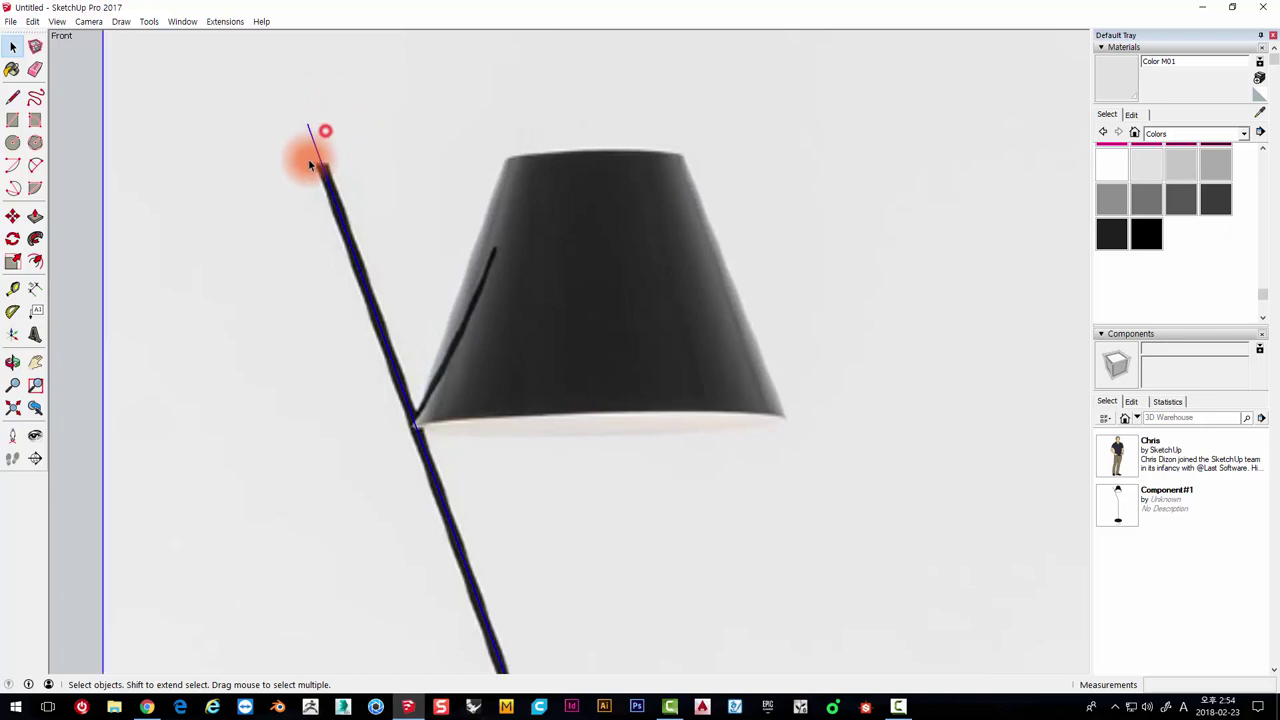
scroll(330, 152, "down", 3)
left_click(165, 182)
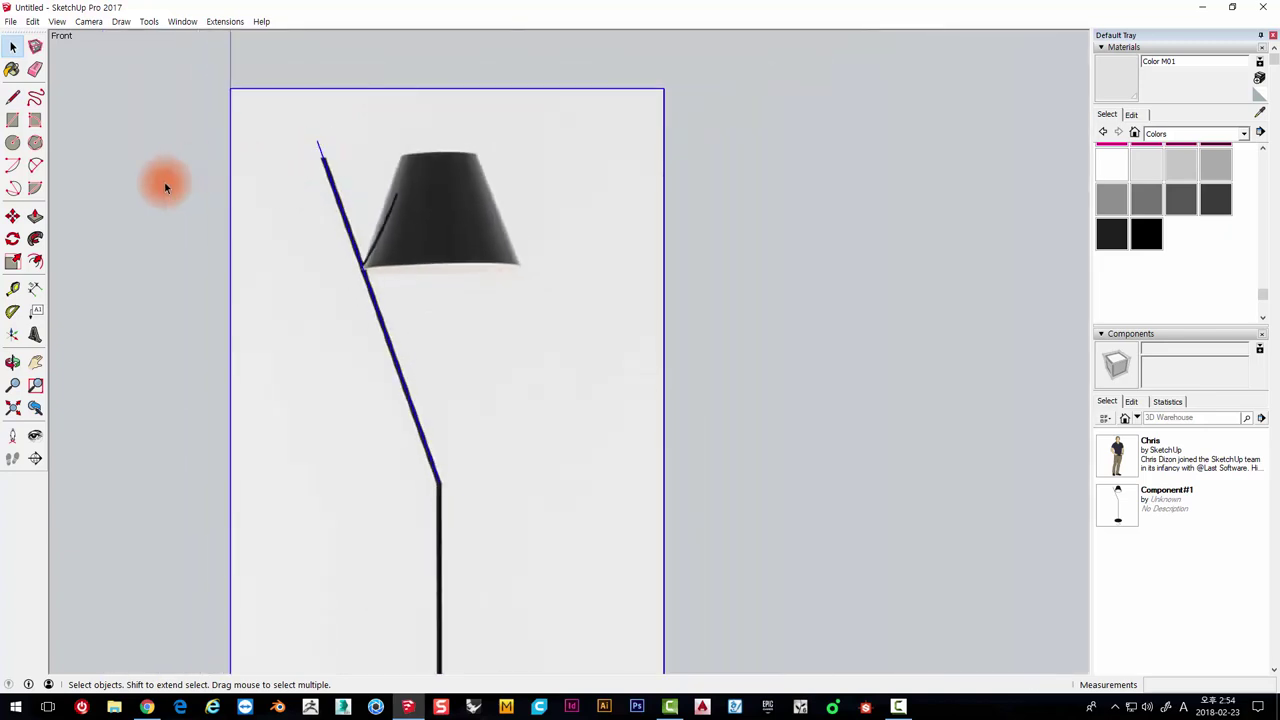
Select the traced pole edges and use Make Group to turn them into one object
left_click(360, 252)
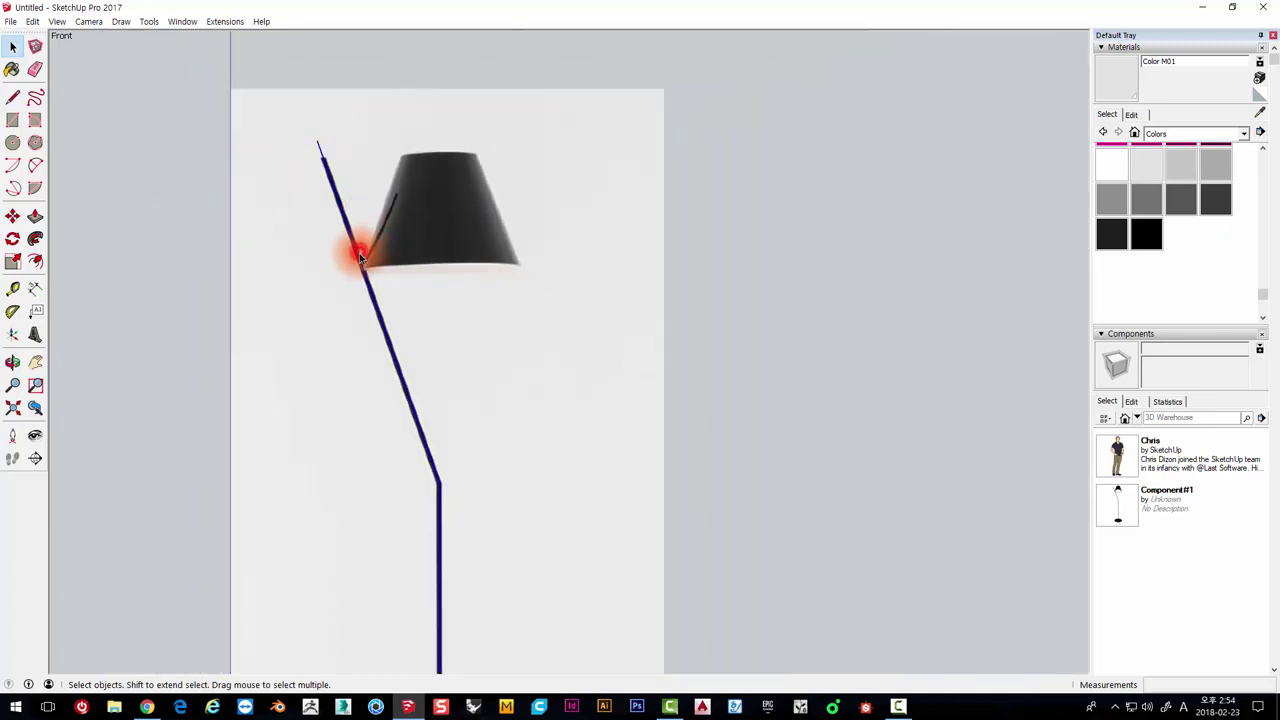
scroll(358, 251, "down", 5)
scroll(421, 426, "up", 3)
scroll(349, 271, "up", 2)
scroll(386, 214, "up", 2)
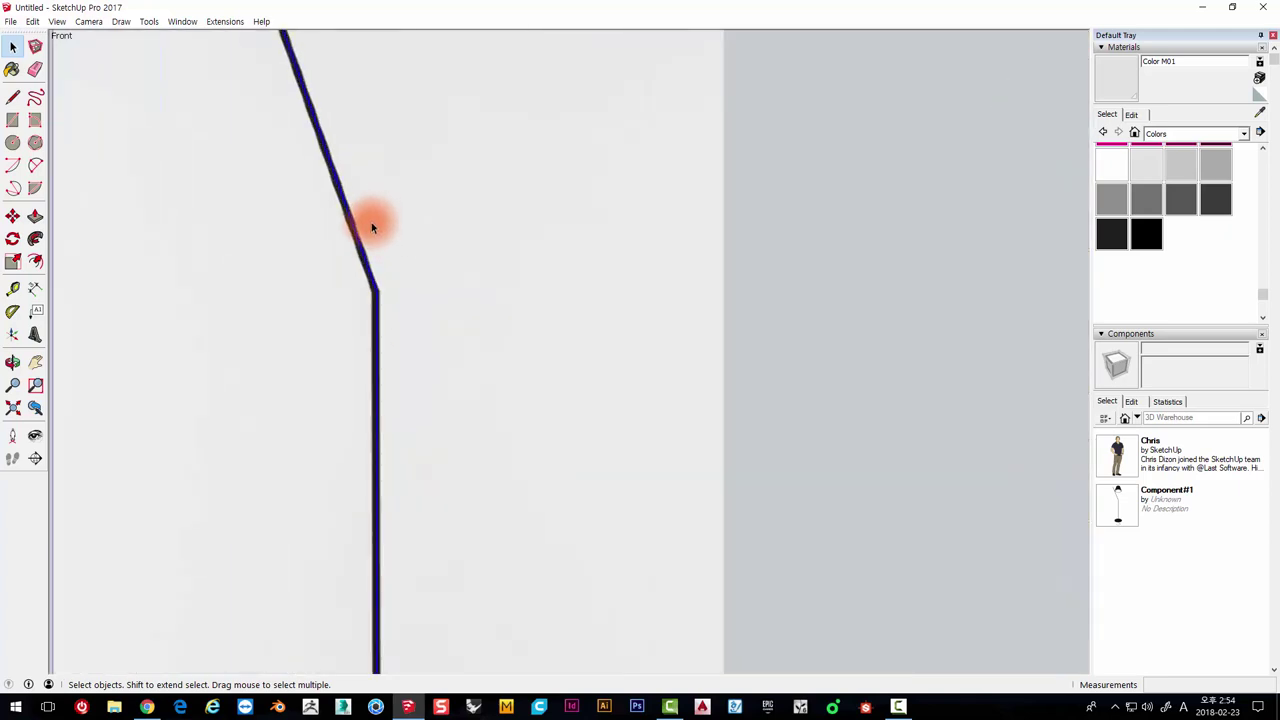
right_click(357, 247)
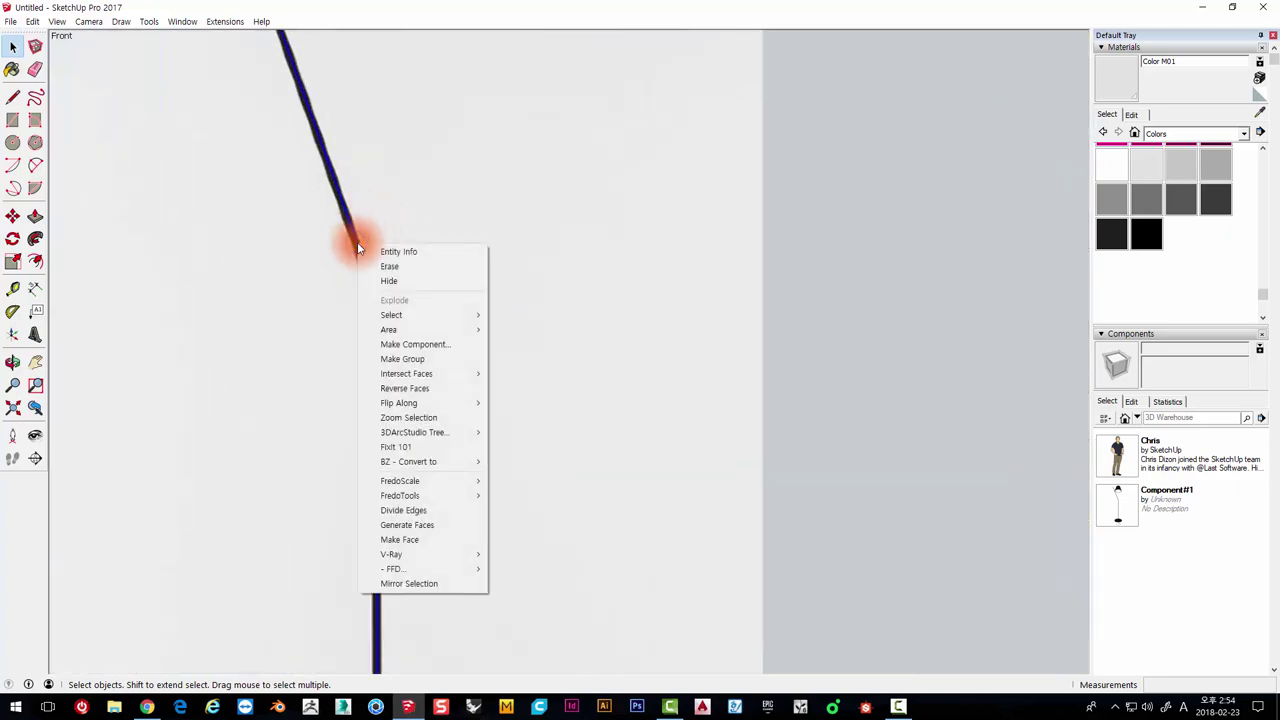
left_click(408, 360)
scroll(409, 357, "down", 3)
scroll(390, 320, "down", 2)
scroll(371, 275, "up", 3)
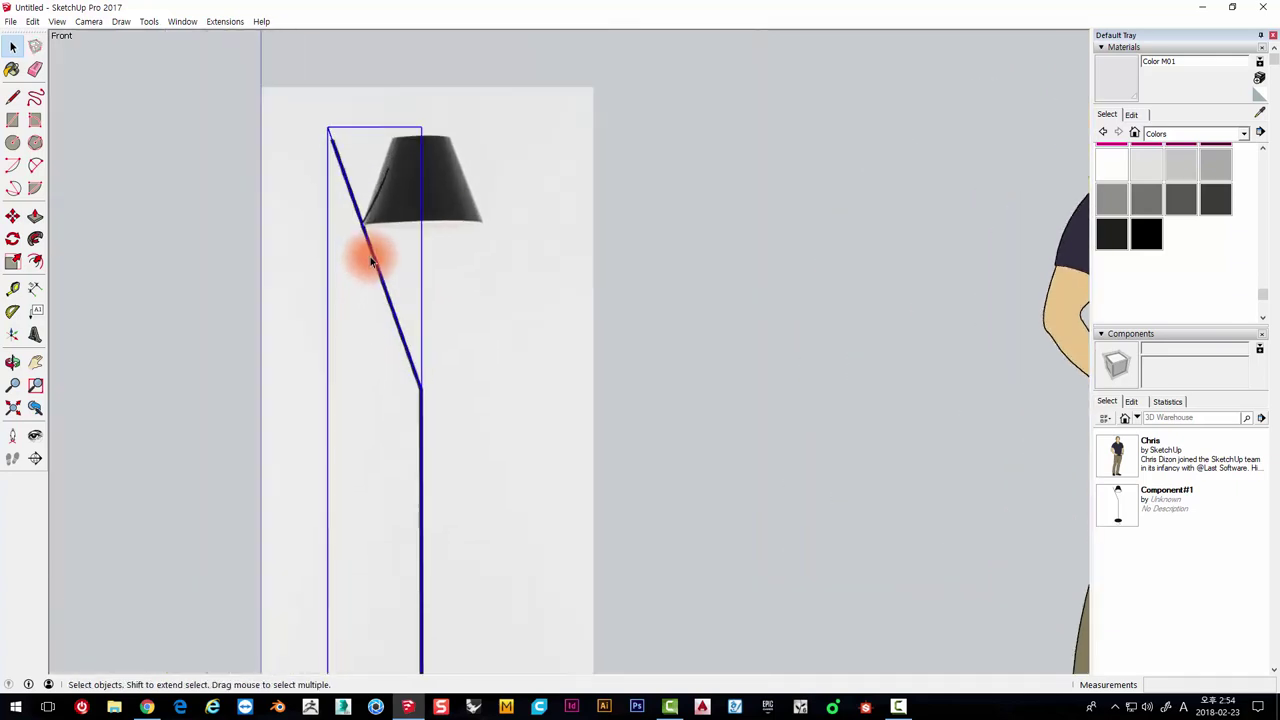
scroll(370, 250, "up", 2)
scroll(371, 212, "up", 2)
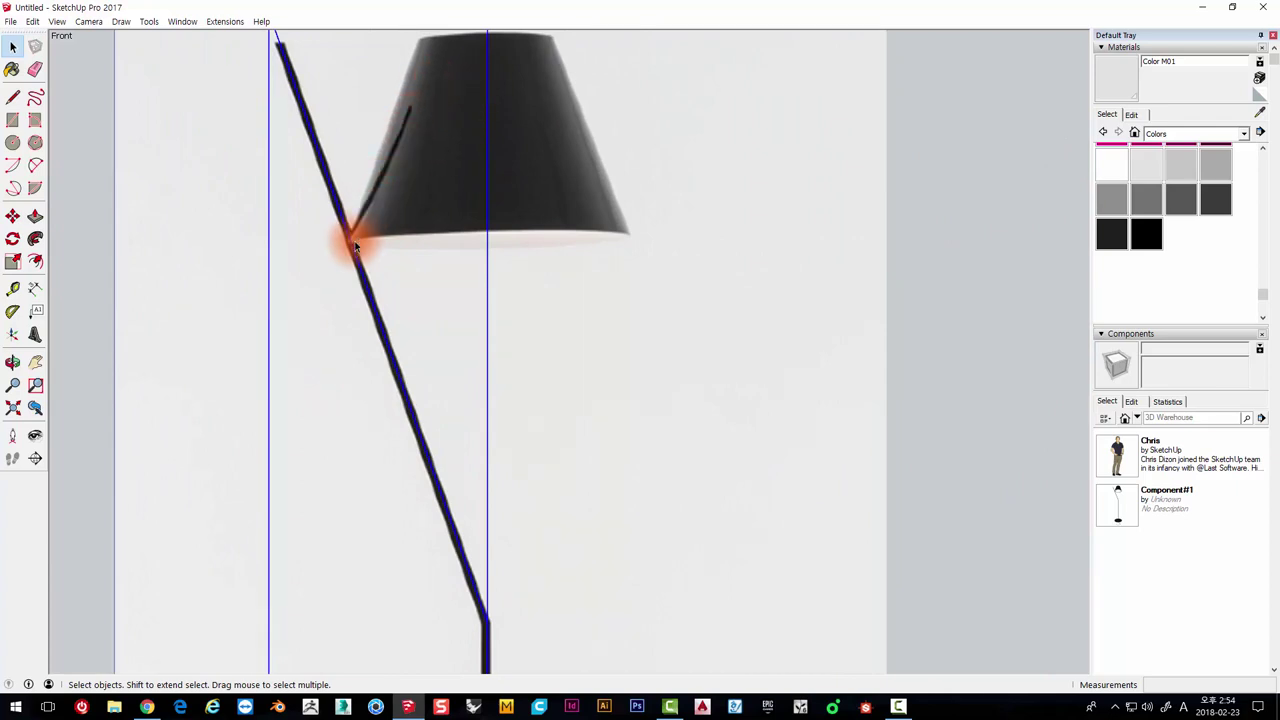
Deselect the pole group and bring the lampshade into view
left_click(451, 47)
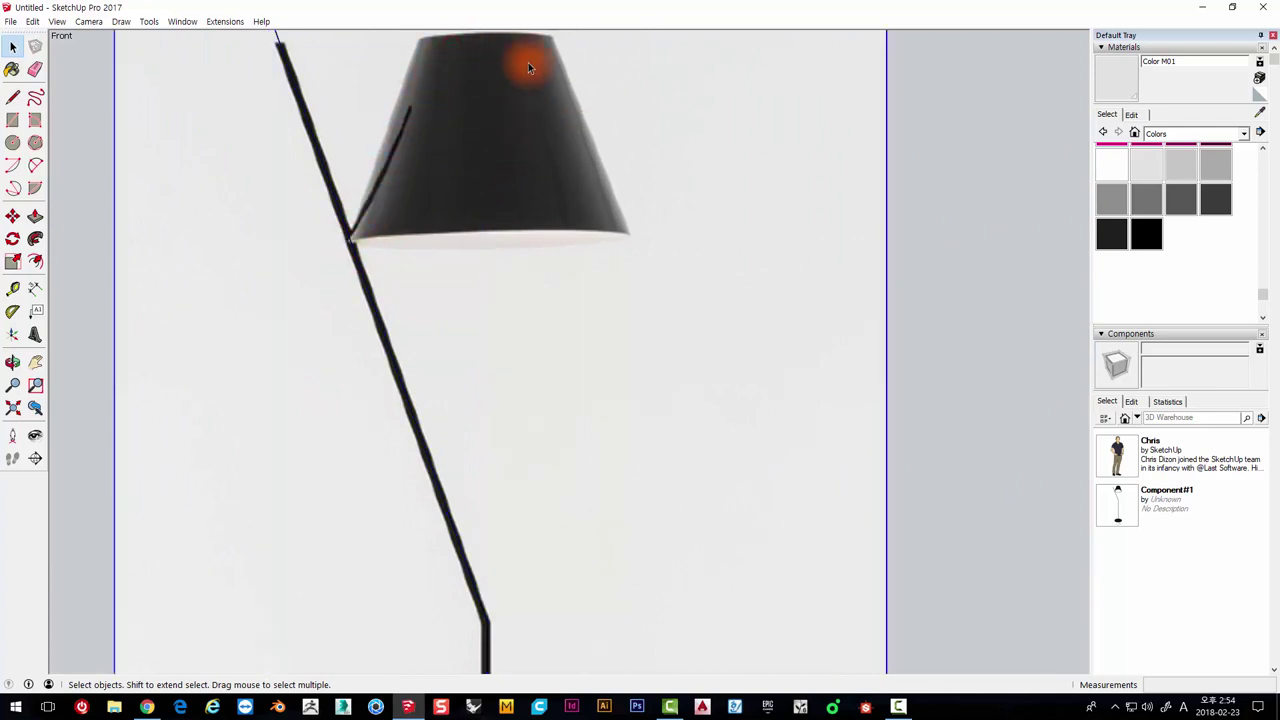
scroll(465, 140, "down", 1)
scroll(450, 100, "up", 2)
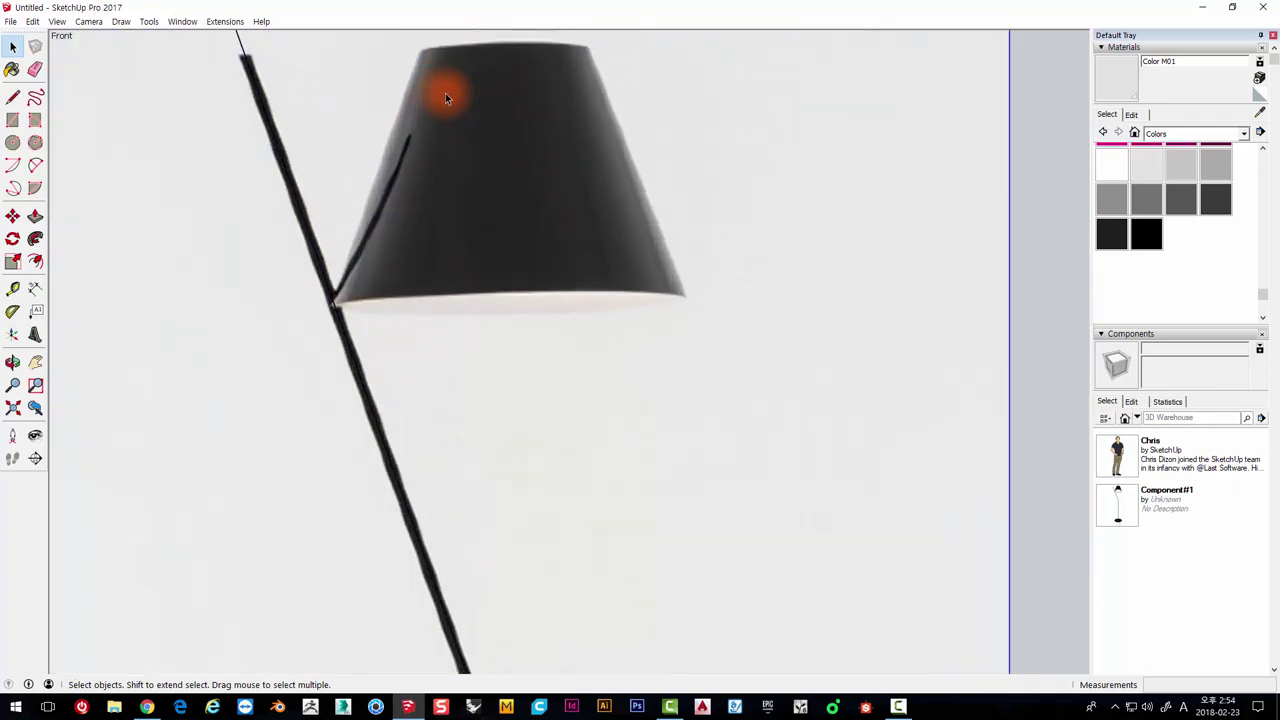
scroll(445, 93, "up", 1)
middle_click_drag(445, 93, 415, 213, "shift")
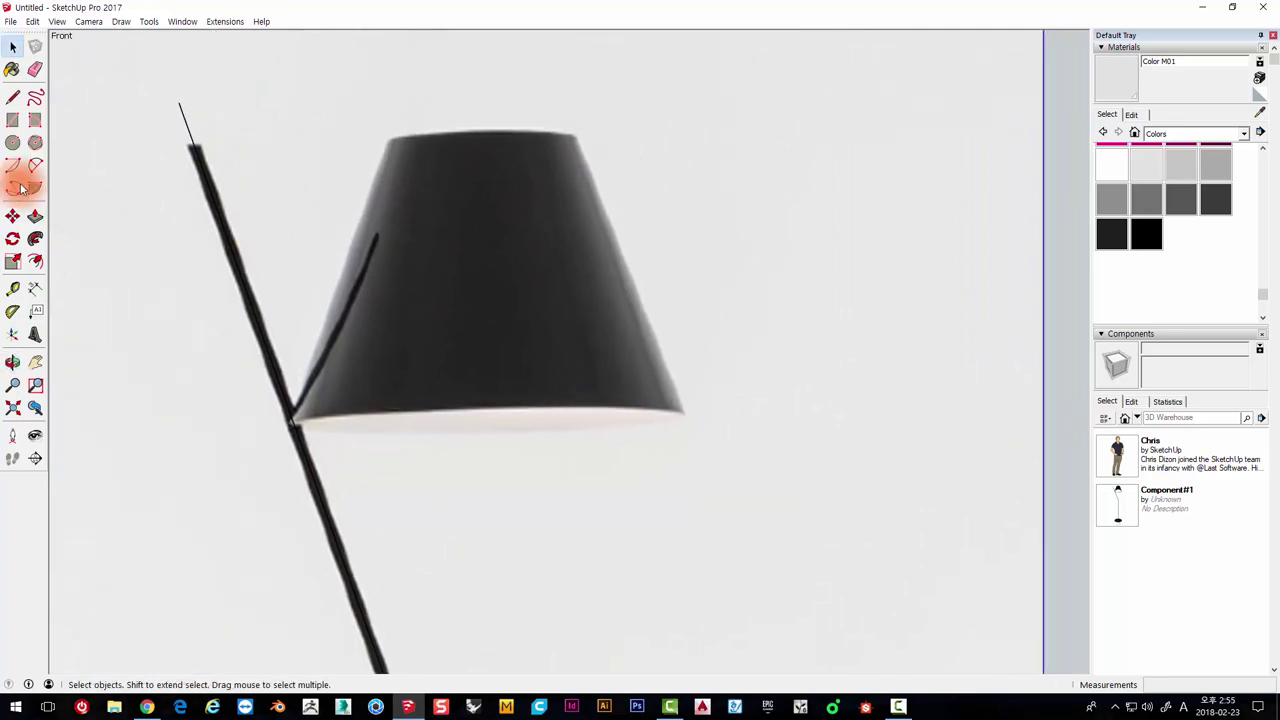
Draw a line from the arm/shade corner across the shade's bottom rim to its centre
left_click(12, 96)
scroll(292, 418, "up", 2)
scroll(296, 412, "up", 2)
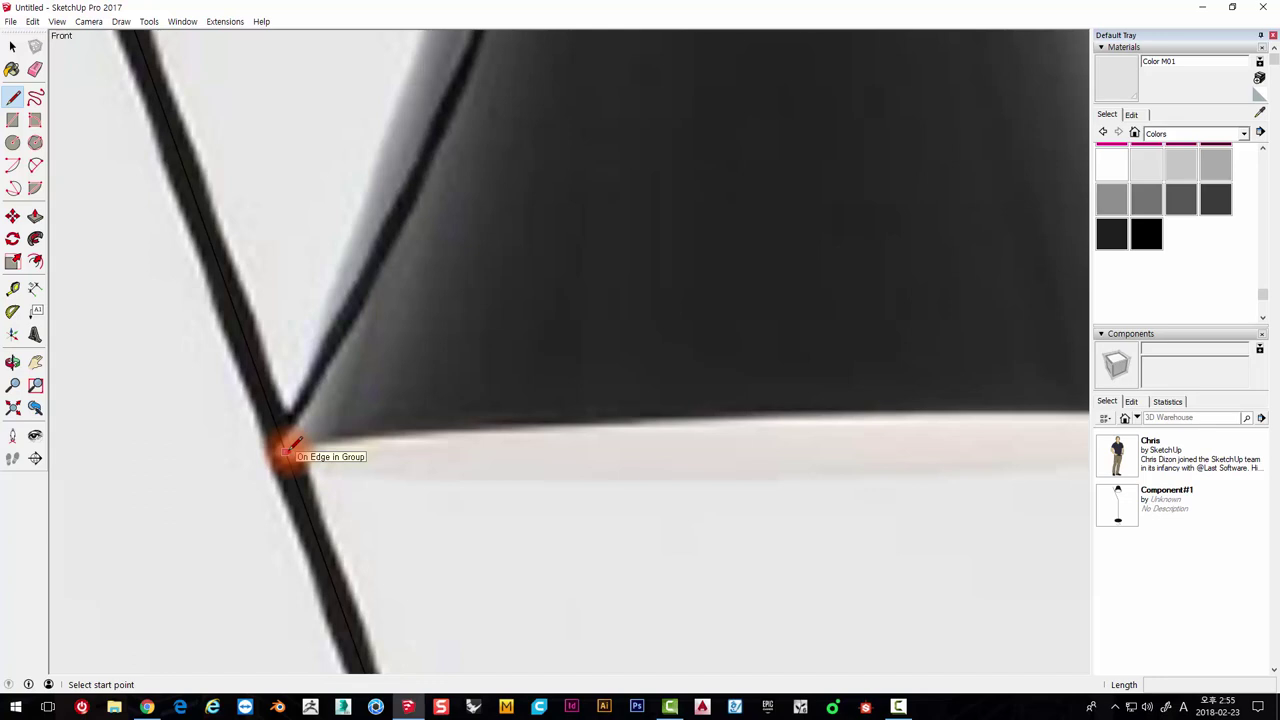
left_click(286, 451)
scroll(288, 450, "down", 3)
scroll(289, 449, "down", 1)
scroll(290, 447, "down", 2)
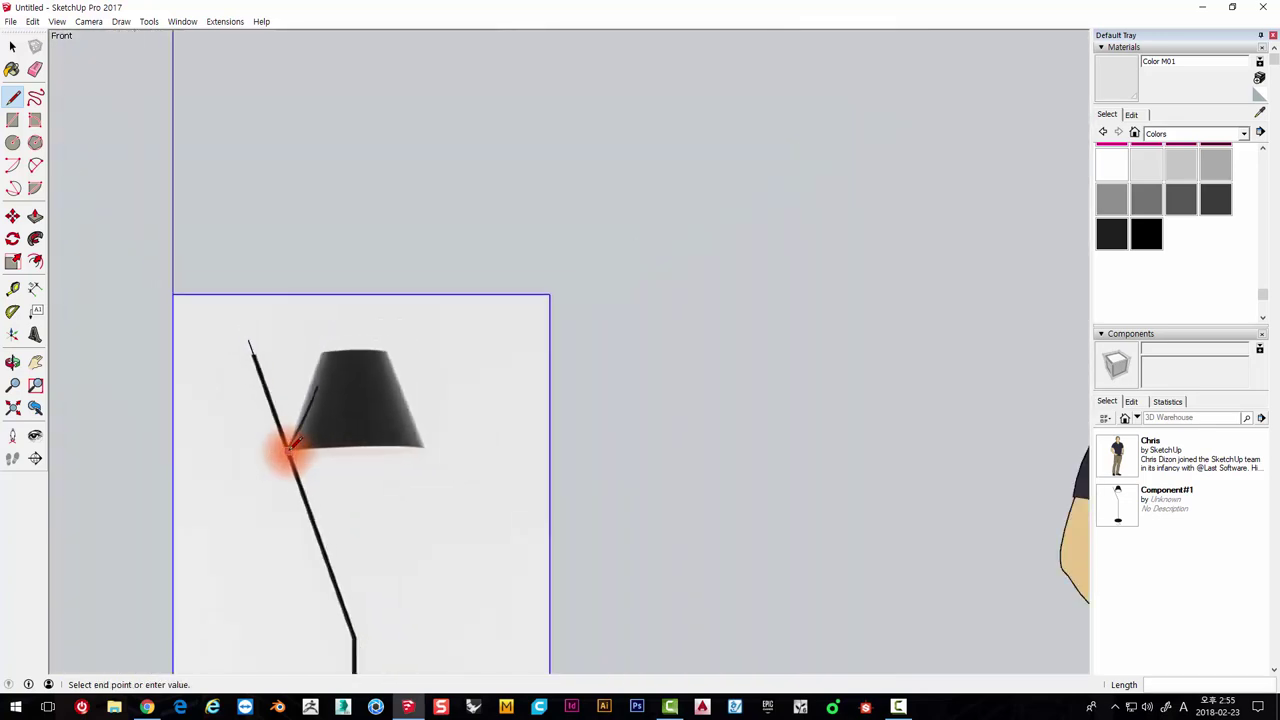
middle_click_drag(367, 444, 540, 290, "shift")
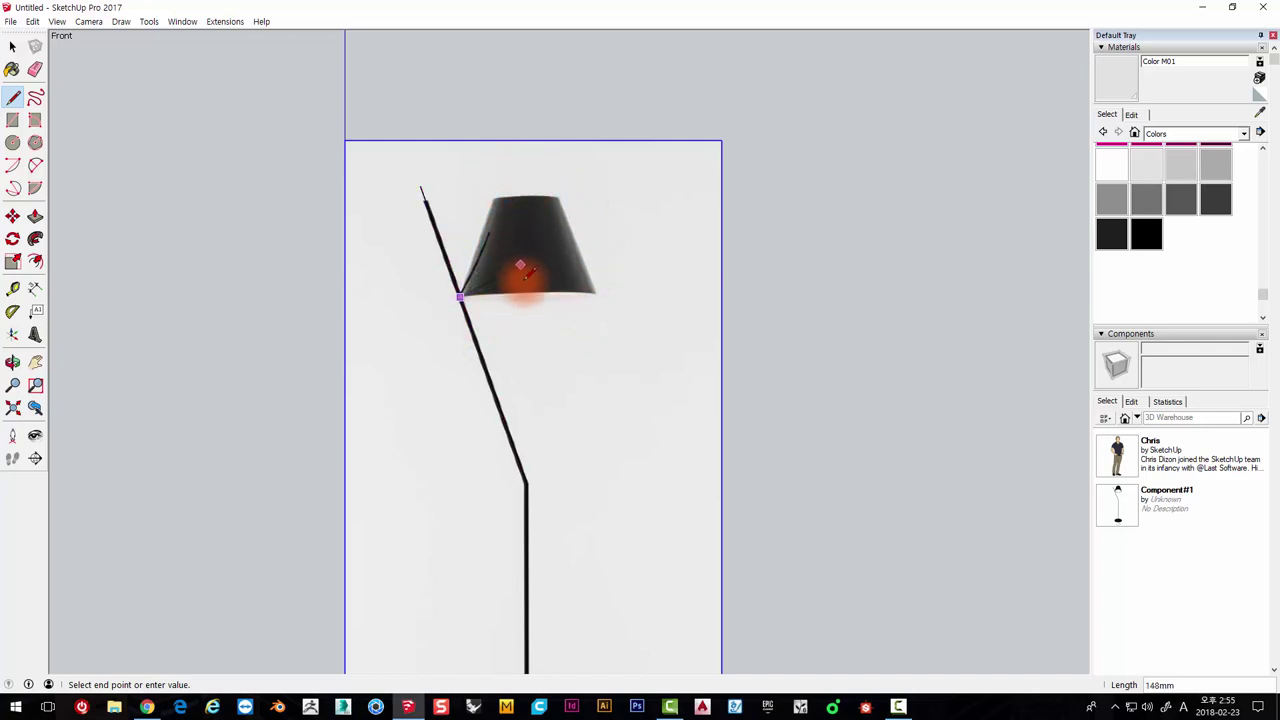
scroll(526, 400, "up", 2)
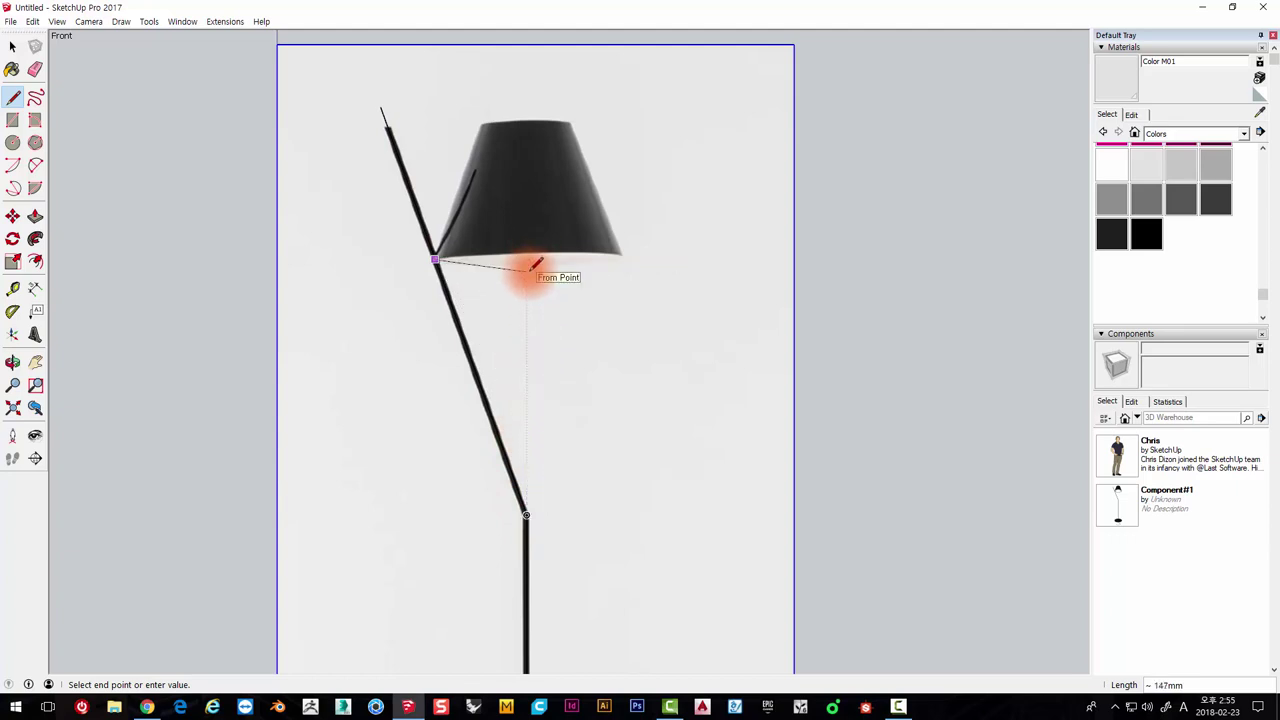
left_click(528, 262)
Select the new bottom-rim edge and the lamp arm to check how they connect
key("space")
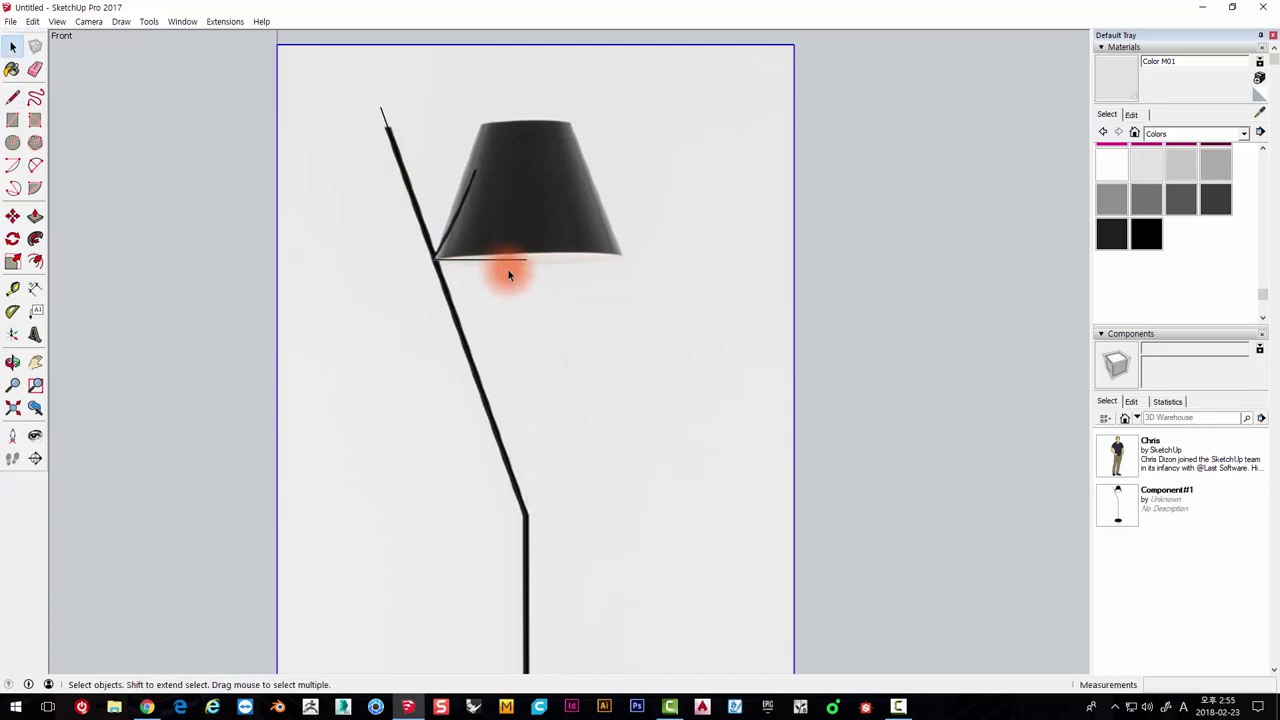
left_click(400, 240)
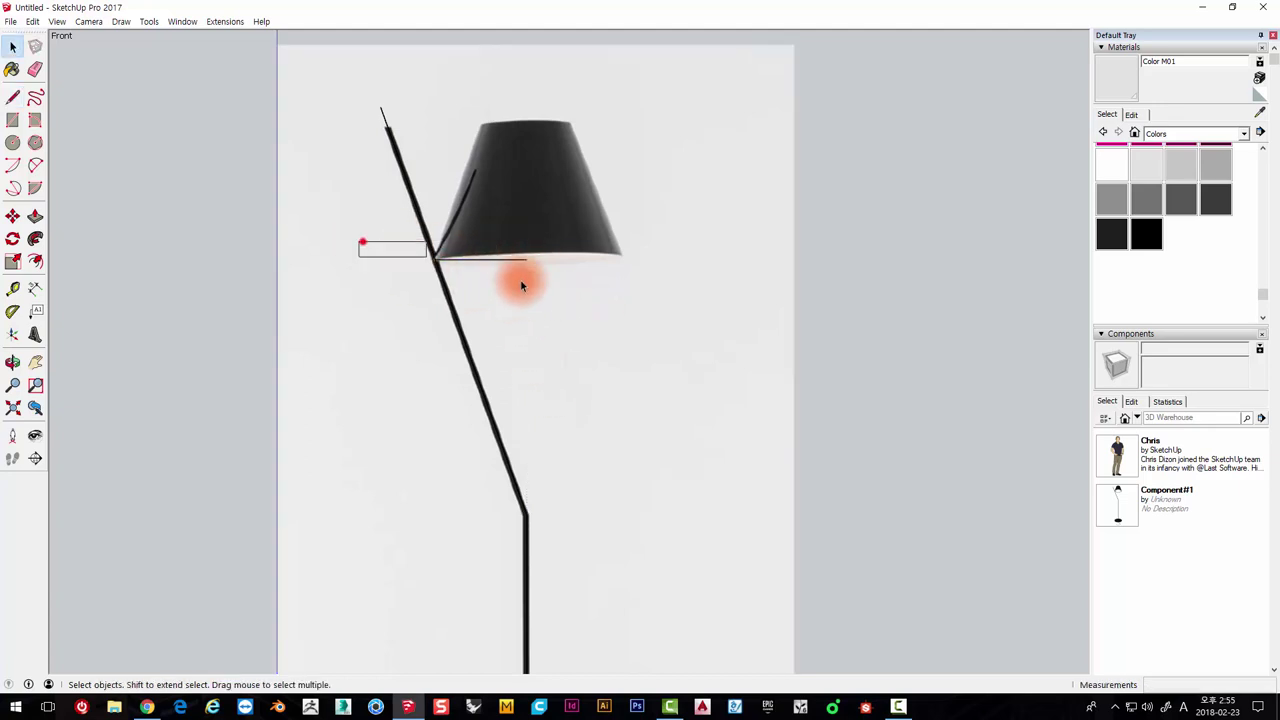
left_click_drag(521, 286, 524, 288)
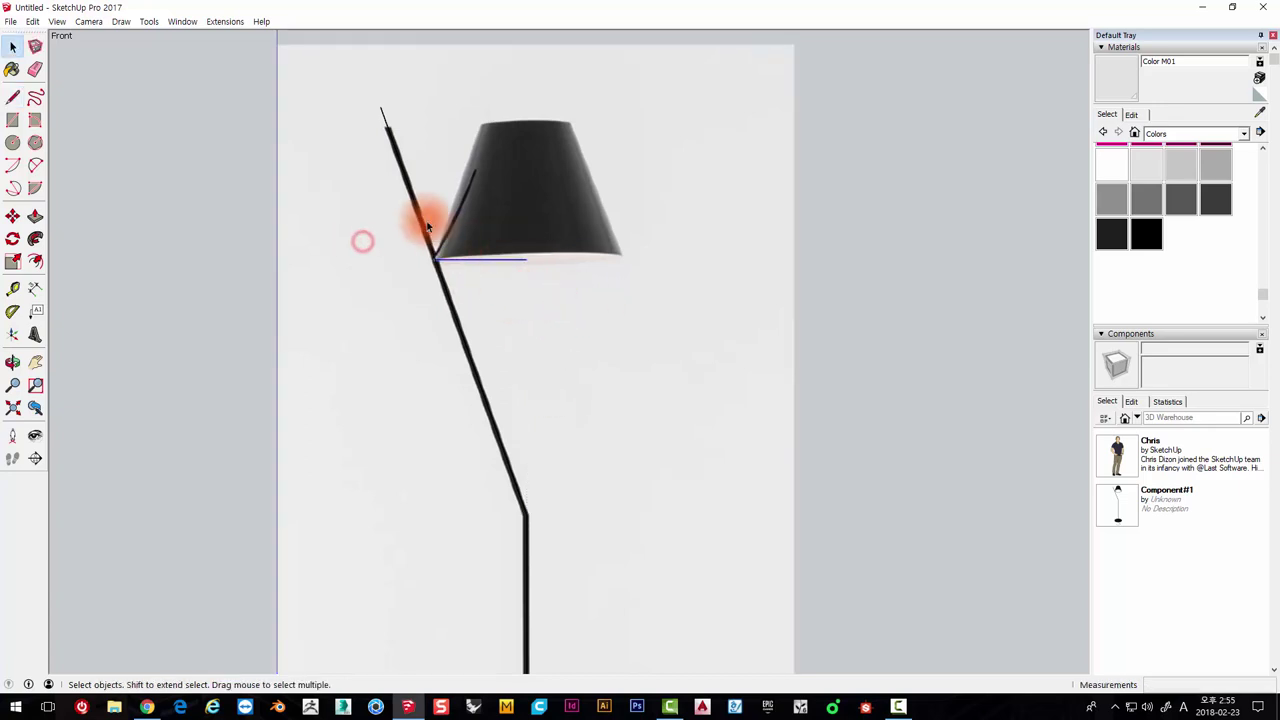
left_click(384, 117)
left_click(474, 263)
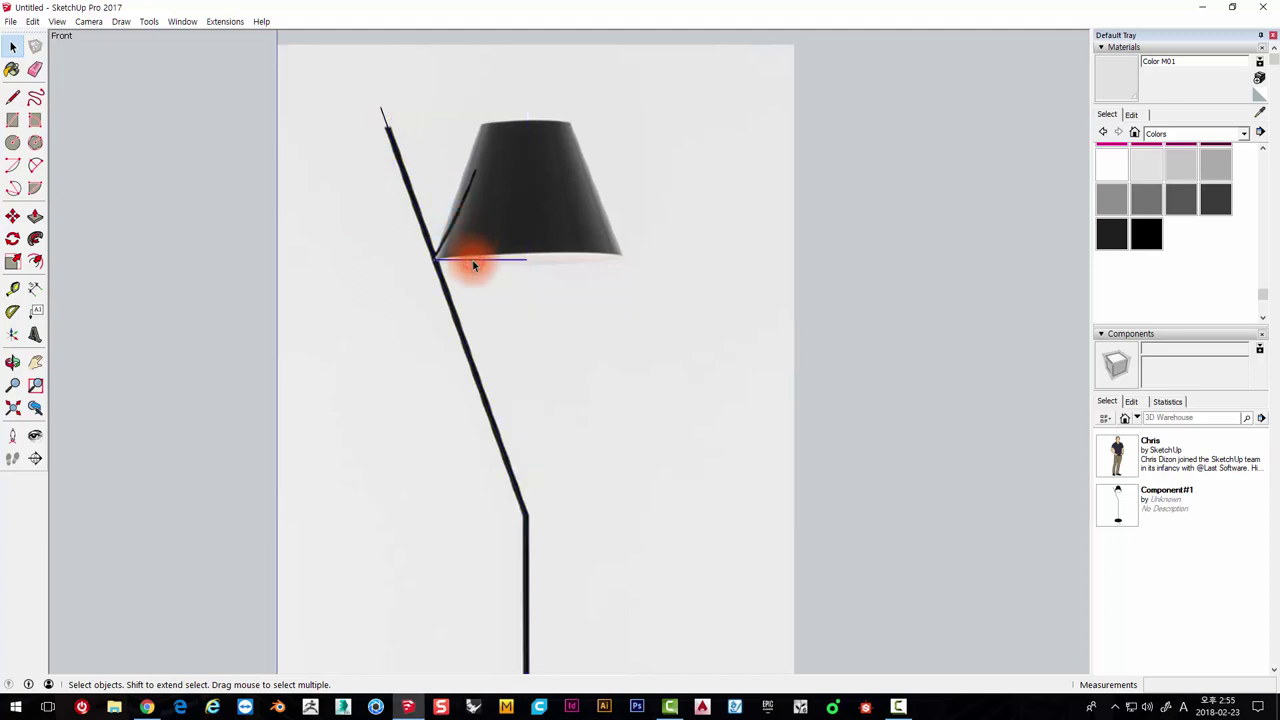
left_click(400, 164)
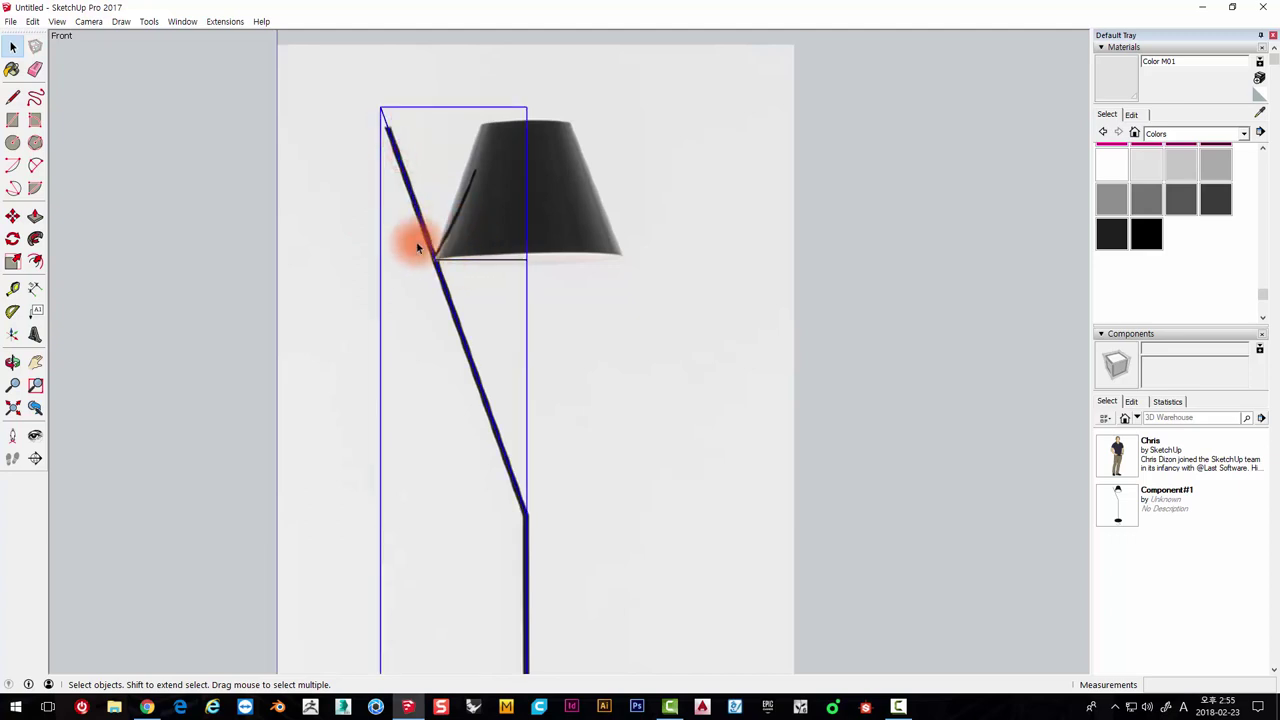
left_click_drag(366, 240, 634, 317)
scroll(447, 259, "up", 1)
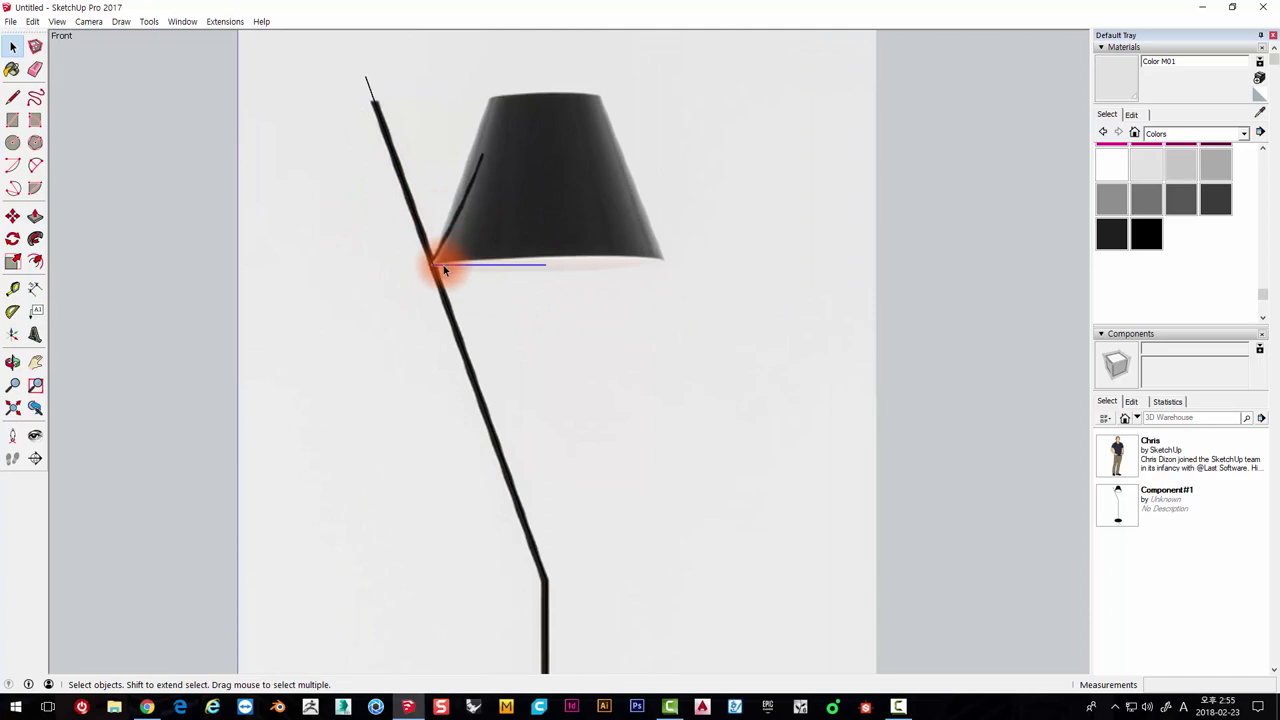
left_click(417, 225)
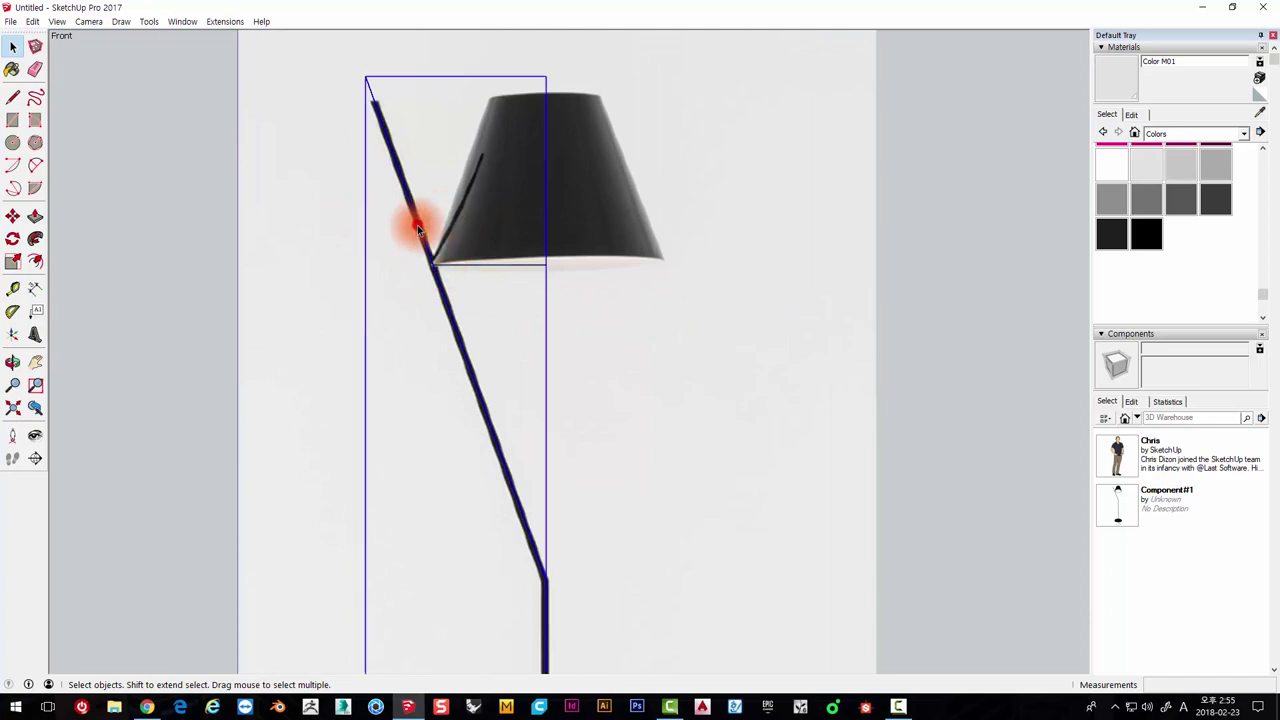
left_click(466, 266)
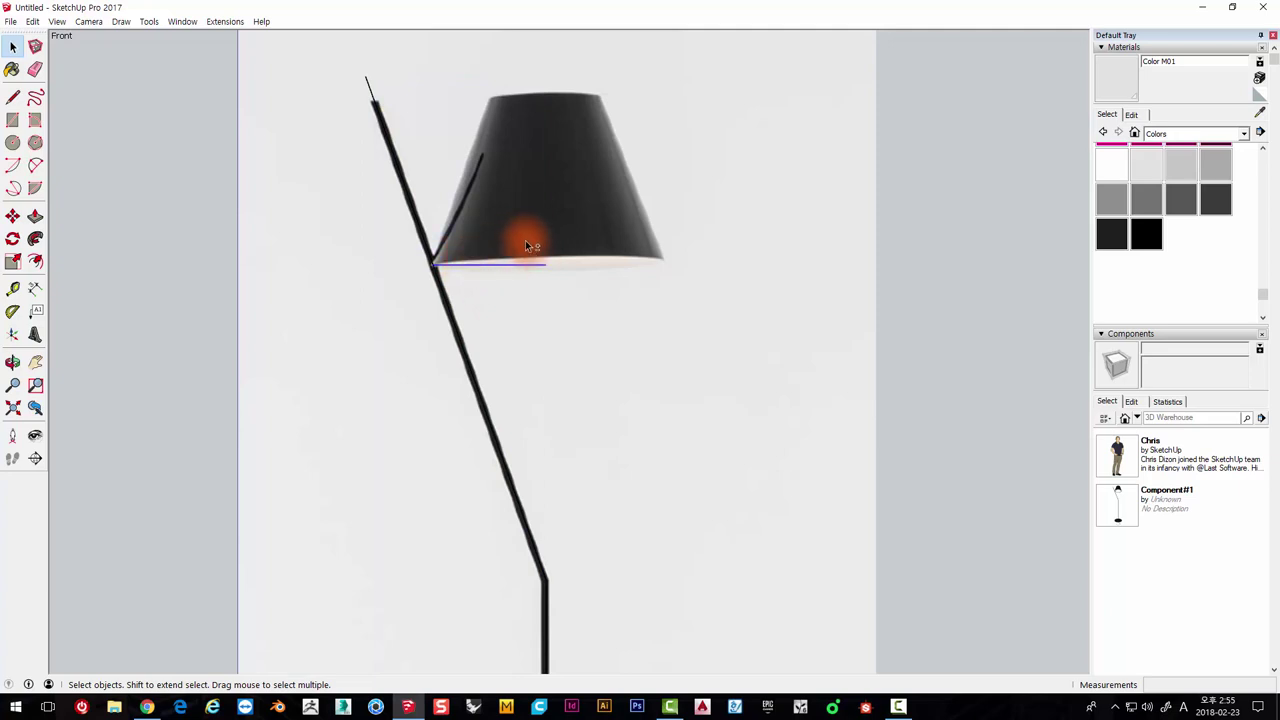
Trace a line from the shade's left corner along its top rim toward the centre
middle_click_drag(525, 245, 475, 330, "shift")
left_click(12, 97)
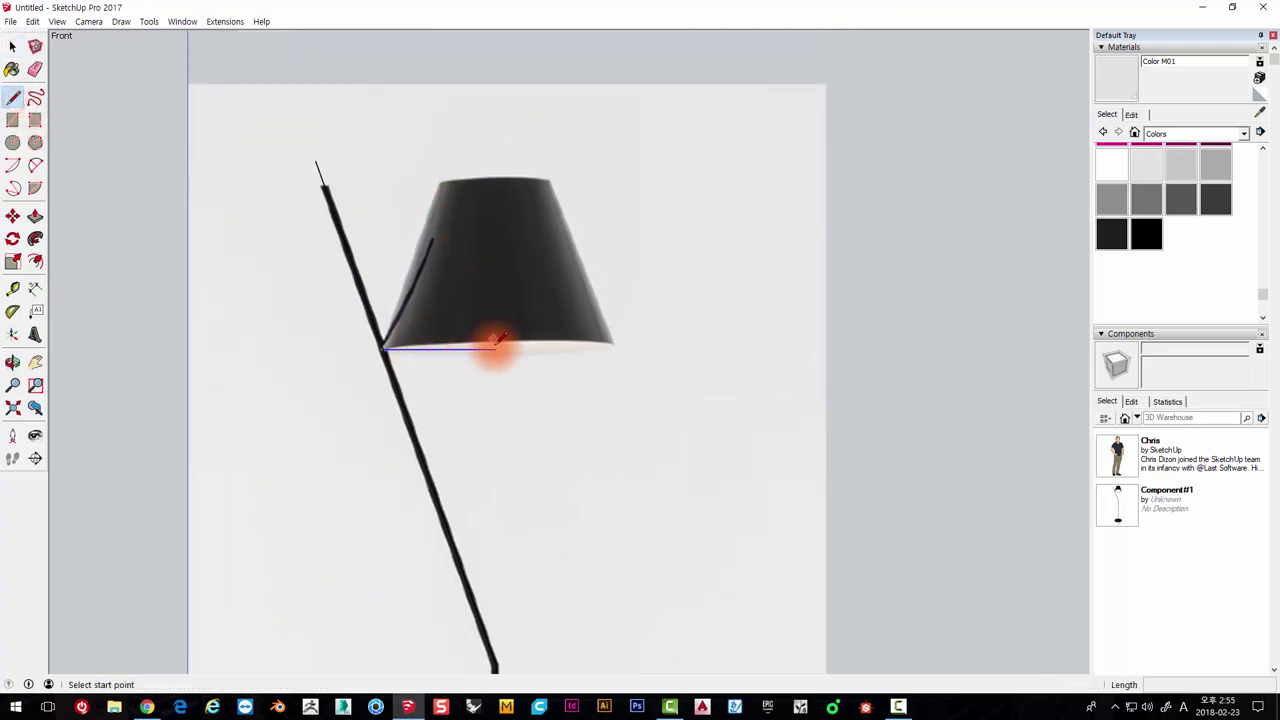
left_click(383, 348)
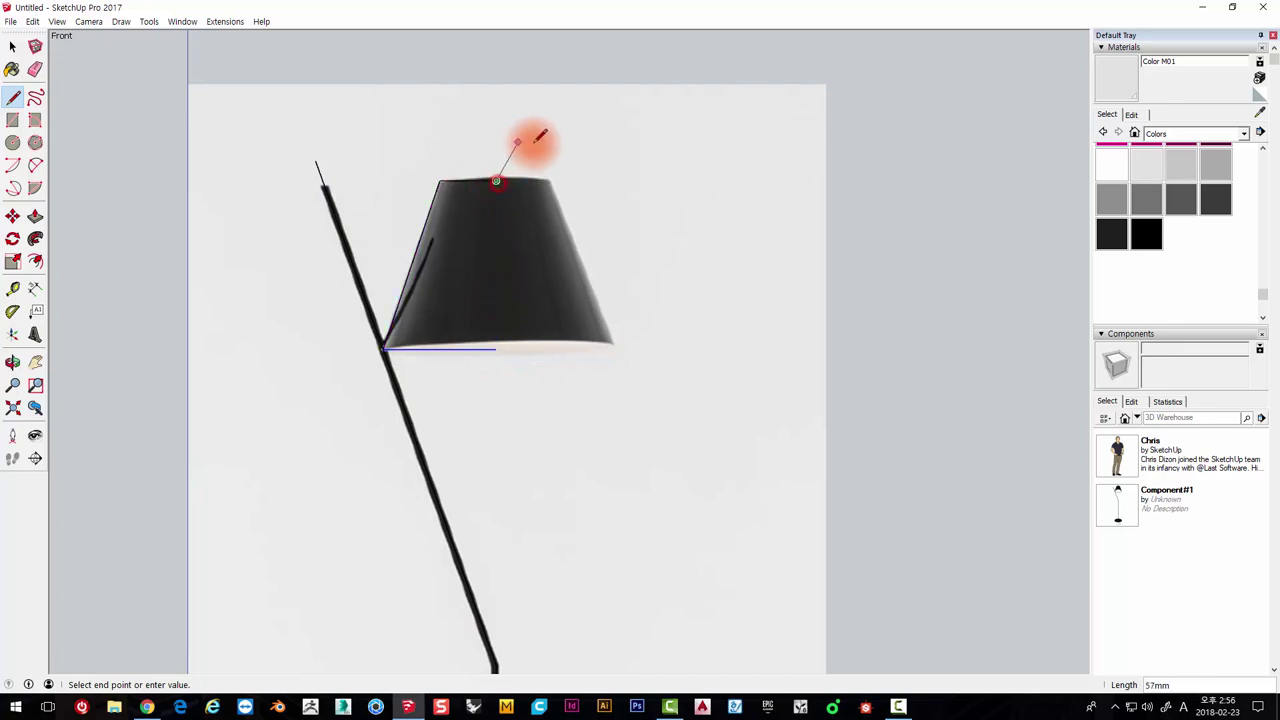
key("space")
left_click_drag(415, 157, 571, 231)
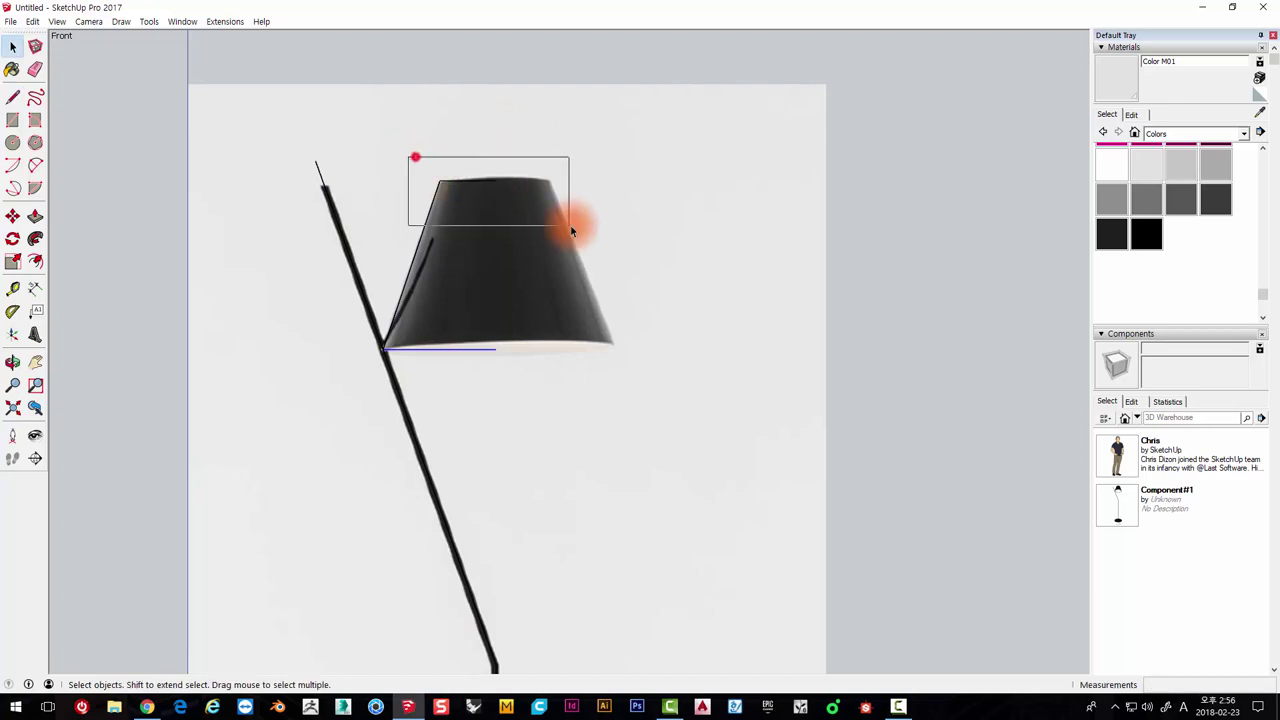
left_click(478, 180)
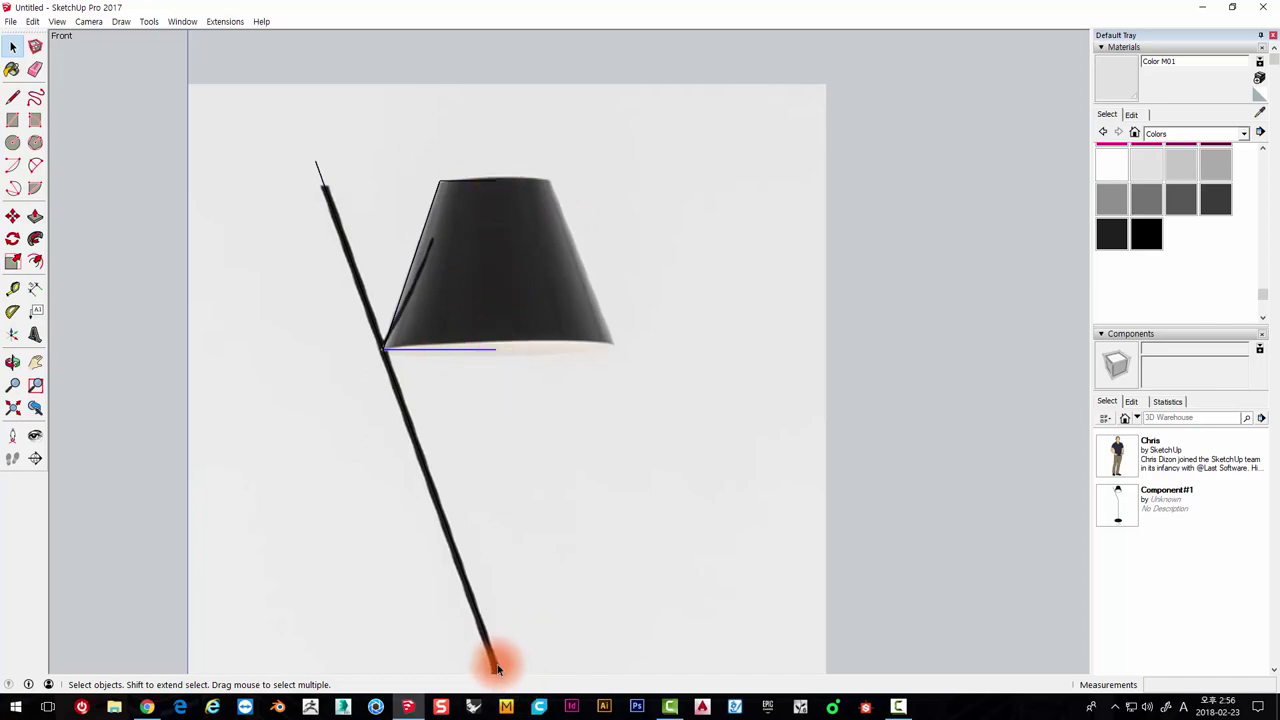
scroll(470, 520, "down", 2)
scroll(450, 320, "down", 1)
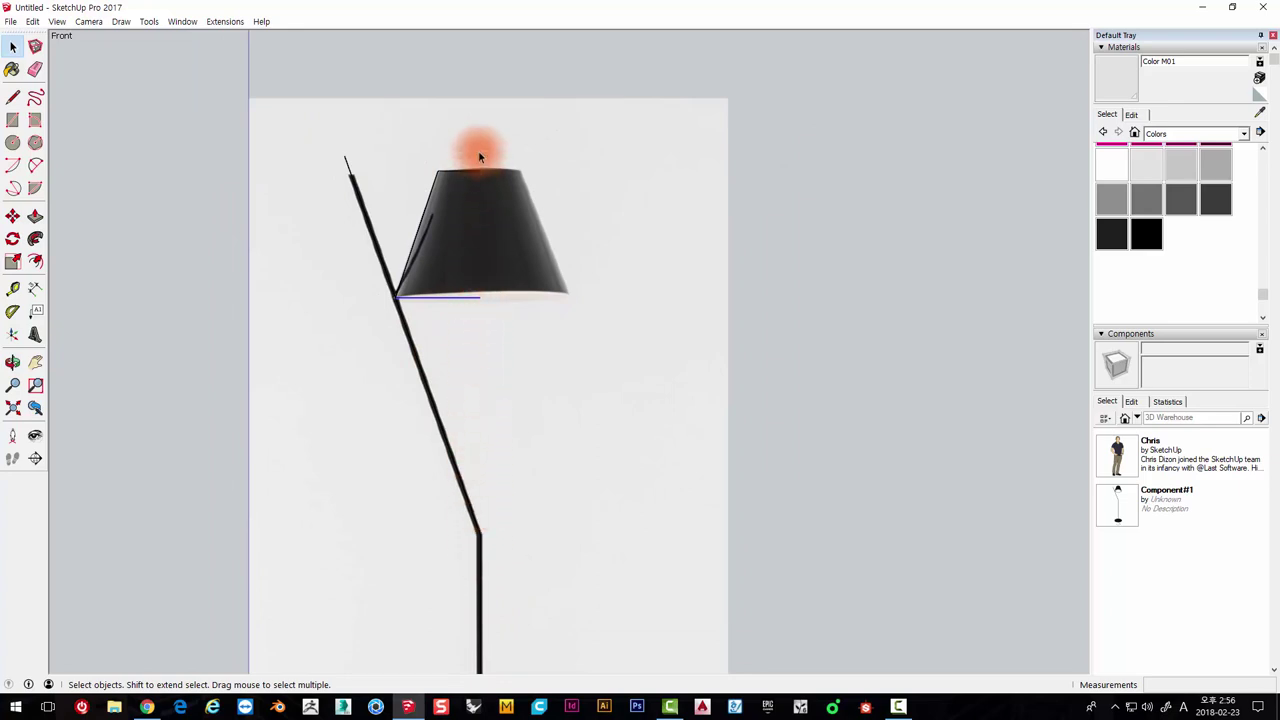
Draw a closed 149 mm by 19 mm rectangle over the right half of the lamp base
scroll(483, 195, "up", 2)
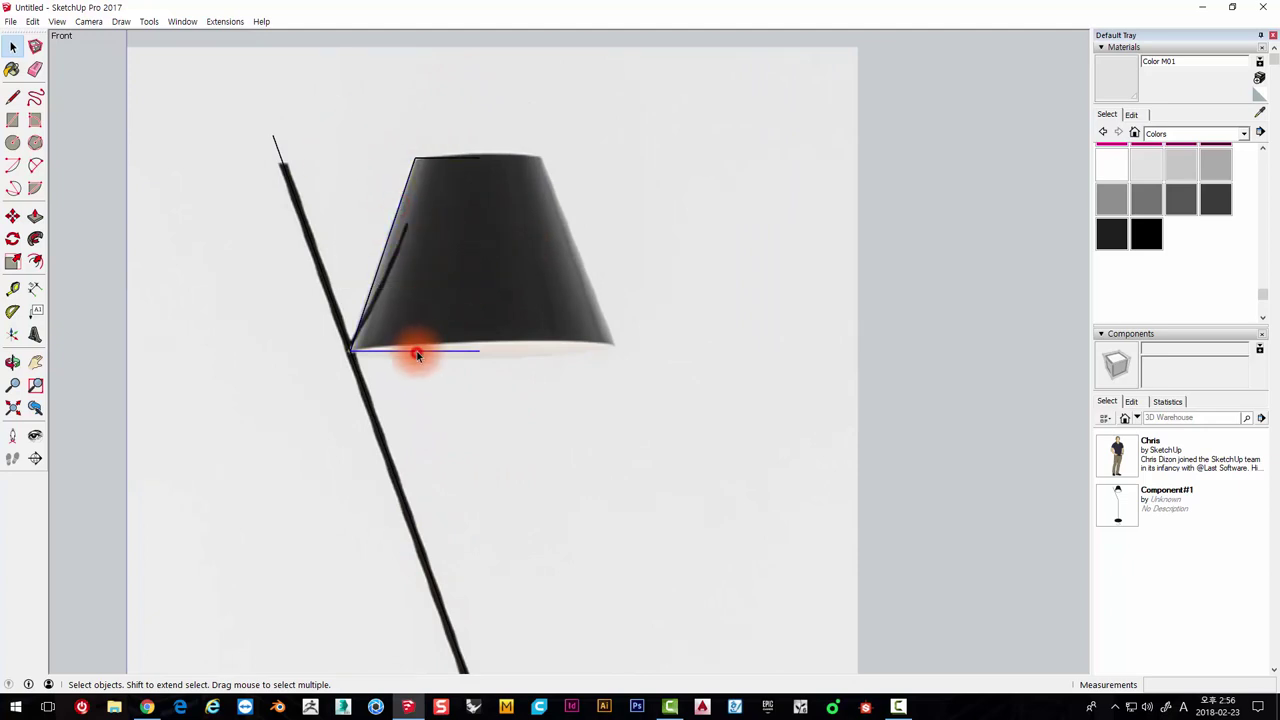
scroll(430, 140, "down", 3)
scroll(443, 503, "up", 3)
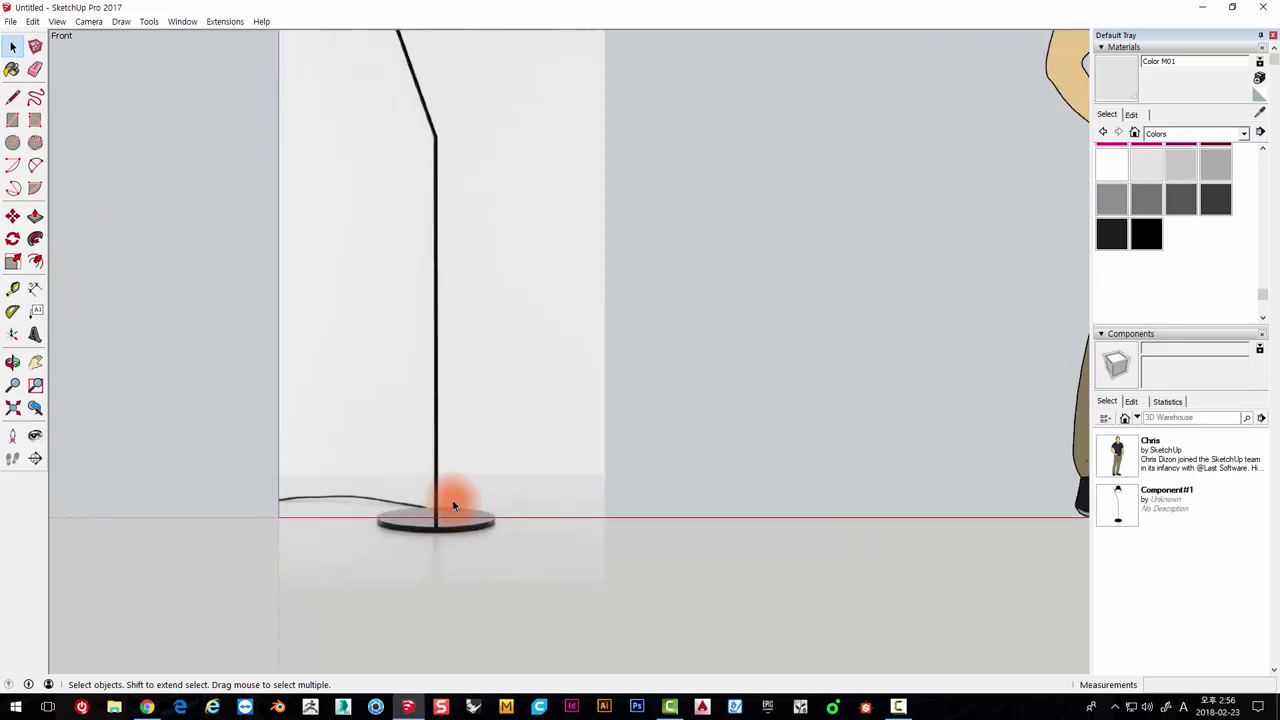
scroll(440, 535, "up", 3)
scroll(373, 518, "up", 3)
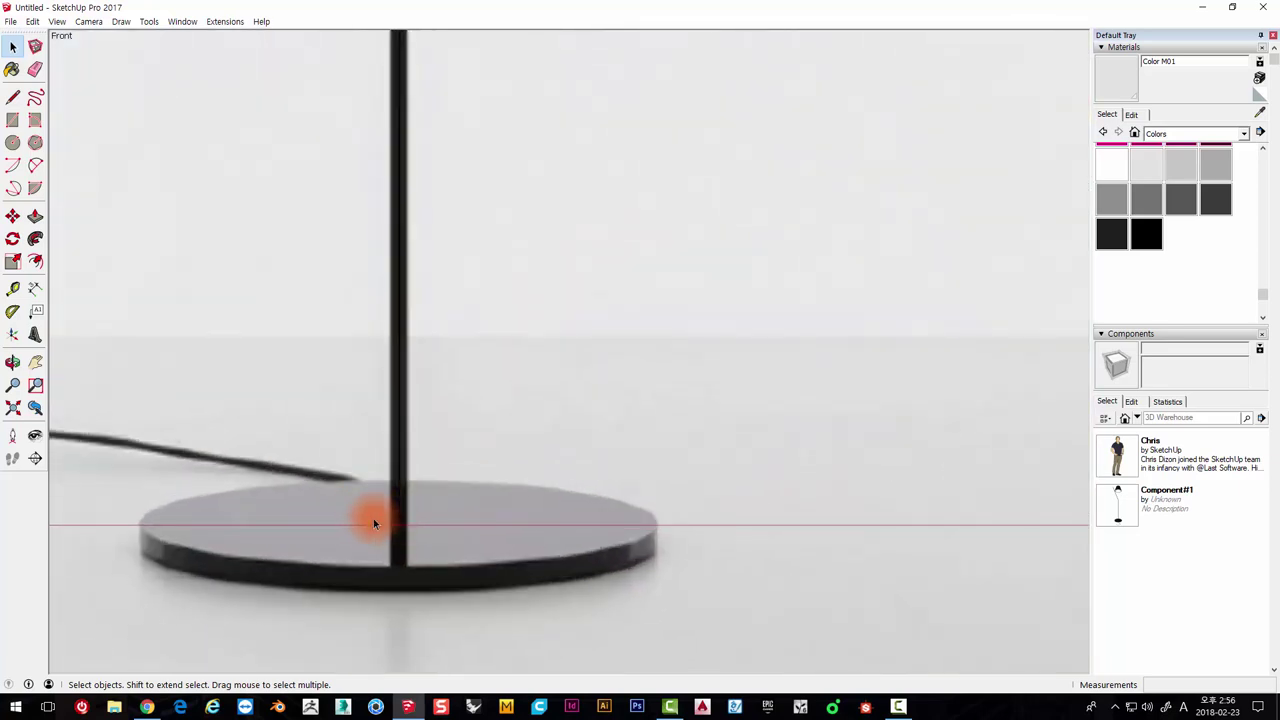
left_click(12, 96)
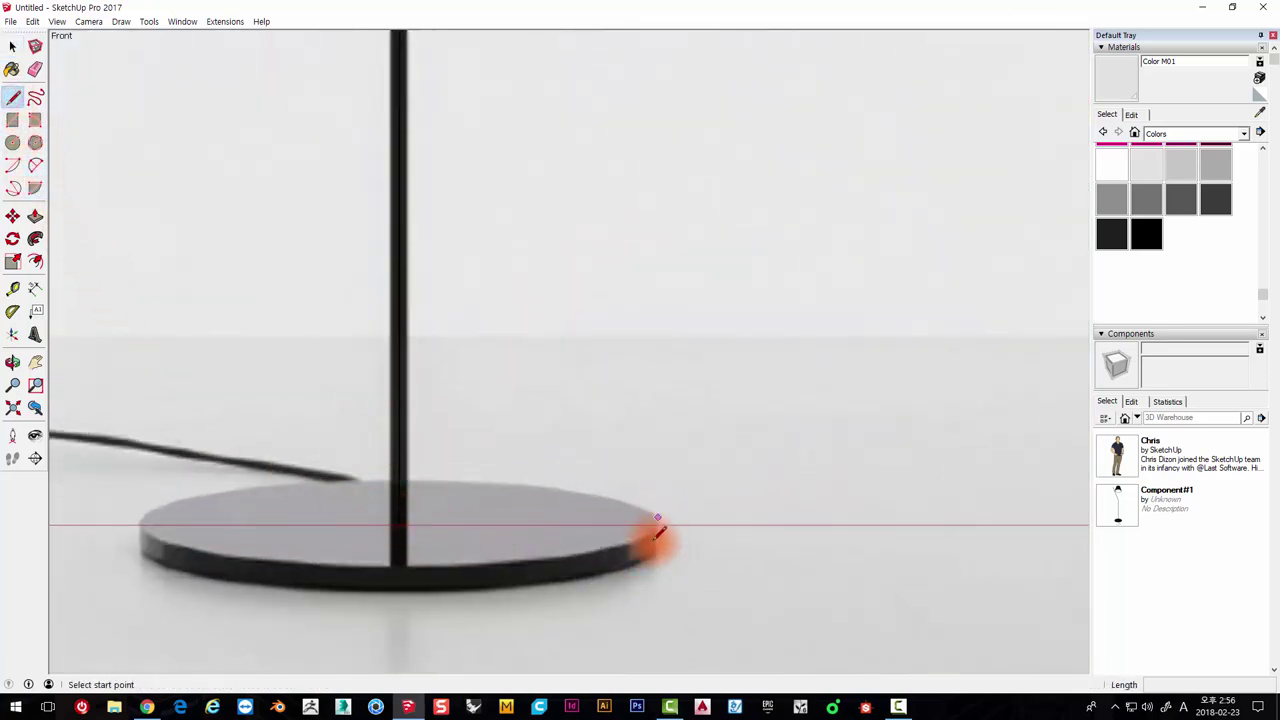
left_click(399, 523)
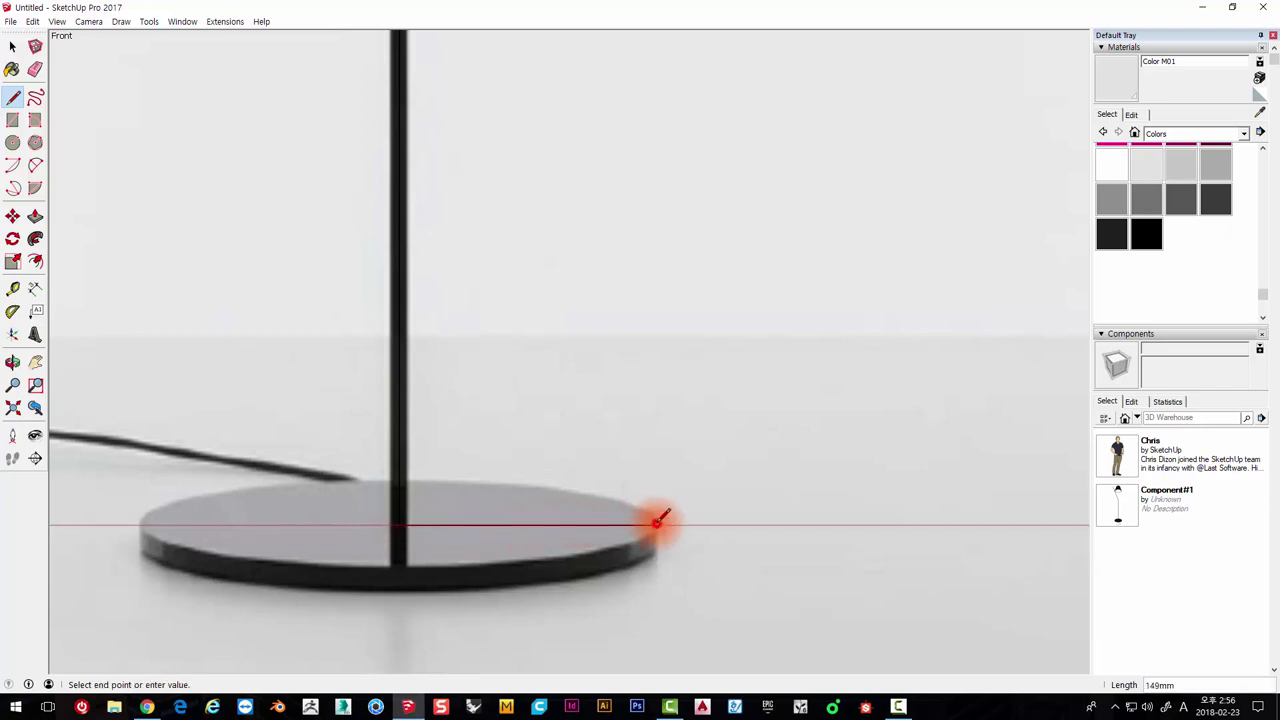
left_click(656, 548)
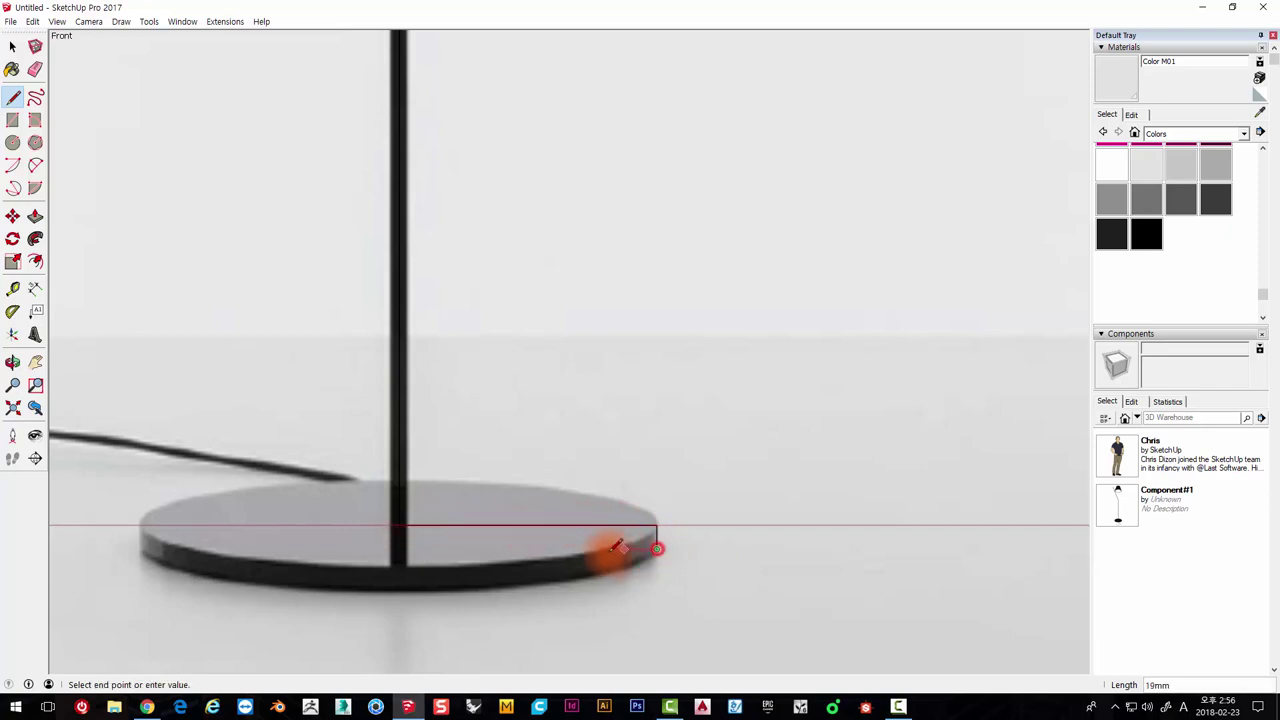
left_click(401, 548)
key("space")
Move the lamp reference photo left along the red axis, clear of the traced outline
left_click_drag(686, 577, 687, 578)
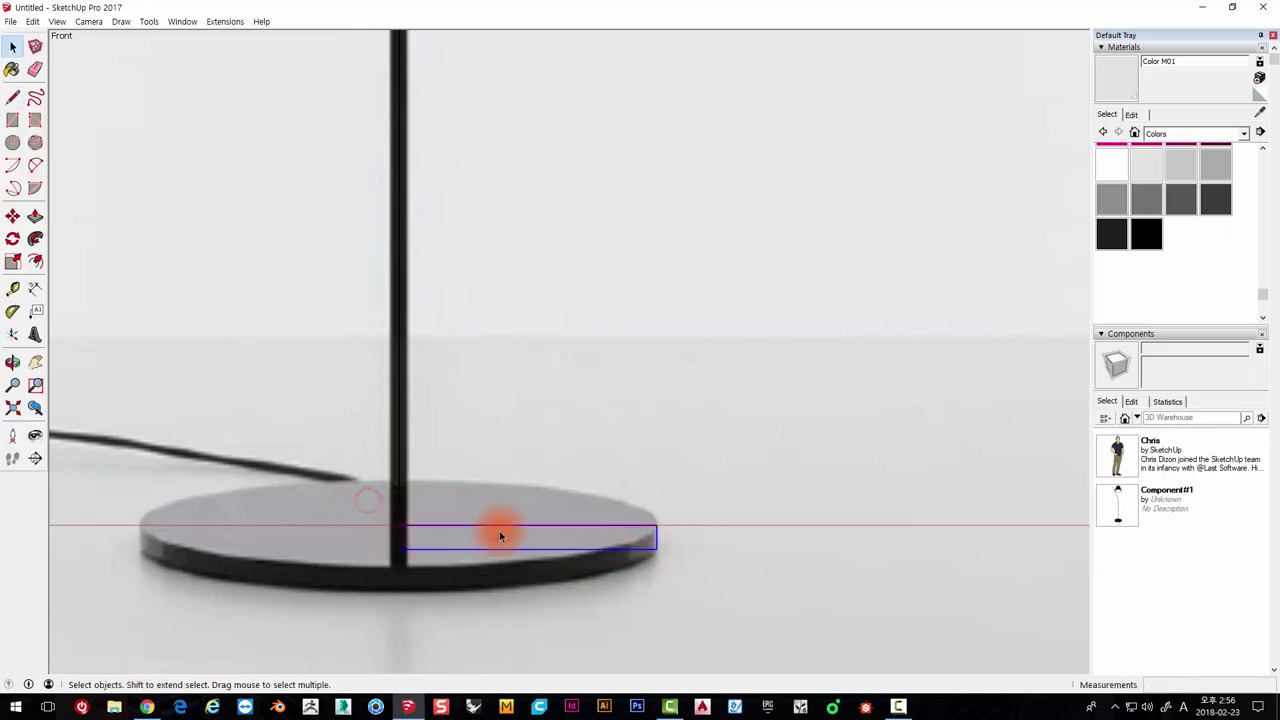
scroll(600, 515, "down", 5)
scroll(640, 480, "down", 4)
left_click(651, 400)
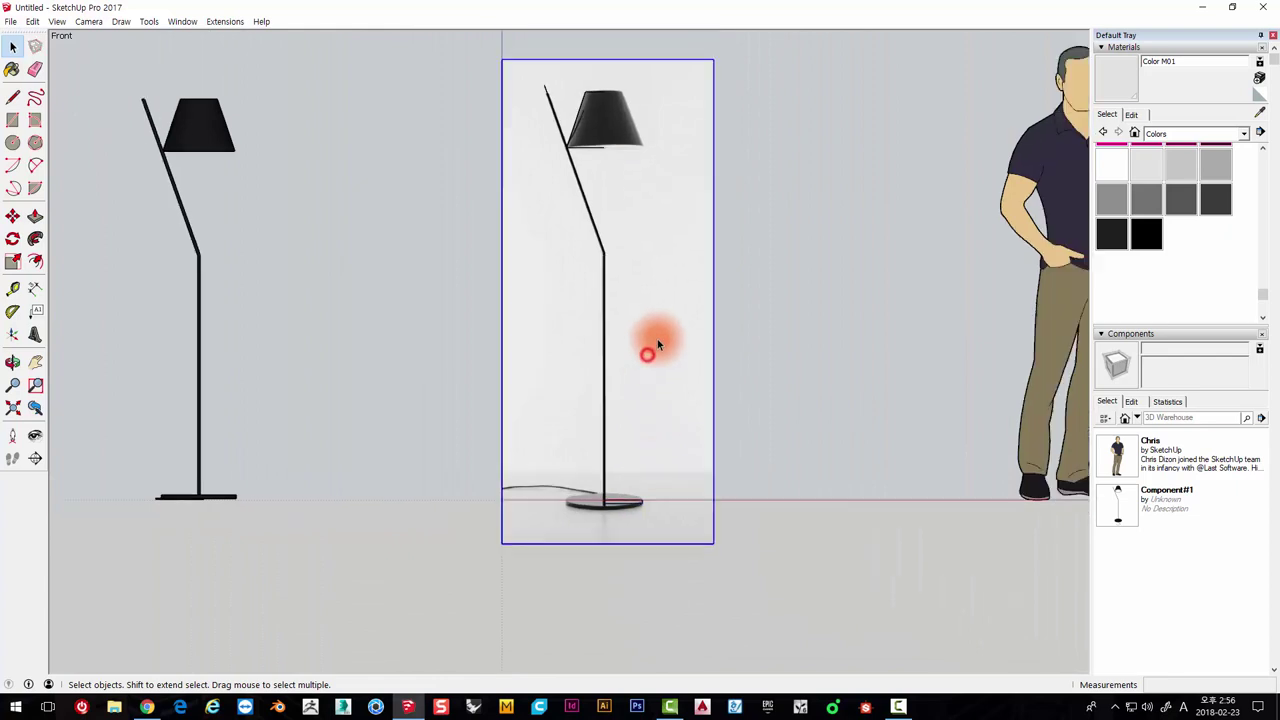
scroll(678, 366, "up", 2)
key("m")
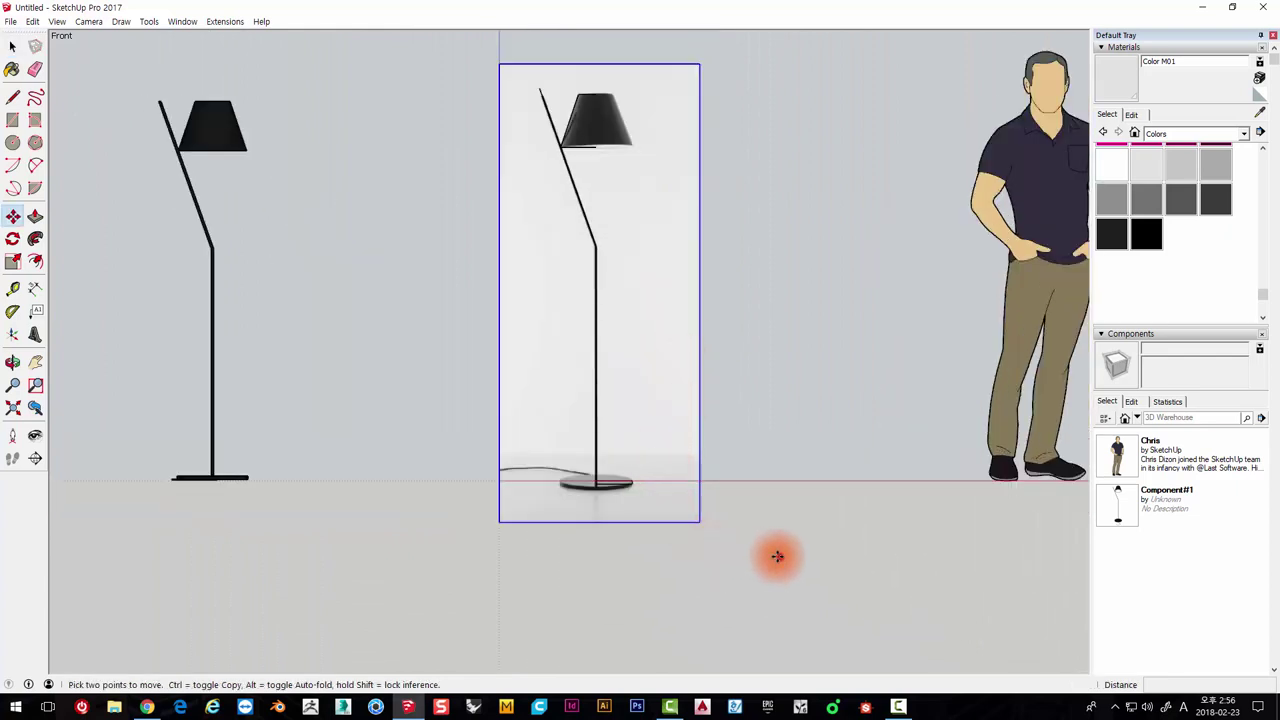
left_click(779, 556)
left_click(534, 579)
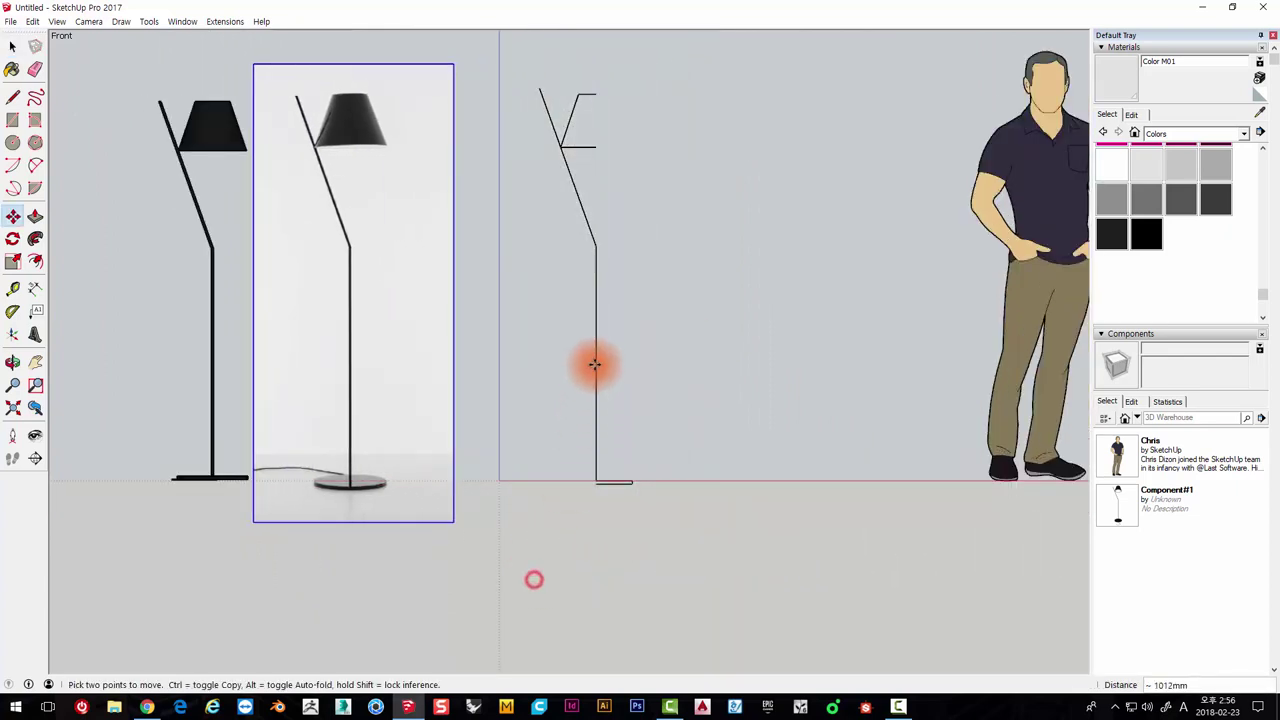
key("space")
Window-select the traced base line and zoom in on it
left_click_drag(654, 209, 571, 297)
left_click(670, 408)
left_click_drag(640, 437, 574, 543)
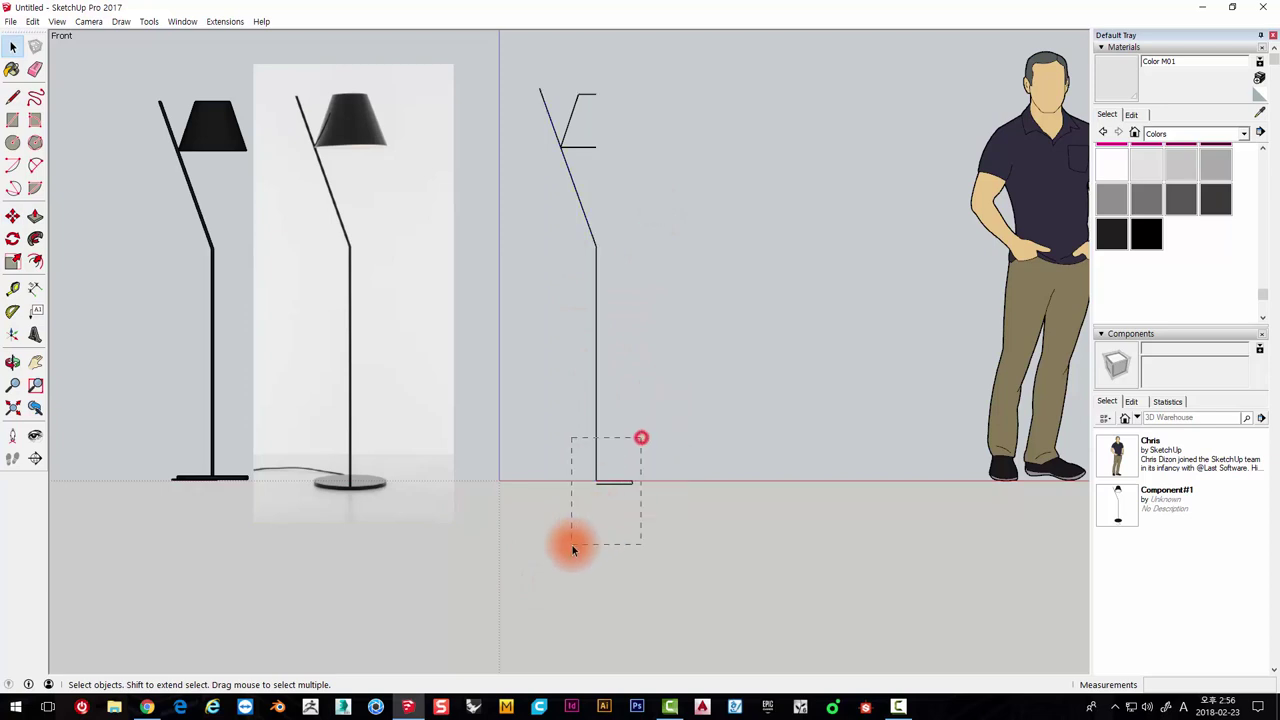
left_click(518, 57)
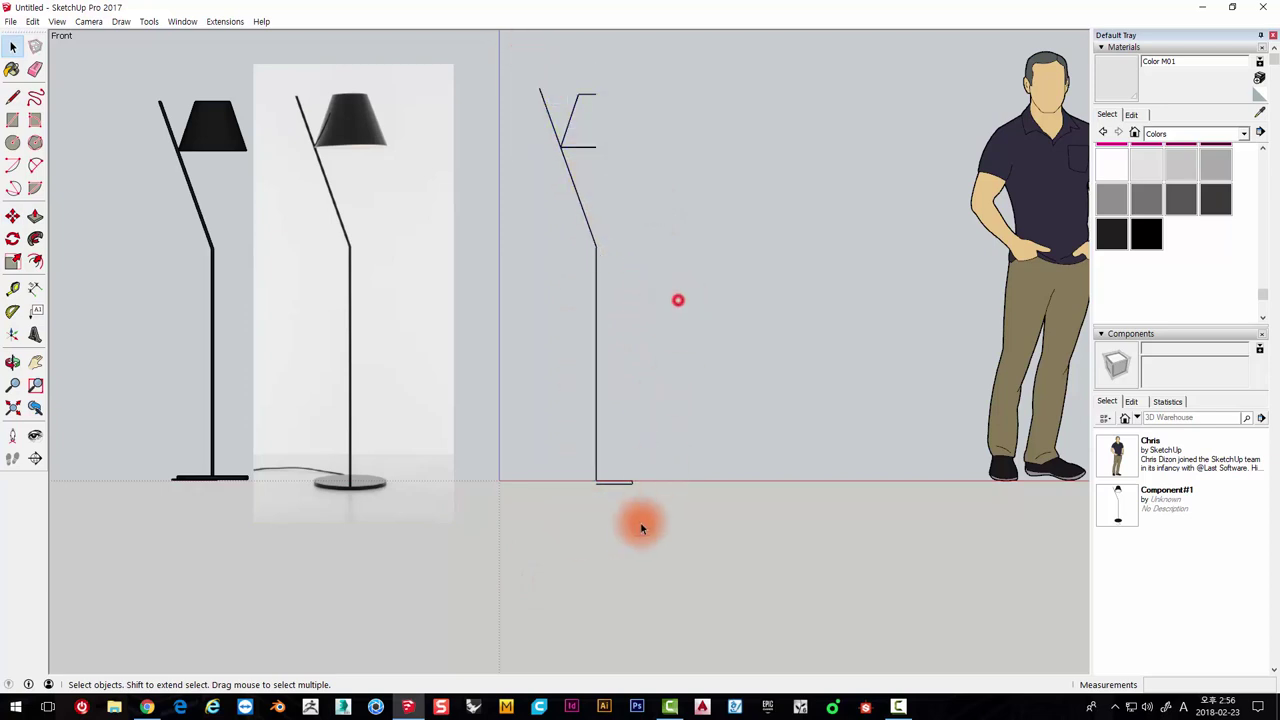
left_click_drag(531, 451, 780, 543)
scroll(636, 521, "up", 4)
scroll(636, 521, "up", 2)
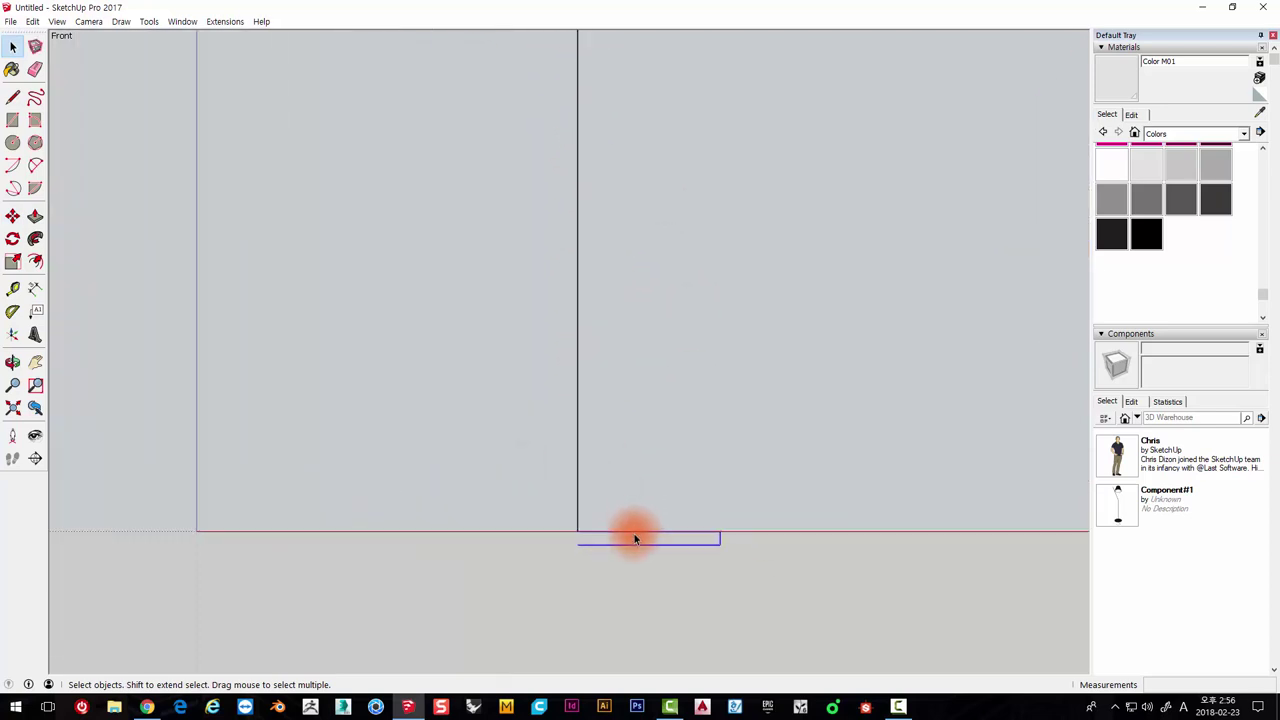
Make the traced base rectangle into a group
right_click(636, 528)
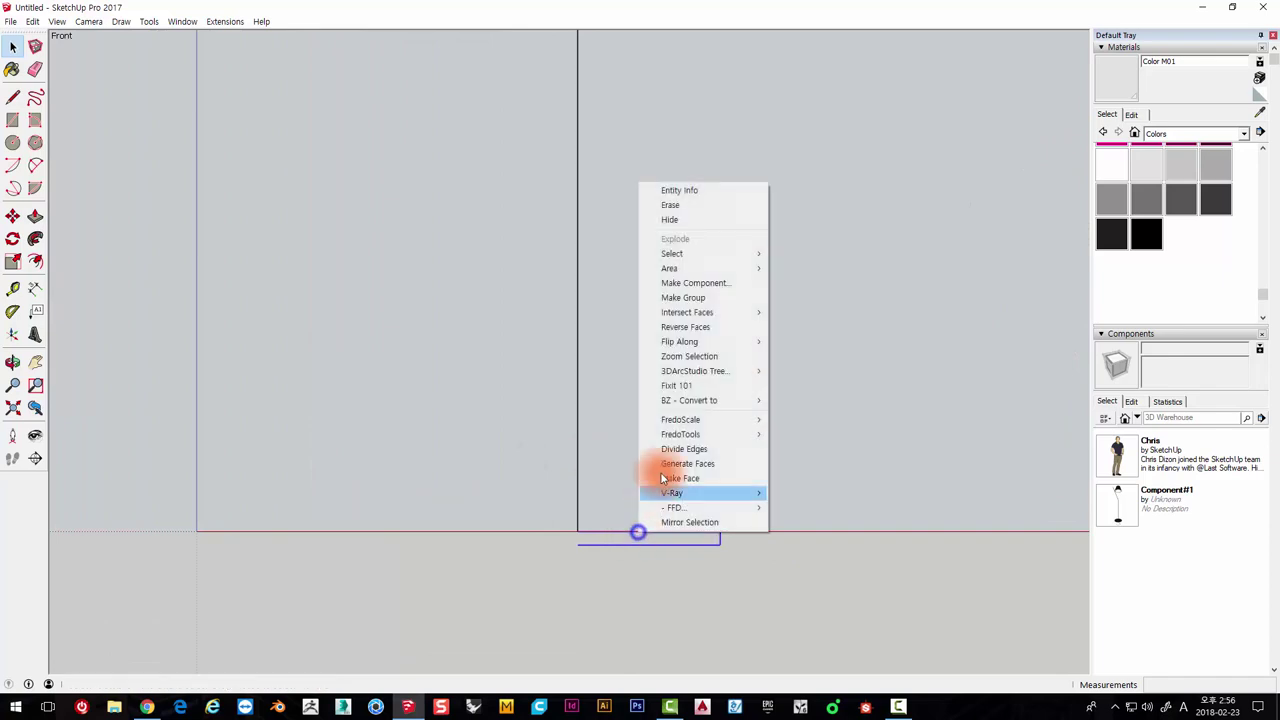
left_click(694, 297)
scroll(694, 294, "down", 3)
scroll(657, 229, "down", 3)
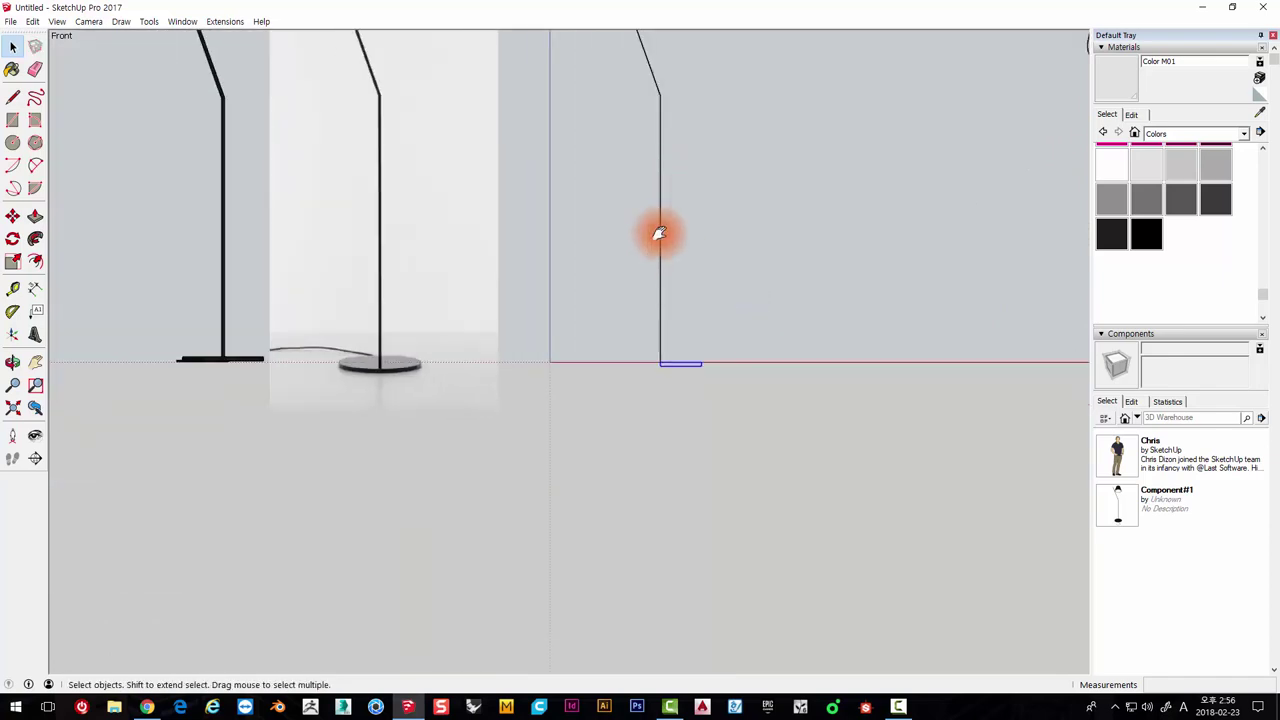
scroll(543, 337, "up", 3)
scroll(545, 305, "up", 2)
scroll(545, 305, "up", 3)
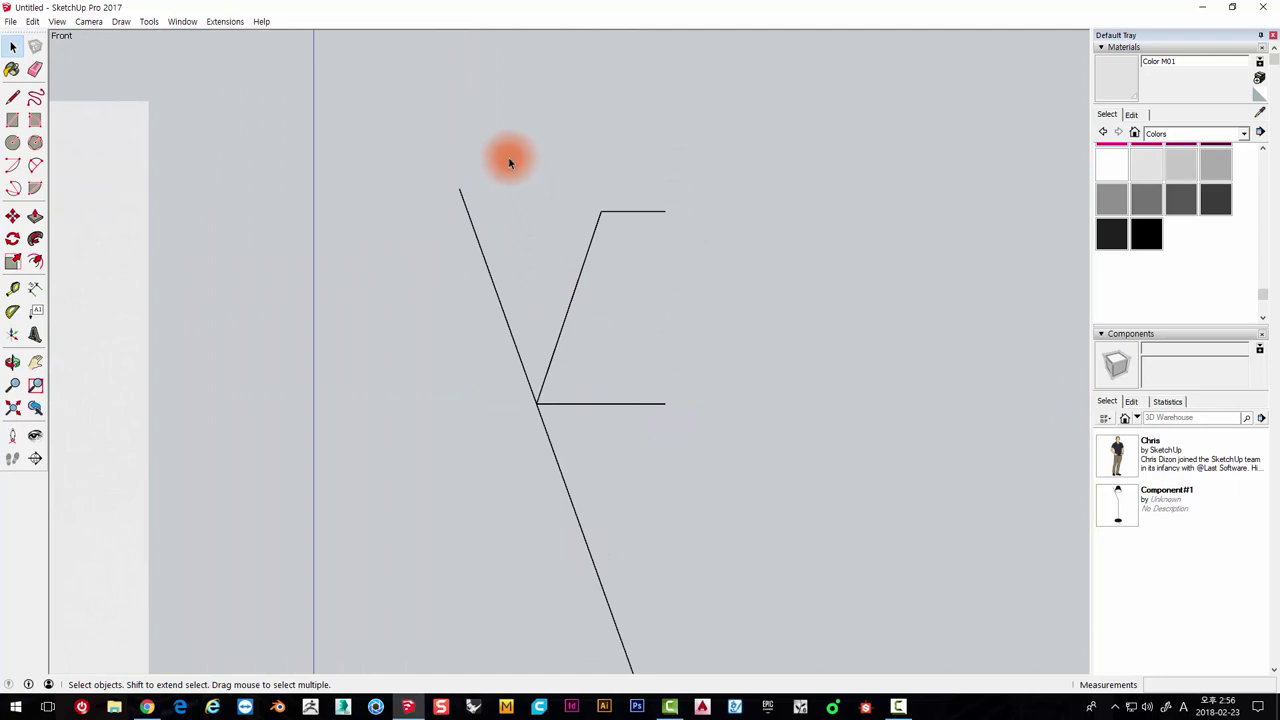
Group the shade's three profile lines together, then select the new shade group
left_click_drag(506, 158, 709, 489)
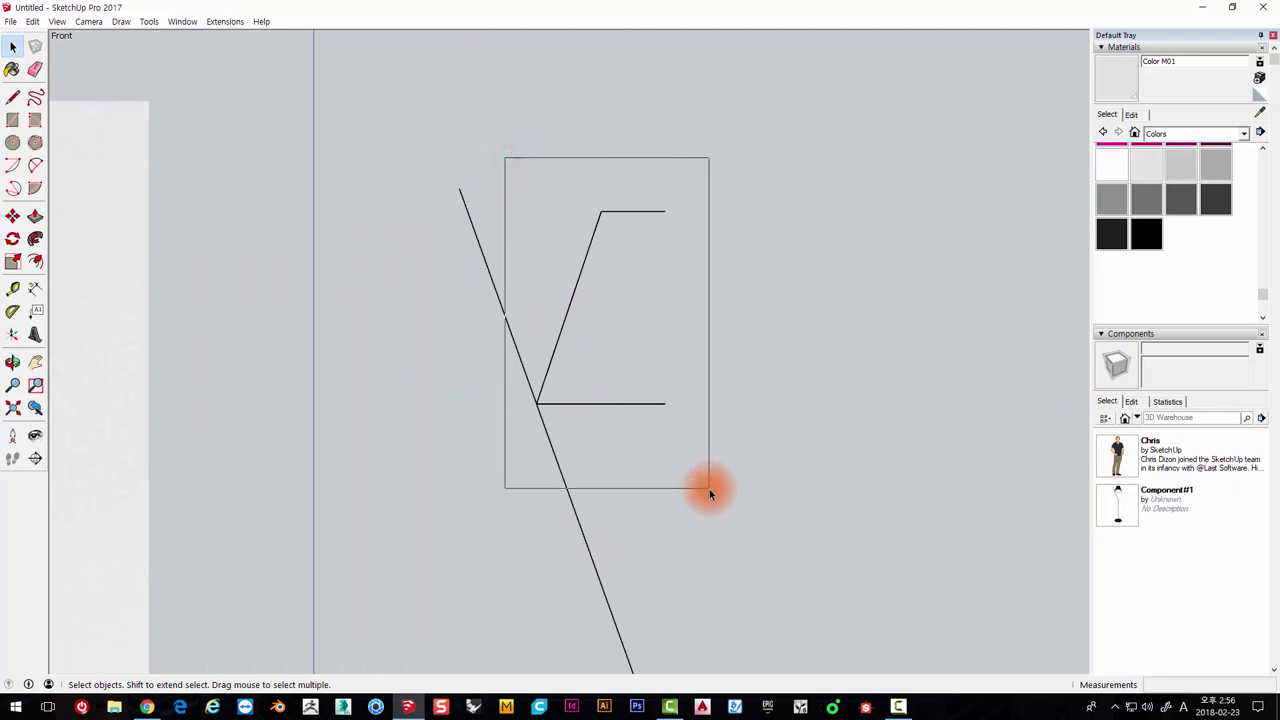
right_click(590, 254)
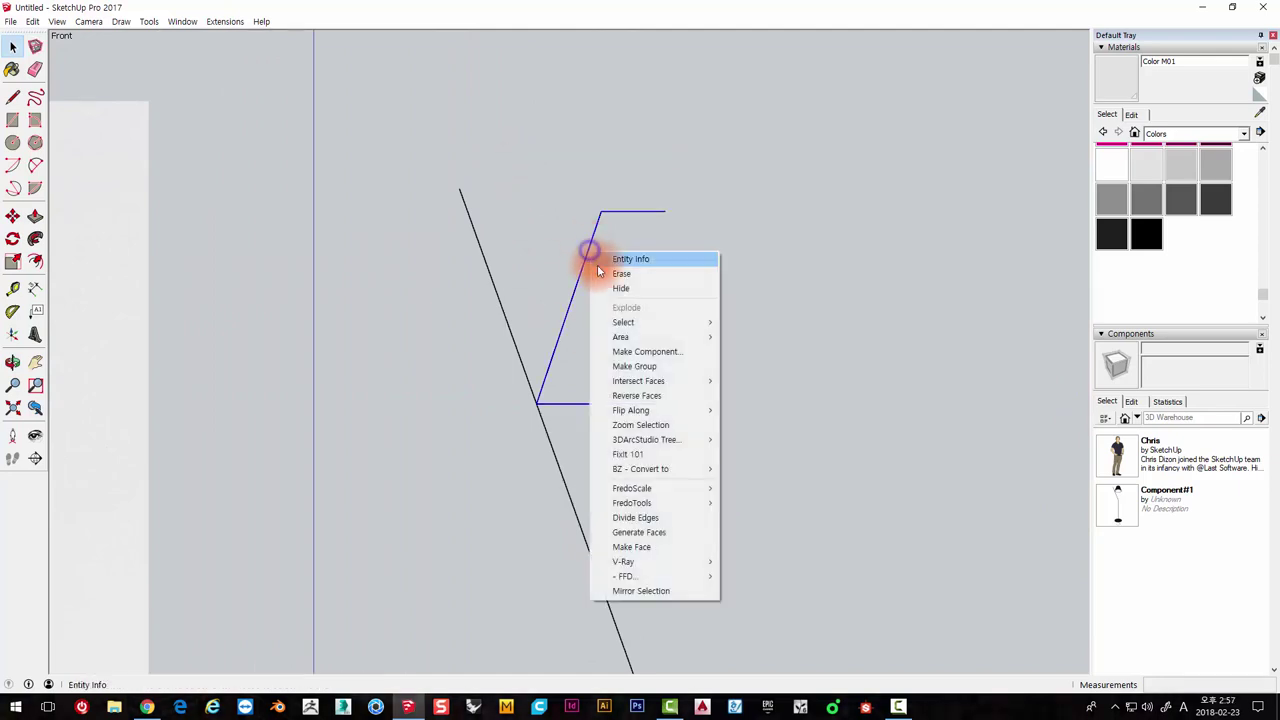
left_click(628, 366)
left_click(680, 297)
scroll(660, 297, "up", 2)
scroll(509, 297, "down", 2)
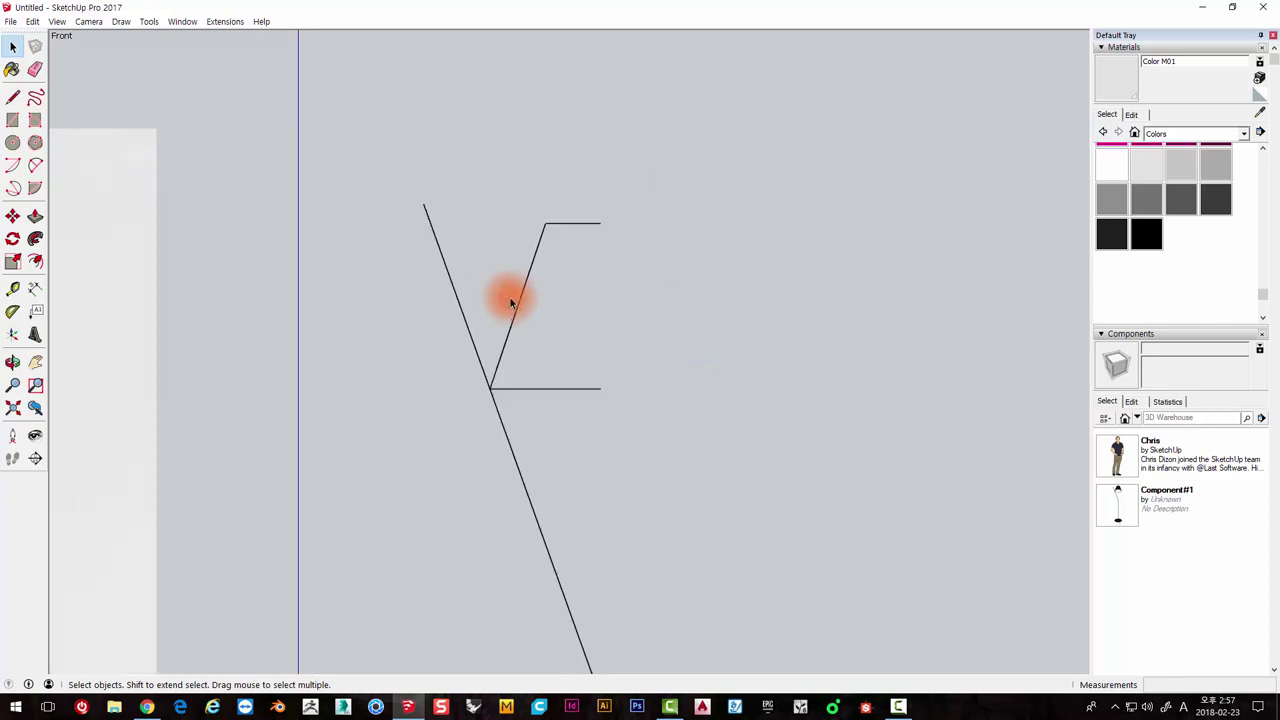
scroll(535, 288, "up", 3)
left_click(535, 287)
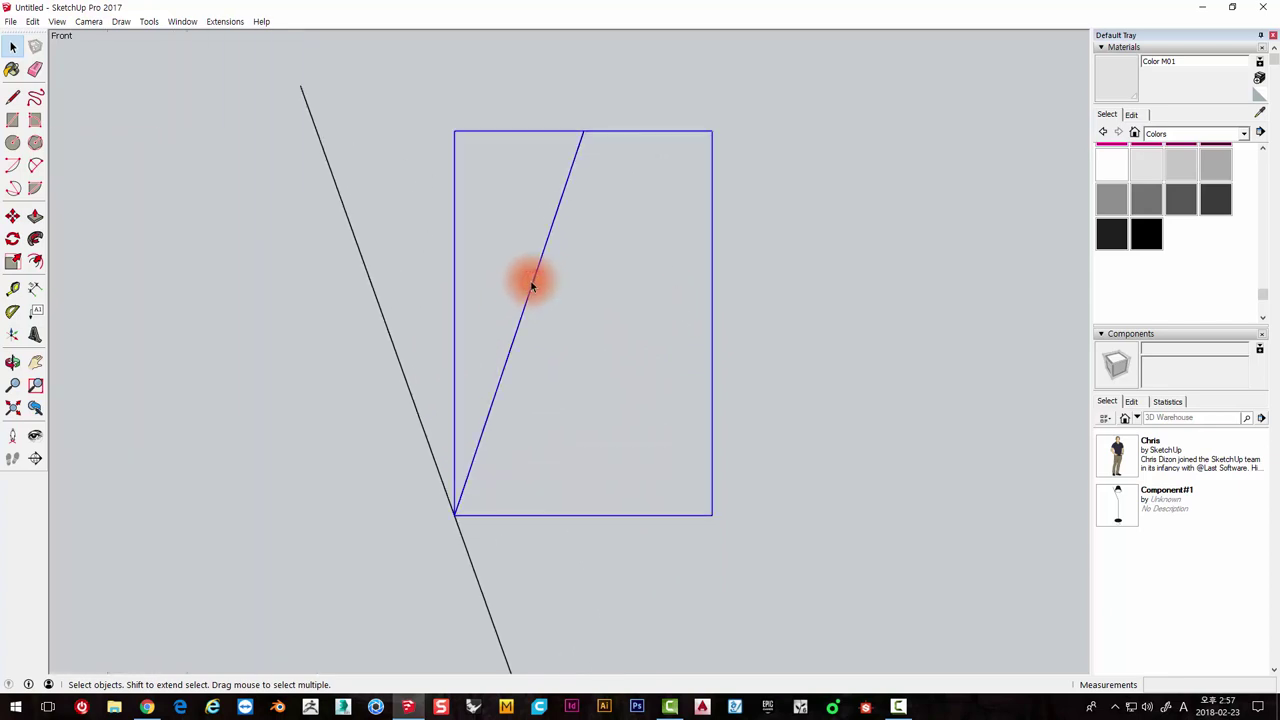
Inside the shade group, copy the slanted side line 2 mm to the right with Move
double_click(533, 288)
left_click_drag(602, 349, 505, 256)
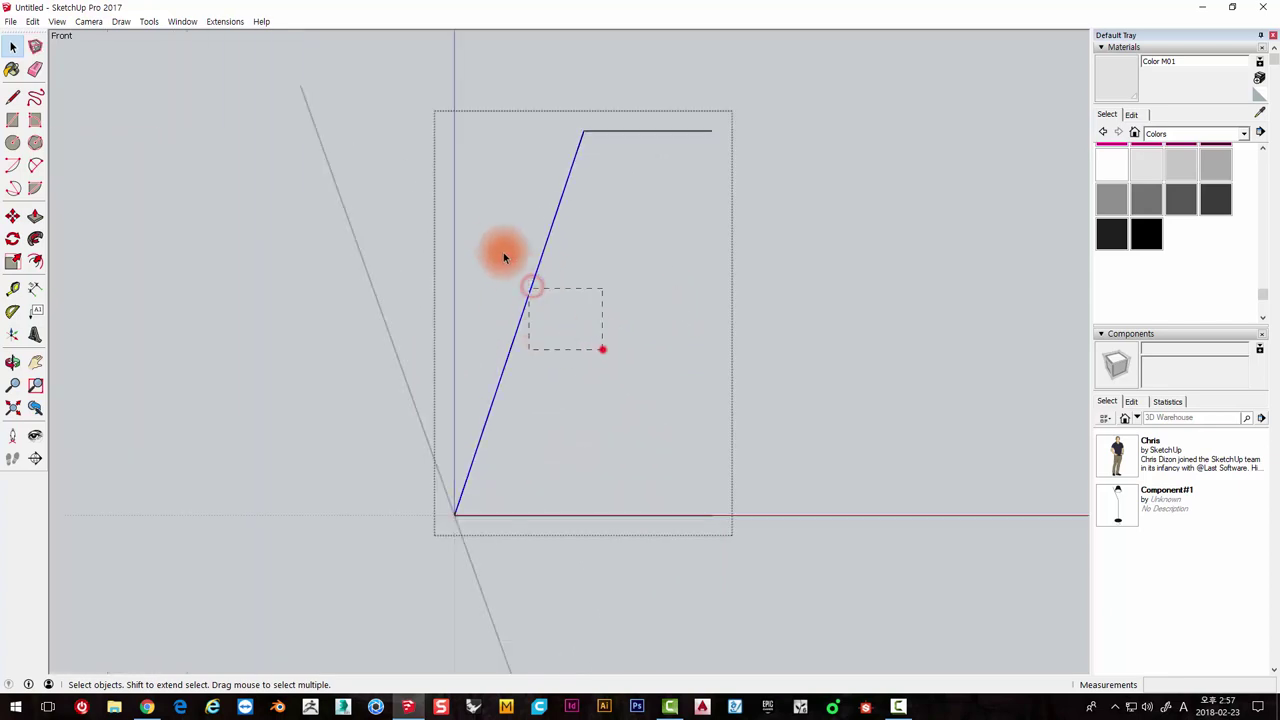
scroll(579, 161, "up", 3)
scroll(582, 140, "up", 3)
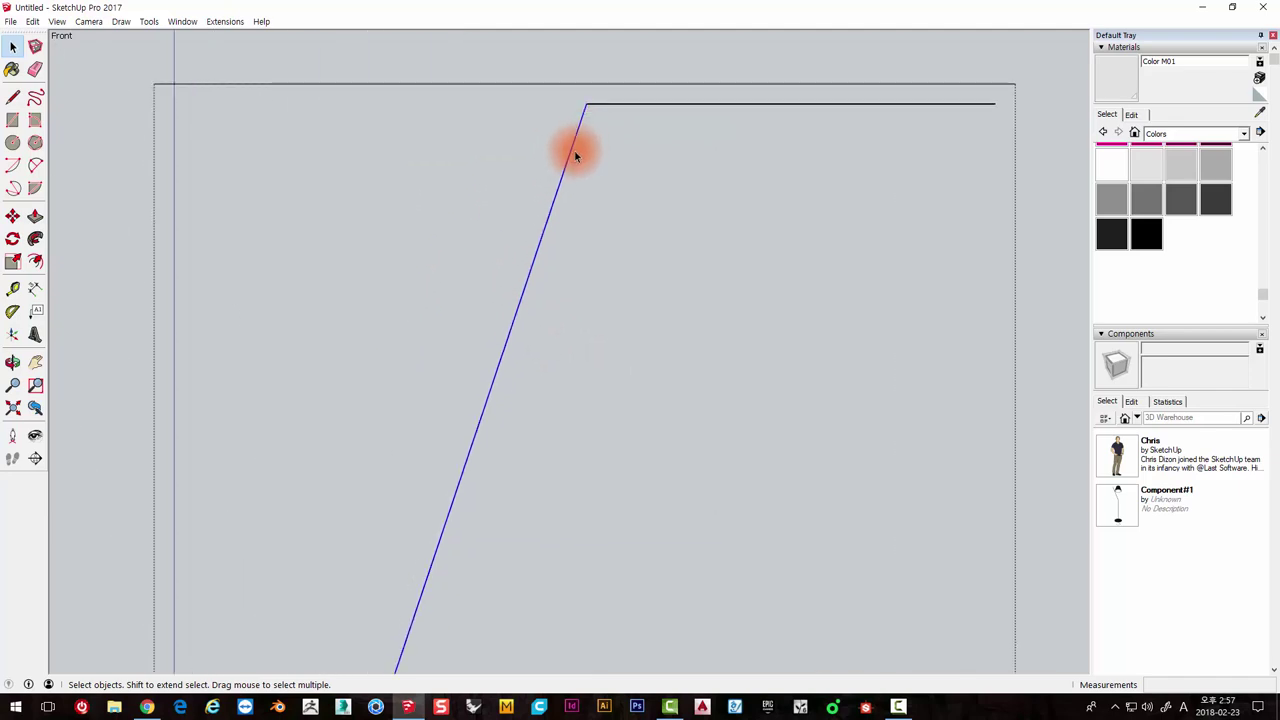
key("m")
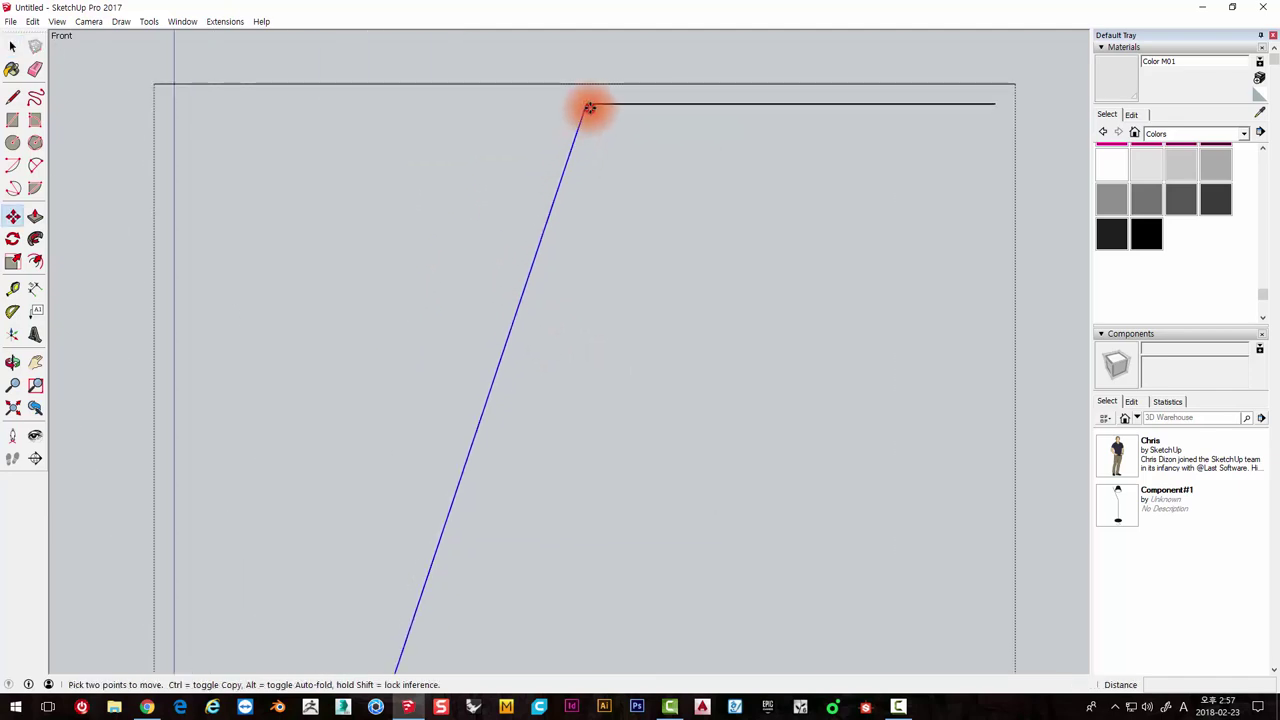
left_click(590, 108)
key("ctrl")
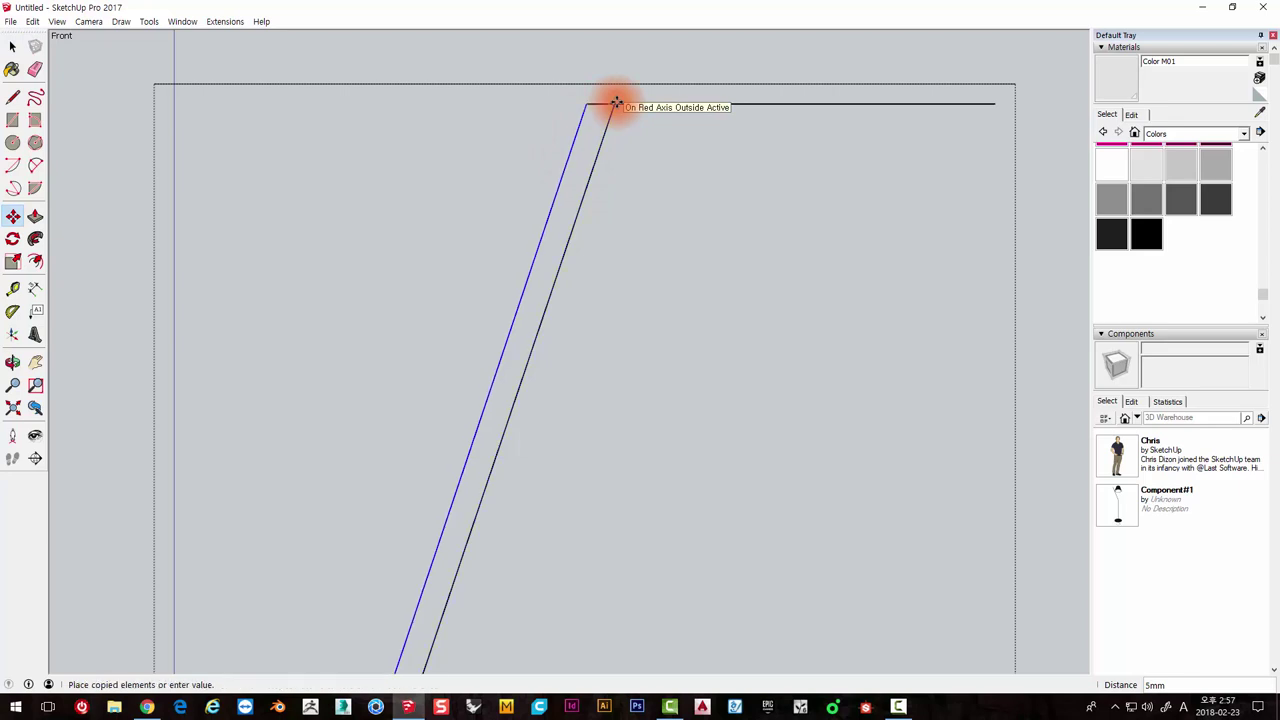
scroll(610, 106, "down", 1)
scroll(610, 106, "down", 2)
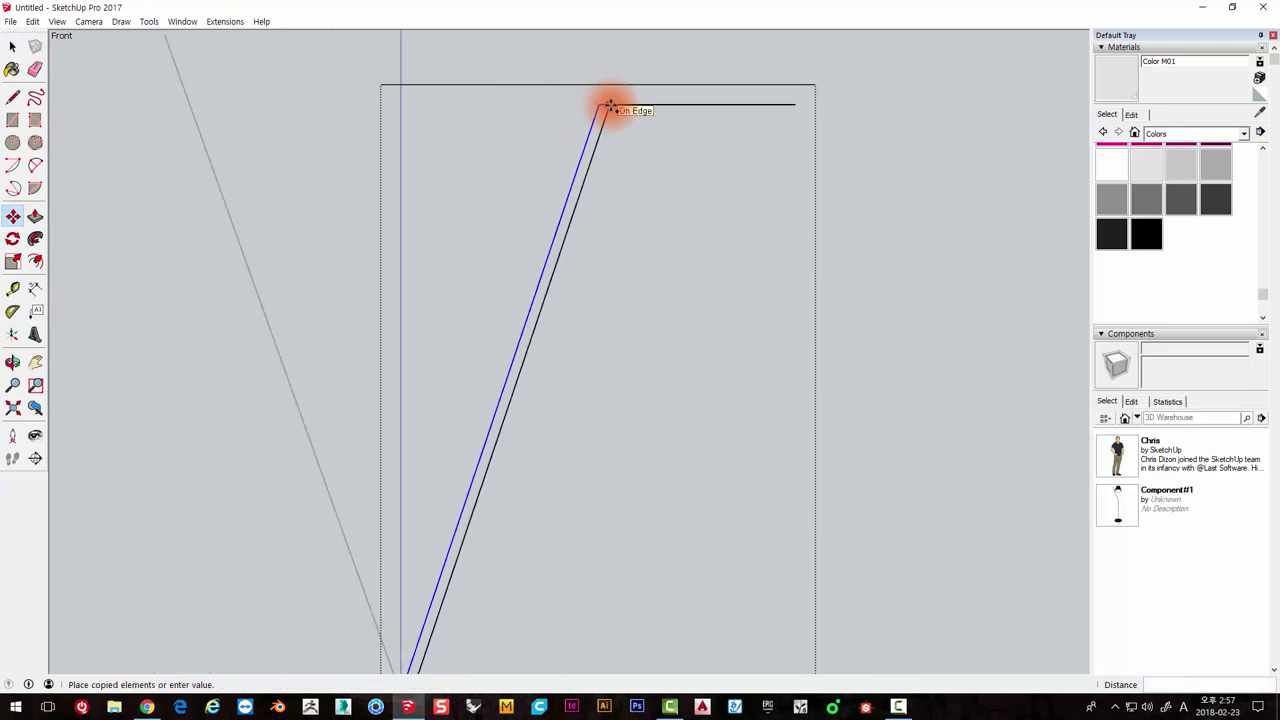
scroll(610, 106, "up", 1)
scroll(610, 106, "down", 1)
scroll(610, 106, "up", 1)
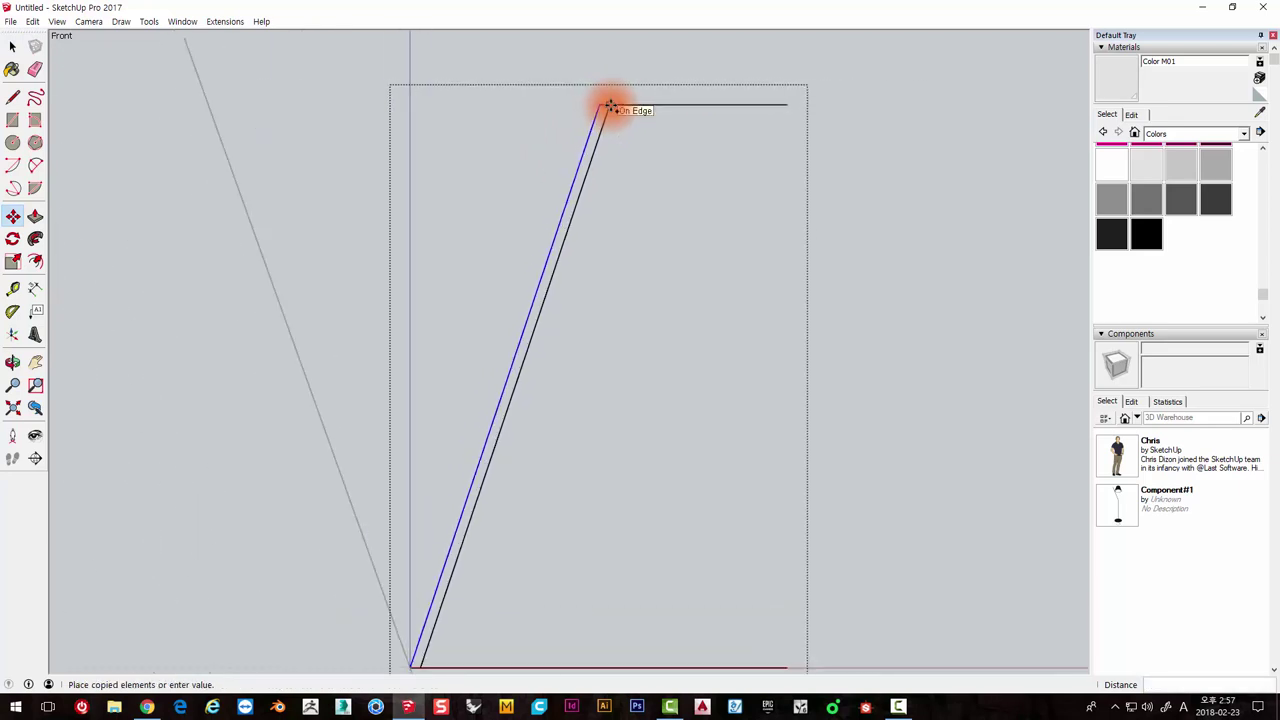
scroll(610, 106, "up", 2)
type("2")
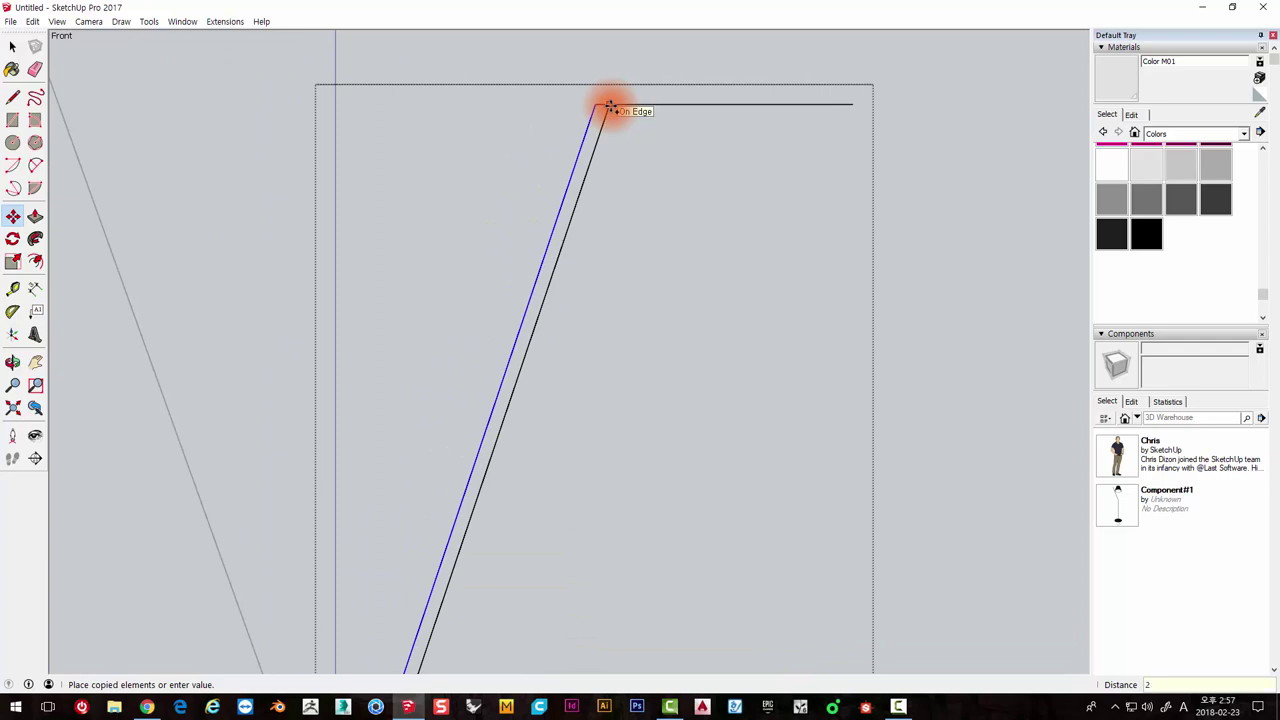
key("Return")
Return to Select, check the doubled shade outline, and clear the selection
scroll(608, 110, "down", 2)
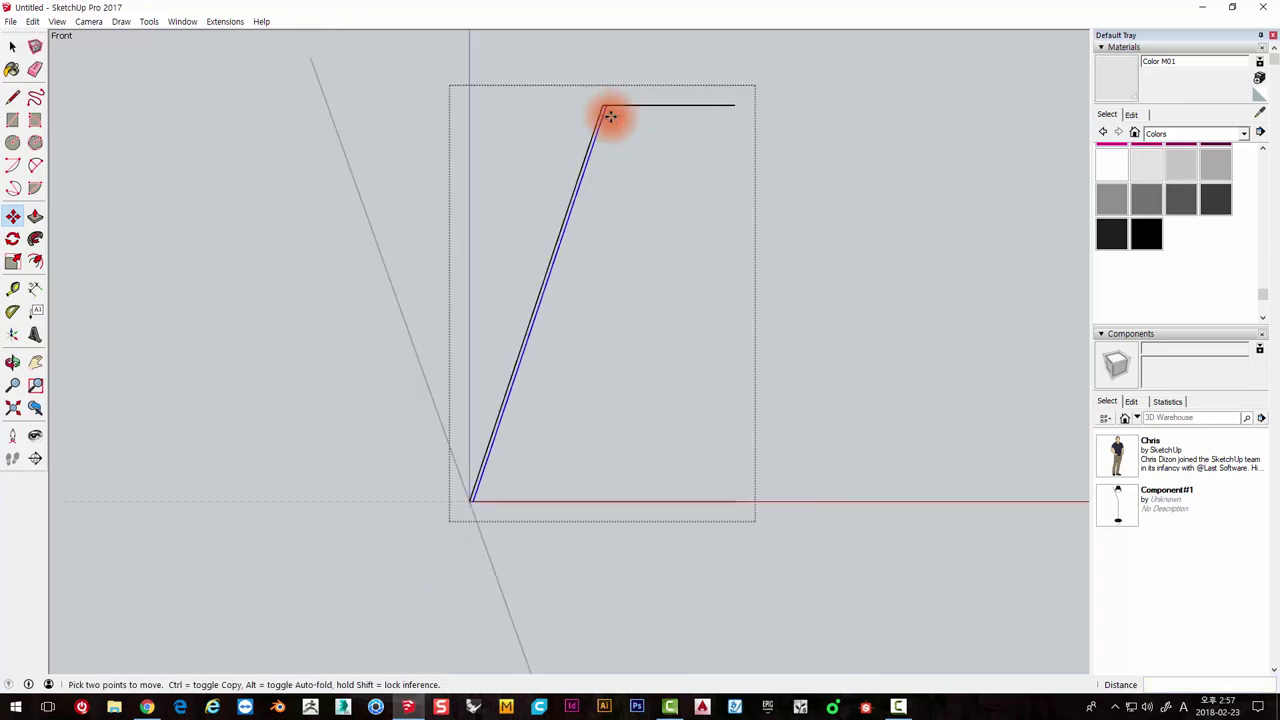
scroll(608, 112, "down", 1)
scroll(563, 331, "up", 3)
scroll(493, 383, "up", 1)
scroll(466, 403, "up", 1)
key("space")
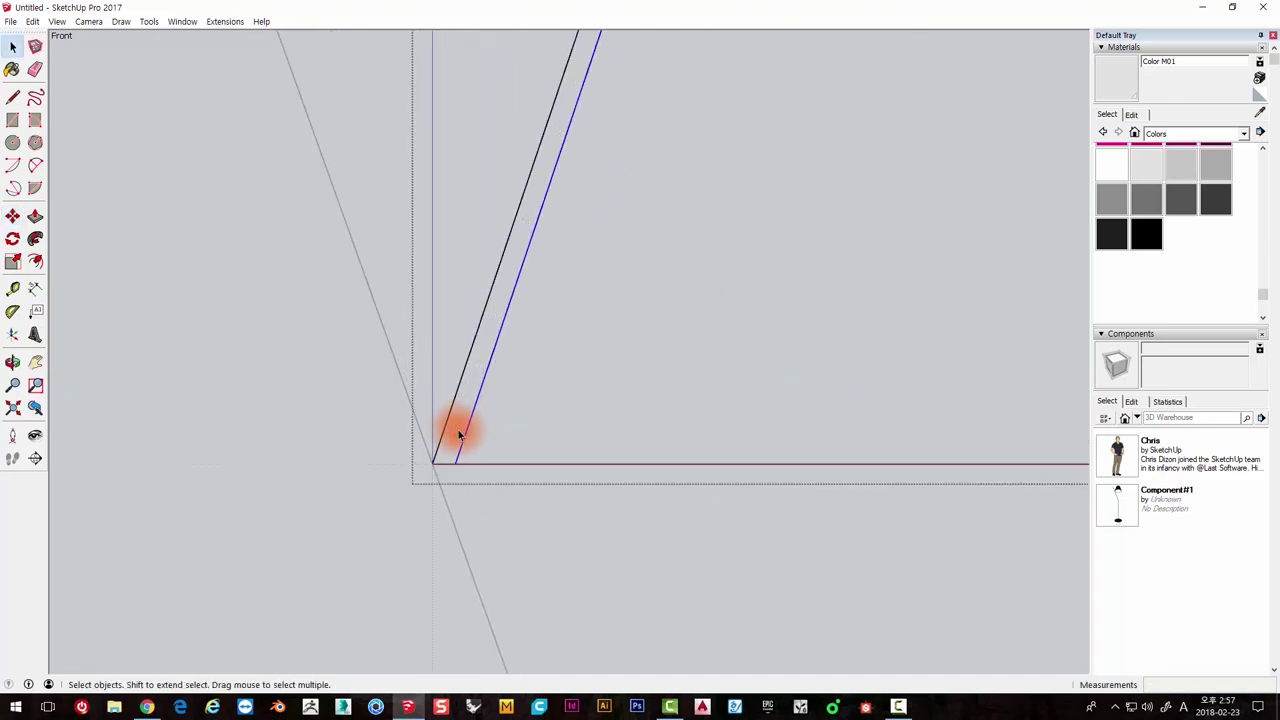
scroll(465, 432, "down", 1)
scroll(463, 420, "down", 2)
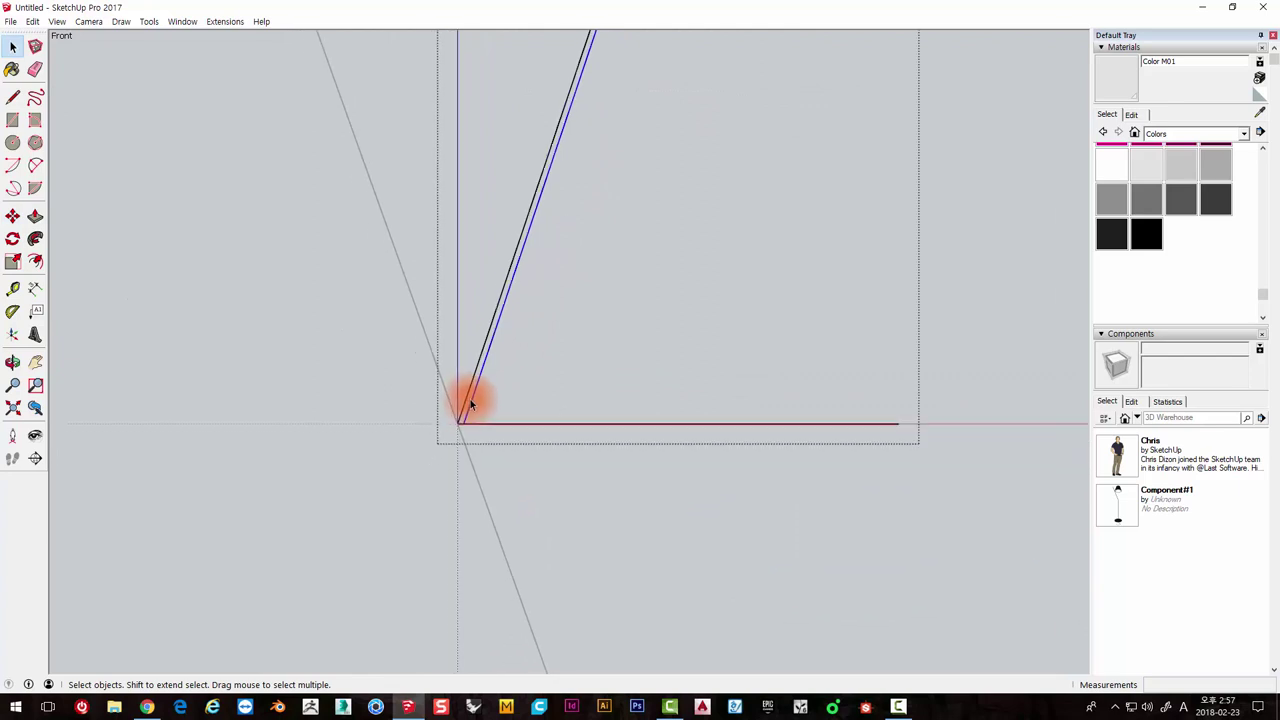
scroll(471, 406, "down", 2)
scroll(449, 409, "up", 1)
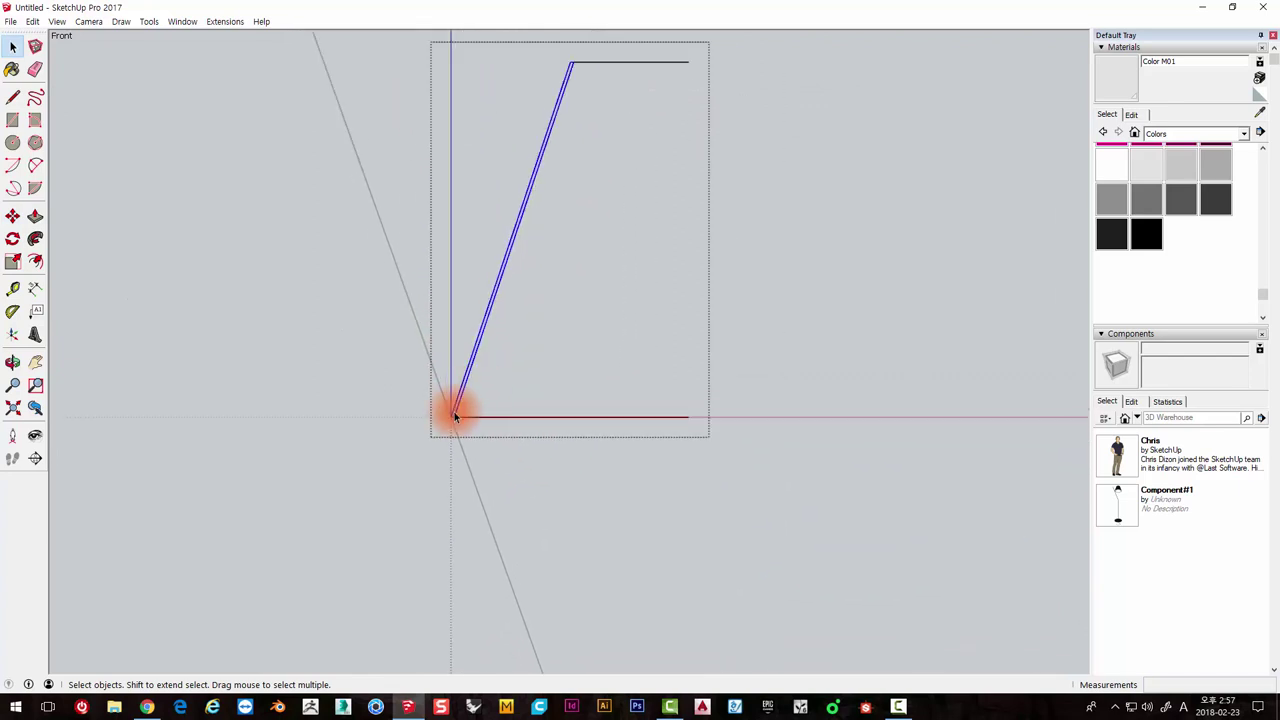
scroll(443, 424, "up", 2)
scroll(479, 409, "down", 2)
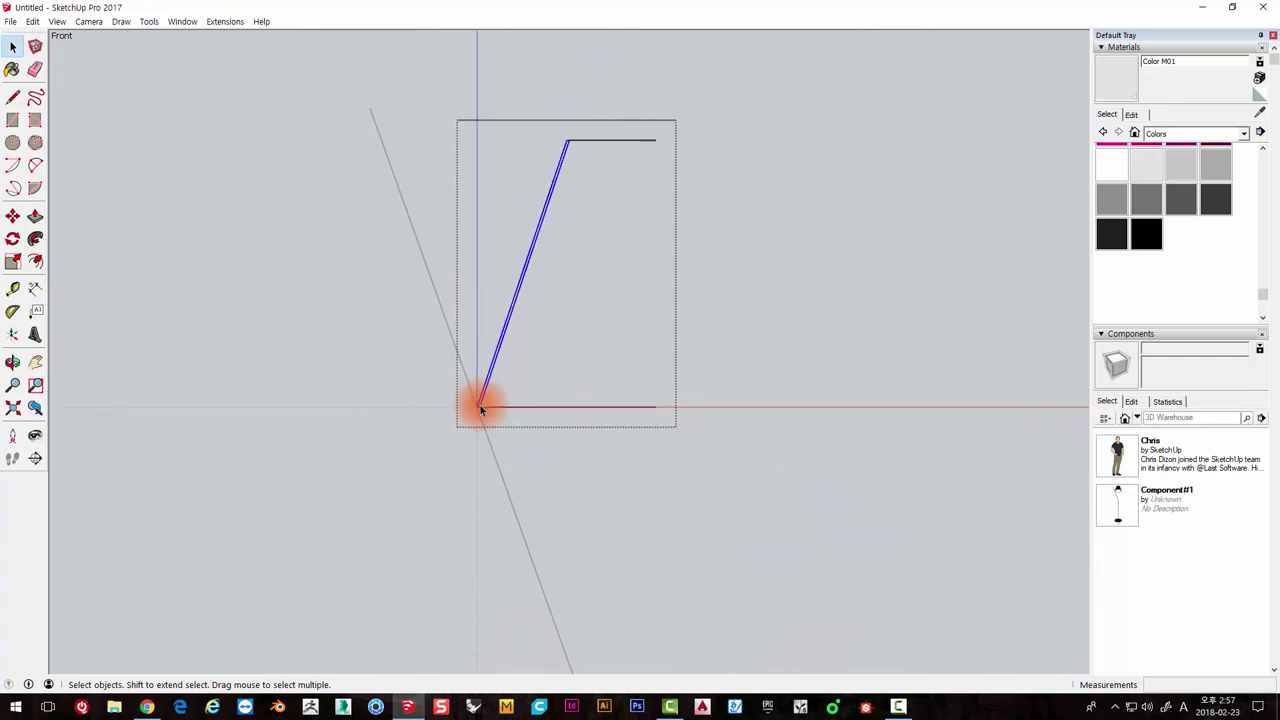
scroll(479, 406, "down", 1)
left_click(625, 227)
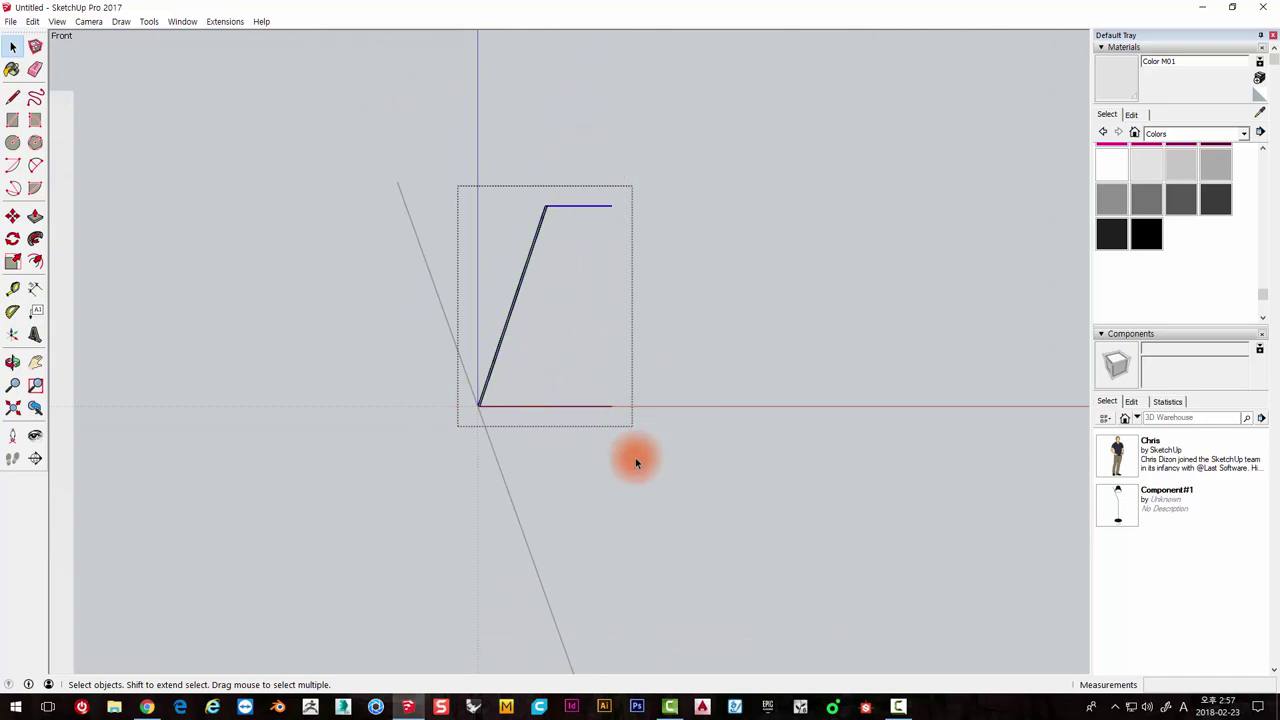
Try window-selecting the shade's slanted edges and horizontal rims from outside the sketch group
left_click_drag(634, 449, 570, 353)
scroll(515, 285, "up", 1)
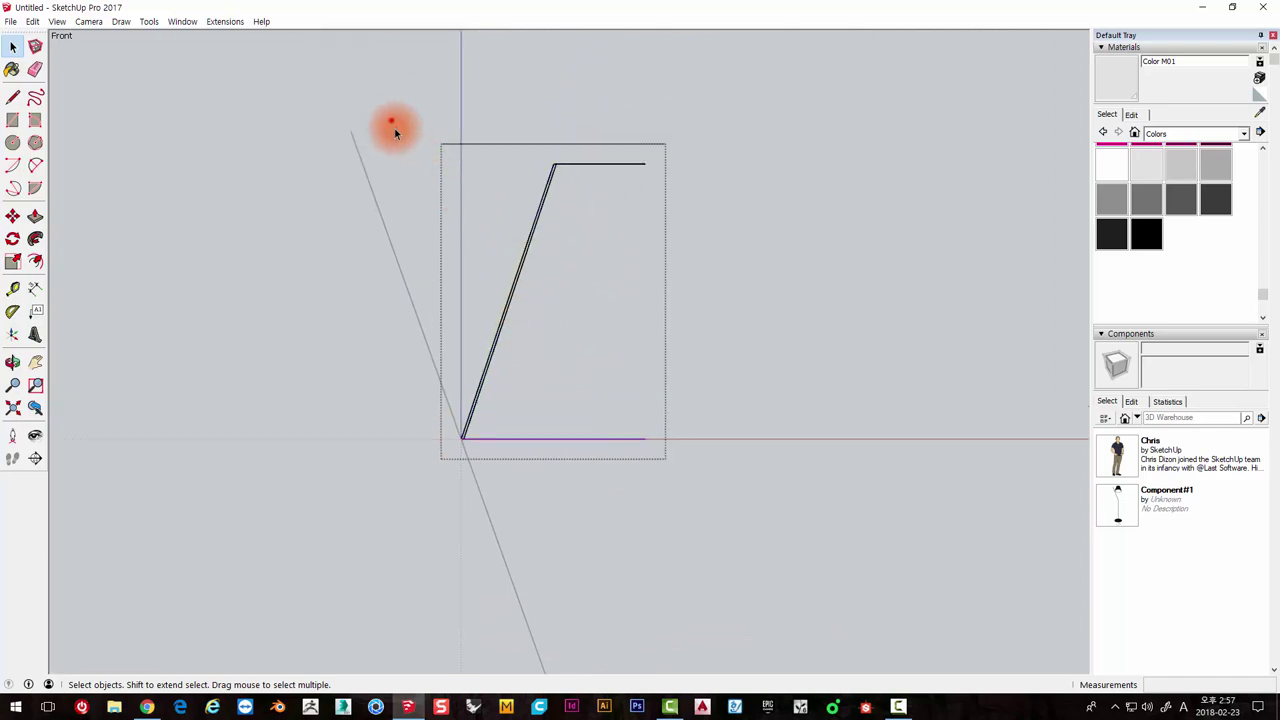
left_click_drag(391, 121, 565, 497)
scroll(495, 383, "up", 2)
scroll(474, 429, "down", 1)
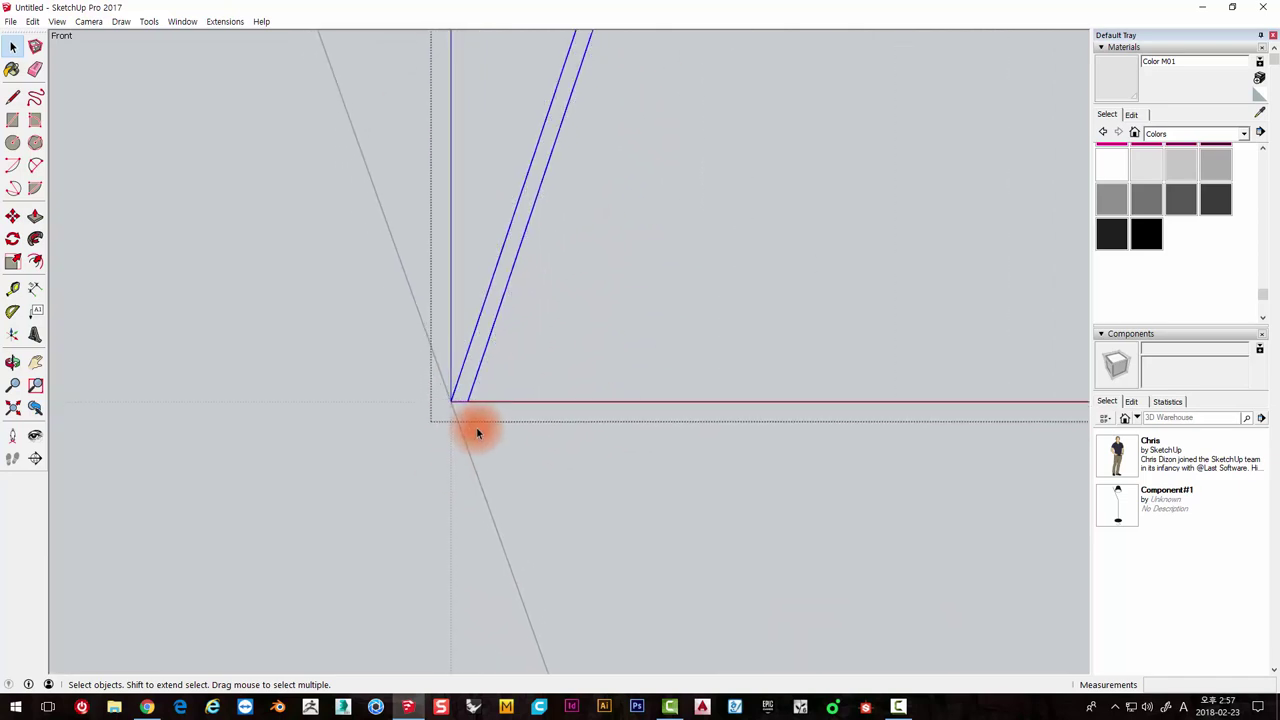
scroll(479, 383, "down", 2)
scroll(591, 206, "up", 2)
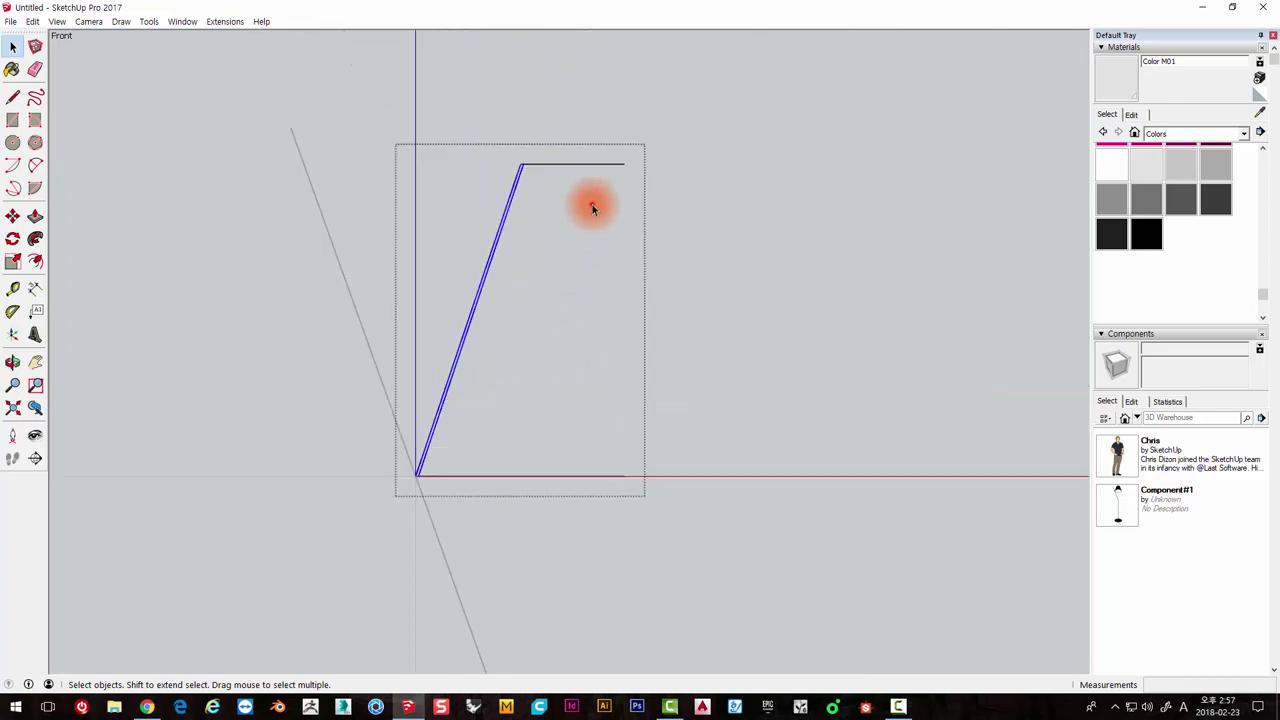
left_click(591, 205)
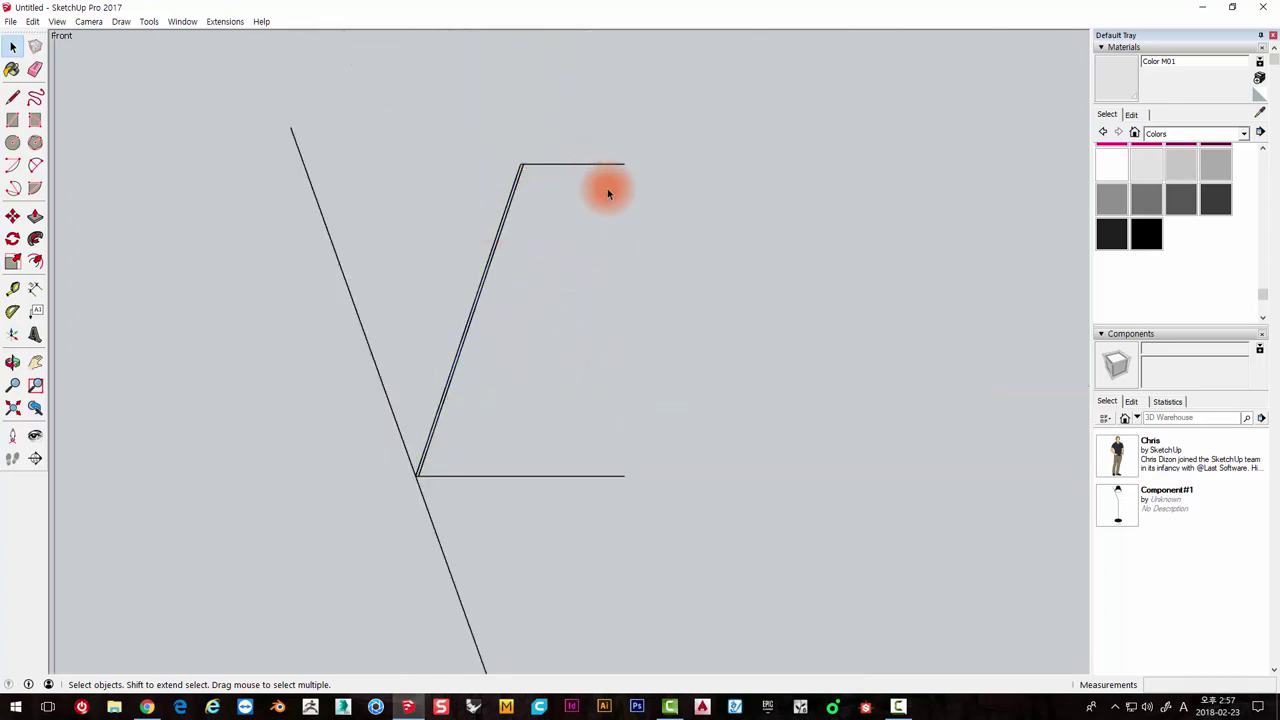
left_click_drag(300, 118, 547, 587)
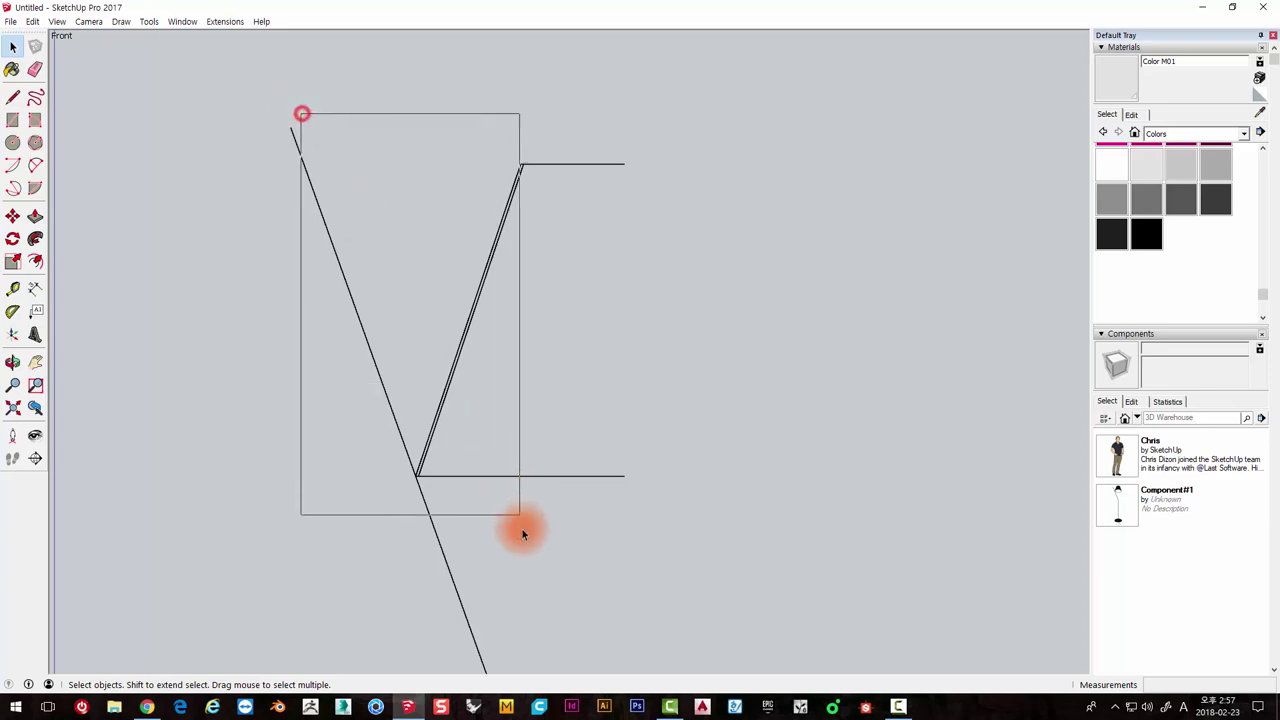
left_click(511, 254)
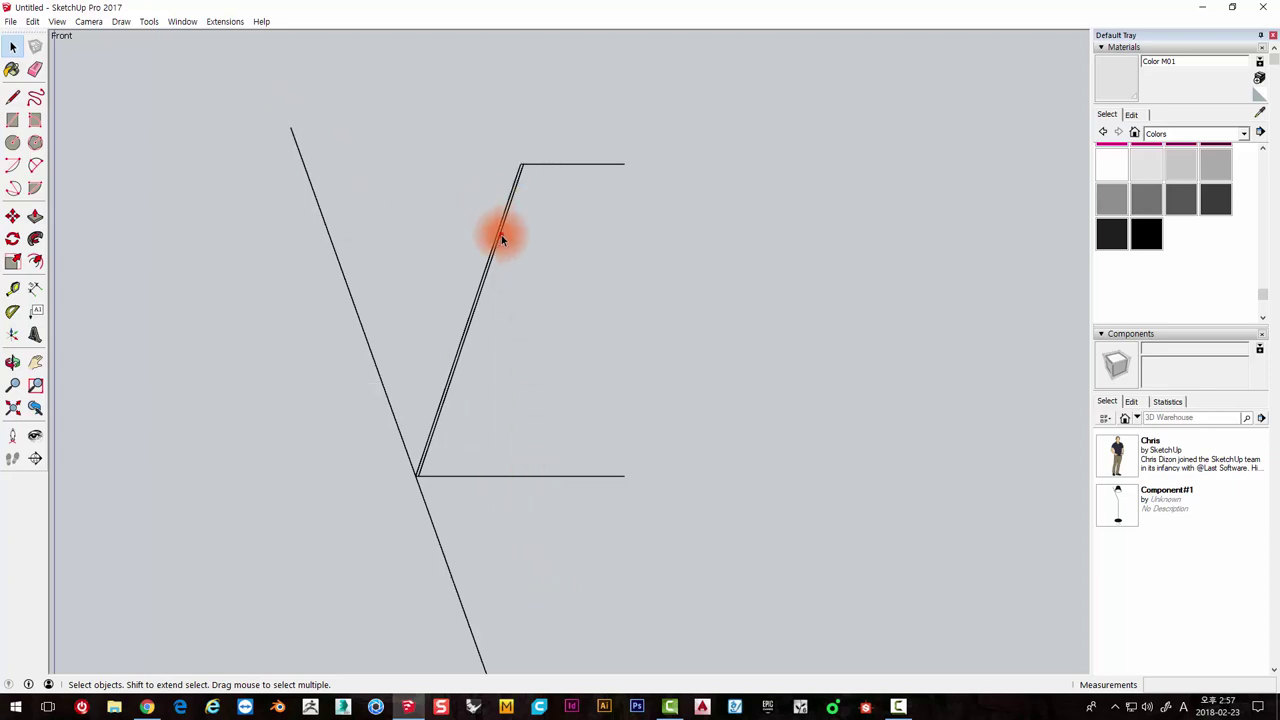
Inside the lamp sketch group, select the shade's slanted and bottom edges and make them a group
triple_click(501, 235)
left_click_drag(374, 127, 540, 505)
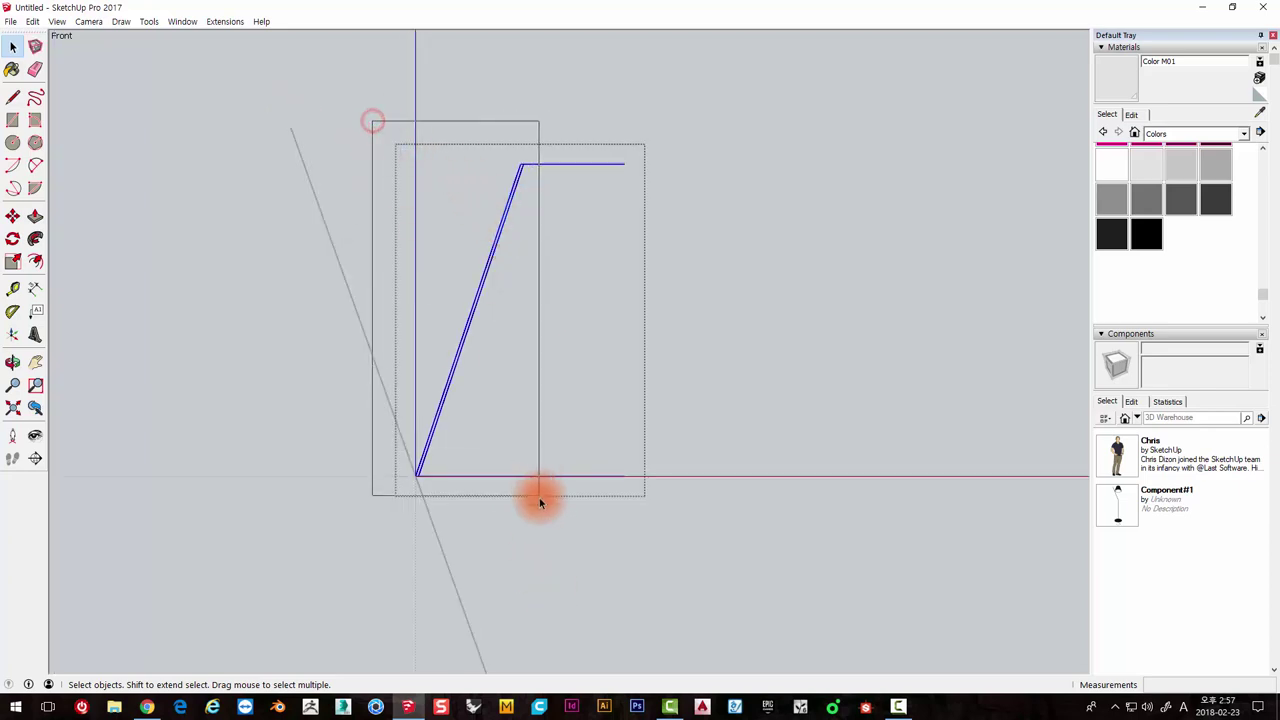
left_click_drag(366, 106, 577, 531)
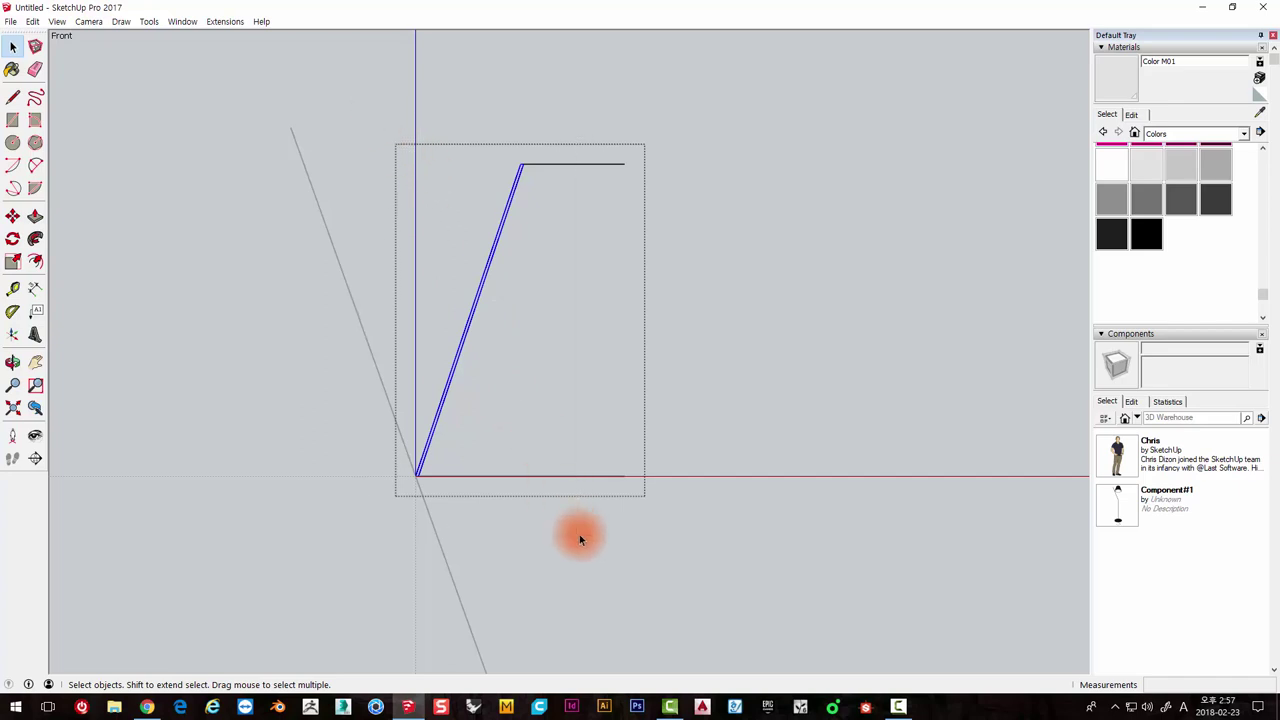
scroll(562, 175, "up", 1)
left_click_drag(669, 389, 540, 600)
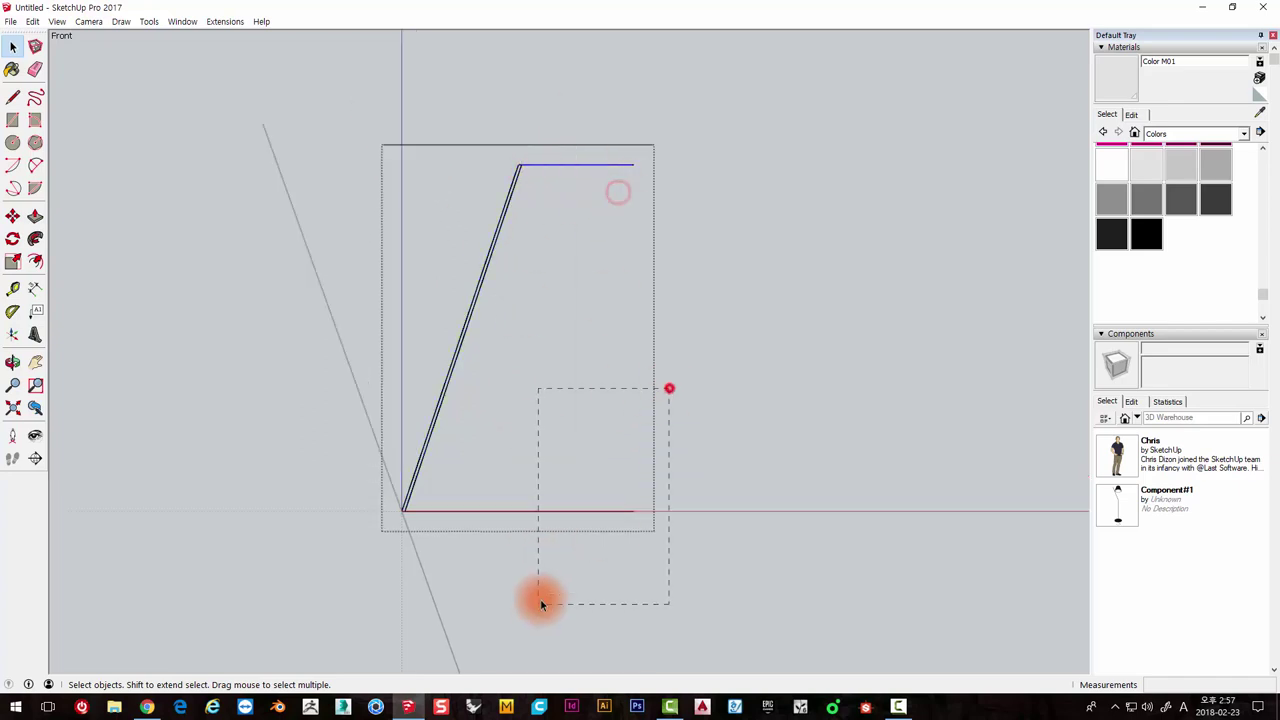
left_click_drag(357, 120, 541, 599)
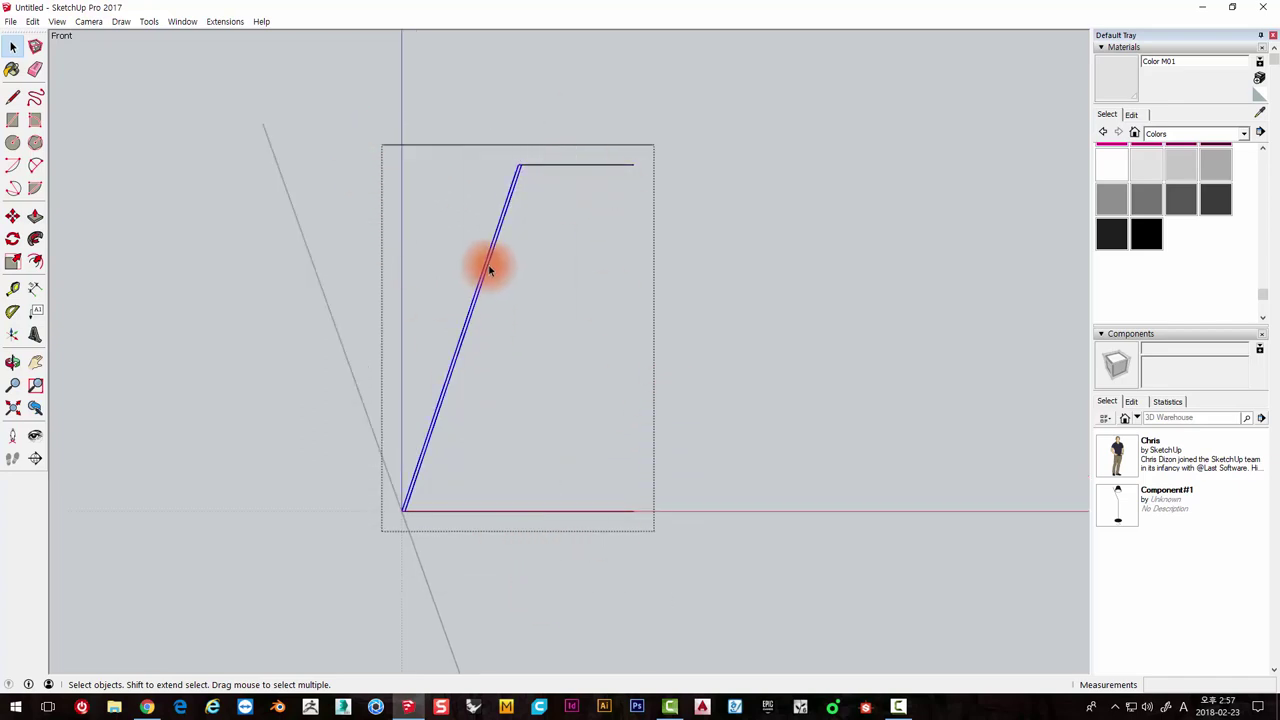
right_click(489, 267)
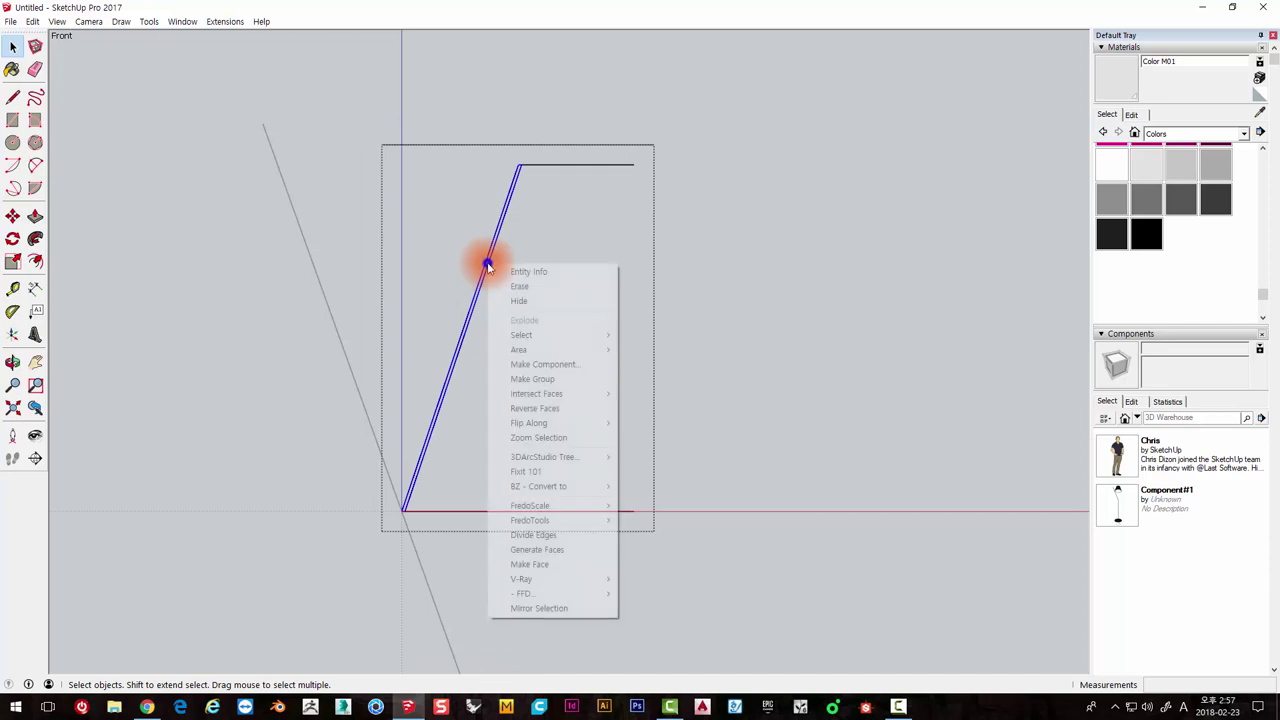
left_click(515, 378)
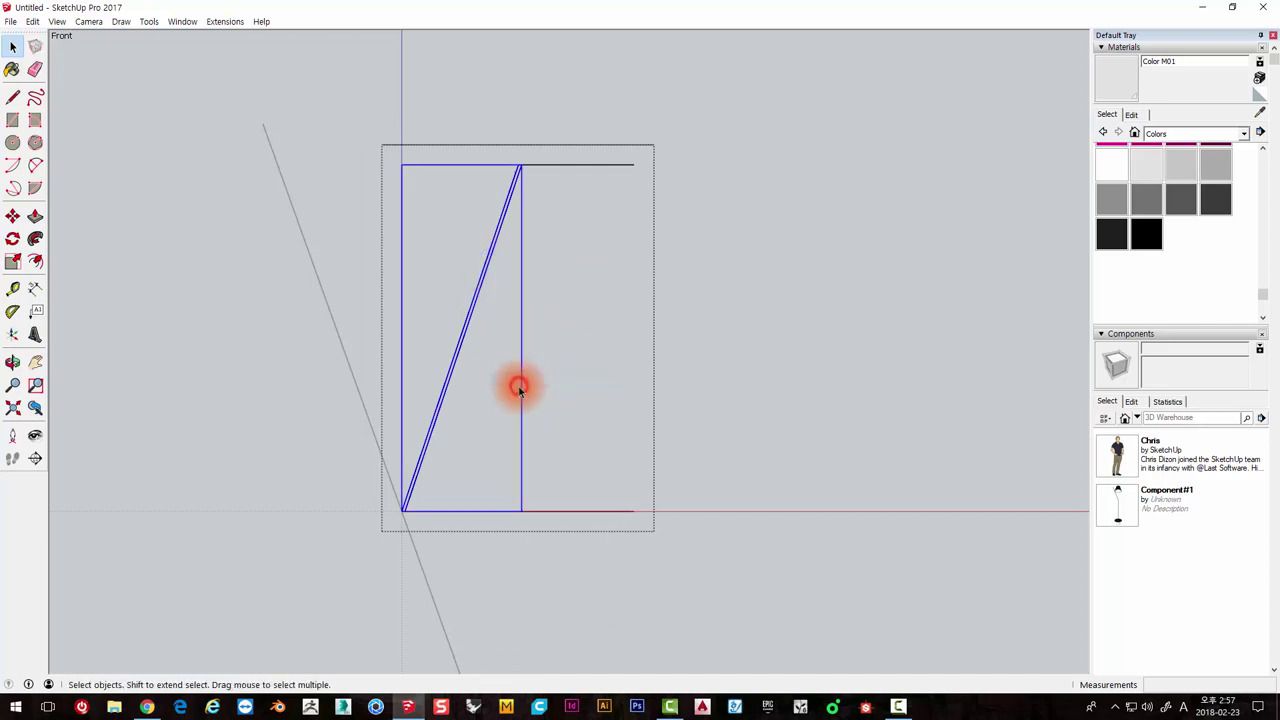
Exit the lamp sketch group and pan and orbit to a perspective view of the lamp
left_click(588, 338)
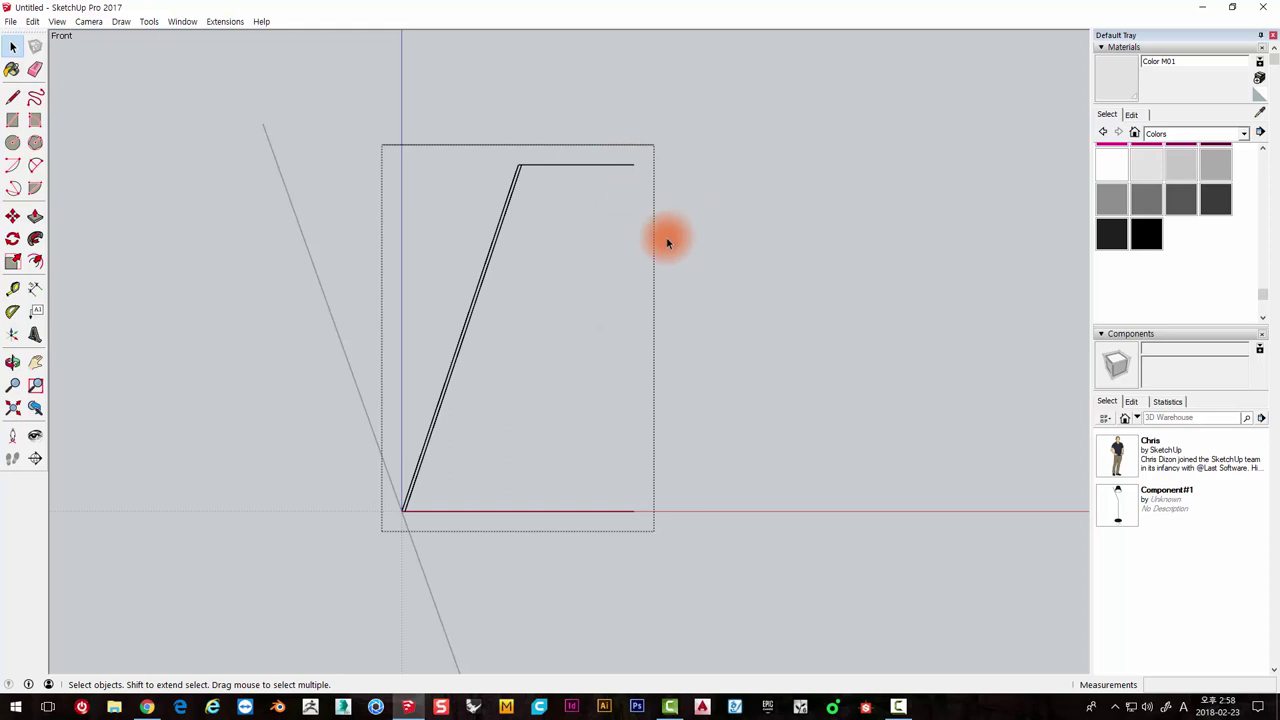
left_click(506, 127)
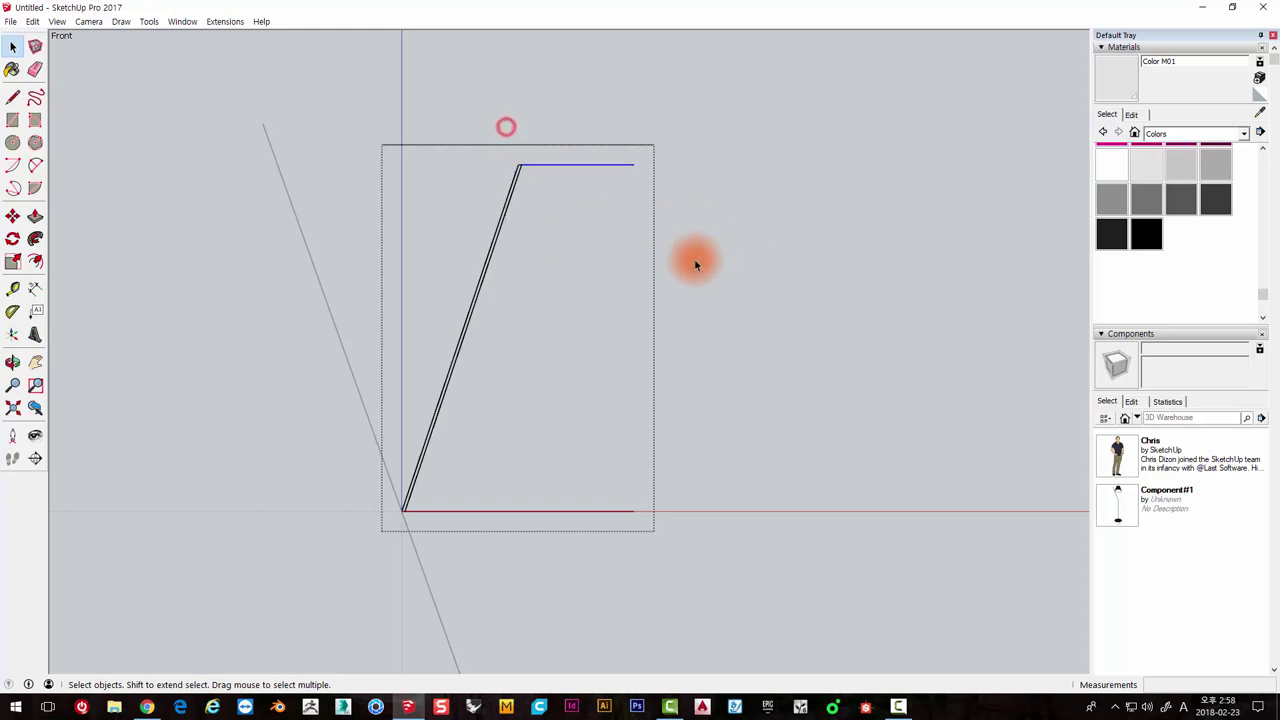
left_click(306, 497)
scroll(713, 504, "down", 3)
scroll(713, 504, "down", 3)
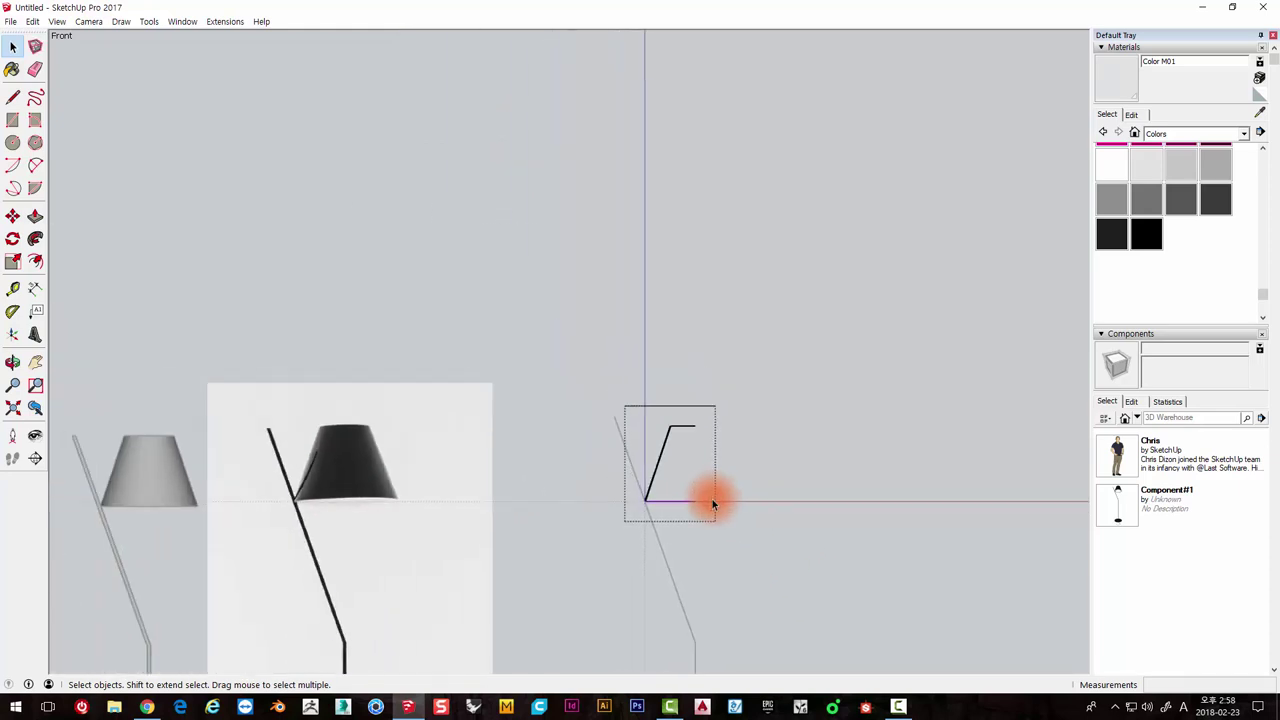
left_click(743, 489)
middle_click_drag(717, 637, 661, 310, "shift")
scroll(661, 310, "down", 2)
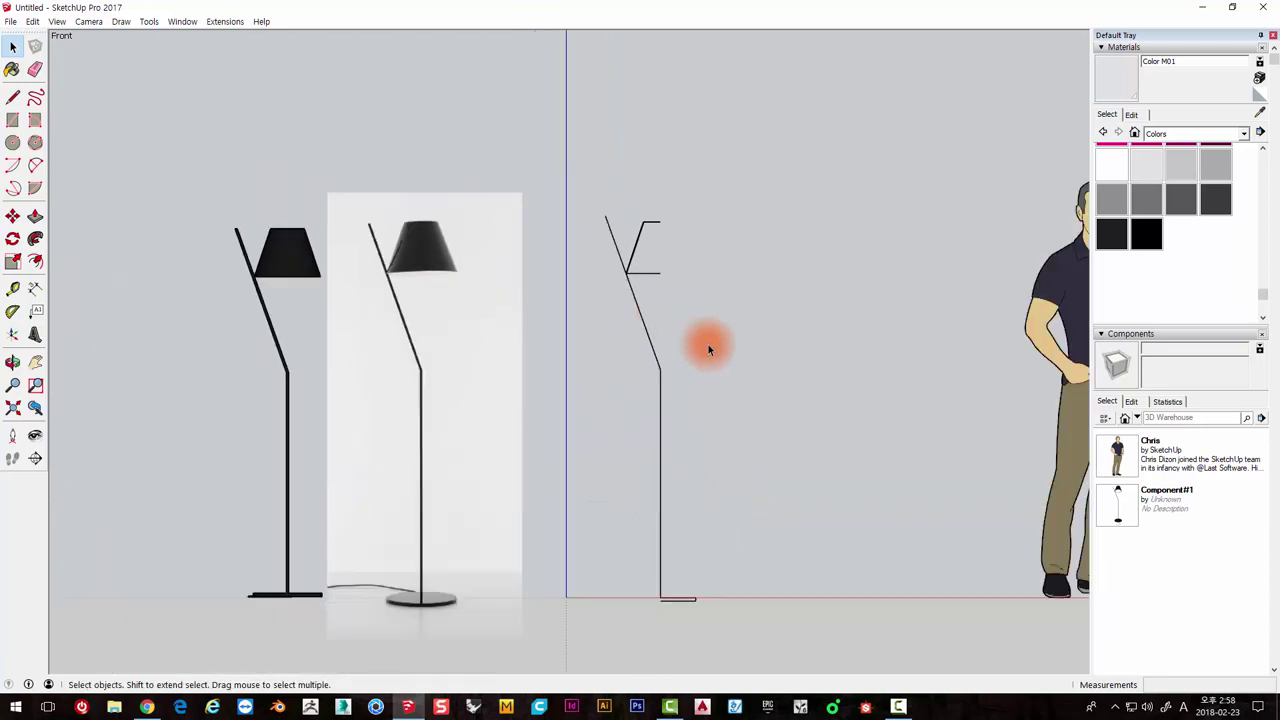
mouse_move(720, 358)
middle_mouse_down()
mouse_move(615, 530)
mouse_move(614, 363)
mouse_move(600, 451)
mouse_move(620, 357)
middle_mouse_up()
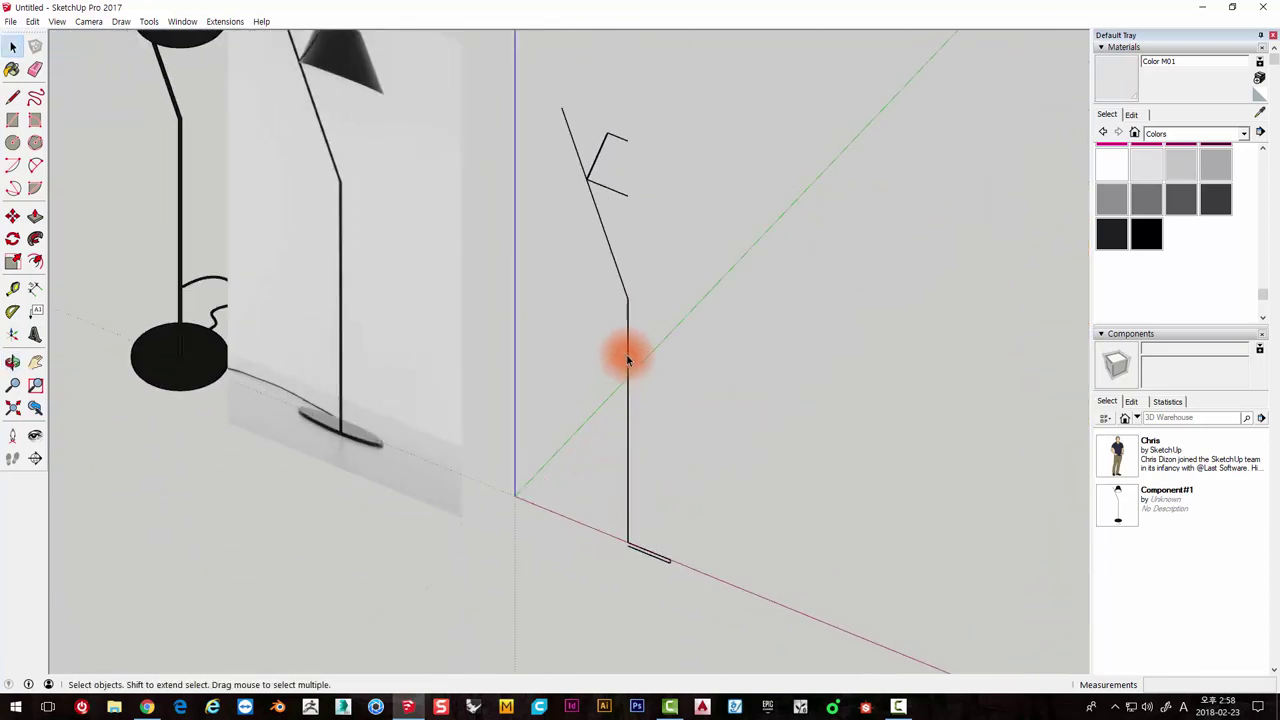
Show the Extrusion Tools toolbar and nudge it into place
right_click(25, 491)
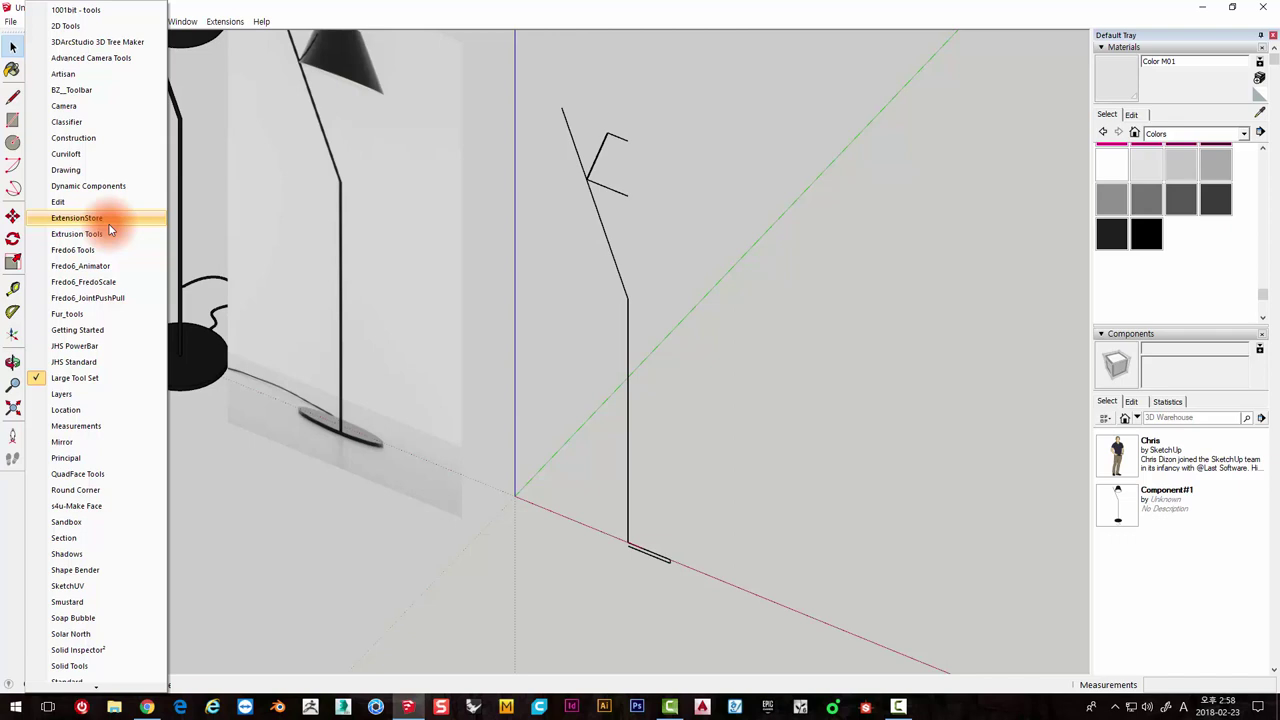
left_click(103, 234)
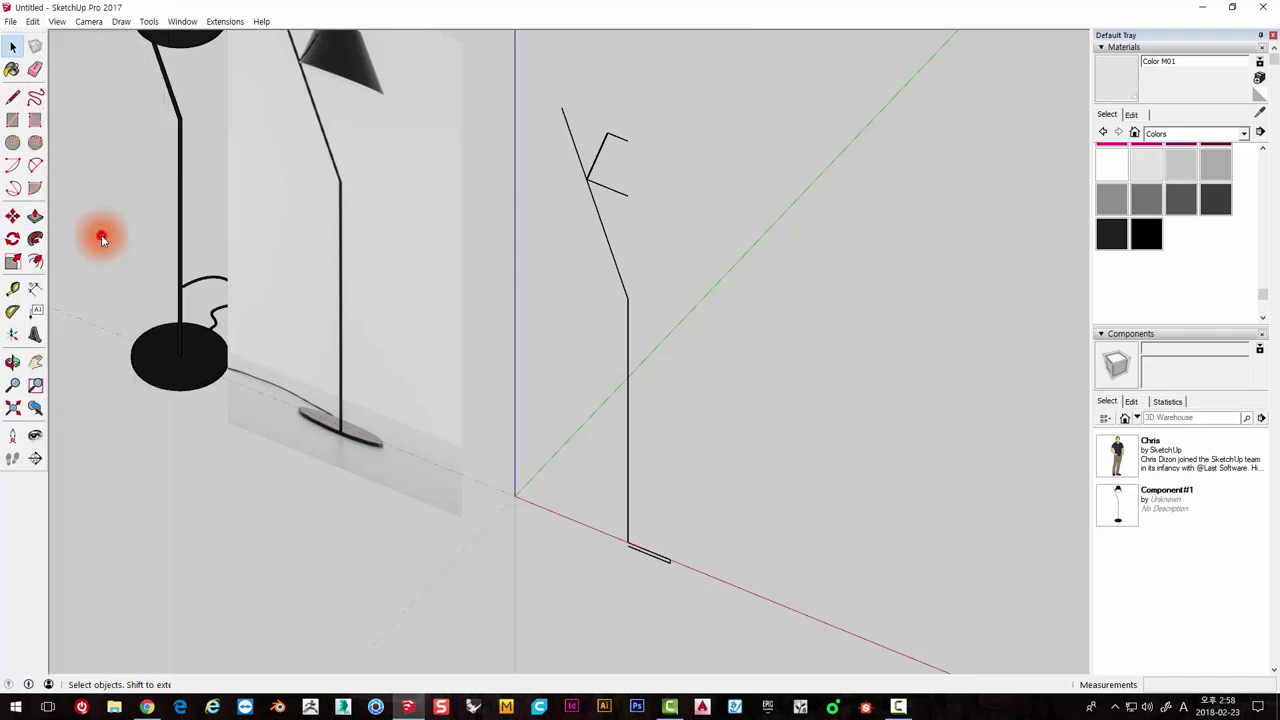
left_click_drag(288, 110, 254, 107)
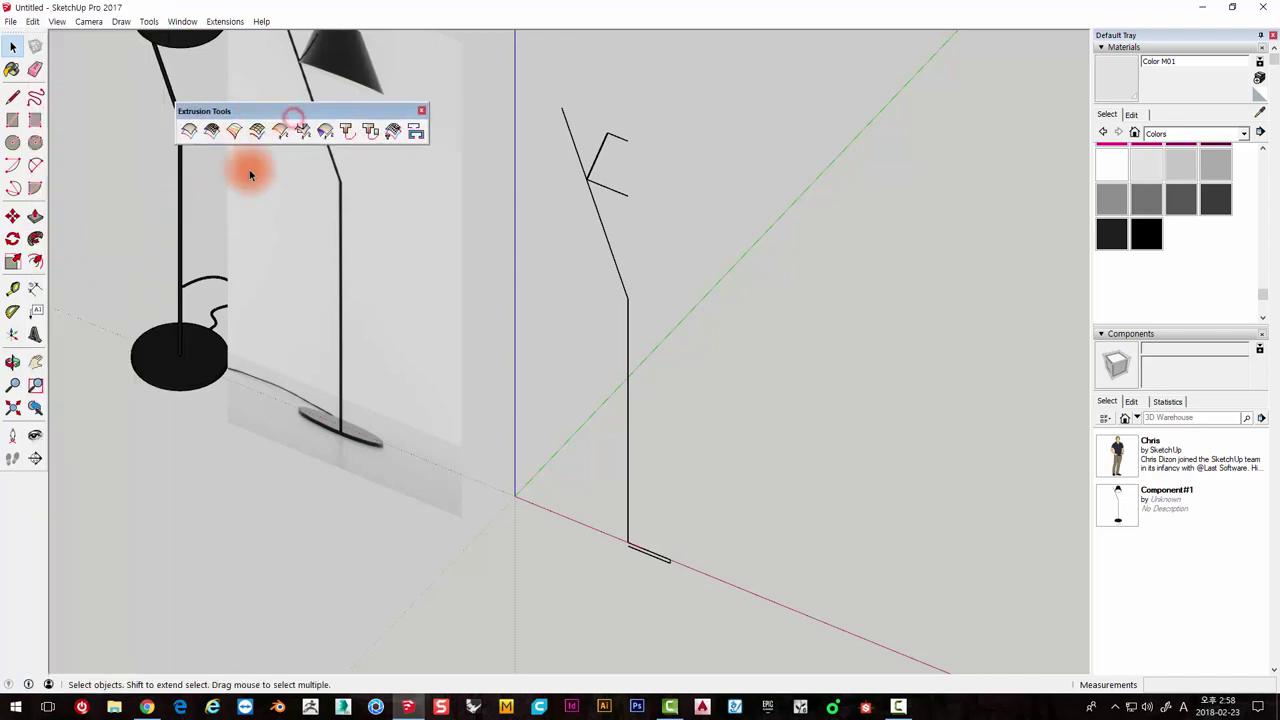
Show the JHS PowerBar toolbar and place it beside Extrusion Tools
right_click(30, 484)
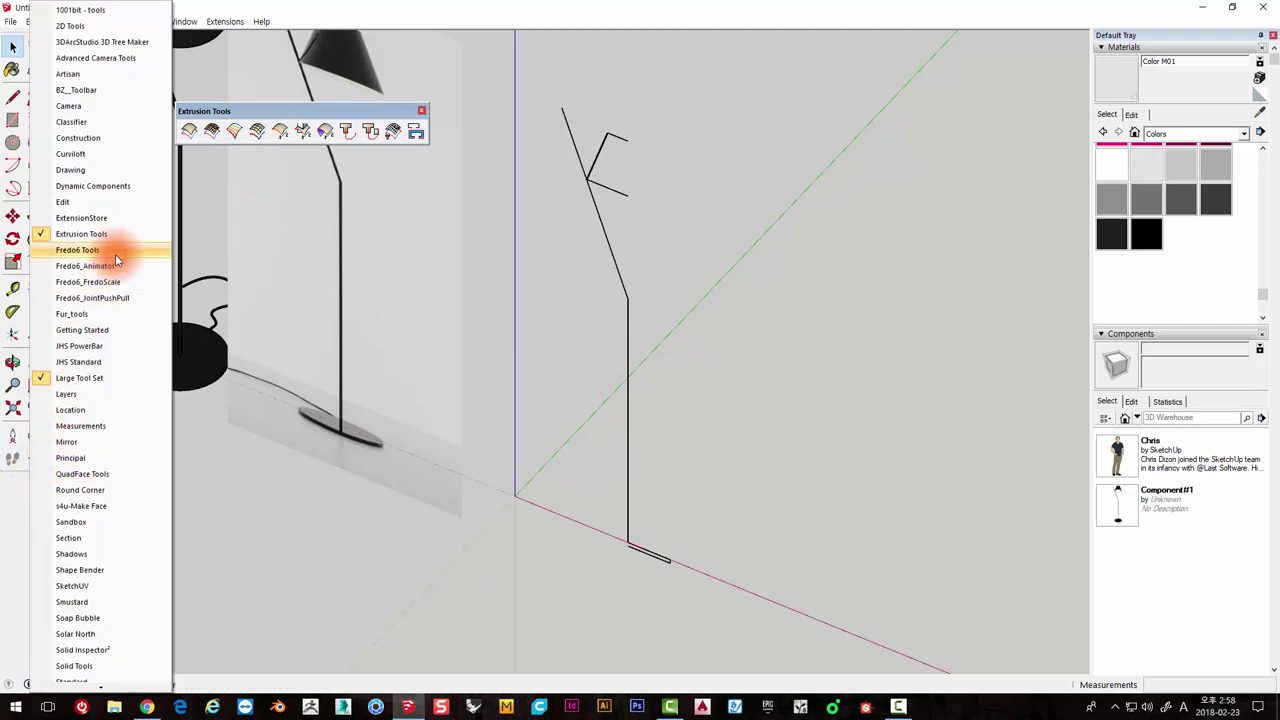
left_click(80, 346)
left_click_drag(830, 160, 330, 166)
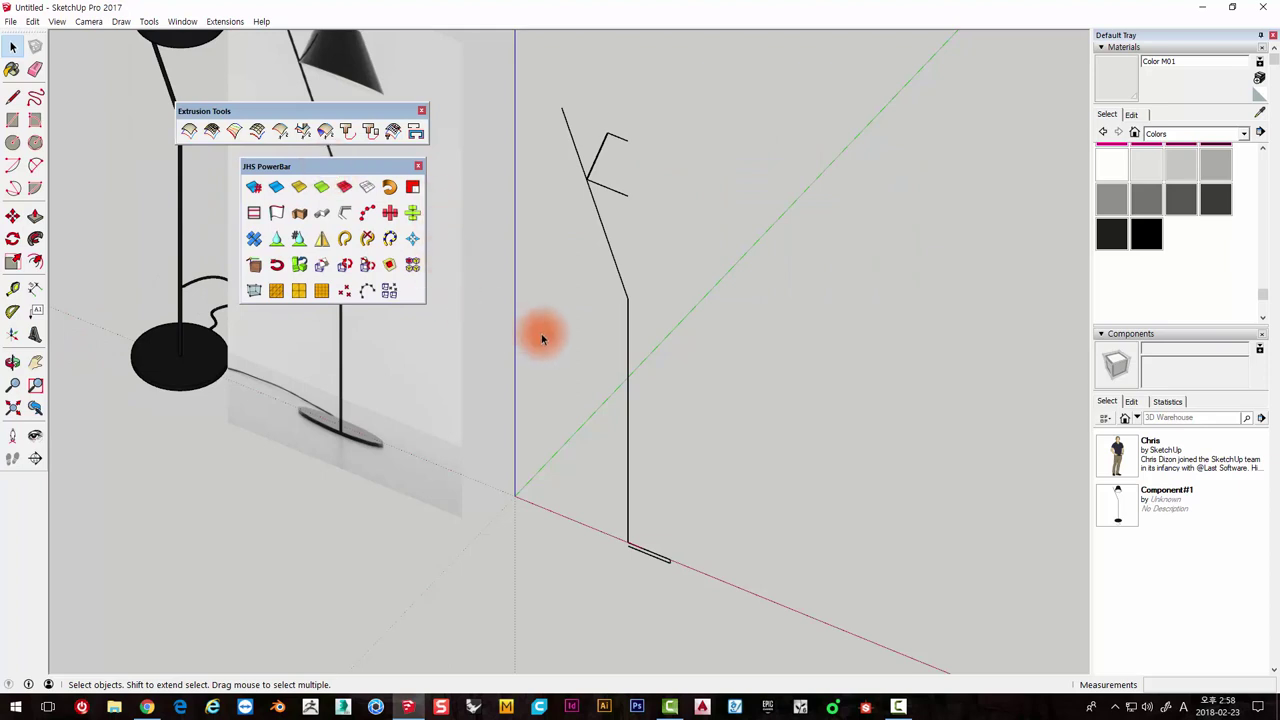
scroll(543, 337, "up", 1)
scroll(614, 163, "up", 1)
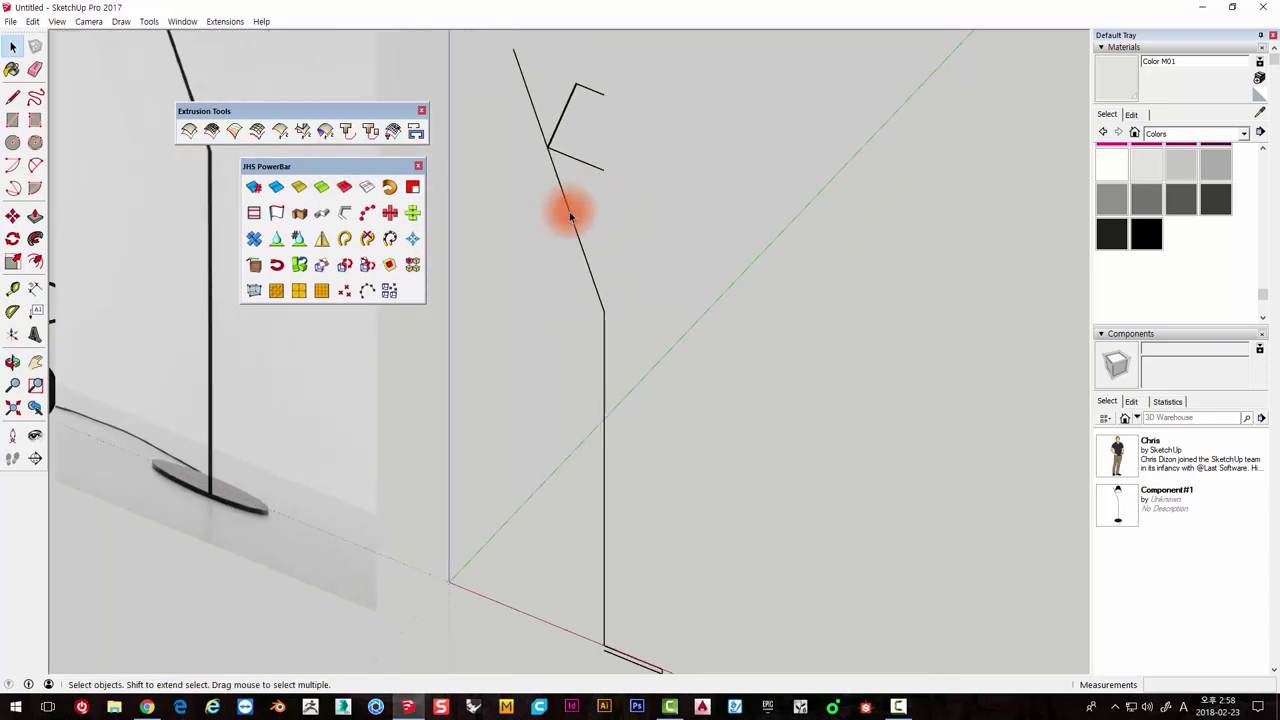
Select and orbit the traced lamp sketch, checking the smoothing panel
left_click(570, 215)
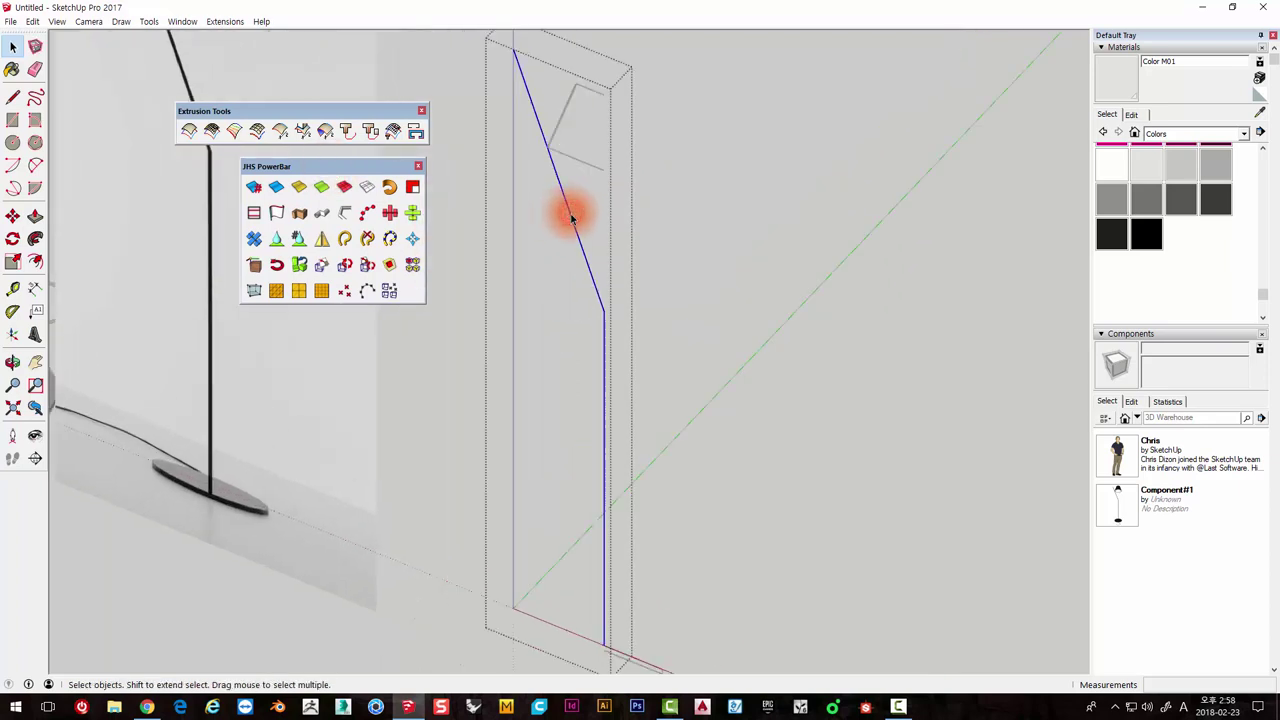
mouse_move(572, 220)
middle_mouse_down()
mouse_move(506, 337)
mouse_move(651, 249)
mouse_move(576, 341)
middle_mouse_up()
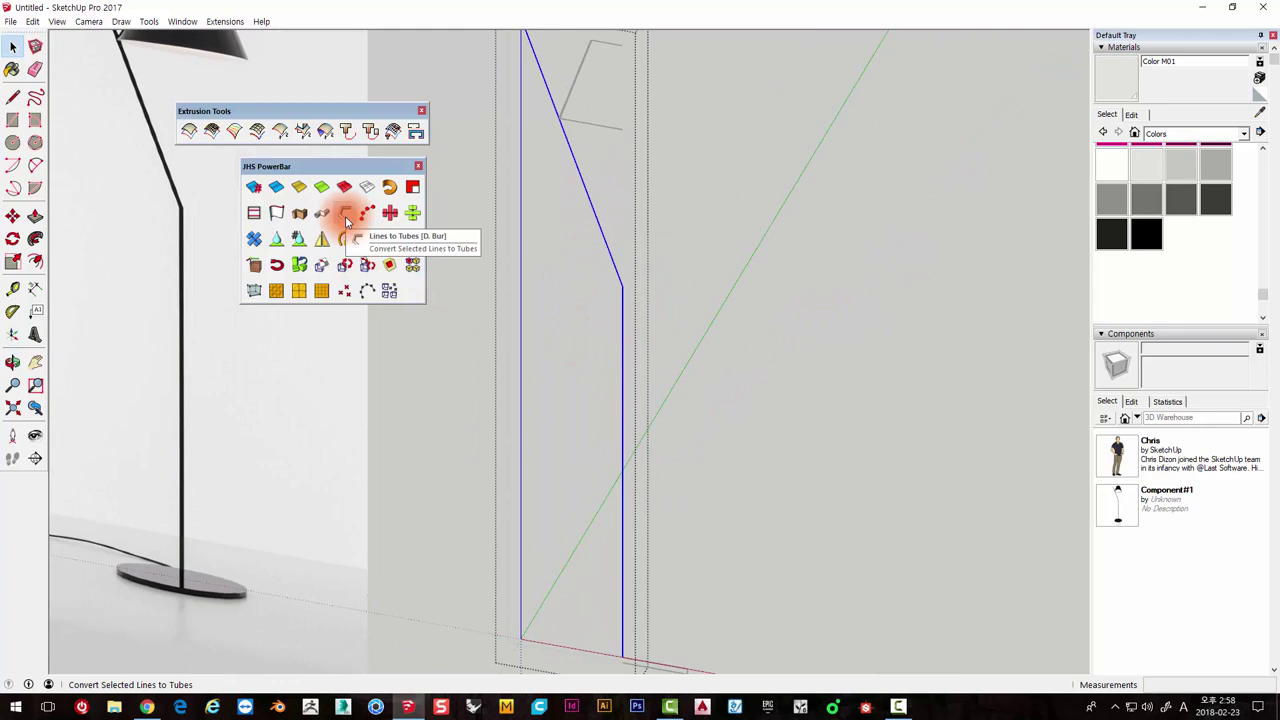
left_click(260, 188)
left_click(340, 348)
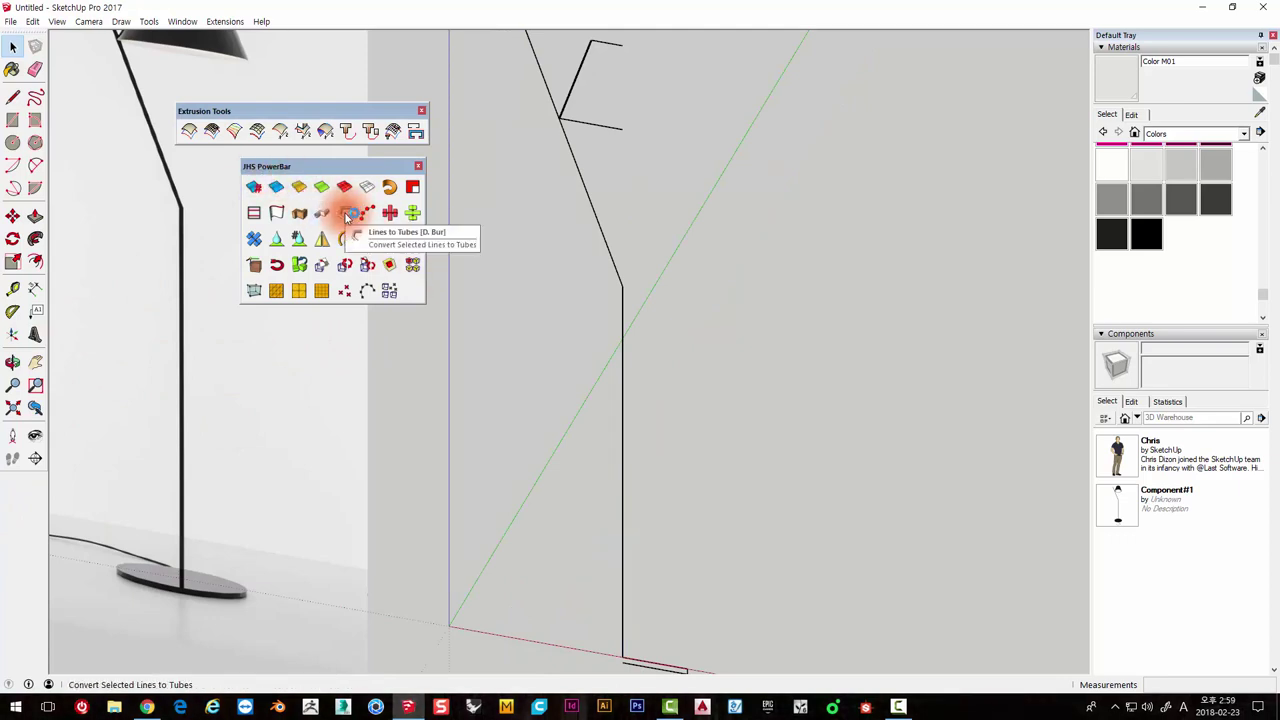
Open the lamp profile component for editing and zoom in on the stem
left_click(659, 249)
scroll(517, 414, "down", 3)
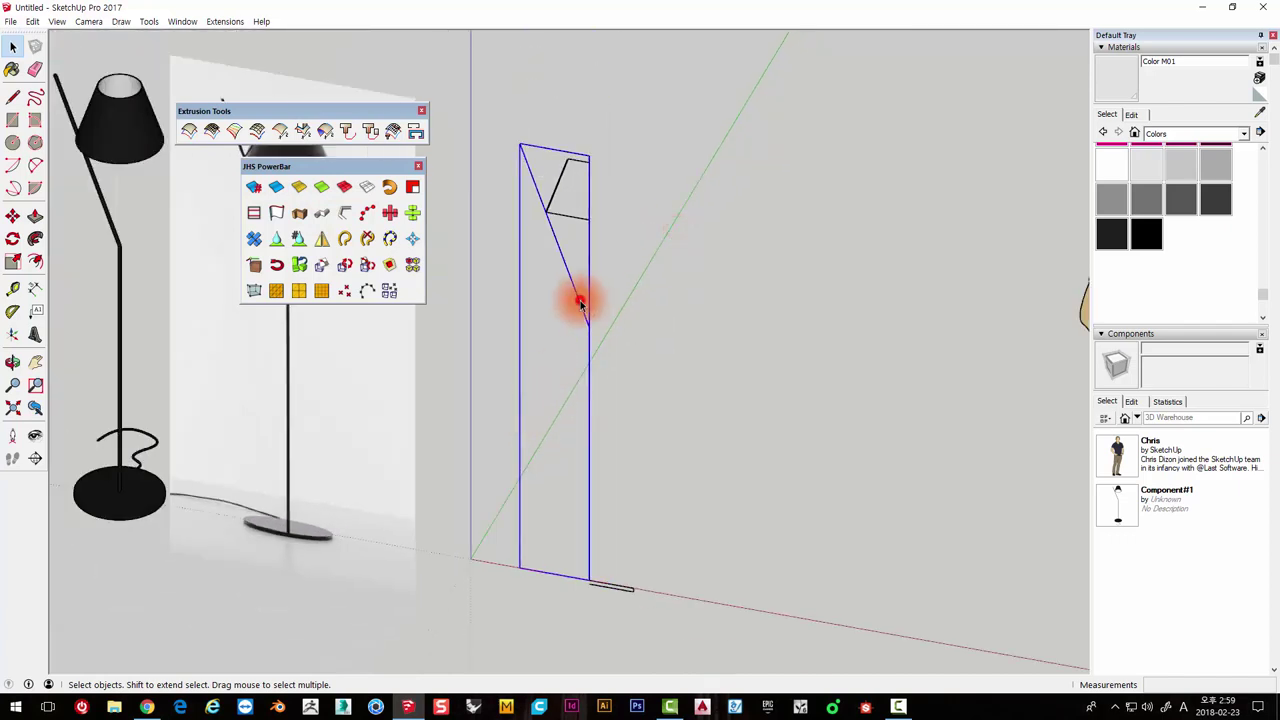
double_click(580, 302)
scroll(586, 349, "up", 3)
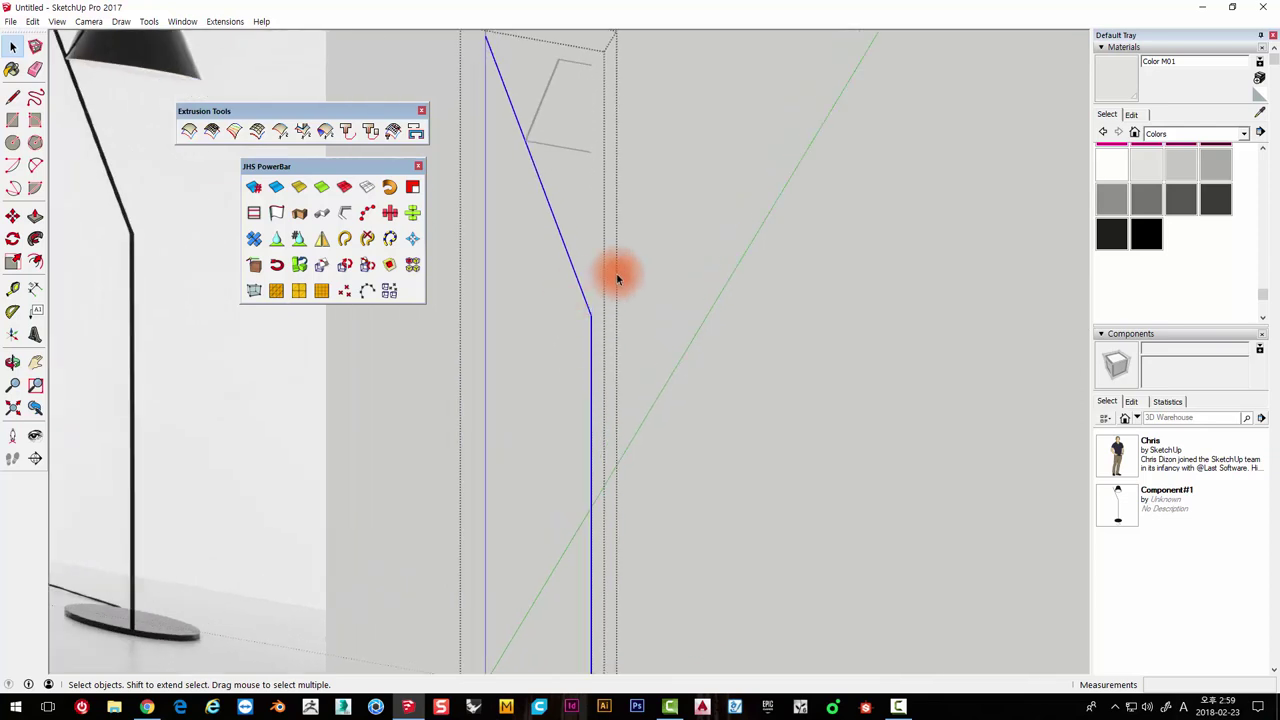
scroll(591, 251, "down", 1)
scroll(560, 190, "down", 2)
scroll(485, 266, "up", 2)
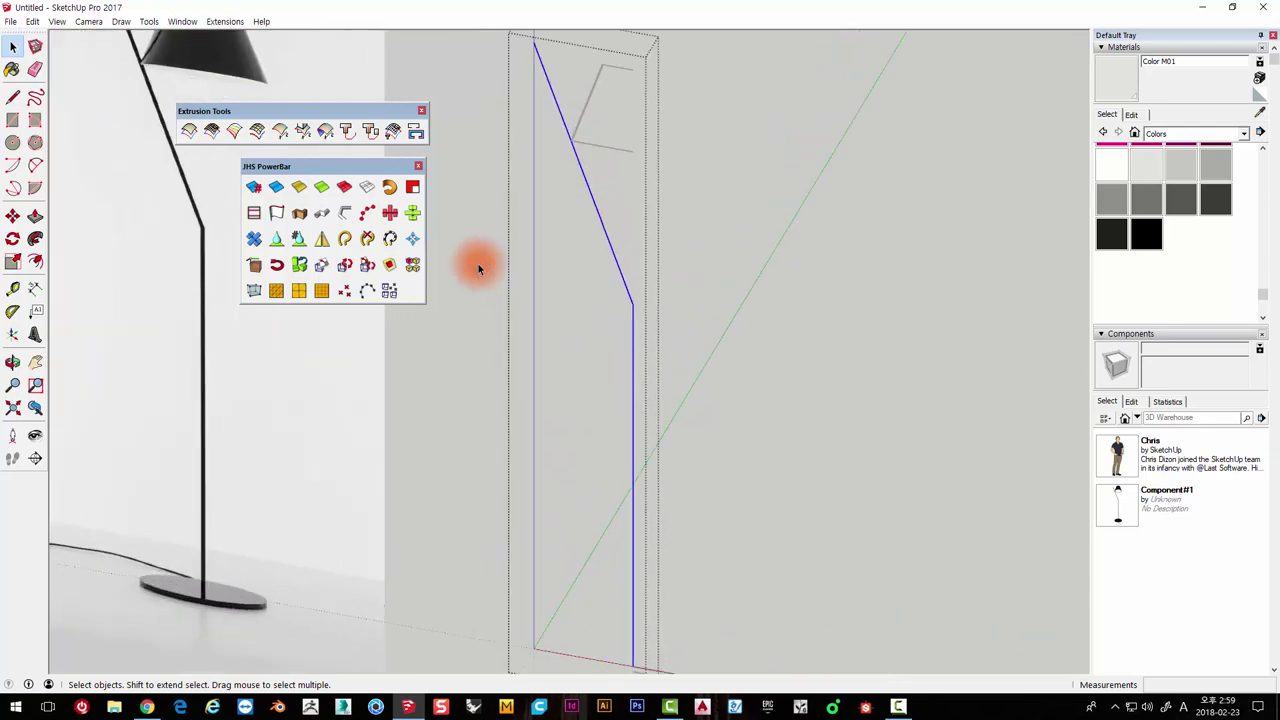
scroll(620, 310, "up", 2)
scroll(660, 254, "up", 2)
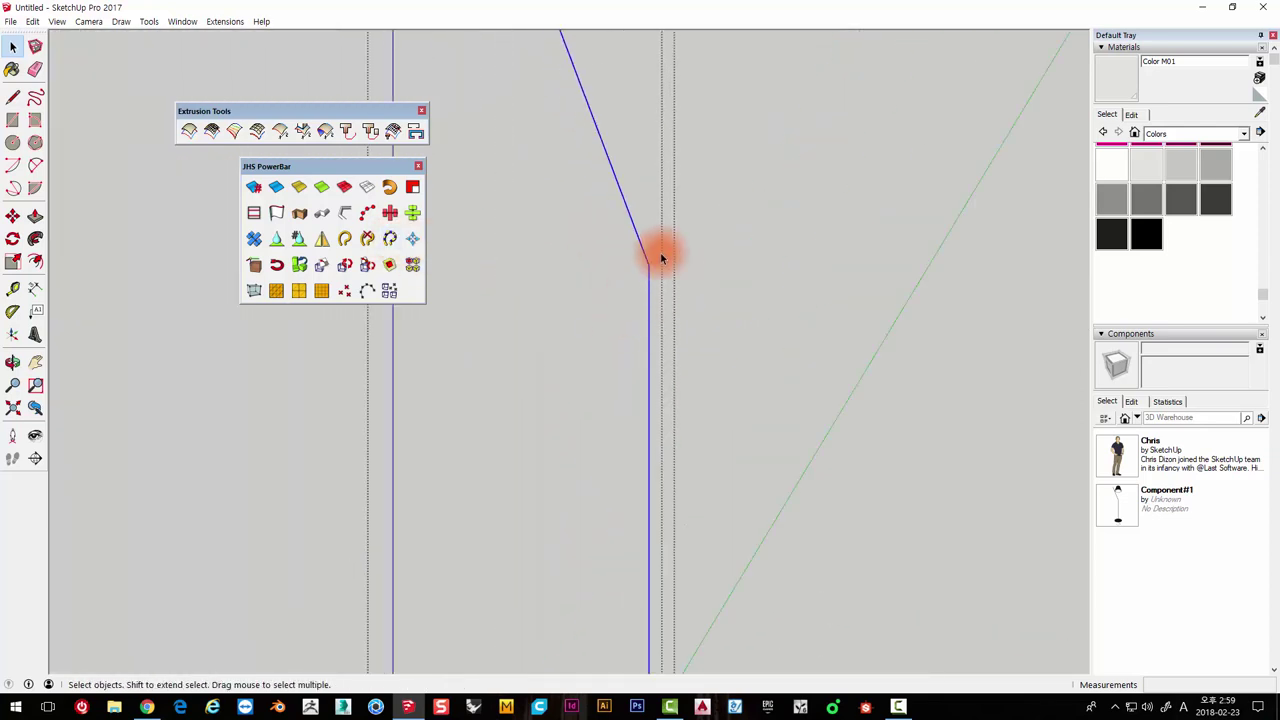
scroll(665, 240, "up", 1)
scroll(640, 248, "down", 1)
scroll(580, 257, "down", 2)
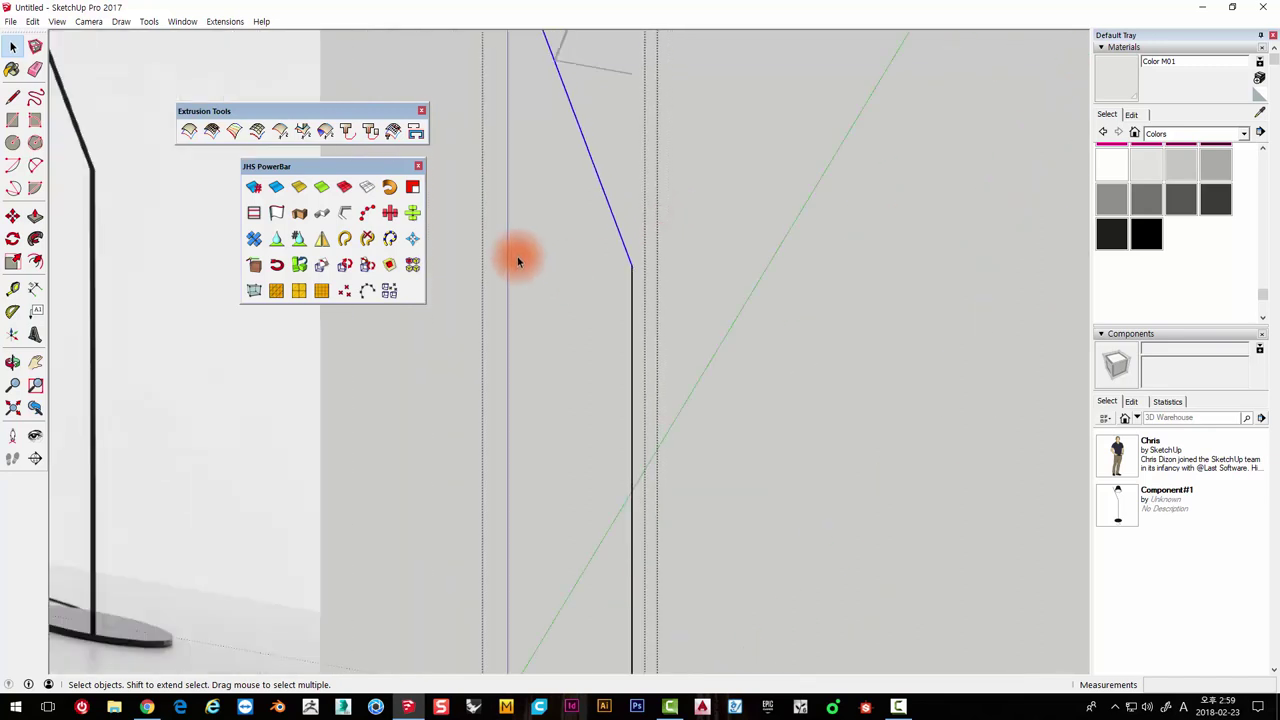
Select the stem's vertical edge and add its diagonal edge to the selection
left_click_drag(689, 397, 580, 326)
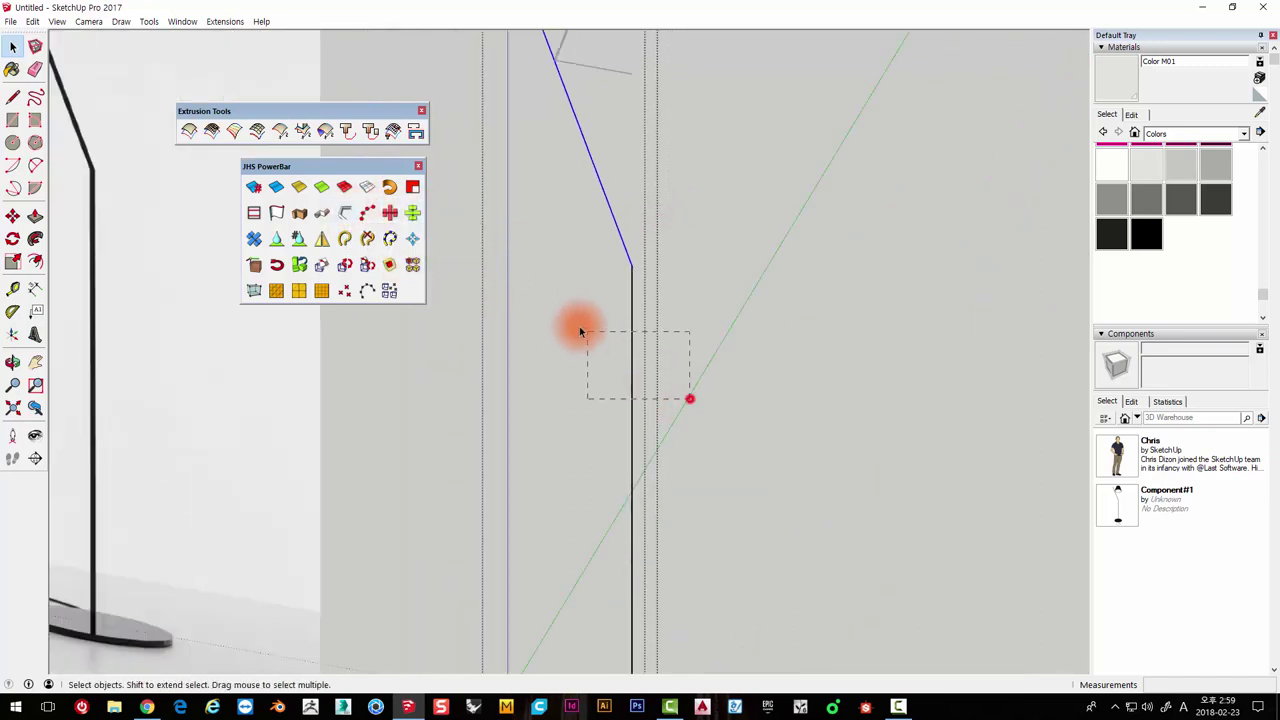
left_click(675, 170)
left_click_drag(666, 331, 632, 314)
scroll(685, 235, "down", 1)
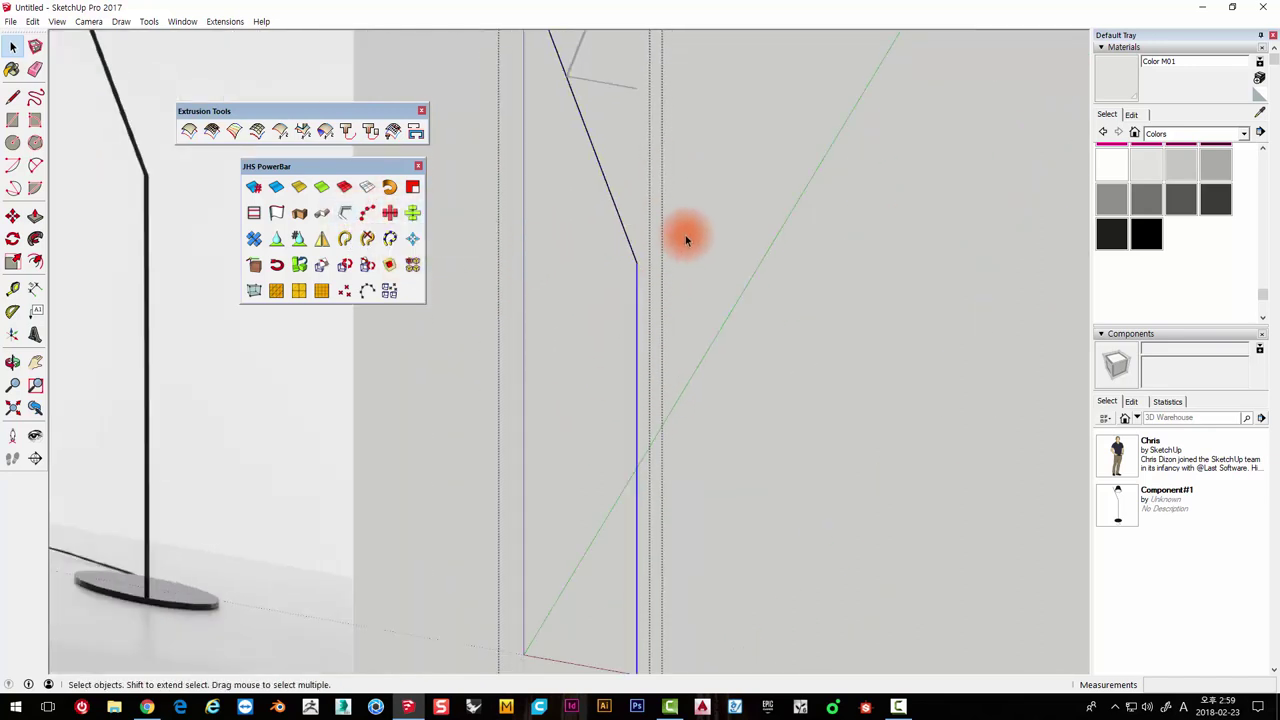
scroll(660, 215, "down", 2)
scroll(630, 197, "up", 3)
scroll(645, 215, "up", 2)
left_click_drag(768, 292, 575, 567)
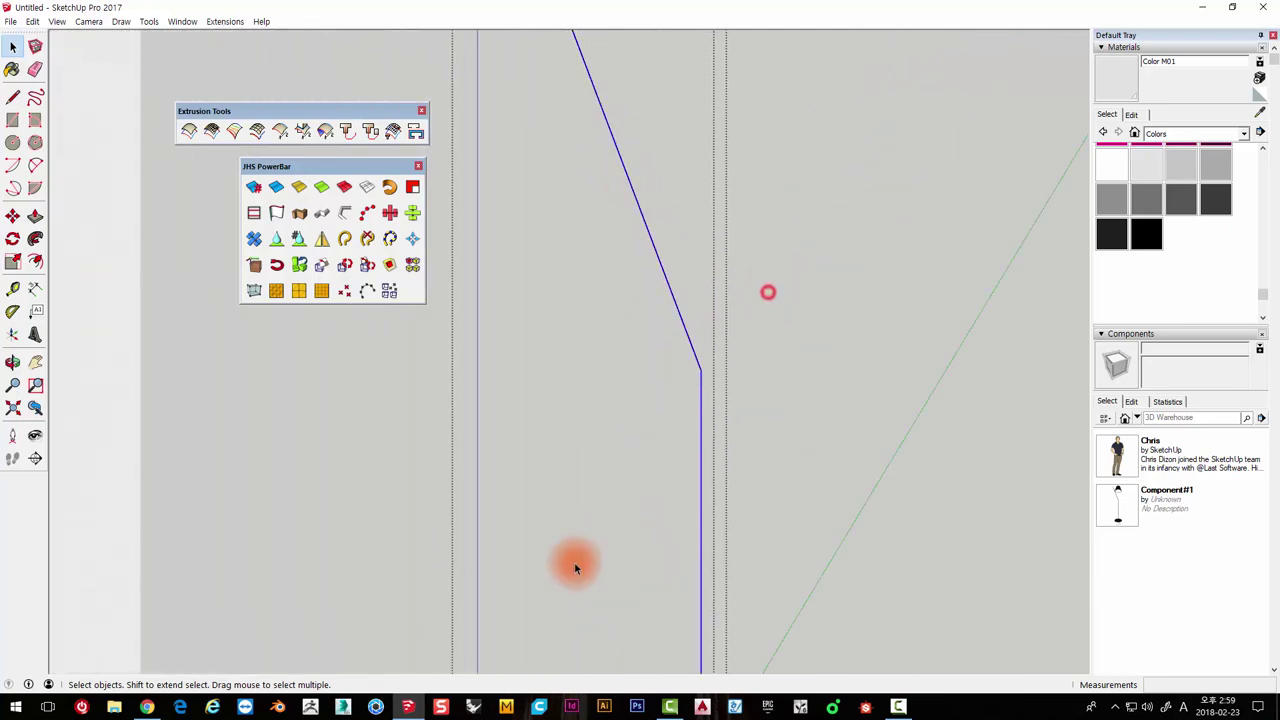
Convert the bent stem path into a tube of diameter 10 with 24-segment precision
left_click(344, 214)
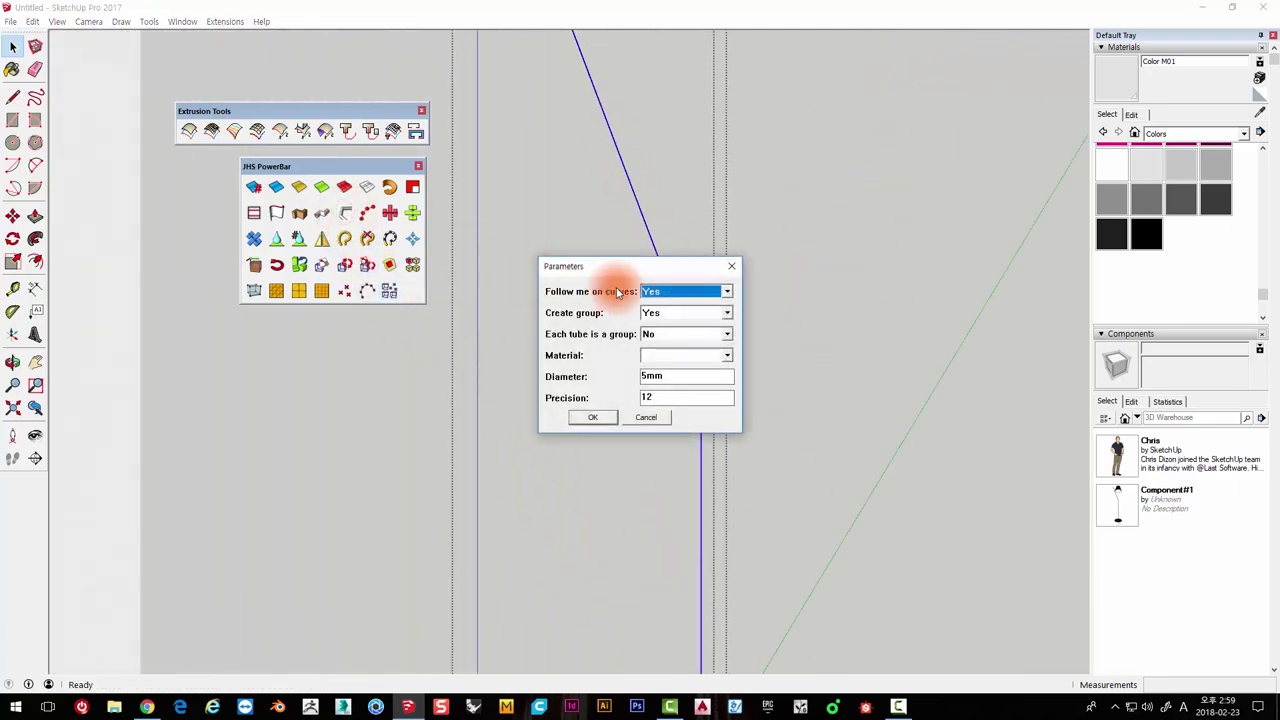
left_click_drag(623, 270, 544, 150)
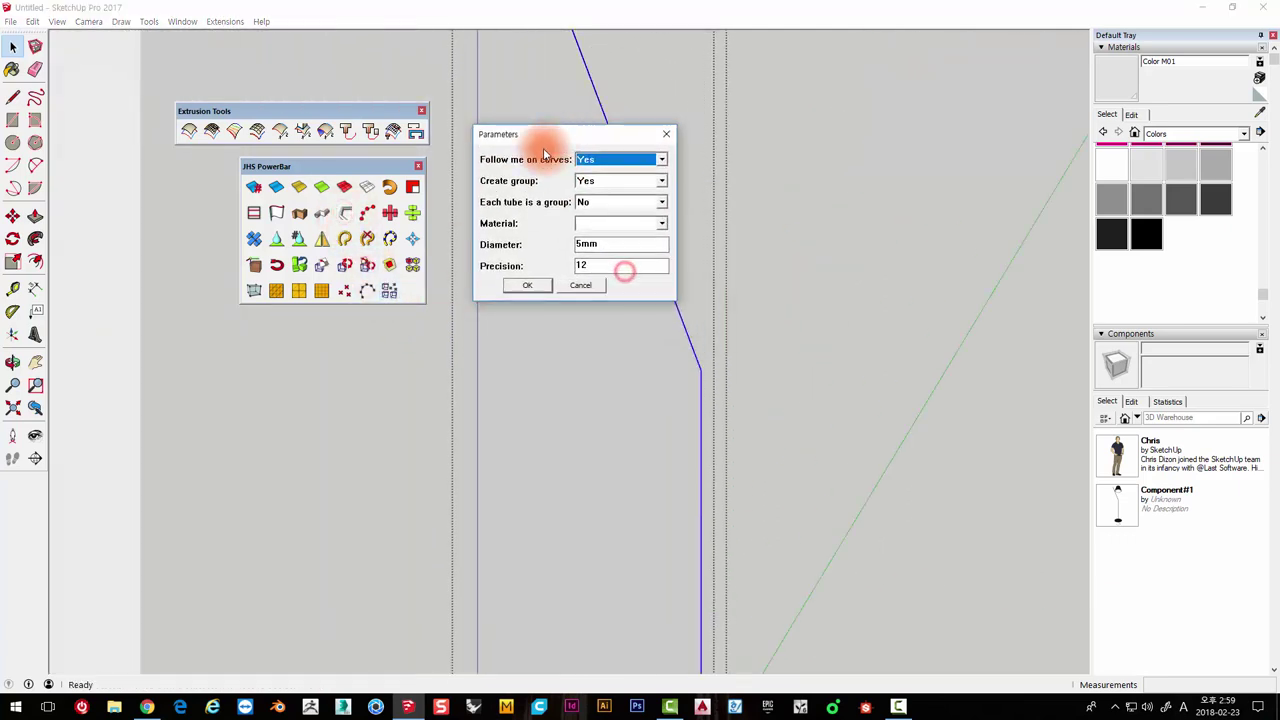
double_click(622, 248)
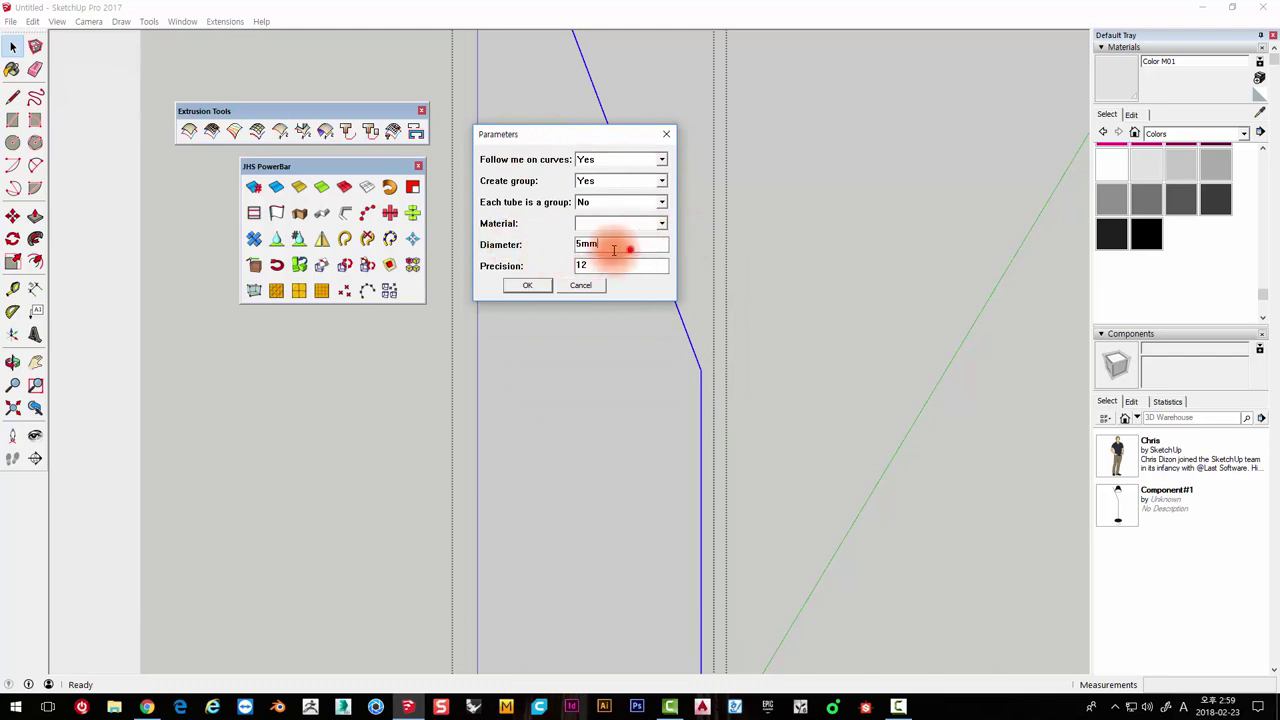
type("10")
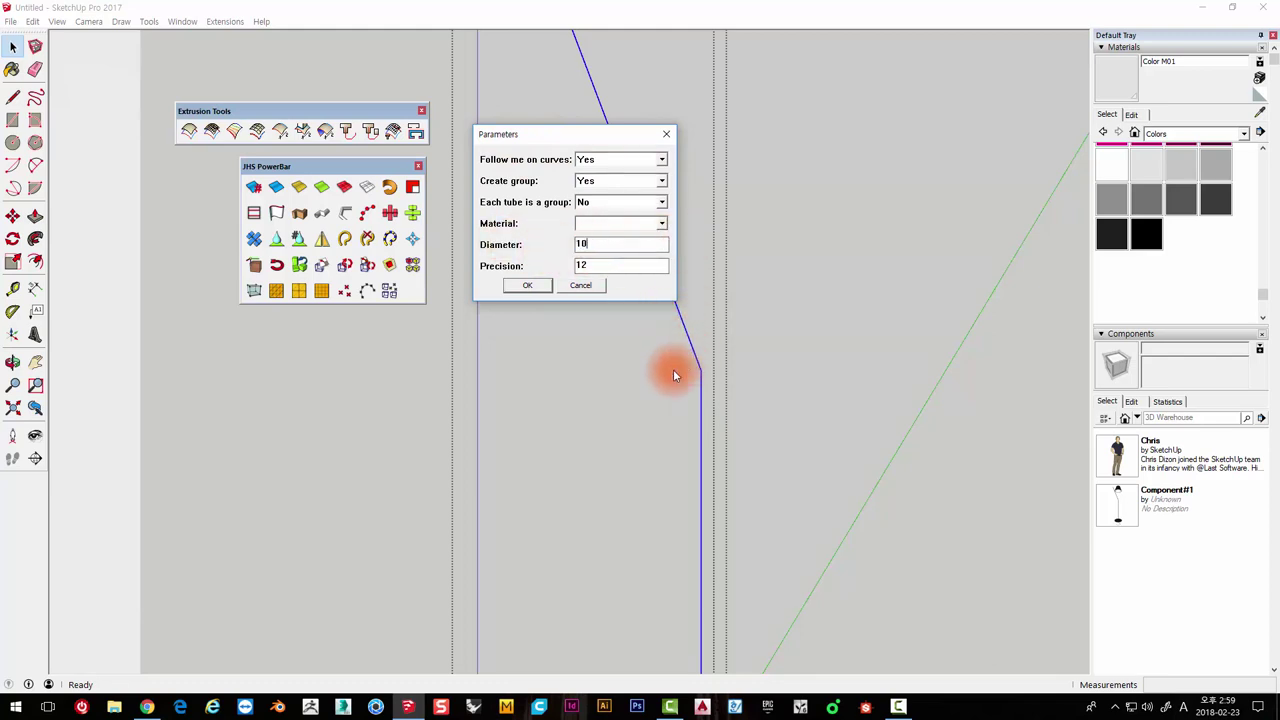
double_click(596, 266)
left_click(527, 285)
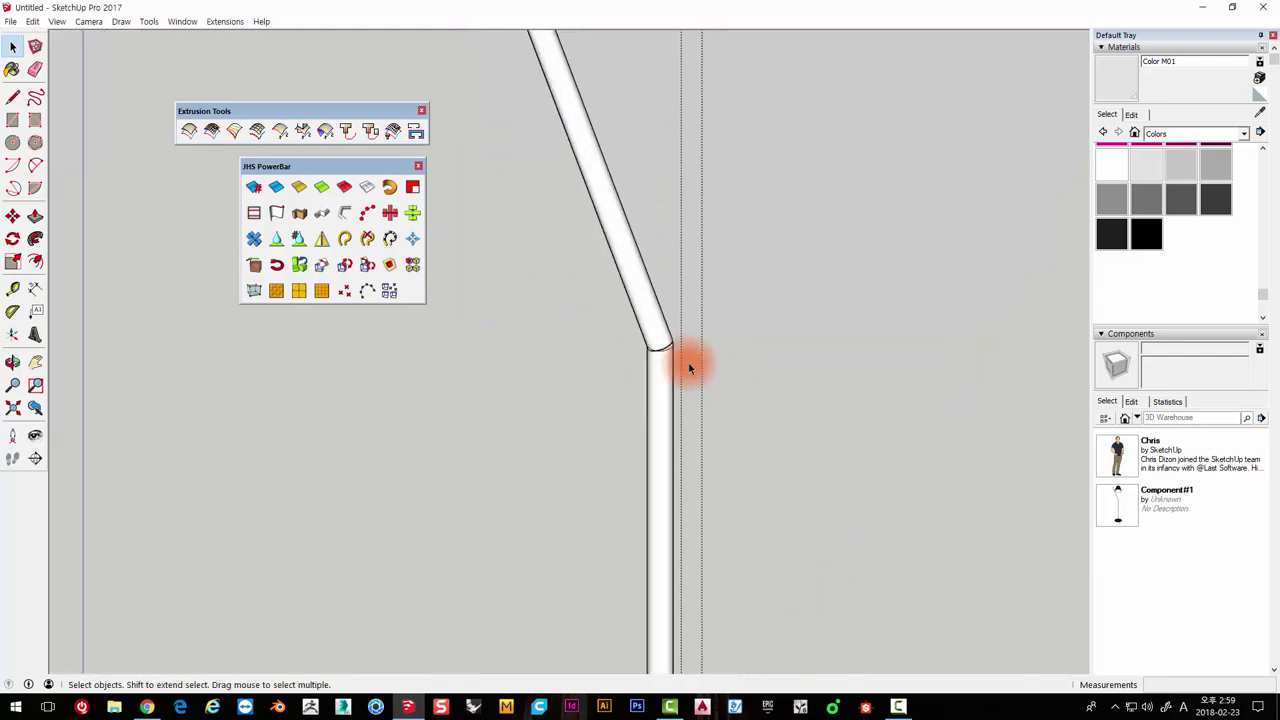
left_click(641, 315)
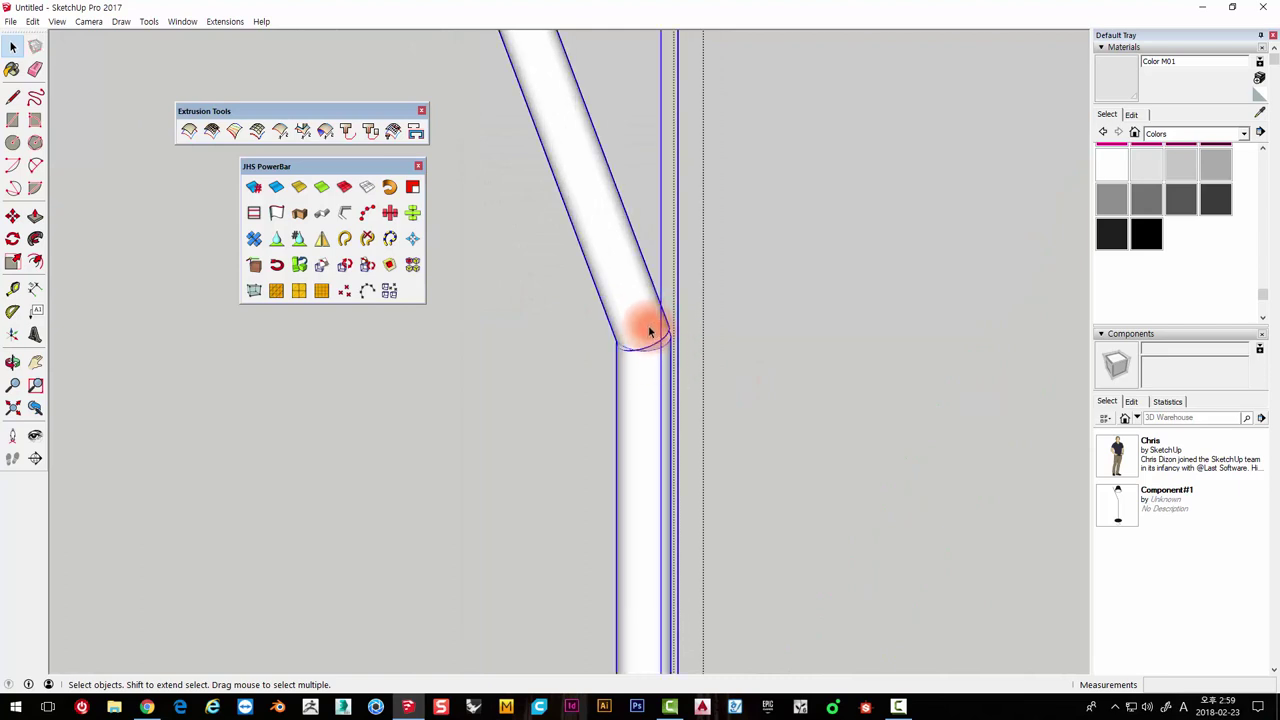
Delete the trial tube and select both the diagonal and vertical stem edges
key("Delete")
middle_click_drag(583, 223, 617, 288)
triple_click(617, 288)
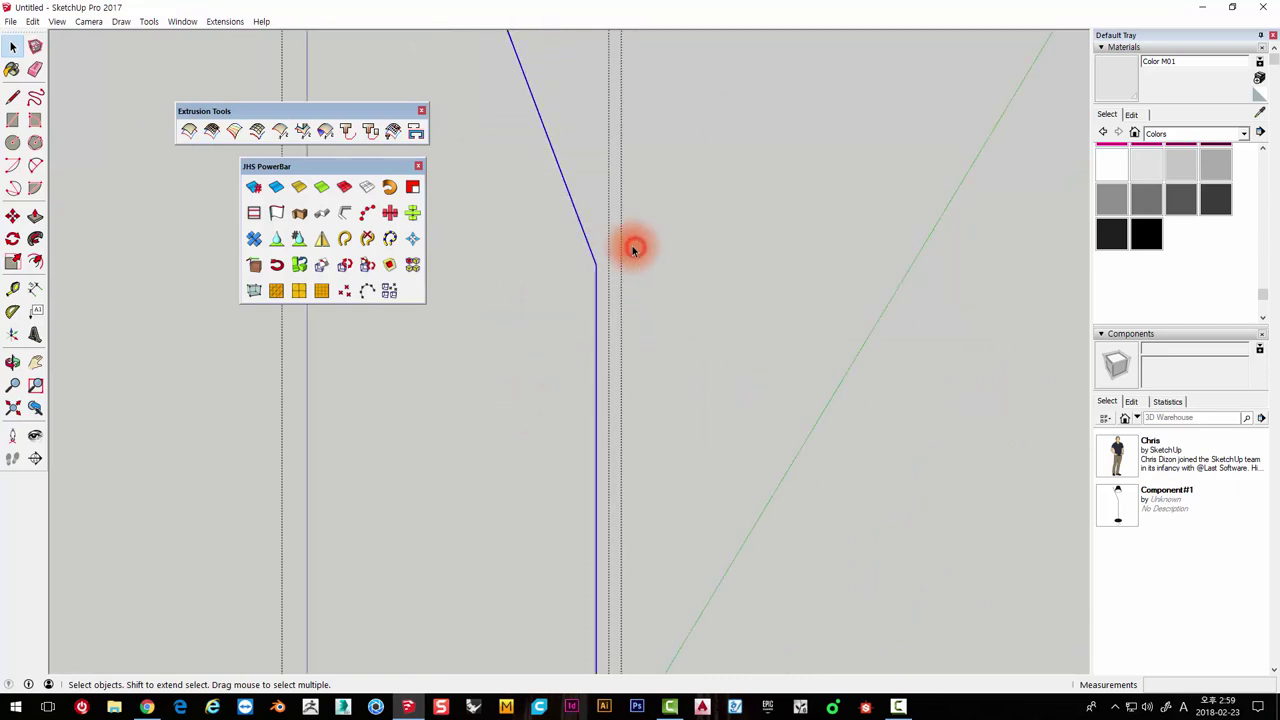
left_click(597, 354)
left_click(556, 160)
left_click(600, 300)
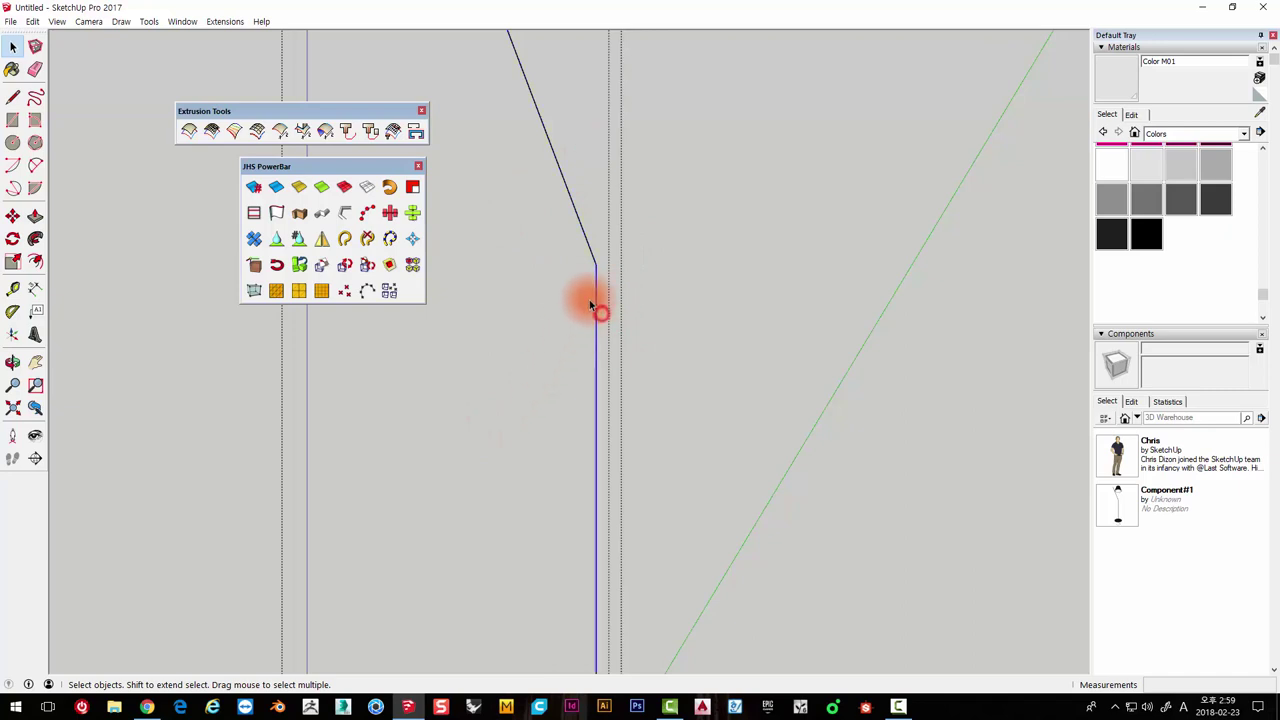
left_click(603, 163)
left_click_drag(634, 311, 557, 409)
left_click_drag(762, 140, 446, 417)
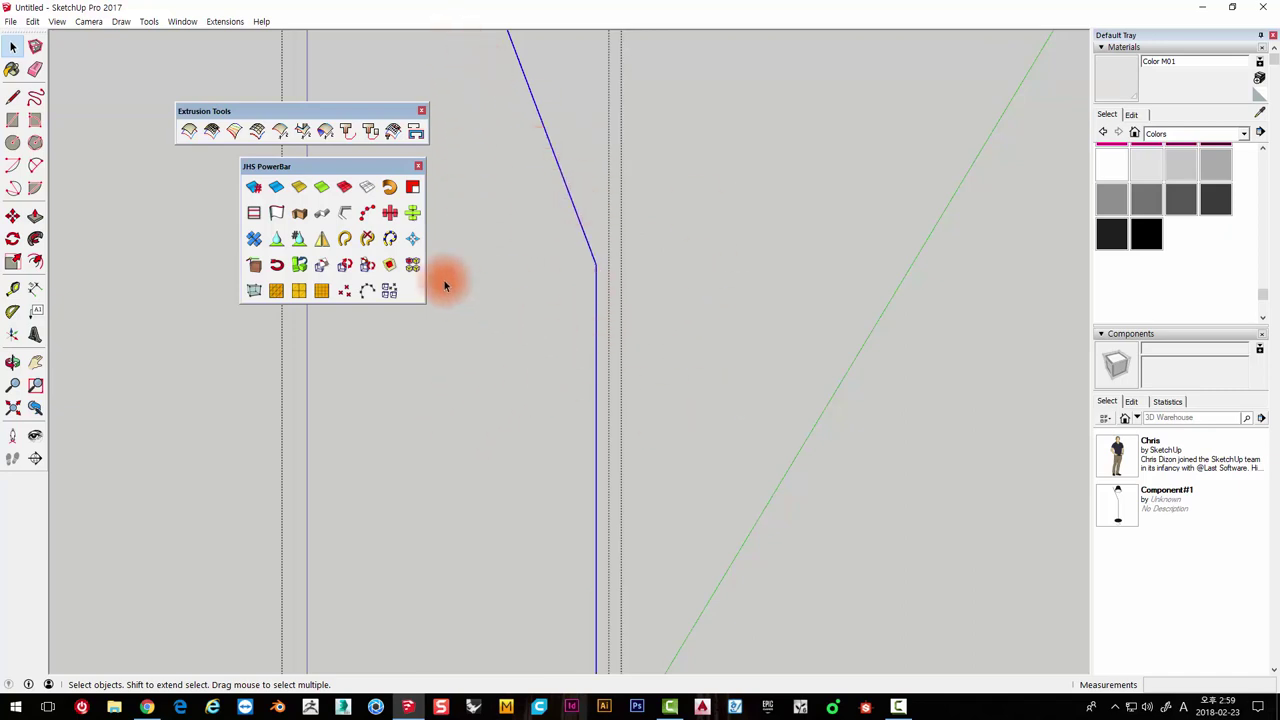
SuperWeld the two stem edges into one curve, then Explode Curve back into separate edges
left_click(345, 240)
left_click_drag(560, 155, 509, 200)
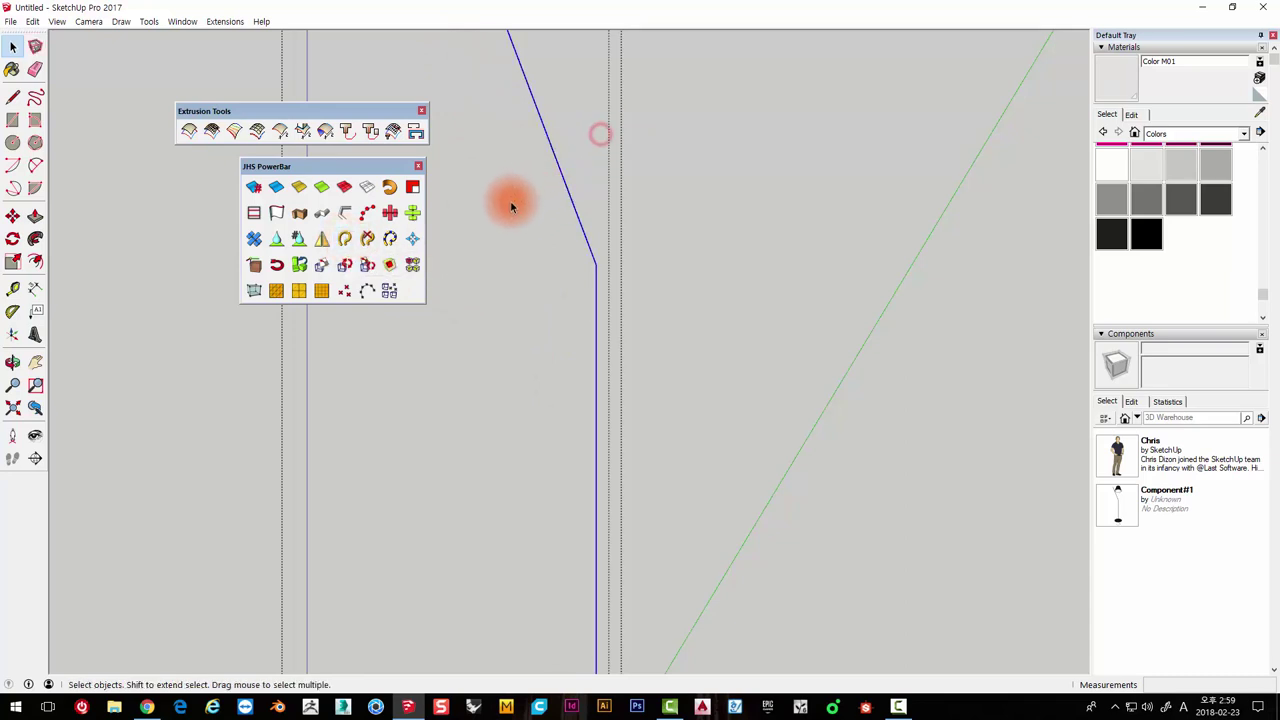
left_click_drag(629, 189, 503, 234)
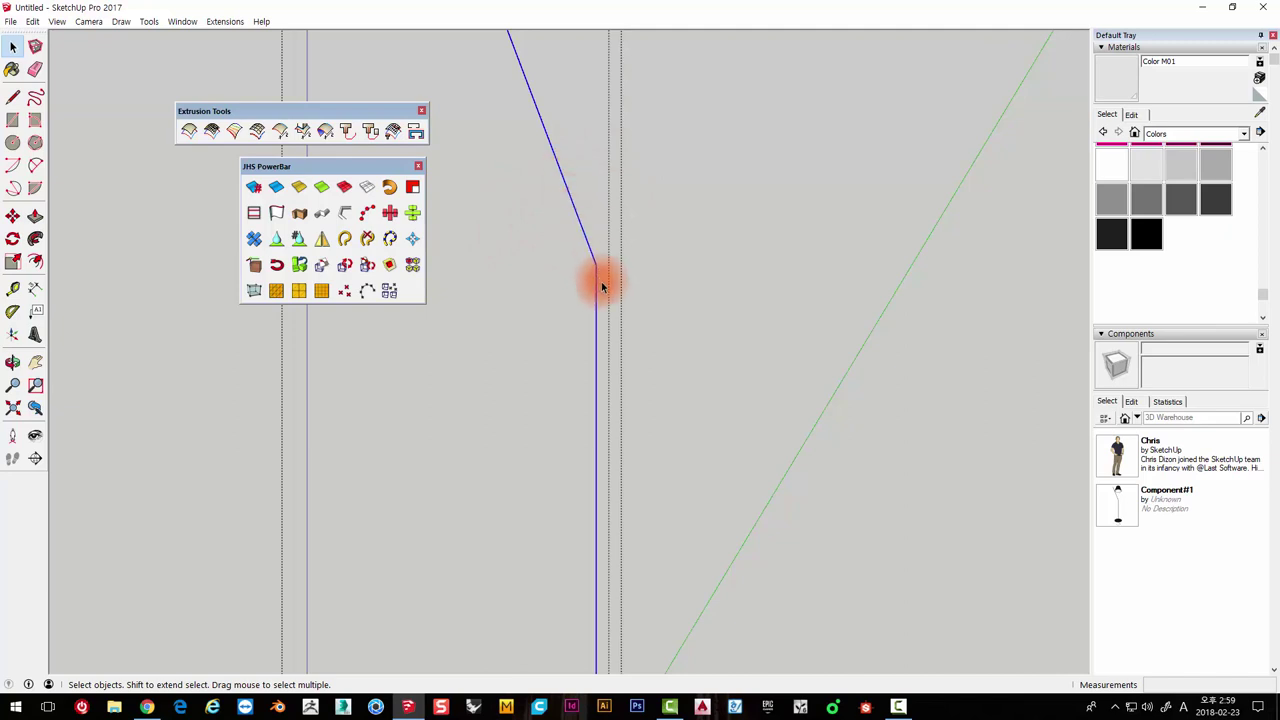
left_click_drag(673, 139, 575, 438)
scroll(566, 223, "down", 2)
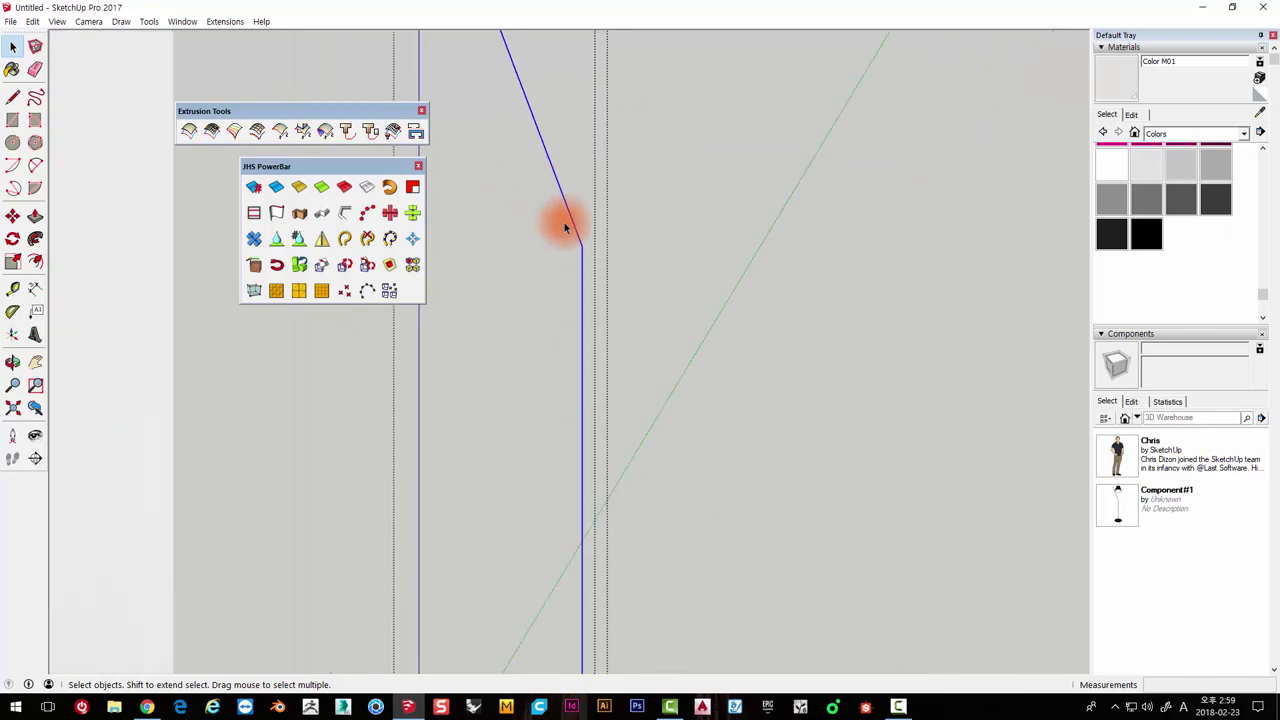
scroll(566, 223, "up", 2)
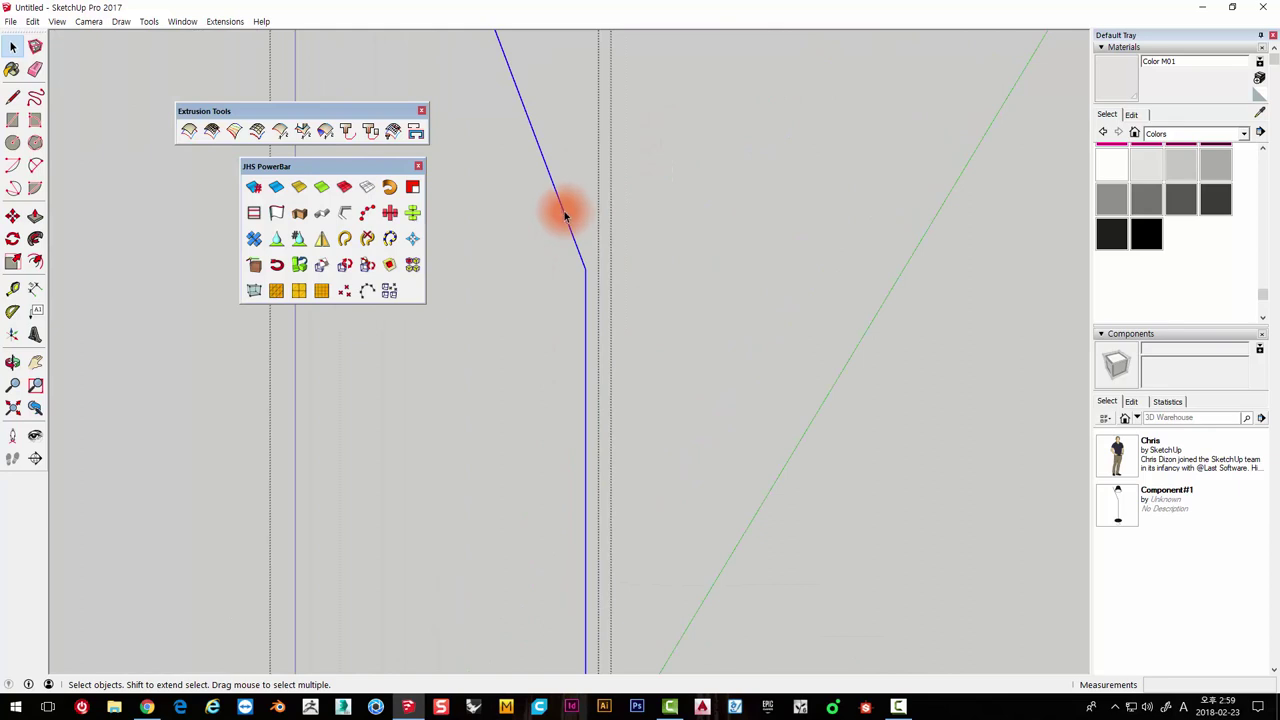
right_click(544, 165)
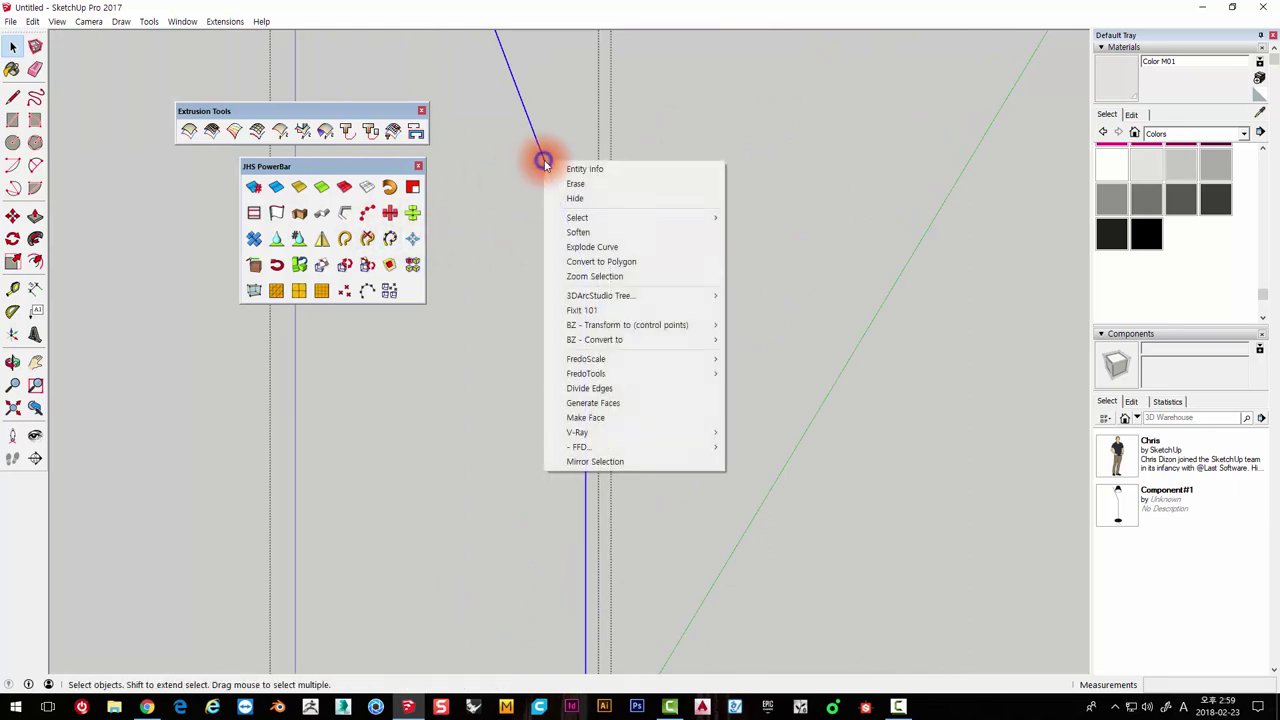
left_click(596, 247)
Reselect both stem segments for tube conversion
left_click(624, 308)
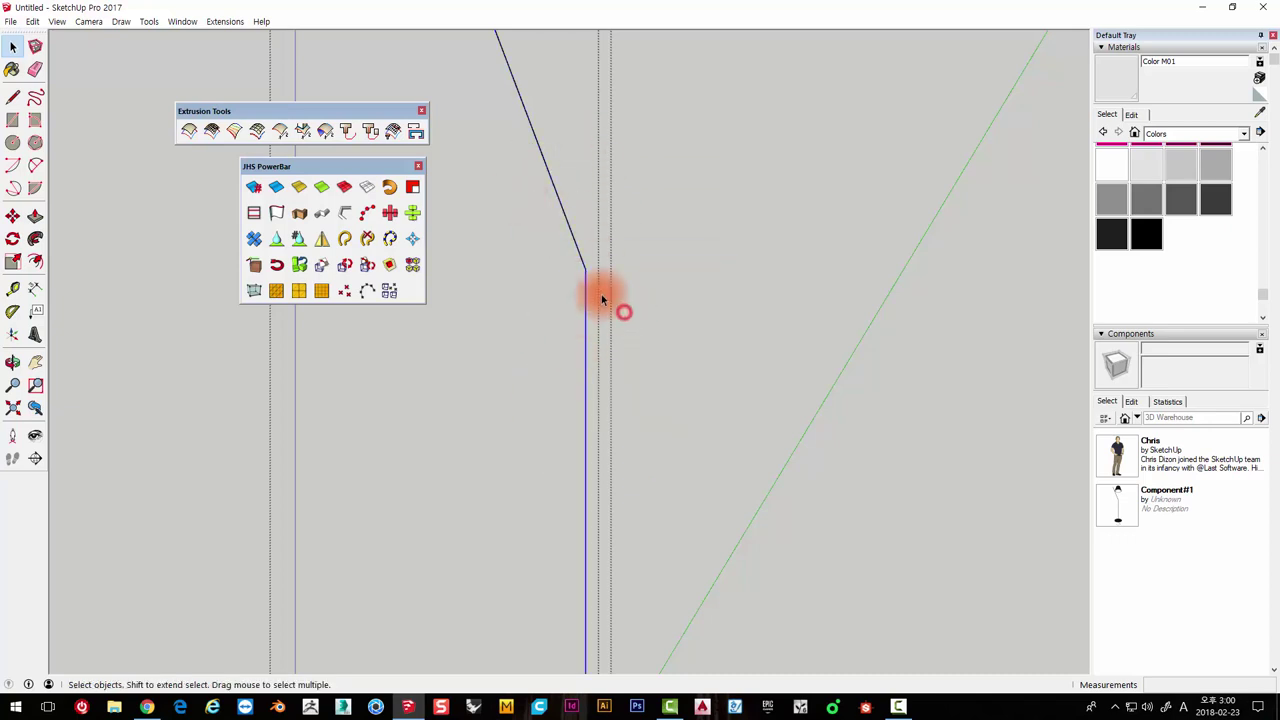
left_click_drag(626, 200, 538, 353)
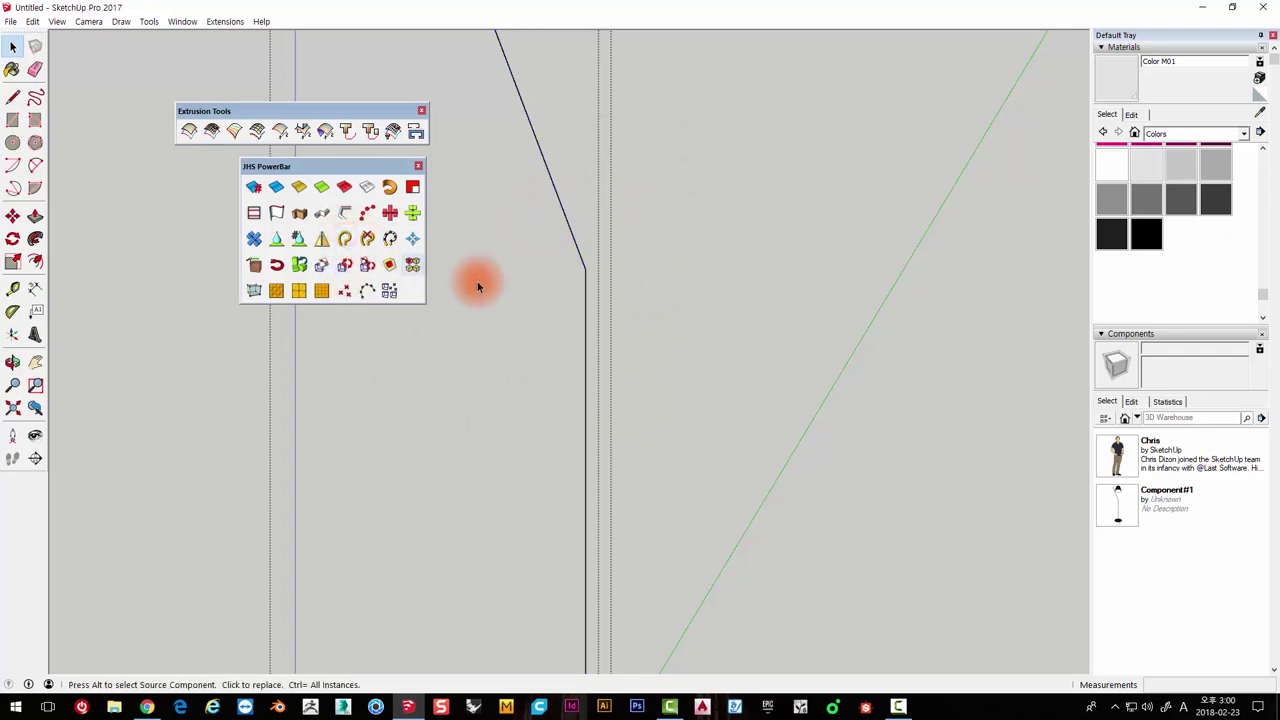
left_click_drag(615, 225, 506, 392)
left_click(343, 214)
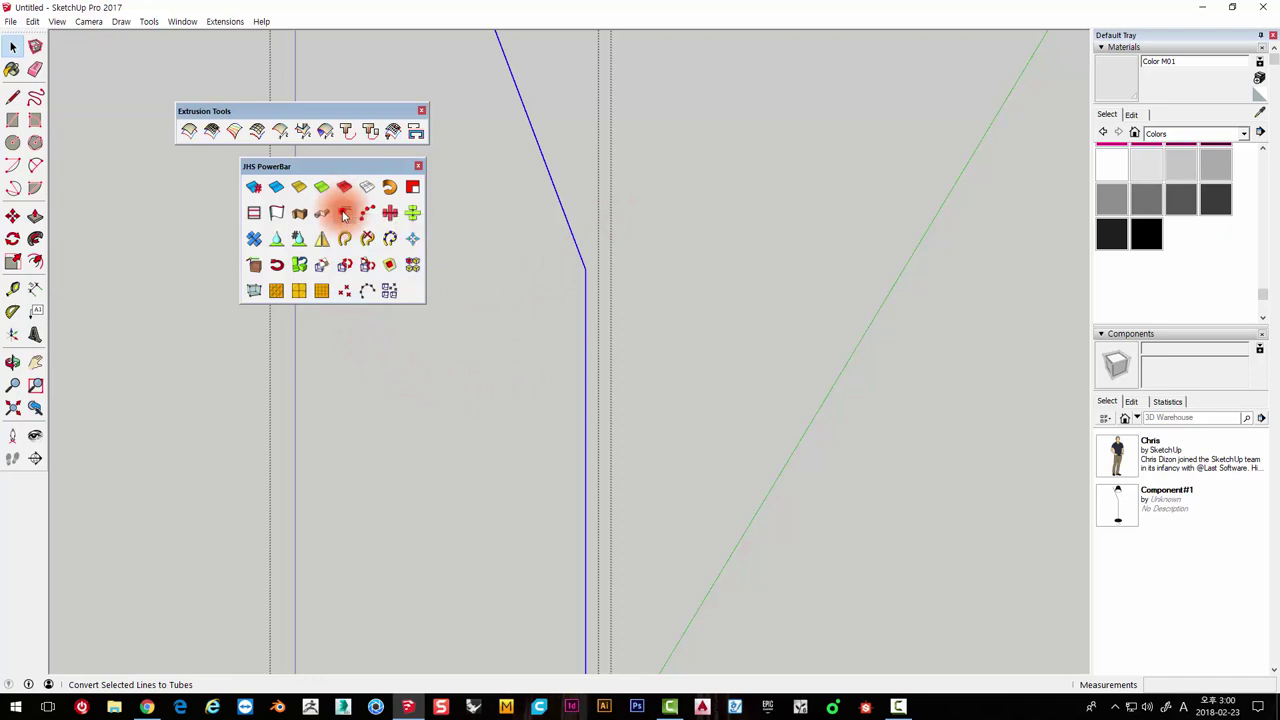
Convert the stem lines to a tube with 10 mm diameter and 24-segment precision
left_click(343, 210)
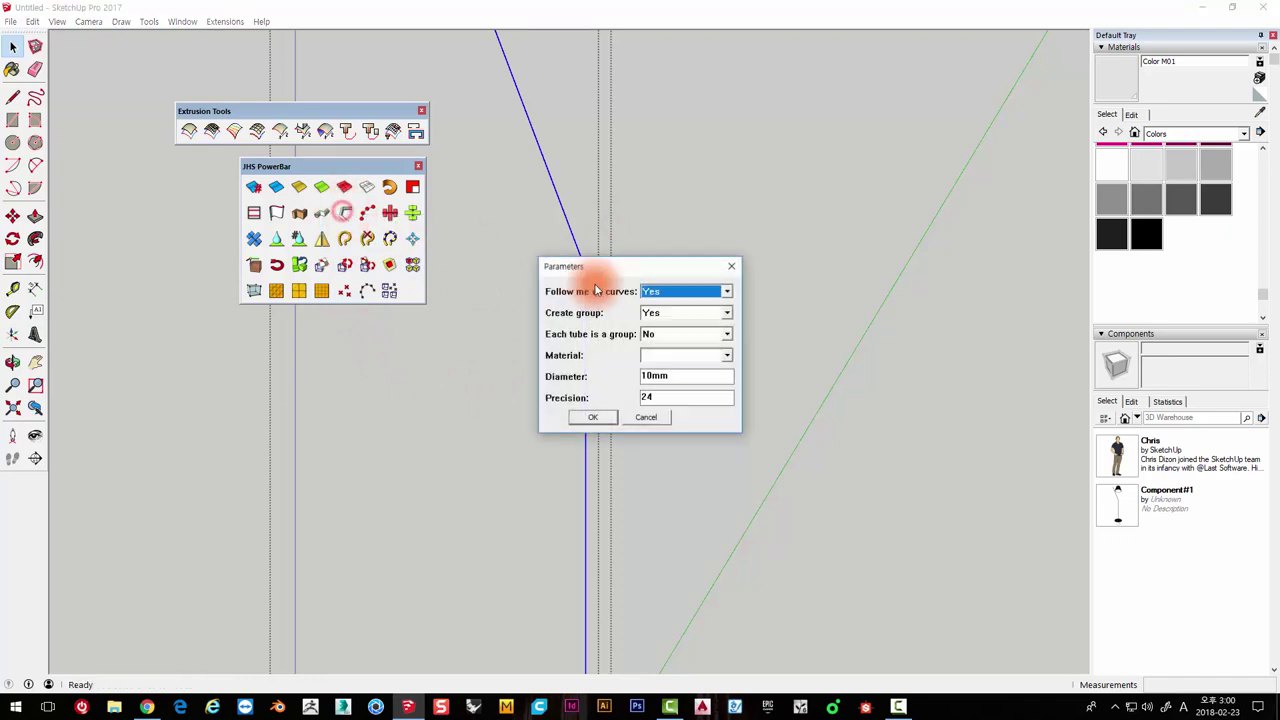
left_click(608, 424)
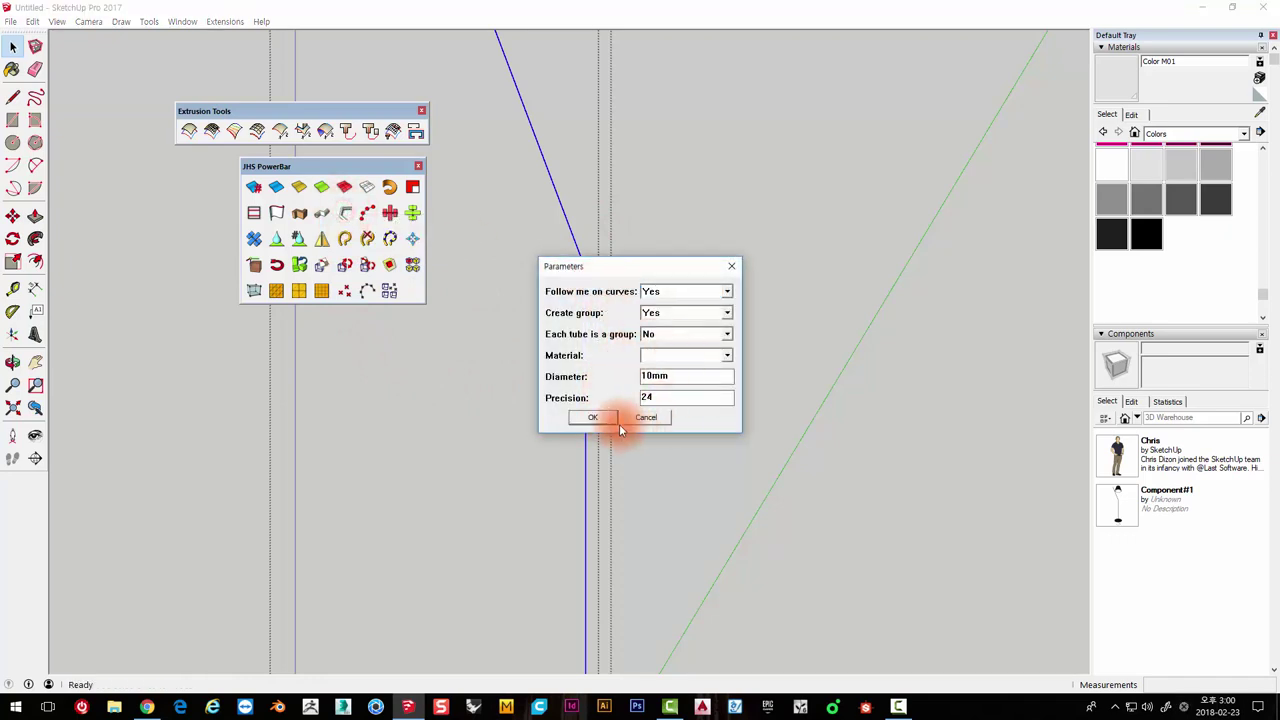
left_click(600, 419)
scroll(603, 418, "down", 2)
scroll(590, 385, "down", 3)
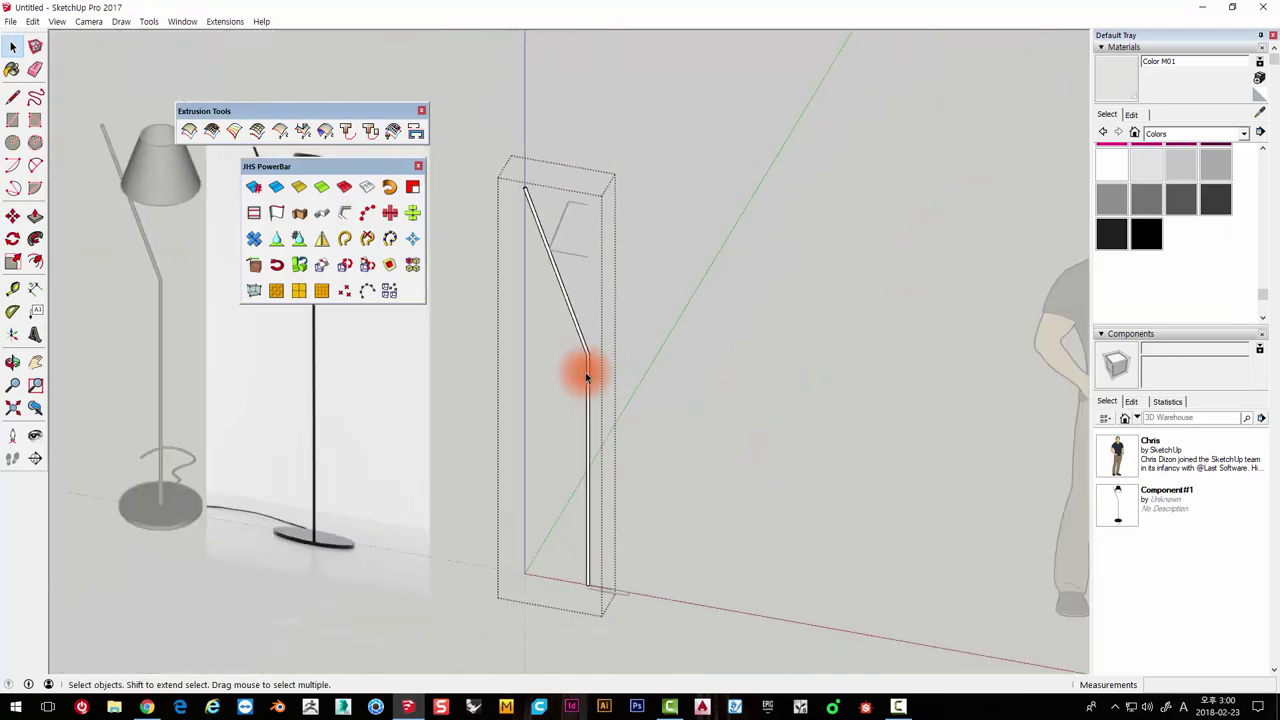
scroll(586, 377, "down", 2)
scroll(571, 351, "up", 3)
left_click(655, 288)
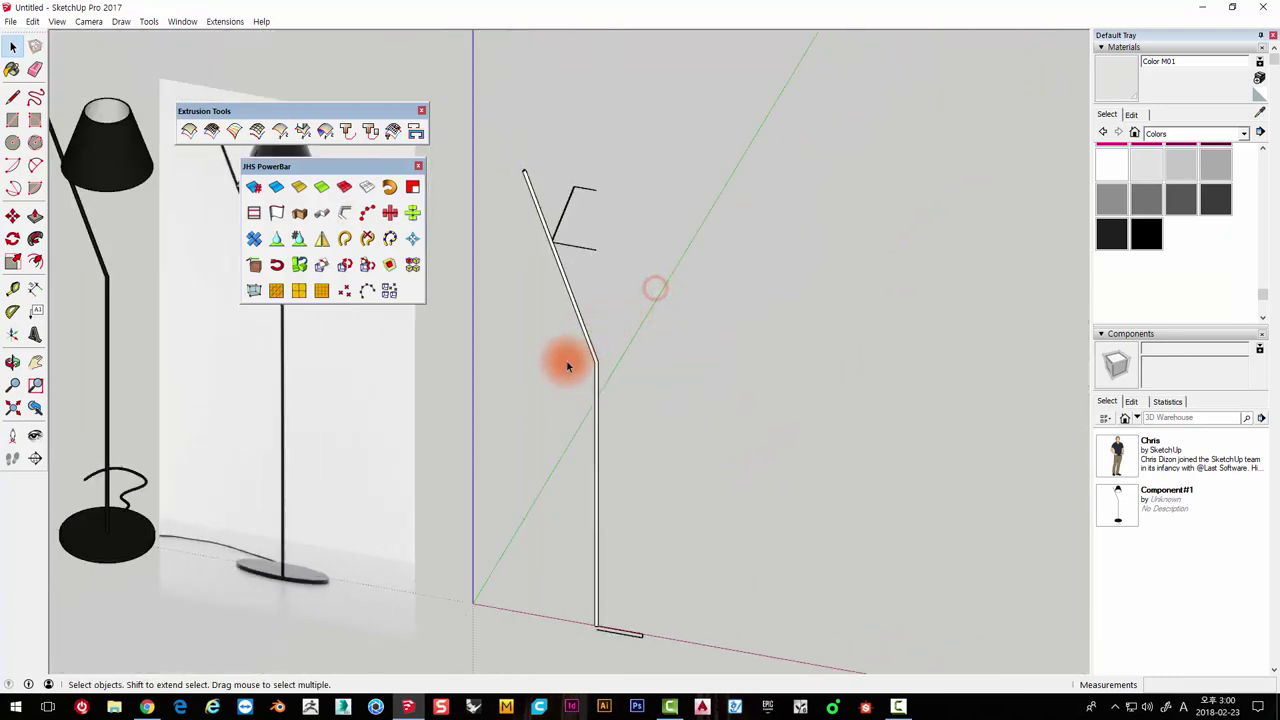
Orbit around the new stem tube until the base outline is seen edge-on
mouse_move(567, 366)
middle_mouse_down()
mouse_move(680, 237)
mouse_move(786, 200)
mouse_move(594, 417)
mouse_move(578, 250)
middle_mouse_up()
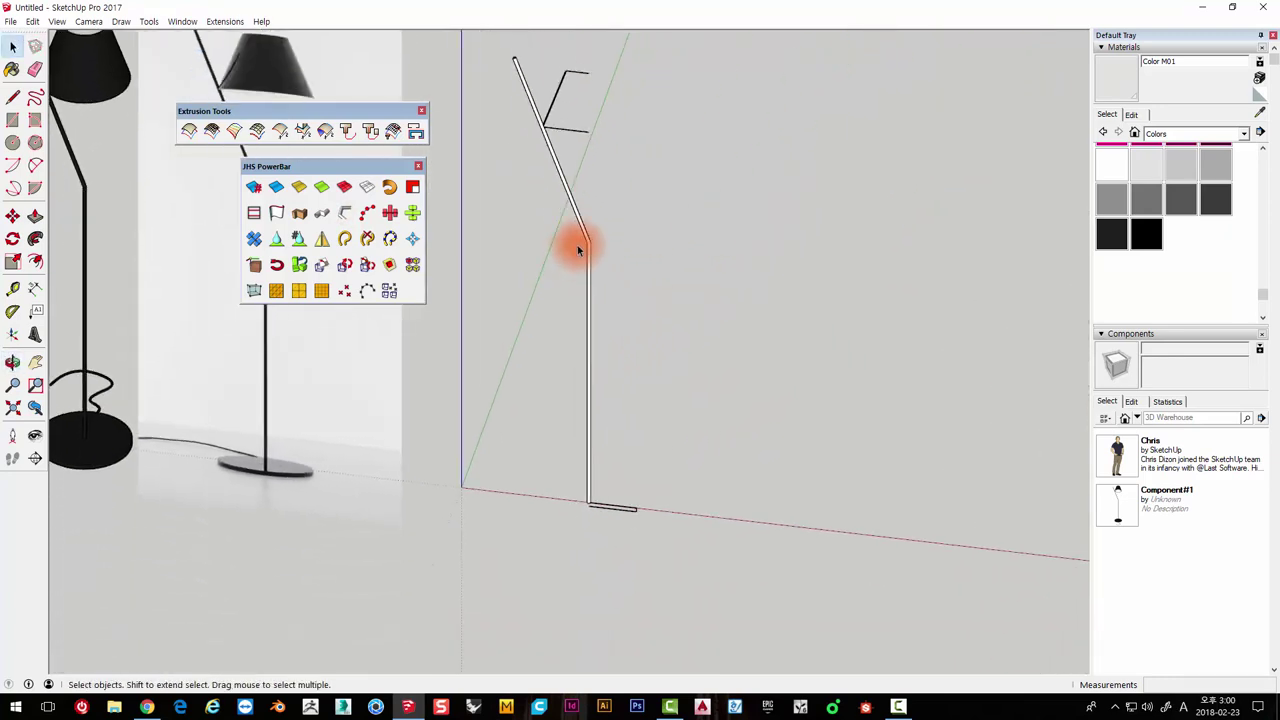
scroll(578, 250, "up", 2)
left_click(584, 210)
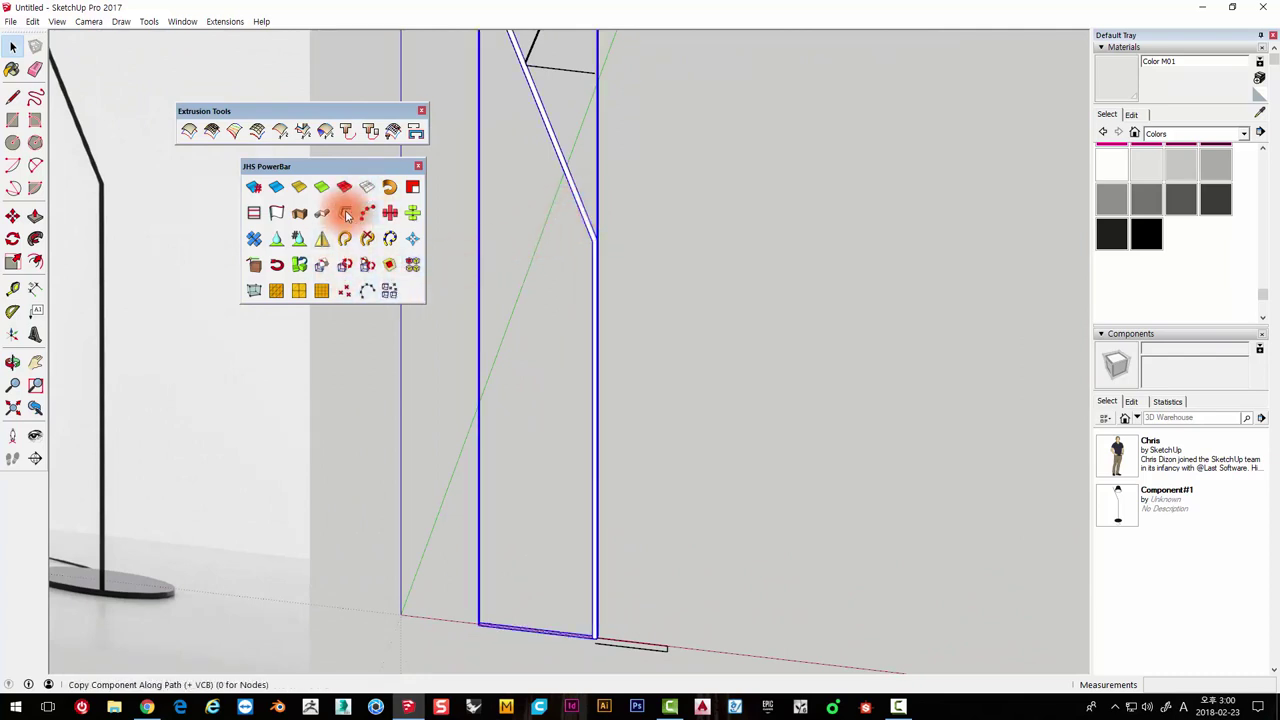
scroll(627, 292, "down", 3)
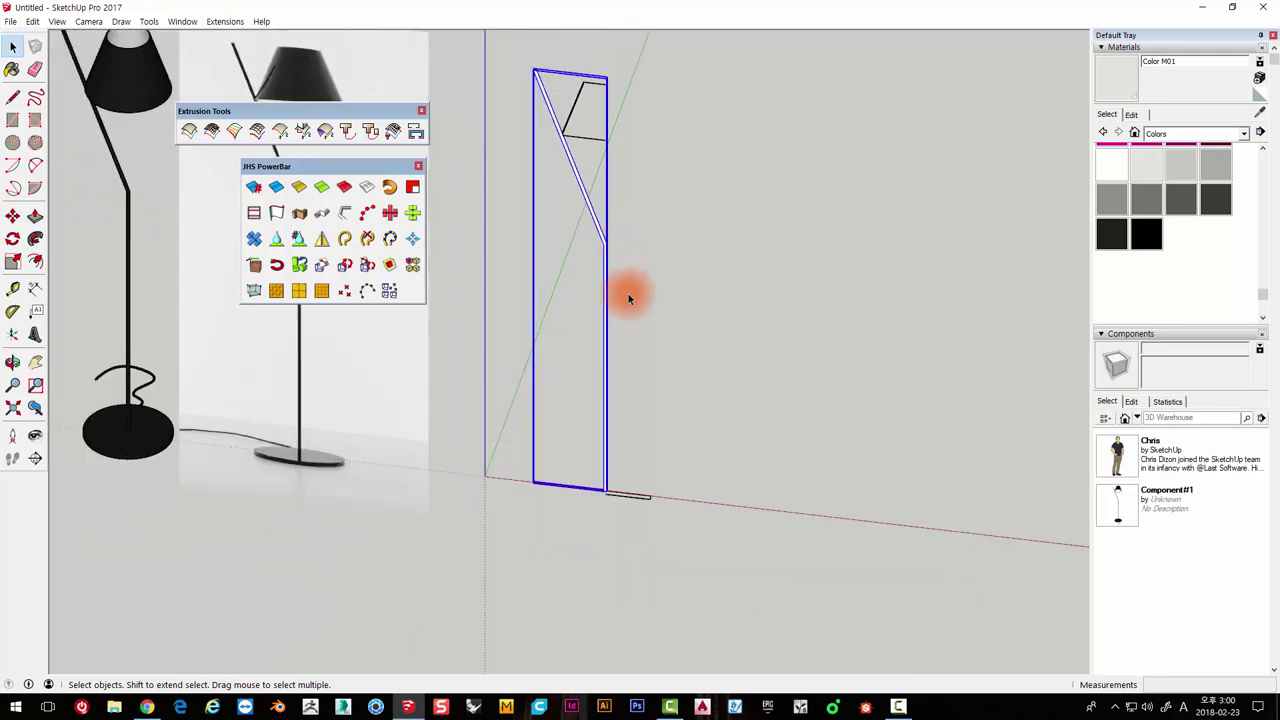
scroll(598, 514, "up", 3)
scroll(598, 514, "up", 2)
scroll(600, 491, "up", 1)
scroll(553, 250, "down", 1)
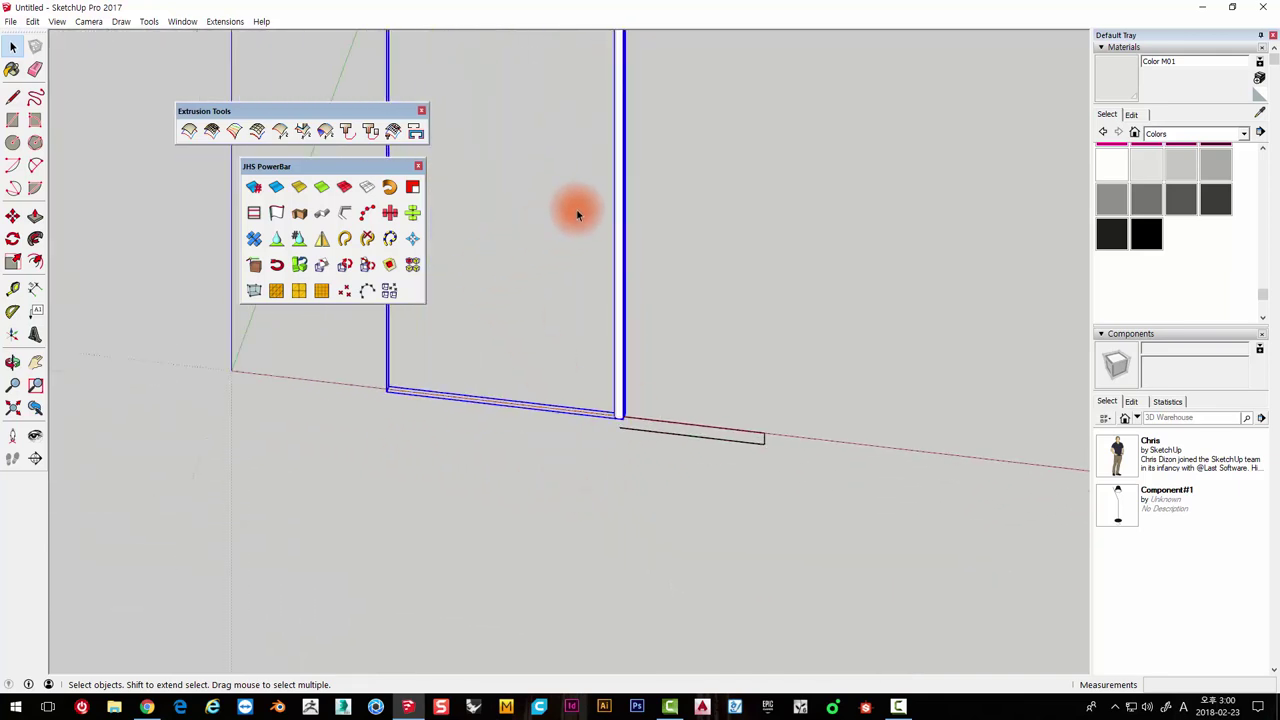
scroll(576, 210, "down", 4)
middle_click_drag(577, 211, 571, 363)
scroll(571, 370, "down", 3)
scroll(523, 314, "up", 2)
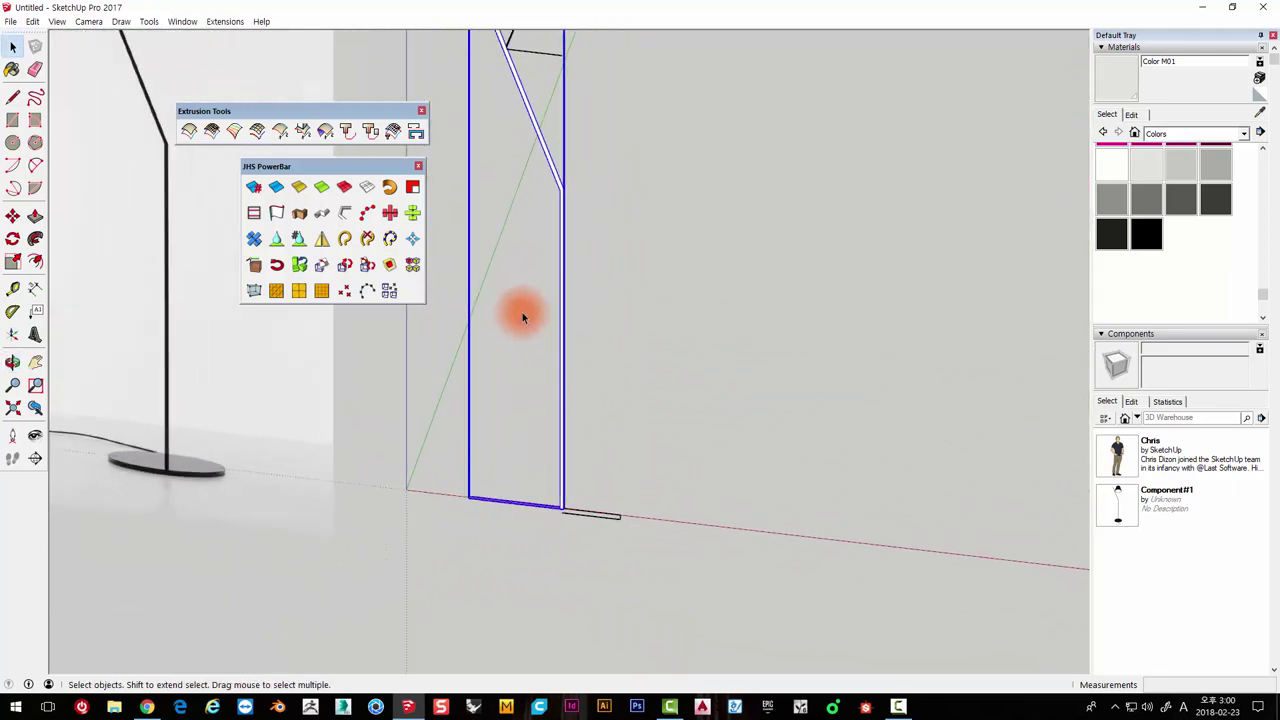
scroll(522, 317, "down", 2)
scroll(608, 377, "up", 1)
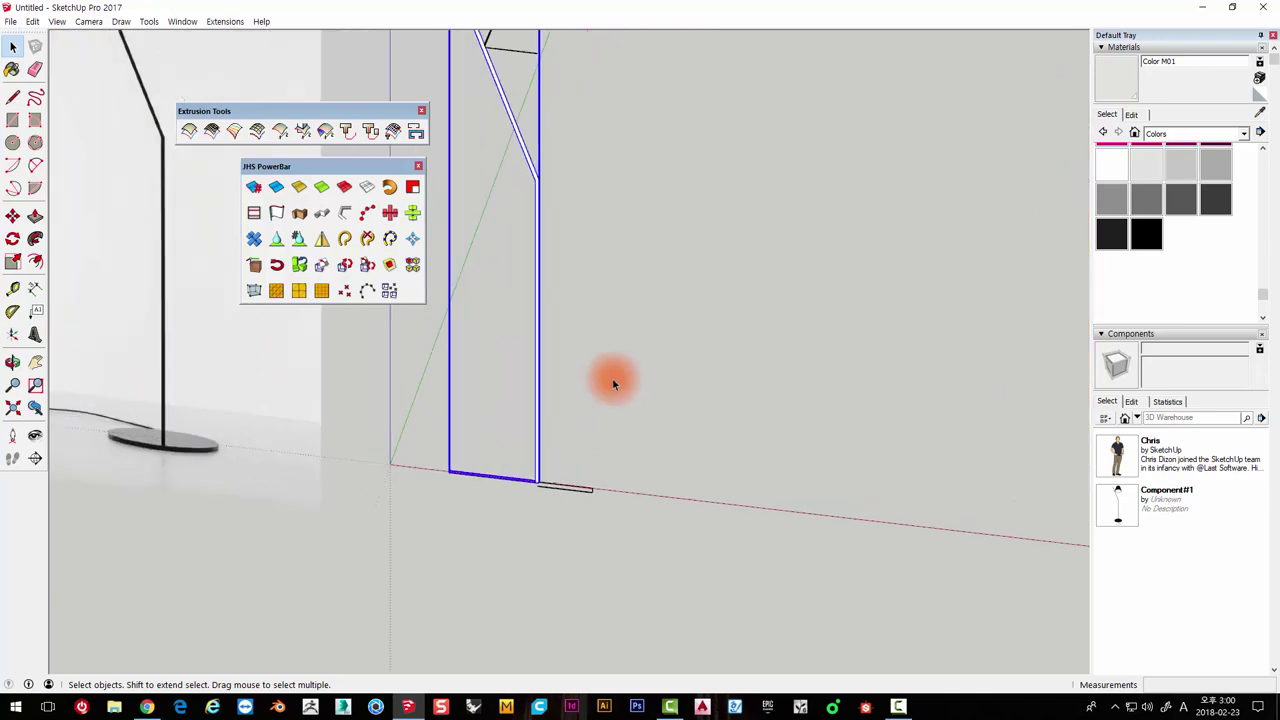
scroll(535, 400, "up", 2)
mouse_move(535, 400)
middle_mouse_down()
mouse_move(486, 346)
mouse_move(494, 480)
mouse_move(486, 420)
mouse_move(640, 482)
mouse_move(540, 449)
mouse_move(612, 518)
mouse_move(535, 463)
mouse_move(469, 346)
middle_mouse_up()
left_click(596, 449)
left_click_drag(469, 346, 760, 511)
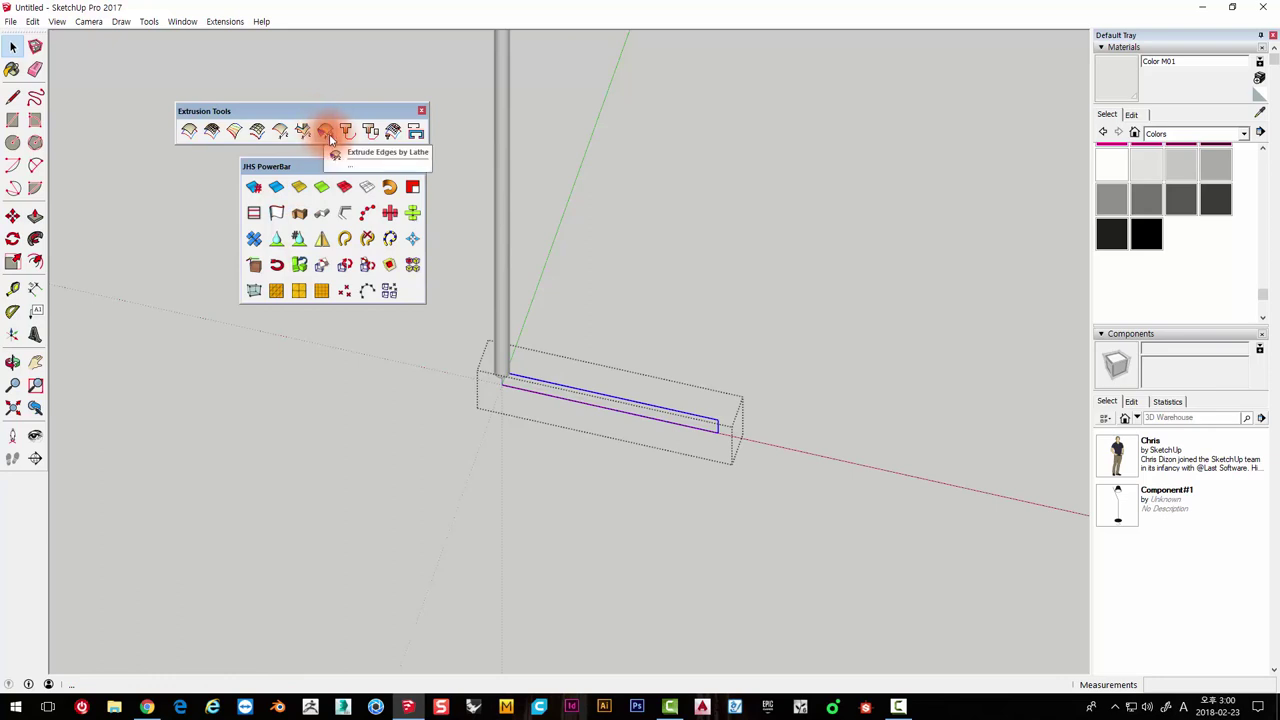
left_click(330, 137)
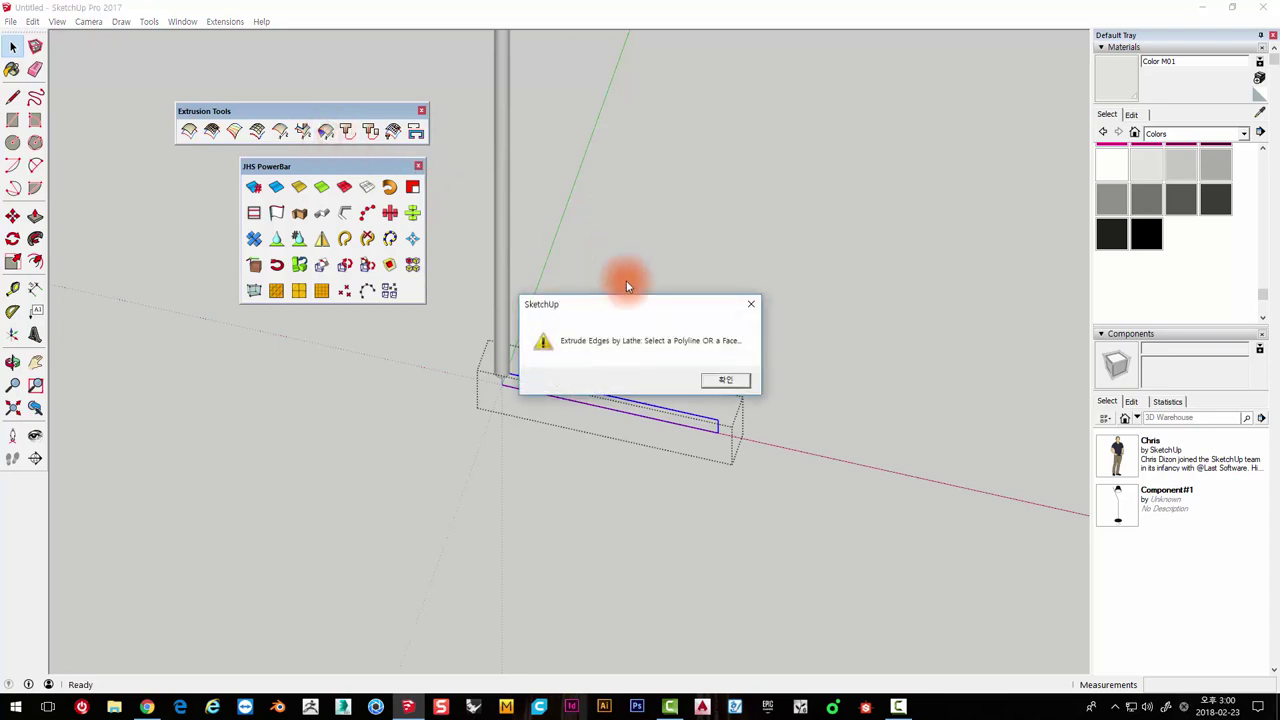
left_click_drag(648, 311, 611, 175)
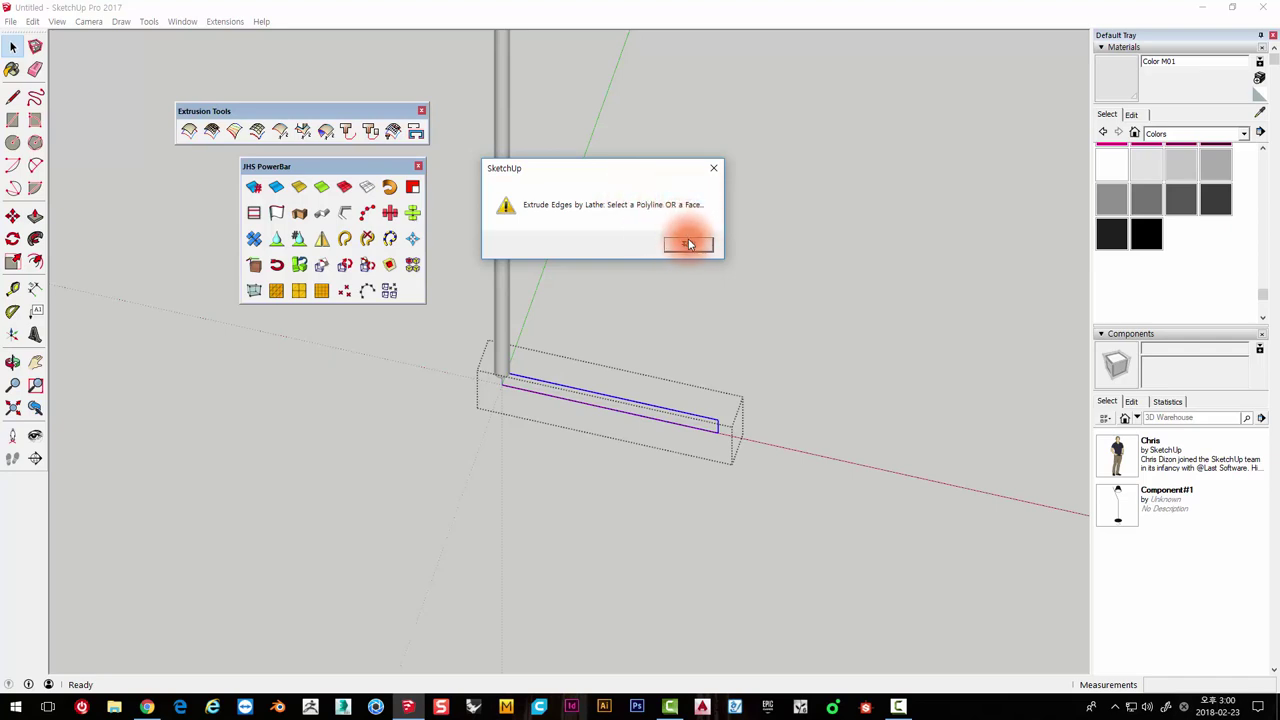
Dismiss the lathe warning and join the profile's outline edges into one curve
left_click(687, 247)
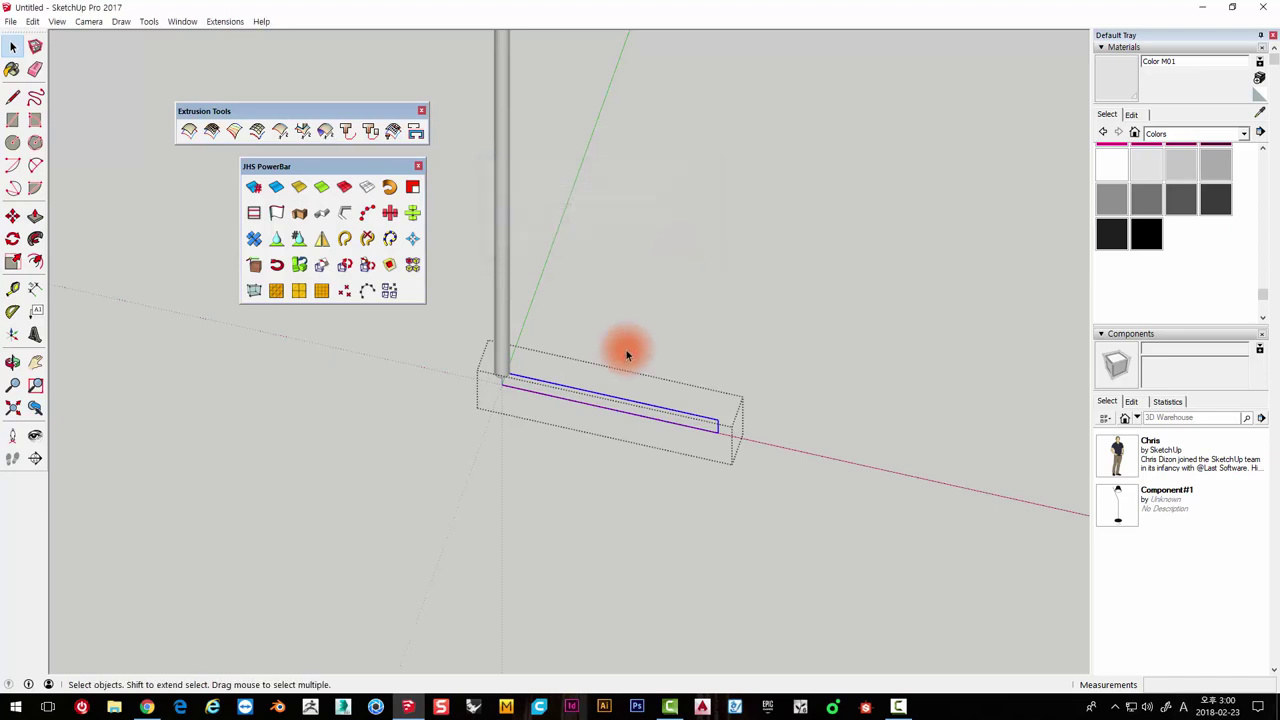
scroll(555, 408, "up", 2)
scroll(500, 375, "up", 2)
middle_click_drag(466, 346, 686, 23)
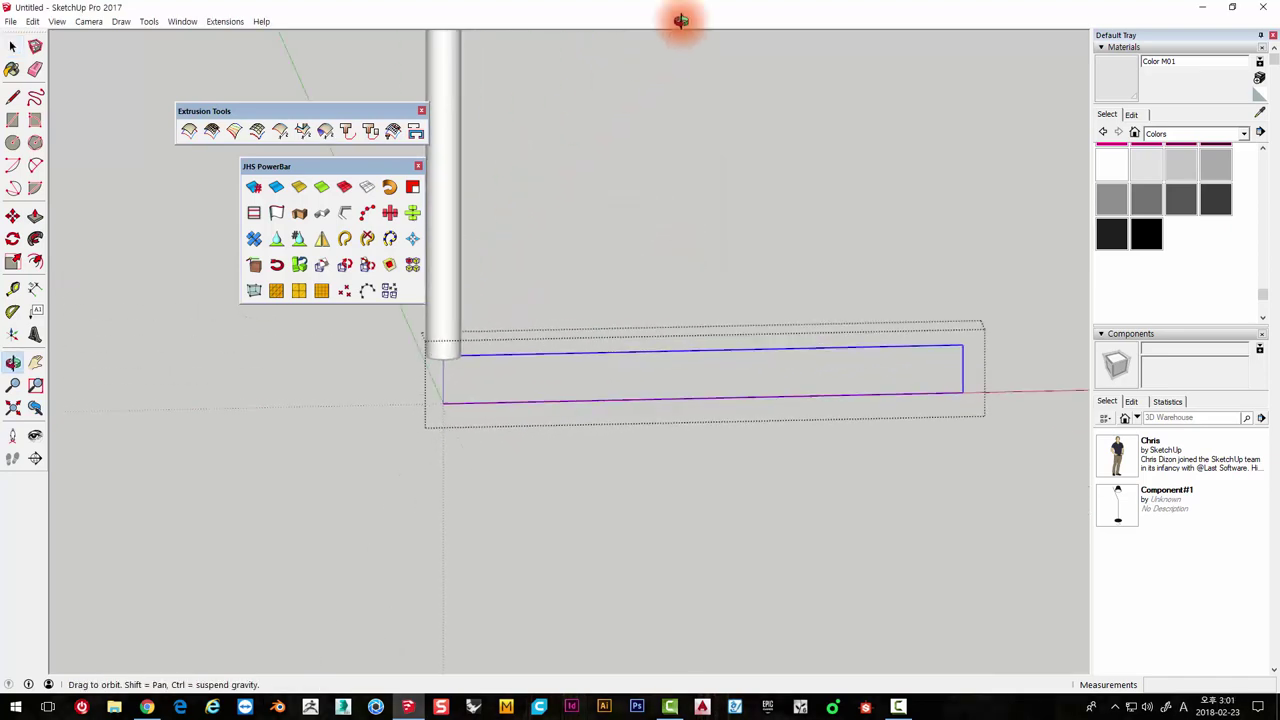
left_click_drag(729, 363, 791, 271)
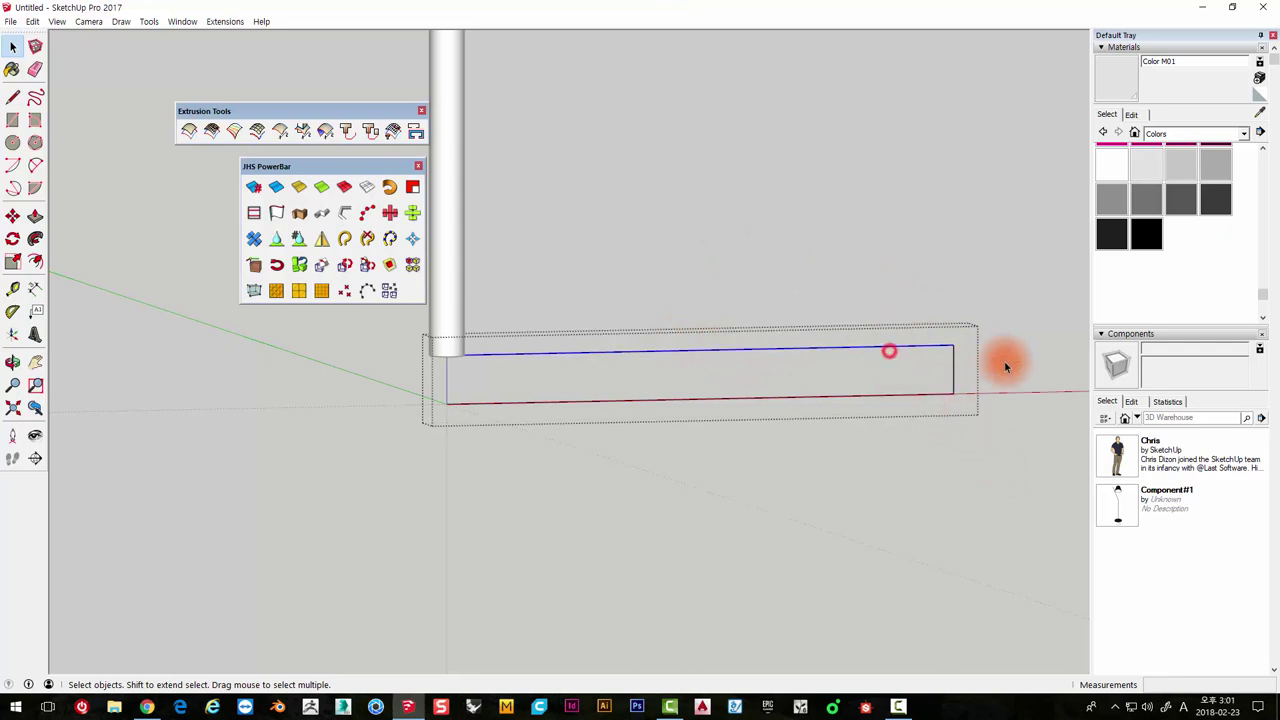
left_click_drag(749, 383, 658, 513)
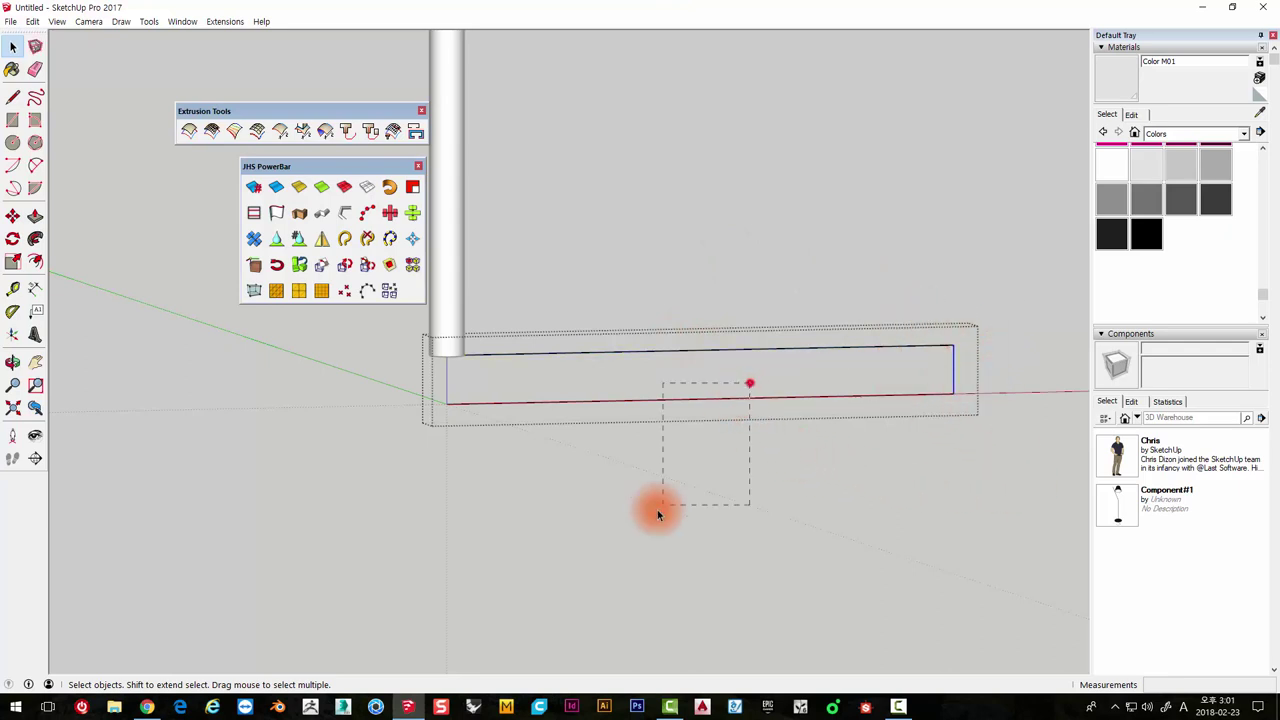
left_click_drag(991, 440, 851, 243)
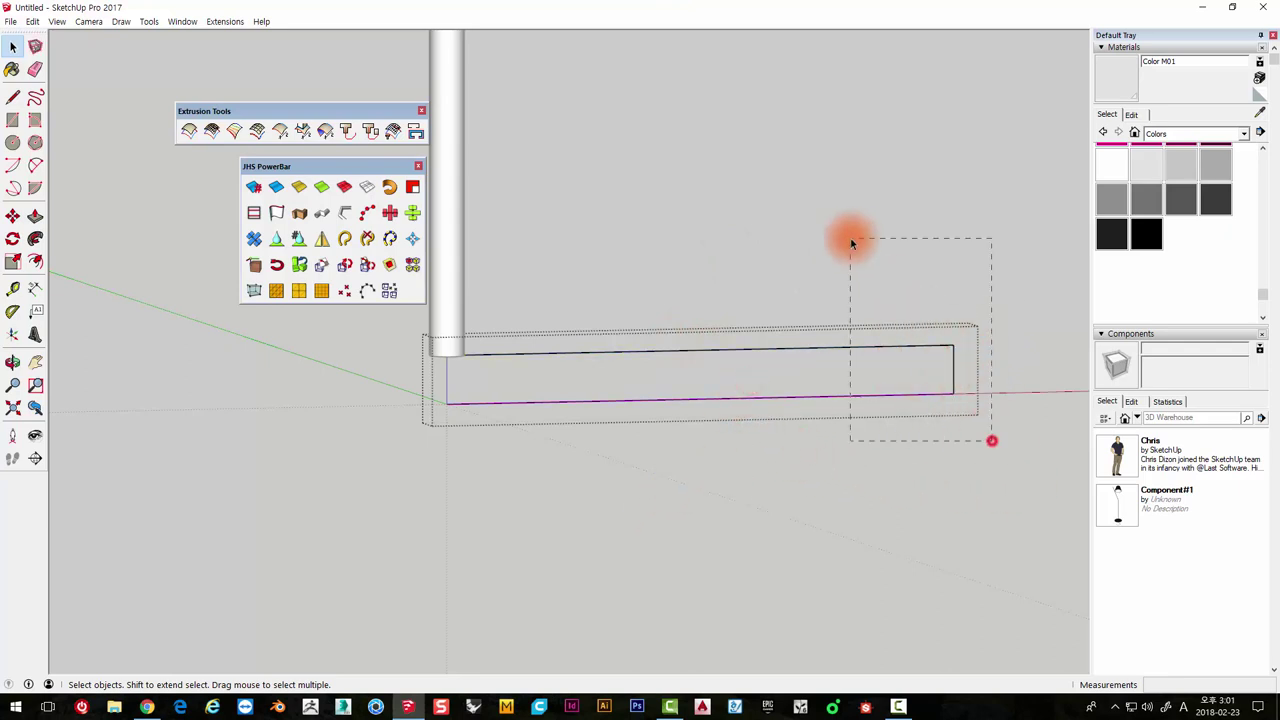
left_click(343, 243)
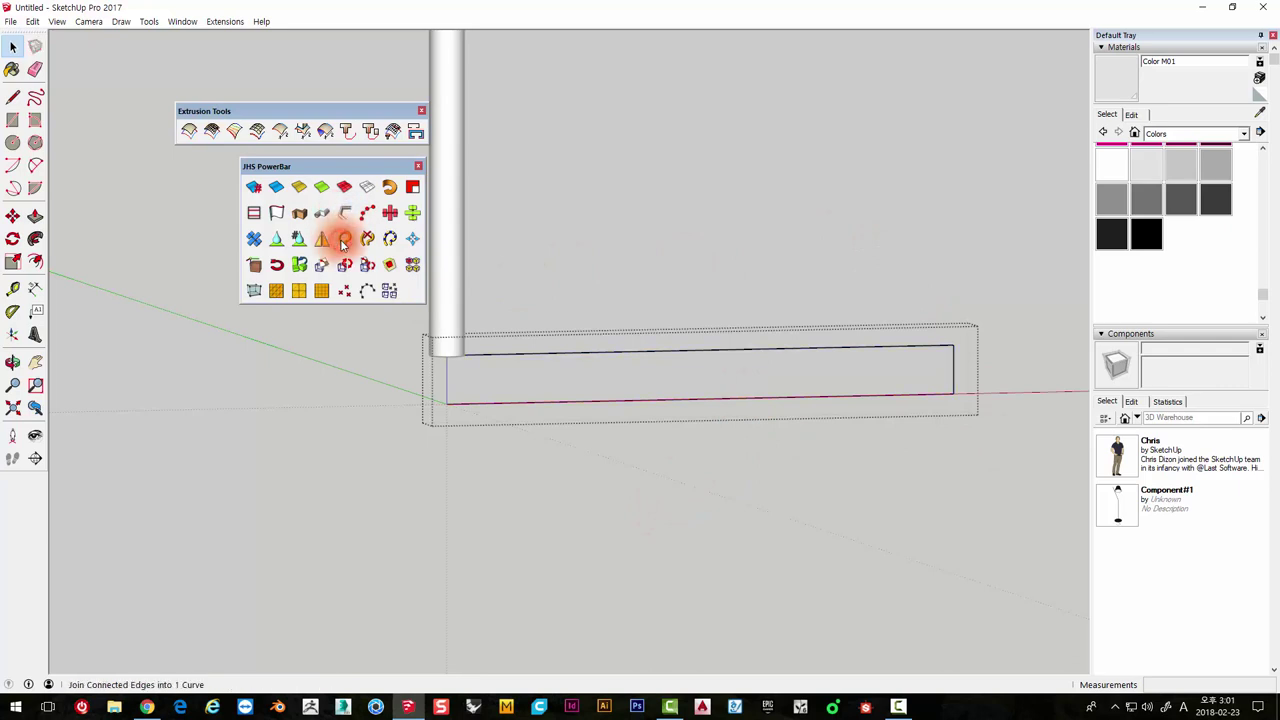
Draw a rectangle over the base profile to fill it with a face
left_click(22, 128)
mouse_move(669, 520)
middle_mouse_down()
mouse_move(534, 409)
mouse_move(437, 391)
middle_mouse_up()
left_click(438, 398)
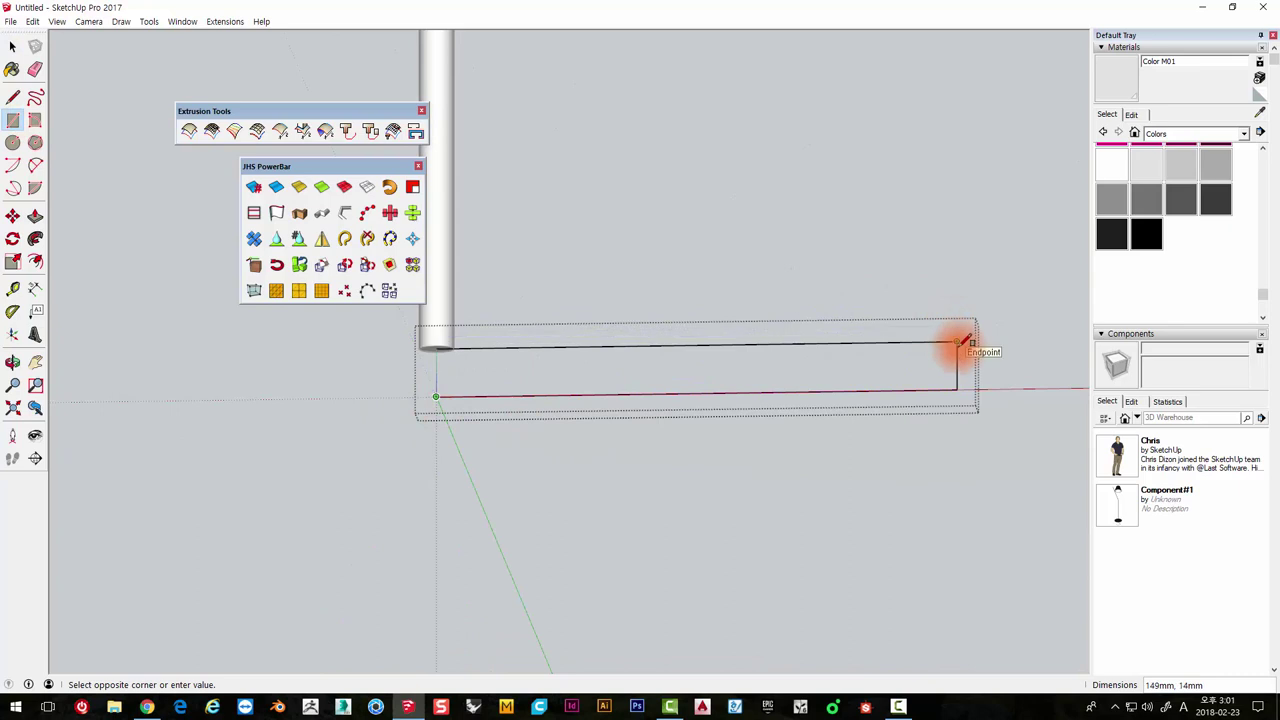
left_click(957, 346)
key("space")
left_click(930, 363)
middle_click_drag(630, 380, 549, 591)
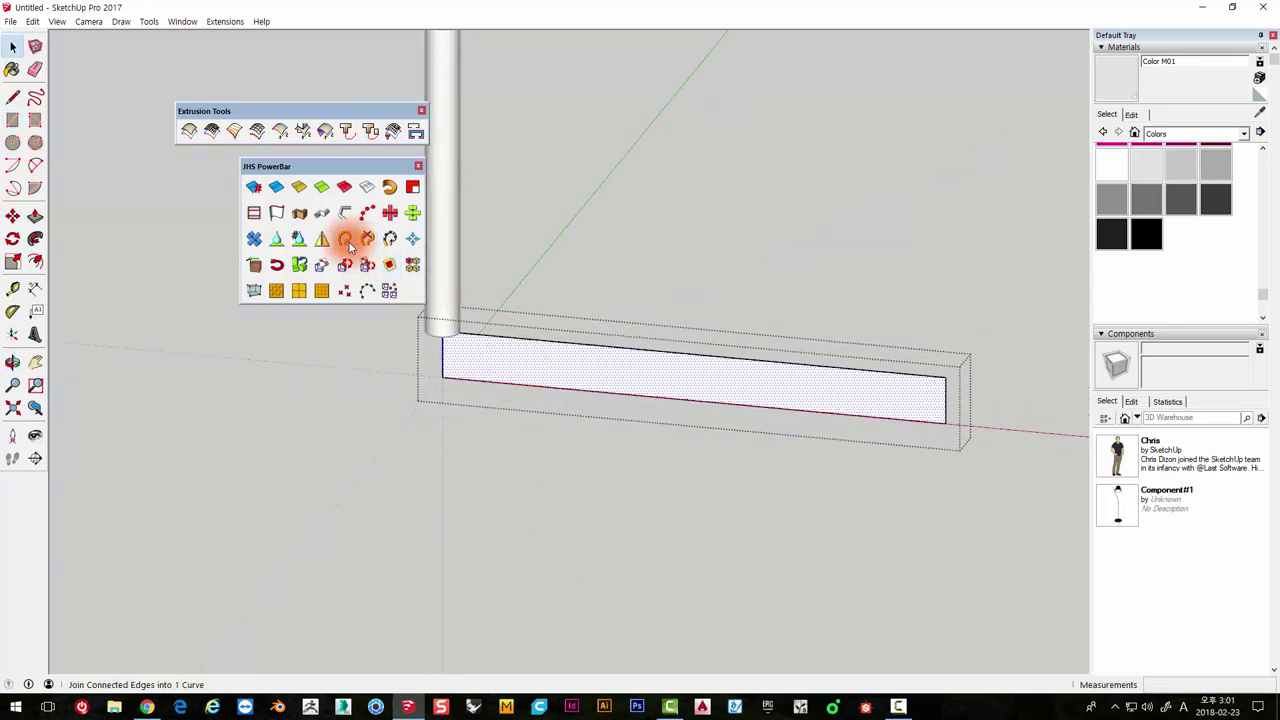
left_click(327, 137)
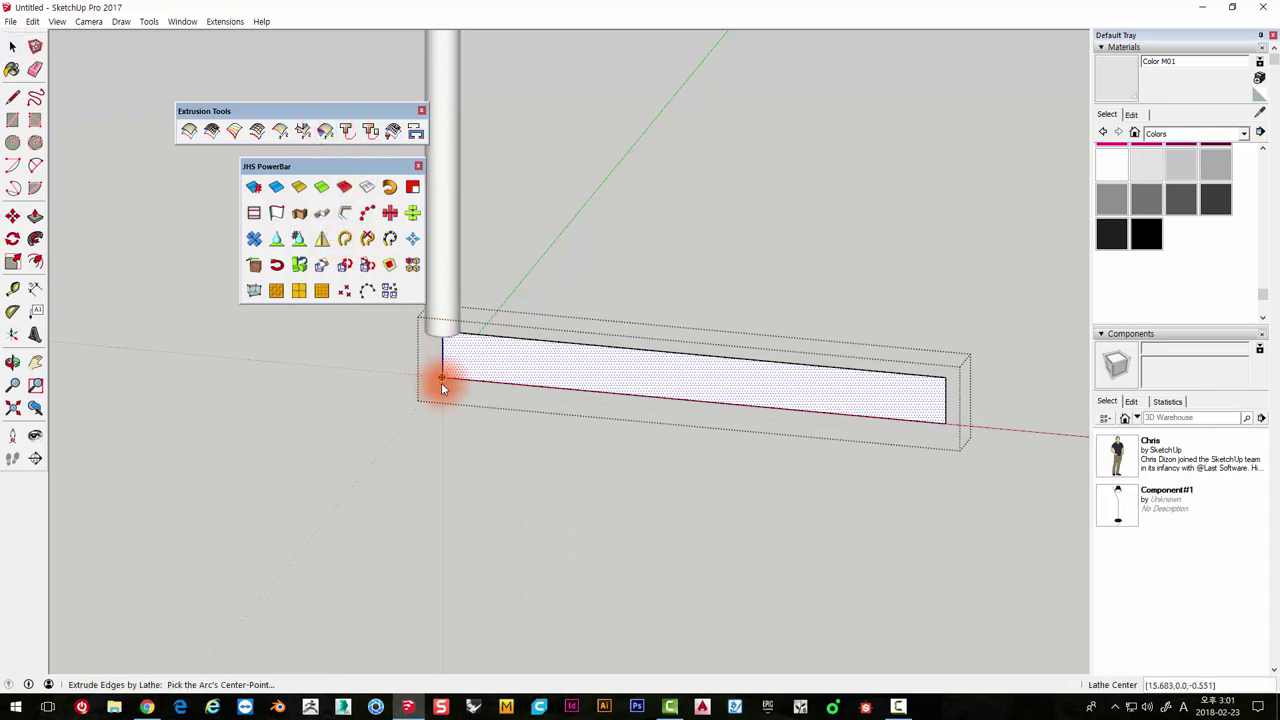
left_click(441, 378)
left_click(445, 530)
mouse_move(447, 530)
middle_mouse_down()
mouse_move(508, 200)
mouse_move(563, 128)
mouse_move(680, 346)
middle_mouse_up()
key("Escape")
mouse_move(471, 380)
middle_mouse_down()
mouse_move(651, 374)
mouse_move(543, 434)
mouse_move(390, 372)
middle_mouse_up()
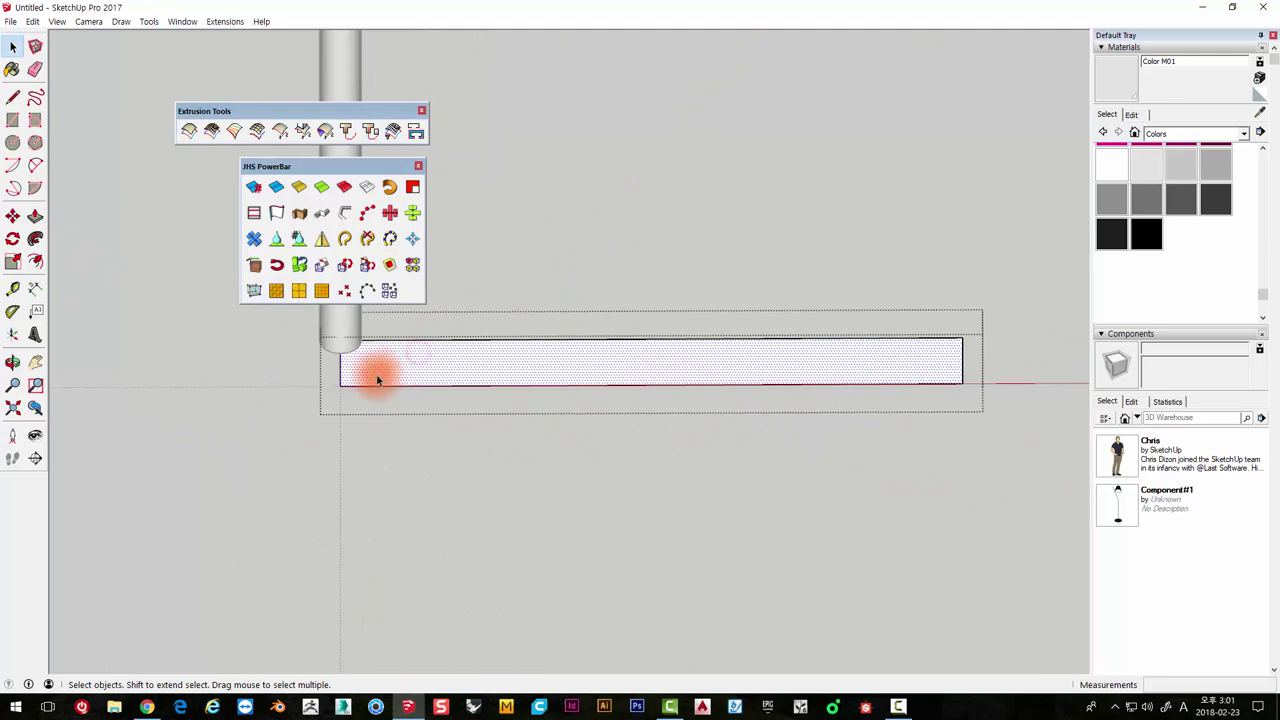
left_click(357, 376)
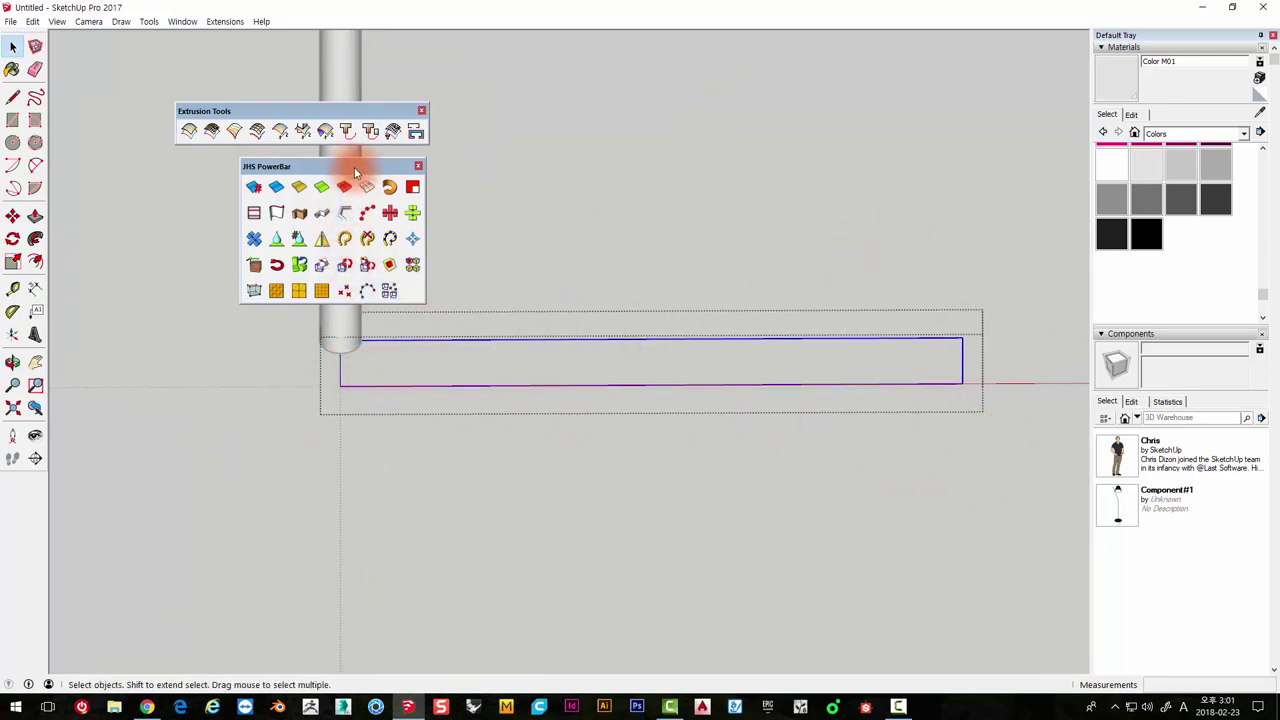
left_click(888, 383)
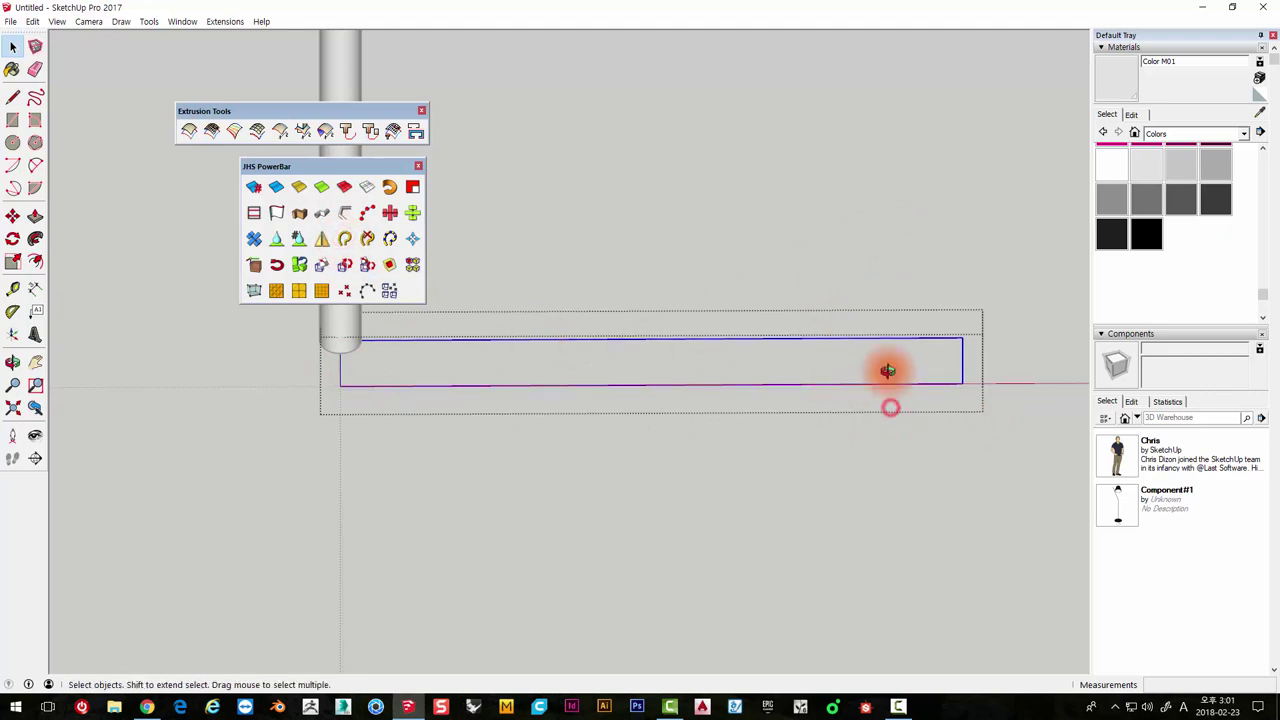
middle_click_drag(886, 369, 466, 326)
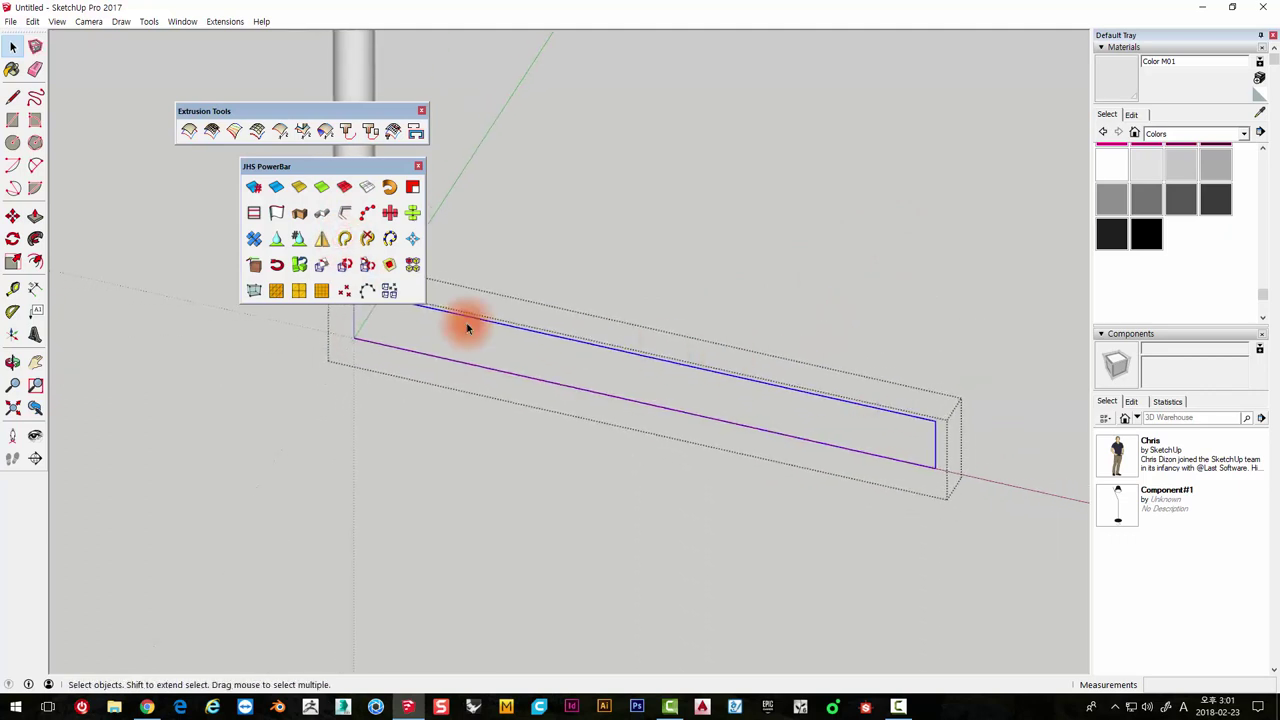
Start the lathe revolve, centred at the profile end with the axis pointing straight down
left_click(327, 133)
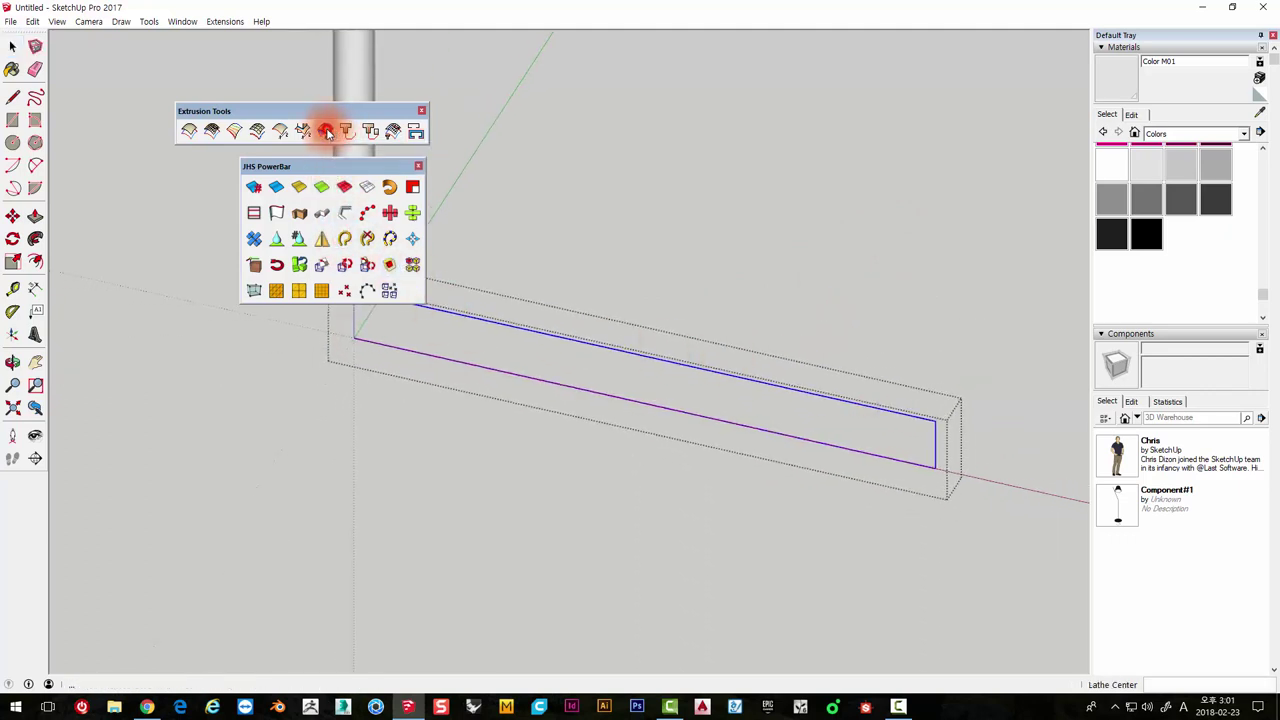
left_click(354, 340)
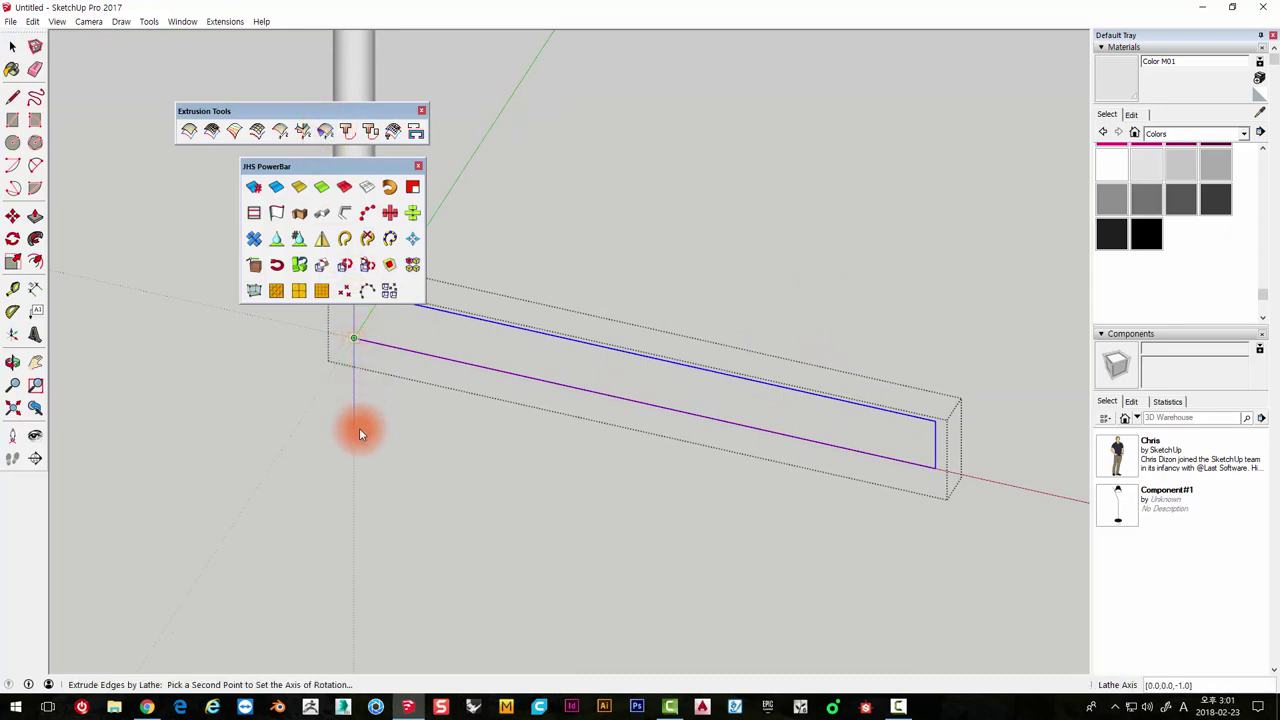
left_click(358, 460)
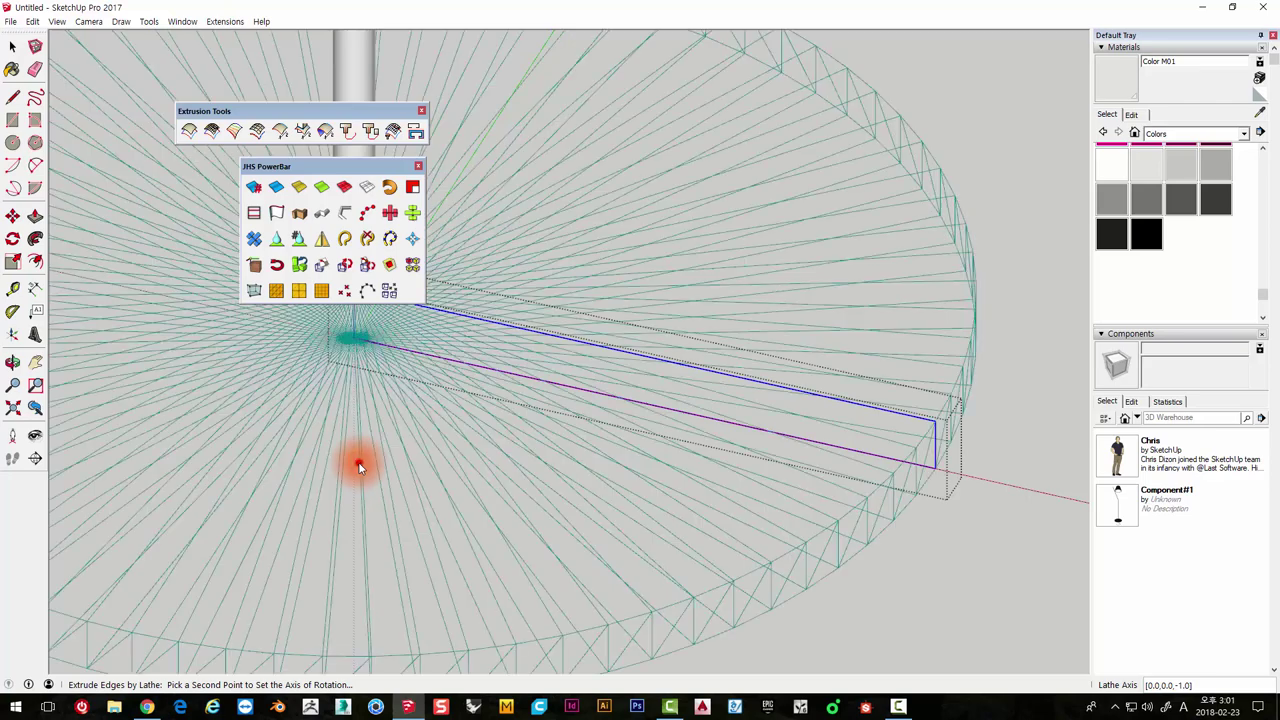
left_click(358, 462)
scroll(356, 456, "down", 3)
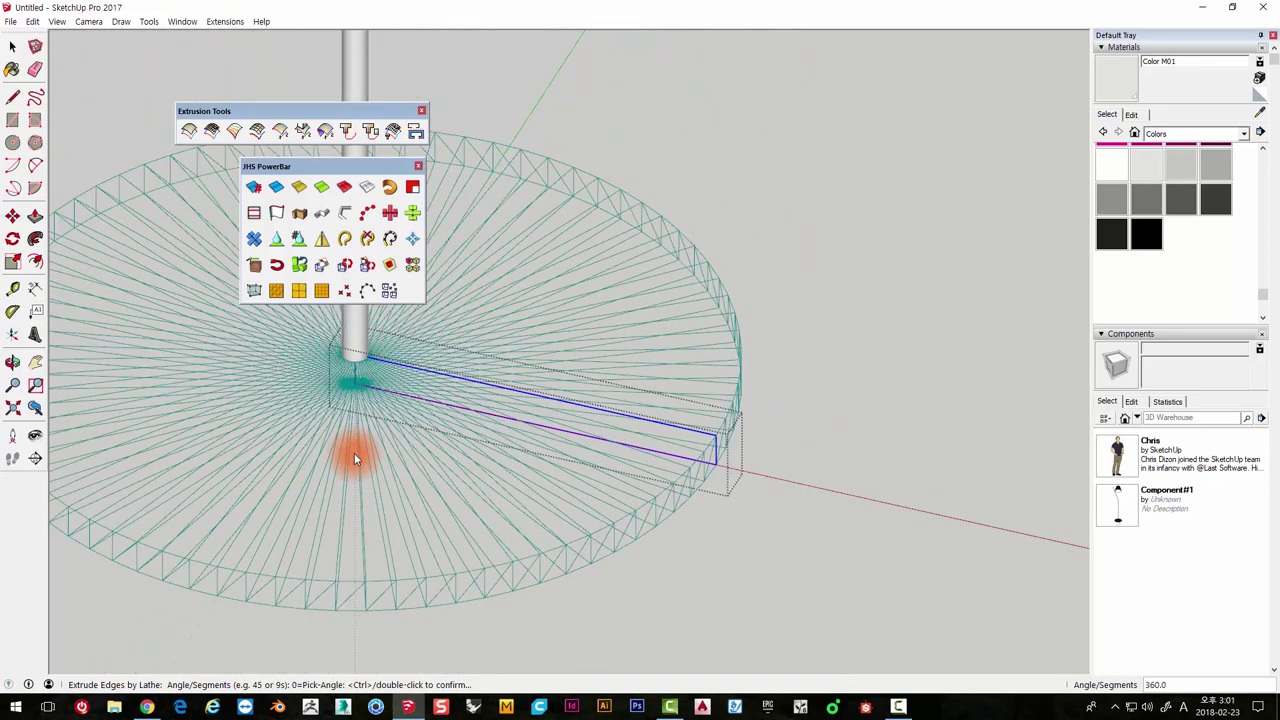
middle_click_drag(370, 382, 543, 434)
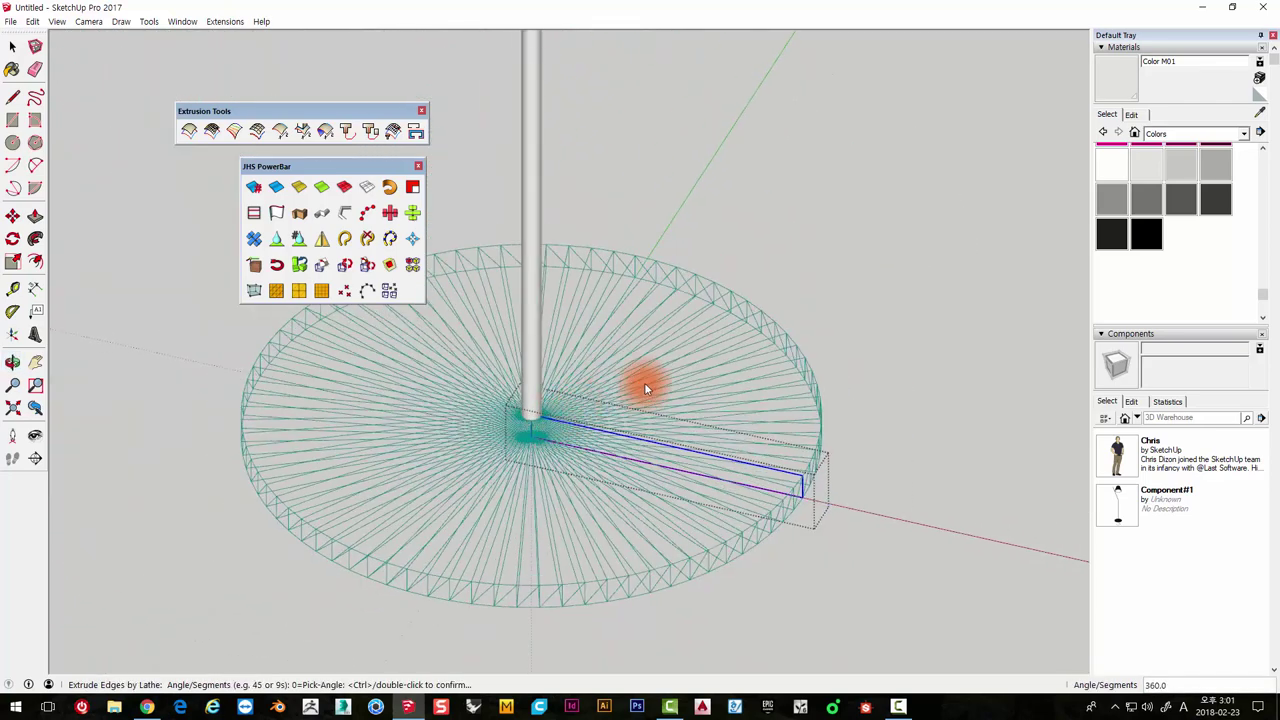
mouse_move(644, 382)
middle_mouse_down()
mouse_move(718, 308)
mouse_move(748, 391)
middle_mouse_up()
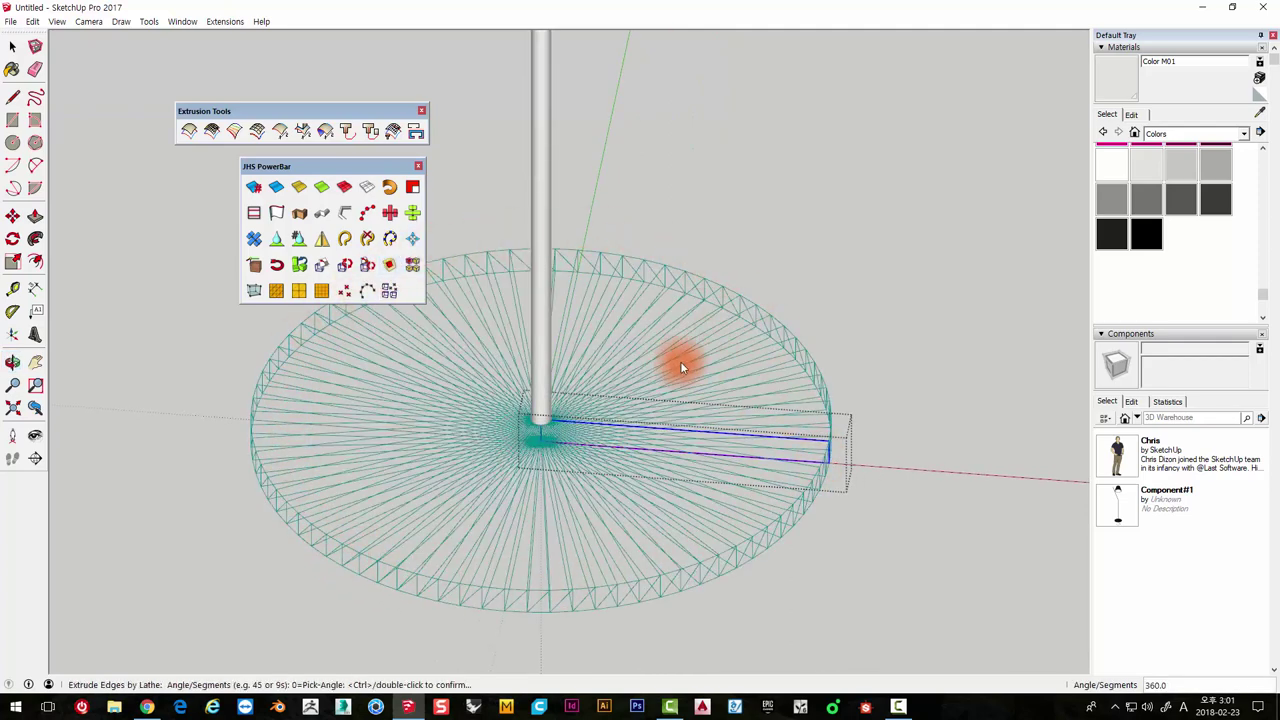
mouse_move(543, 388)
middle_mouse_down()
mouse_move(549, 403)
mouse_move(519, 440)
middle_mouse_up()
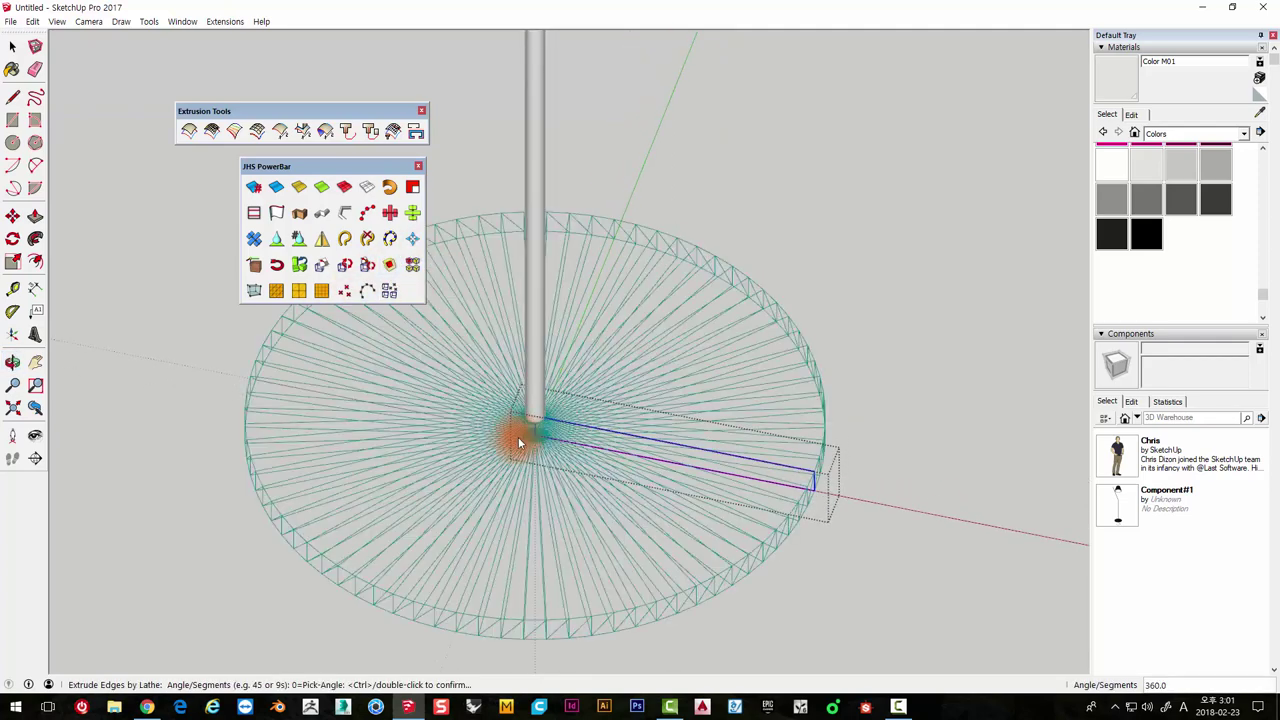
Set a 45° sweep with 9 segments, then extend it to a full 360°
left_click(1157, 685)
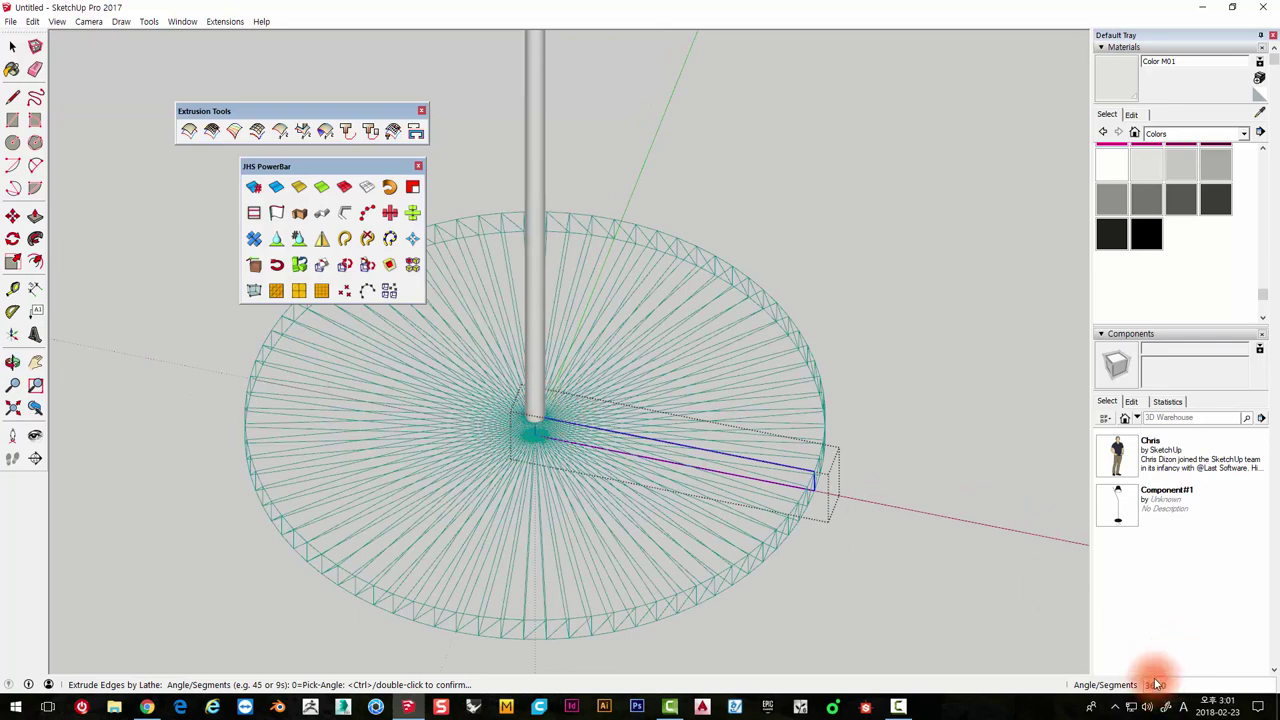
type("45")
key("Return")
left_click(718, 504)
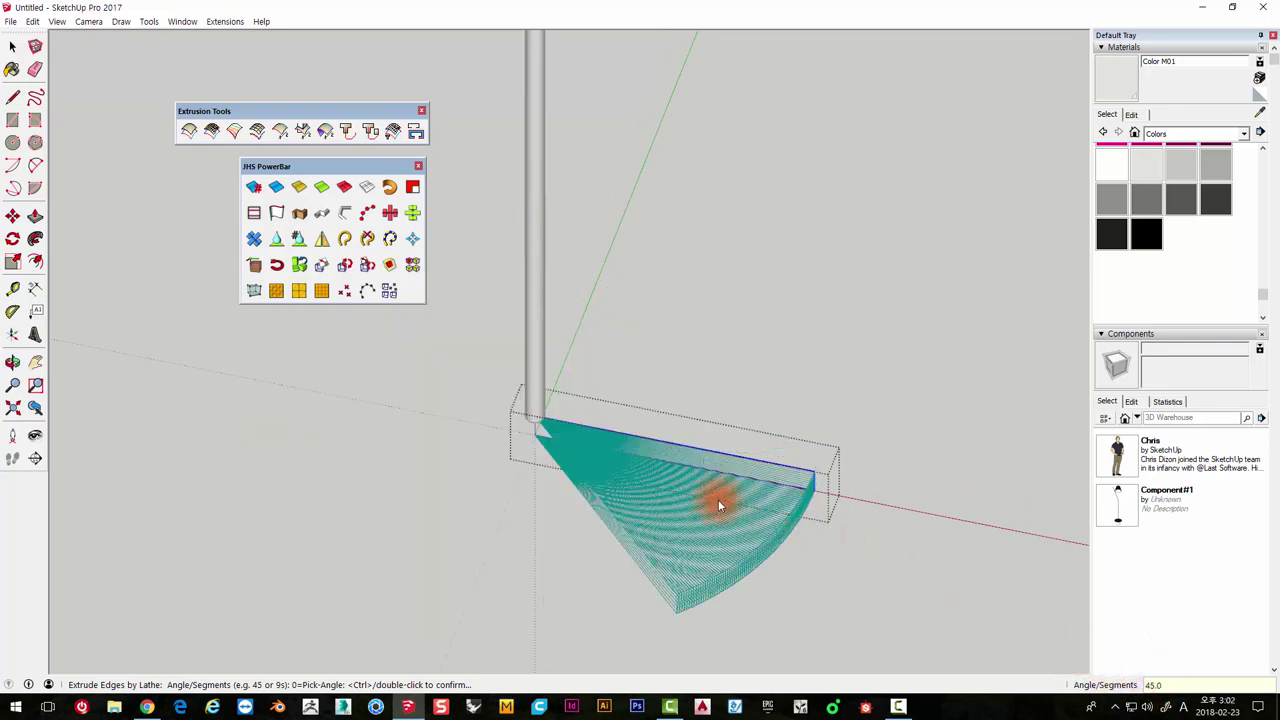
type("9s")
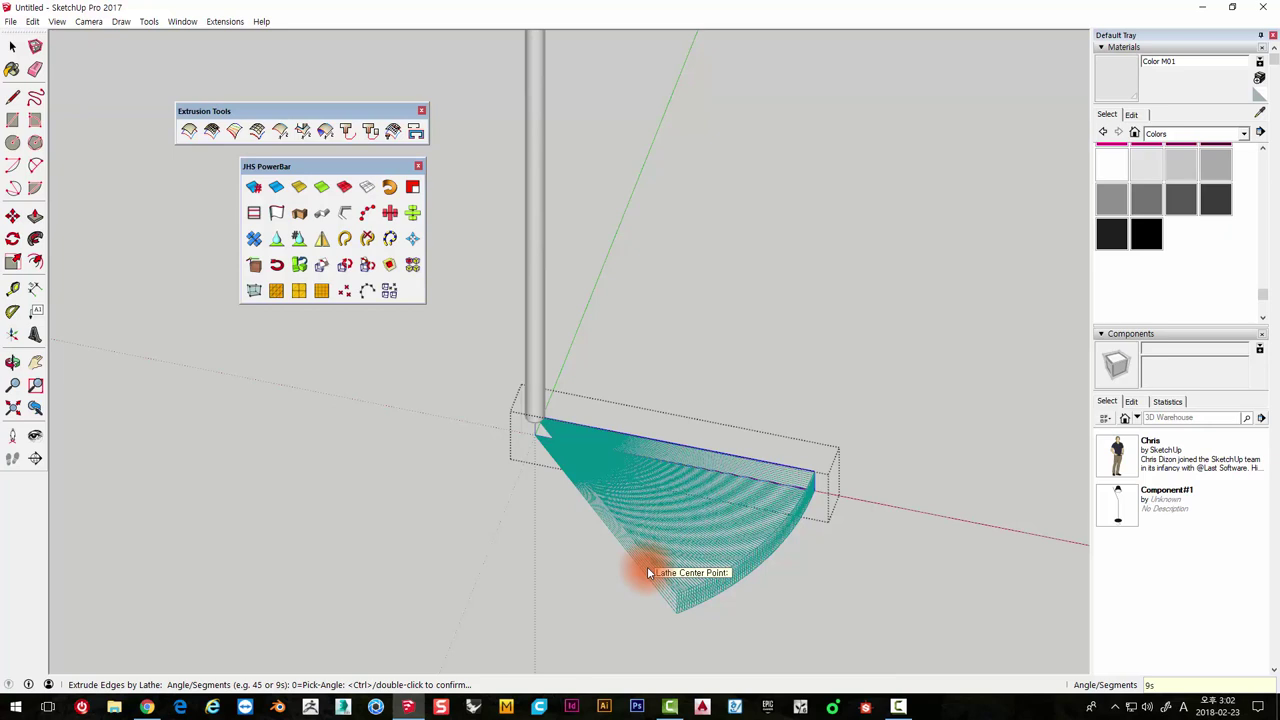
key("Return")
scroll(591, 504, "up", 1)
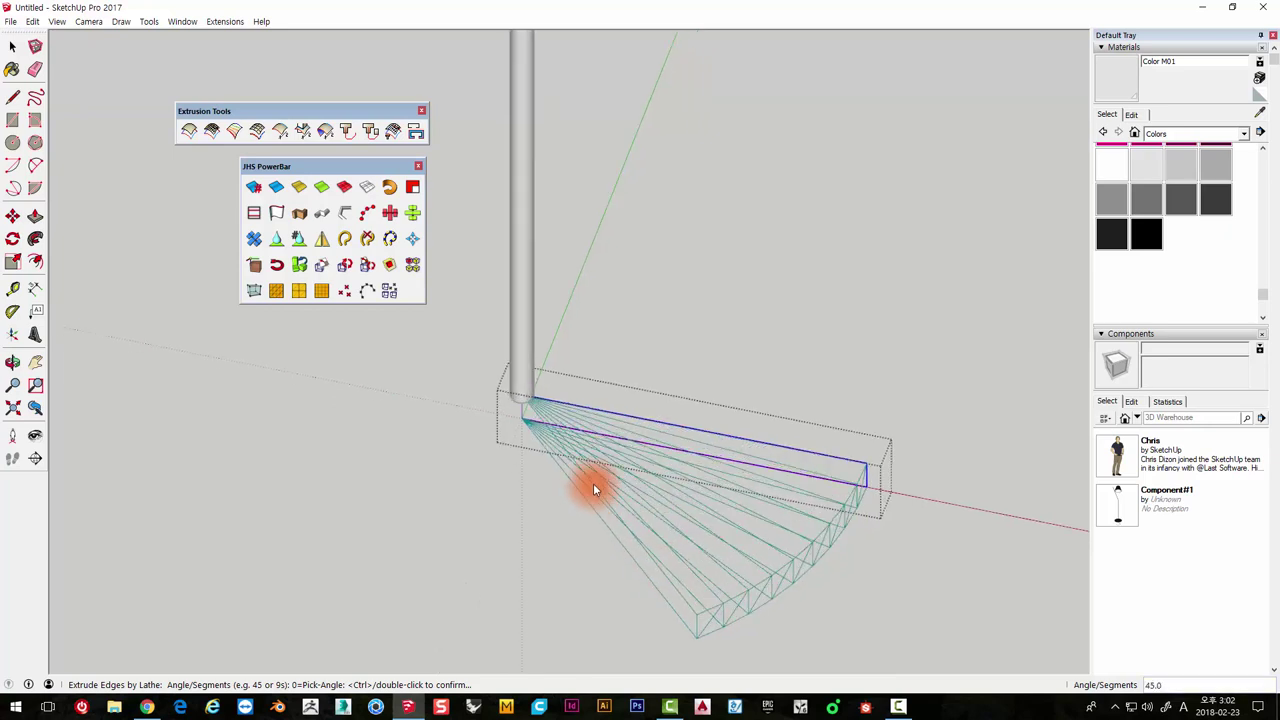
mouse_move(720, 476)
middle_mouse_down()
mouse_move(737, 572)
mouse_move(849, 586)
middle_mouse_up()
type("360")
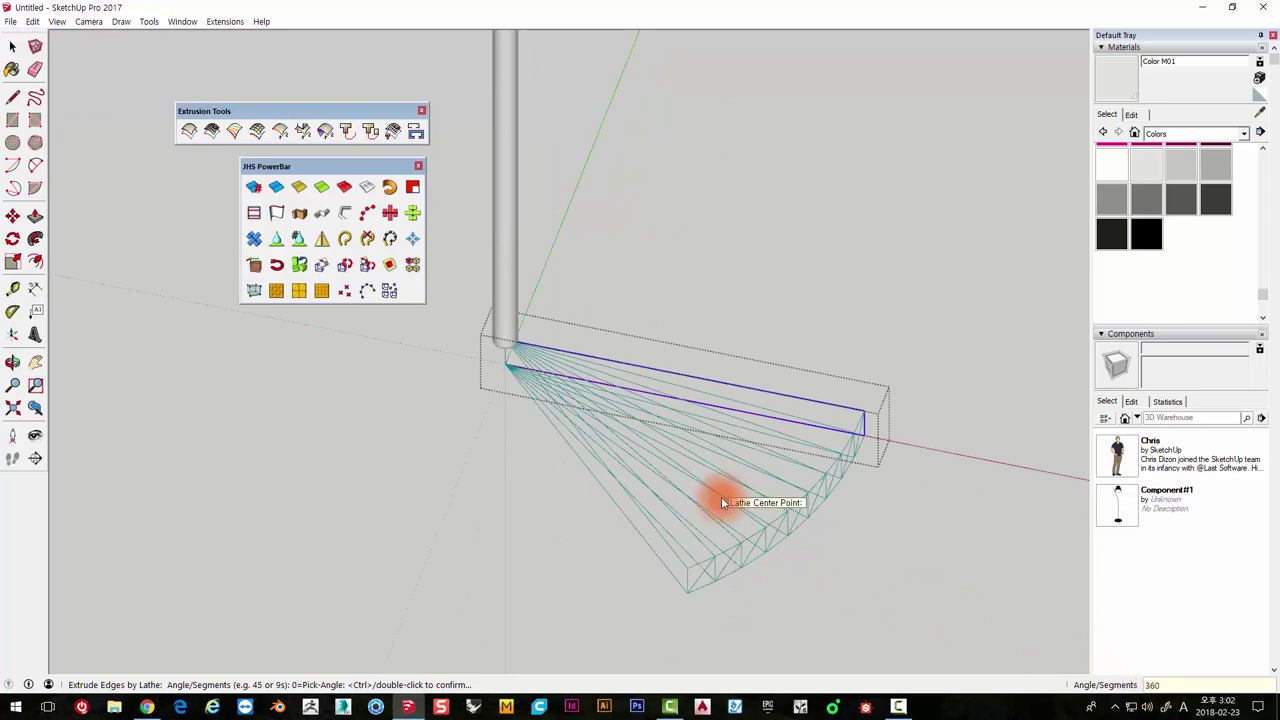
key("Return")
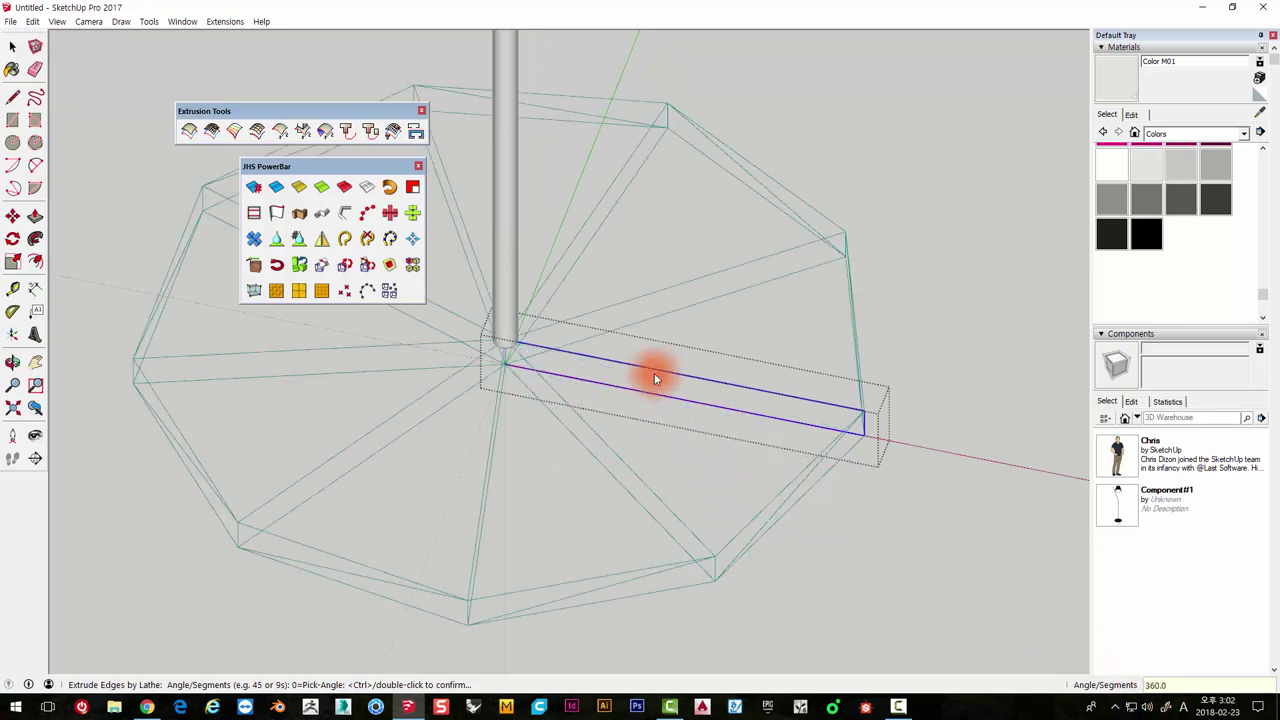
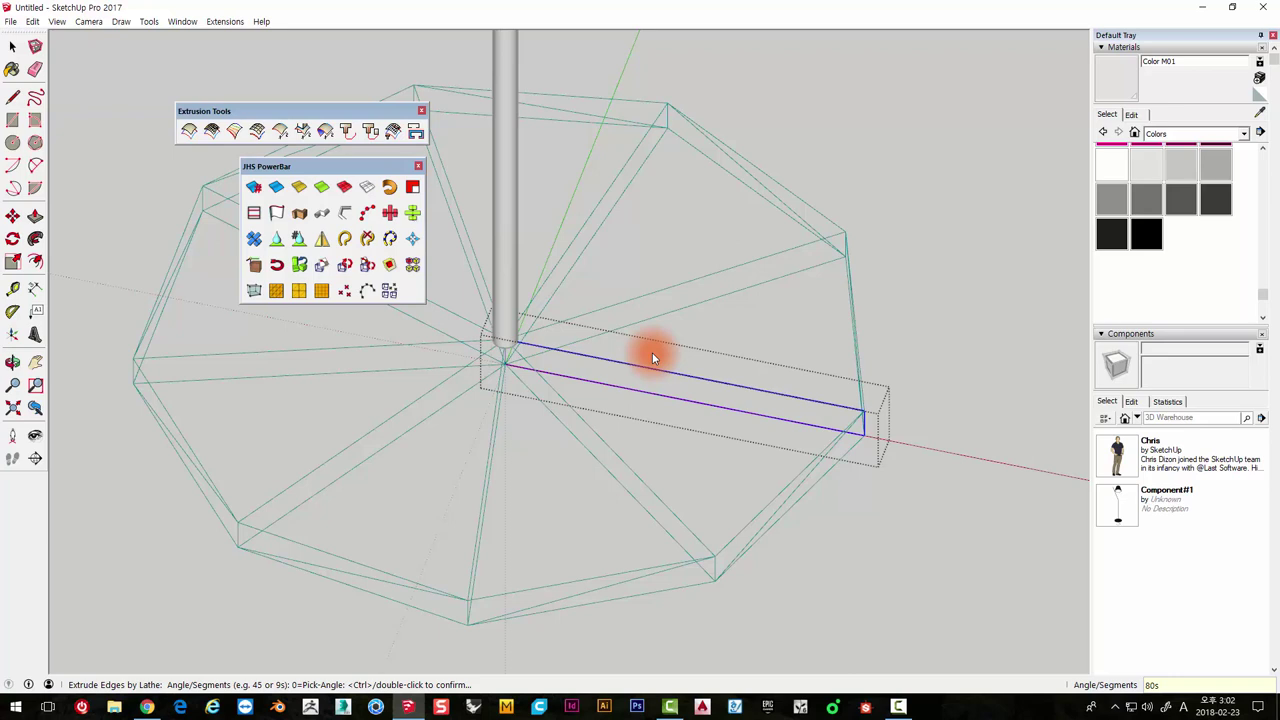
Lathe the base profile 360°, removing coplanar edges, reversing faces, smoothing edges and keeping it grouped
left_click(810, 410)
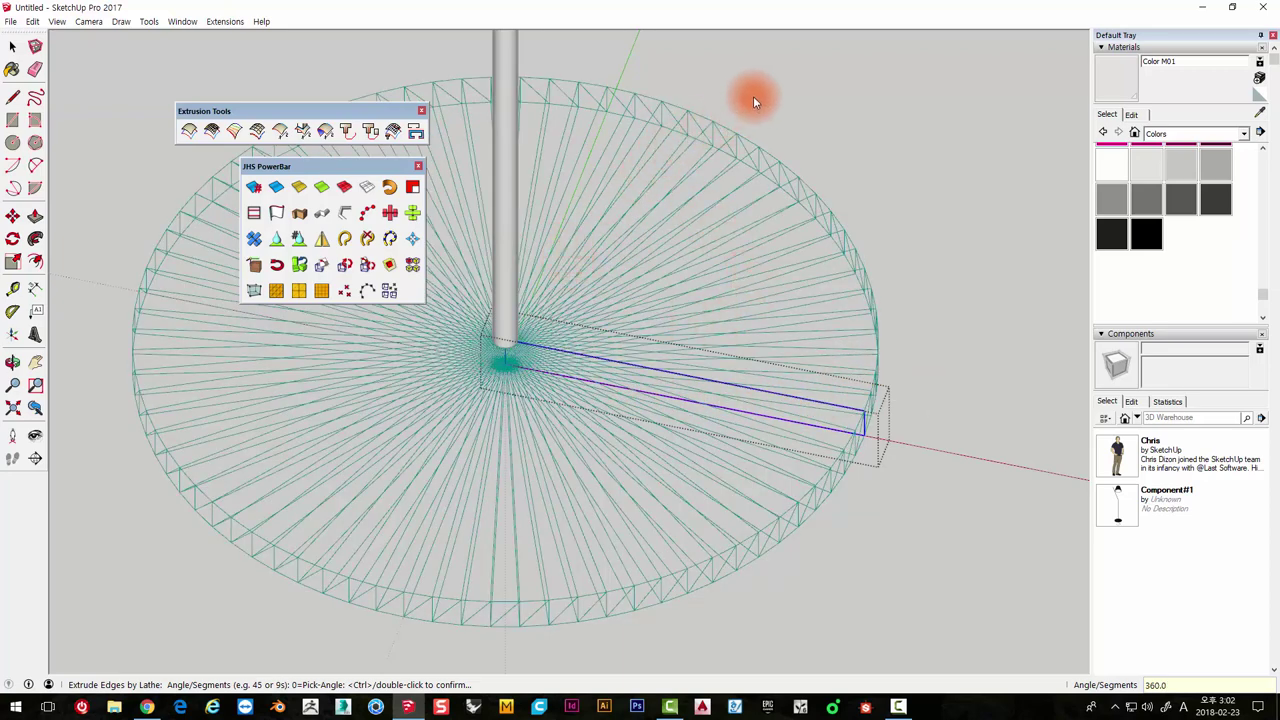
double_click(874, 108)
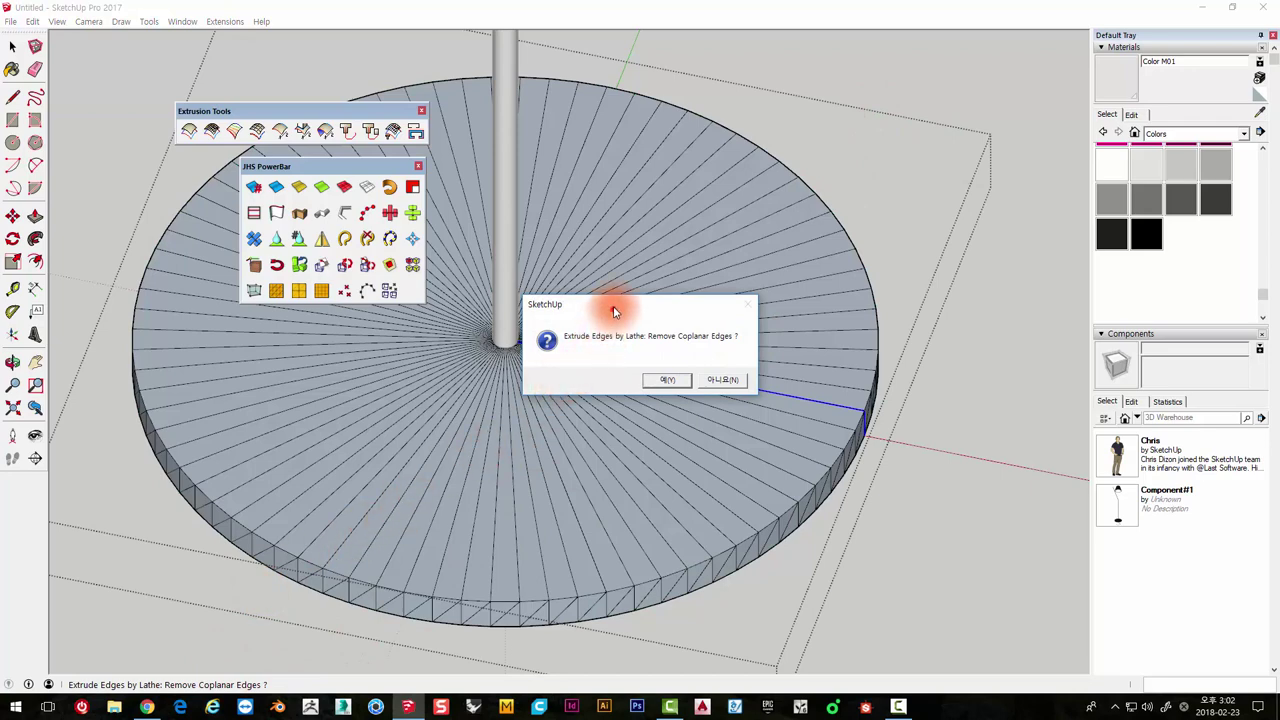
left_click_drag(610, 306, 609, 186)
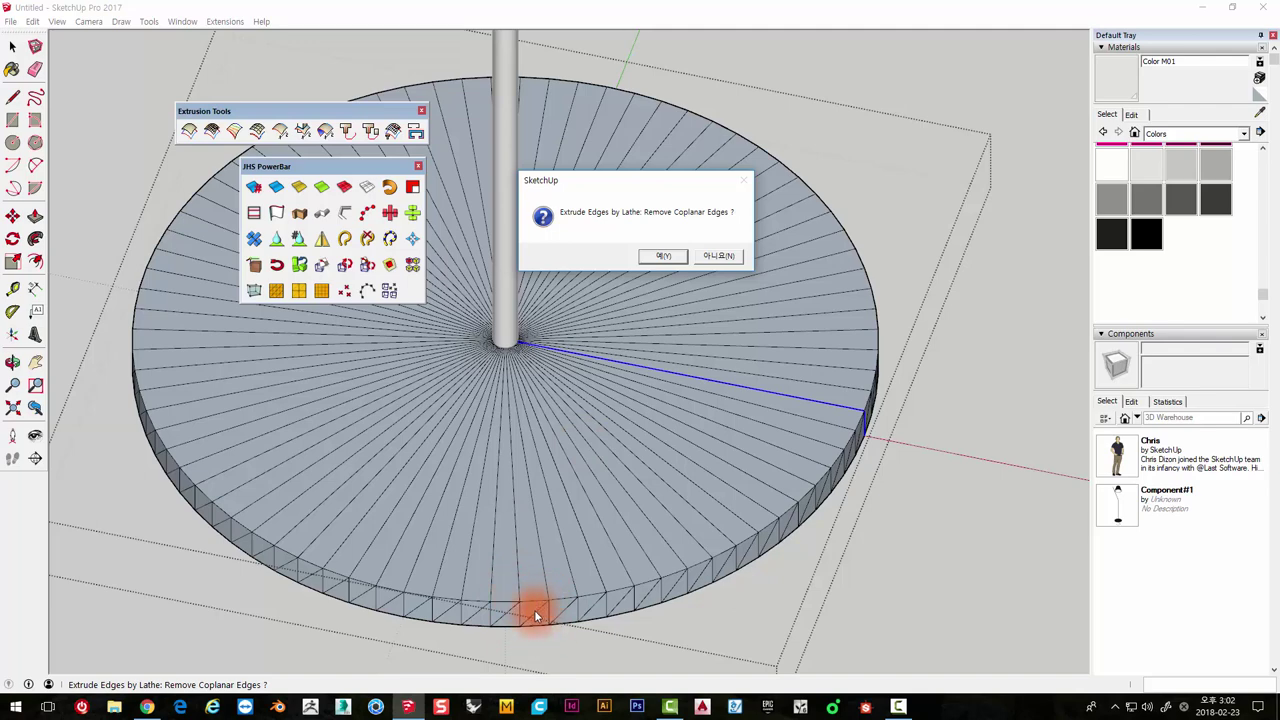
left_click(664, 257)
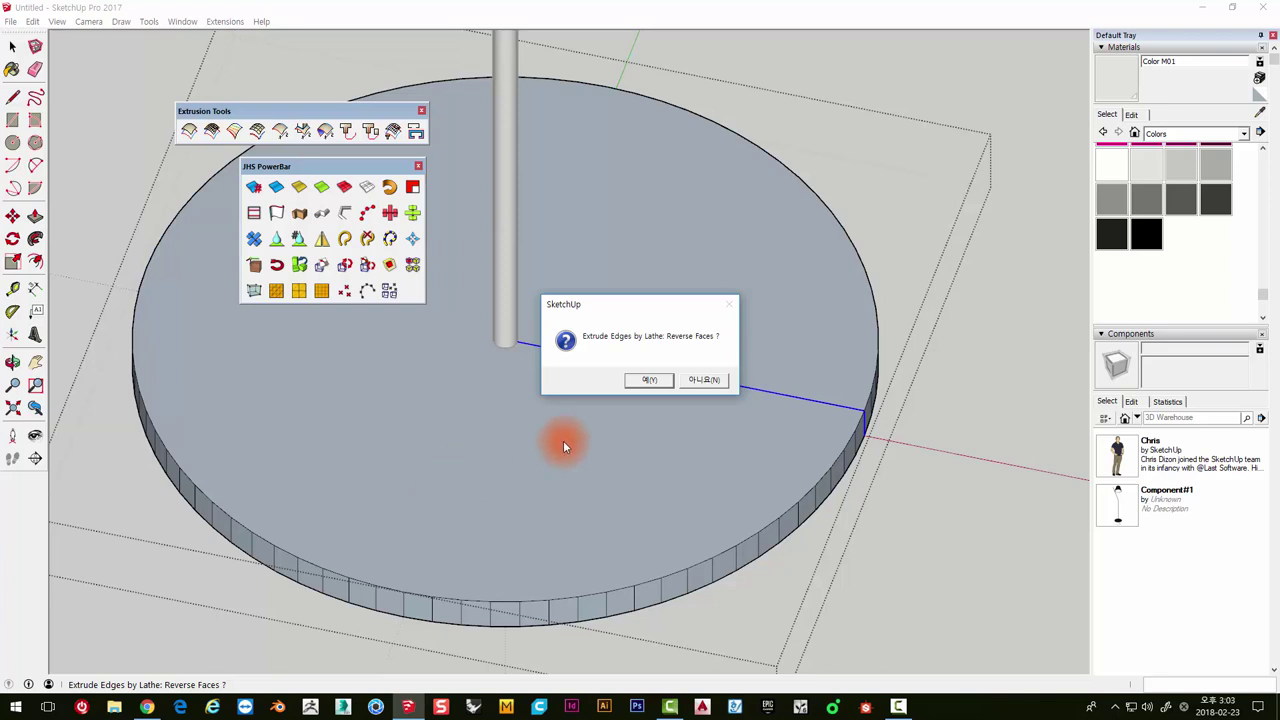
left_click(661, 383)
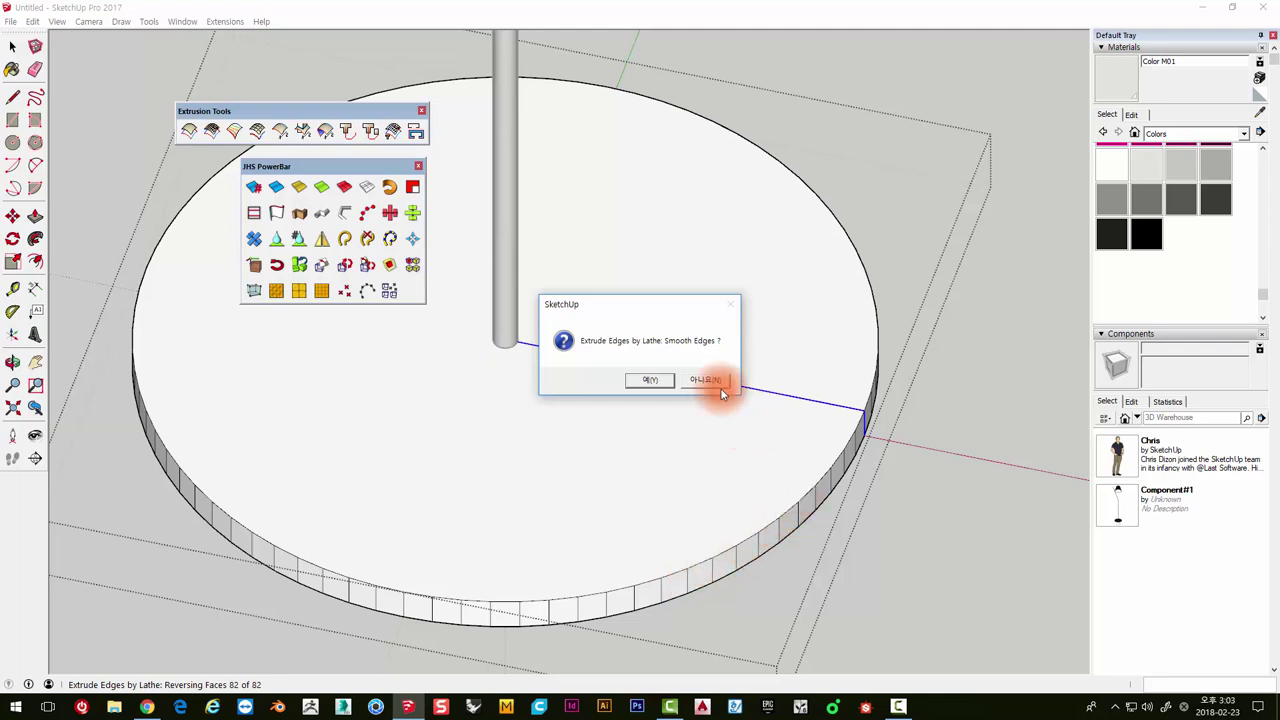
left_click(659, 382)
left_click_drag(657, 388, 671, 327)
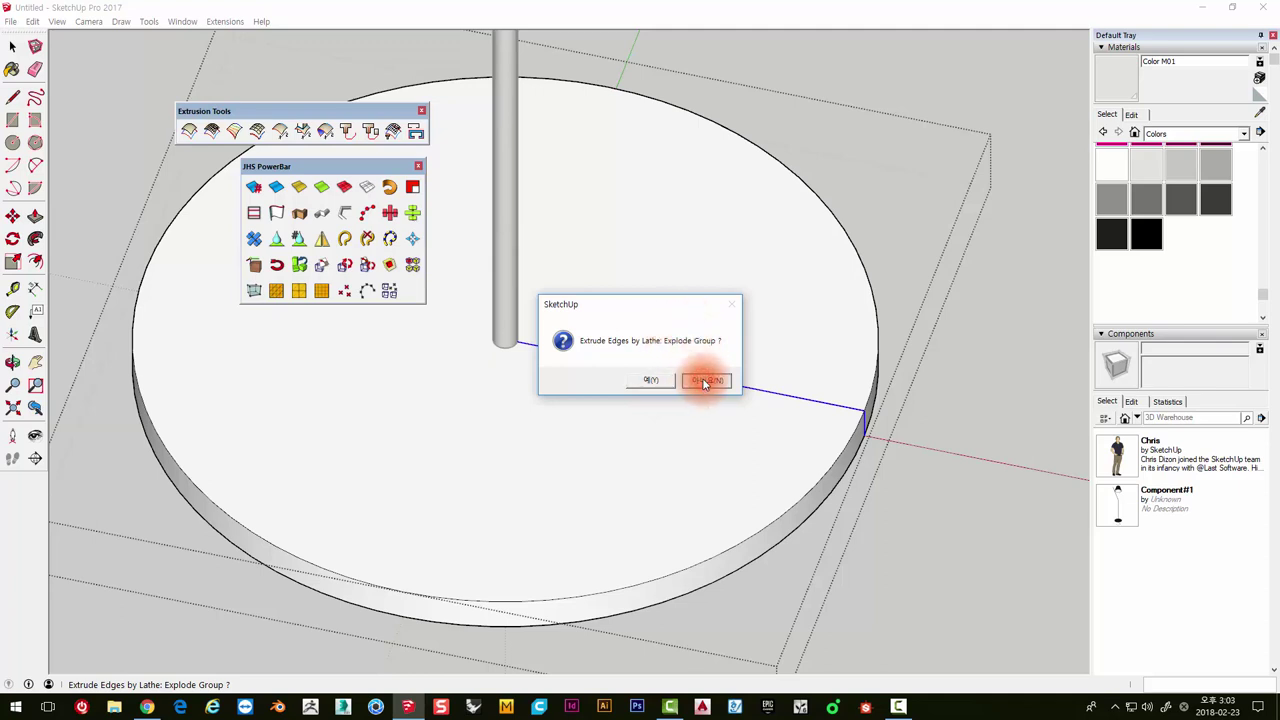
left_click(705, 381)
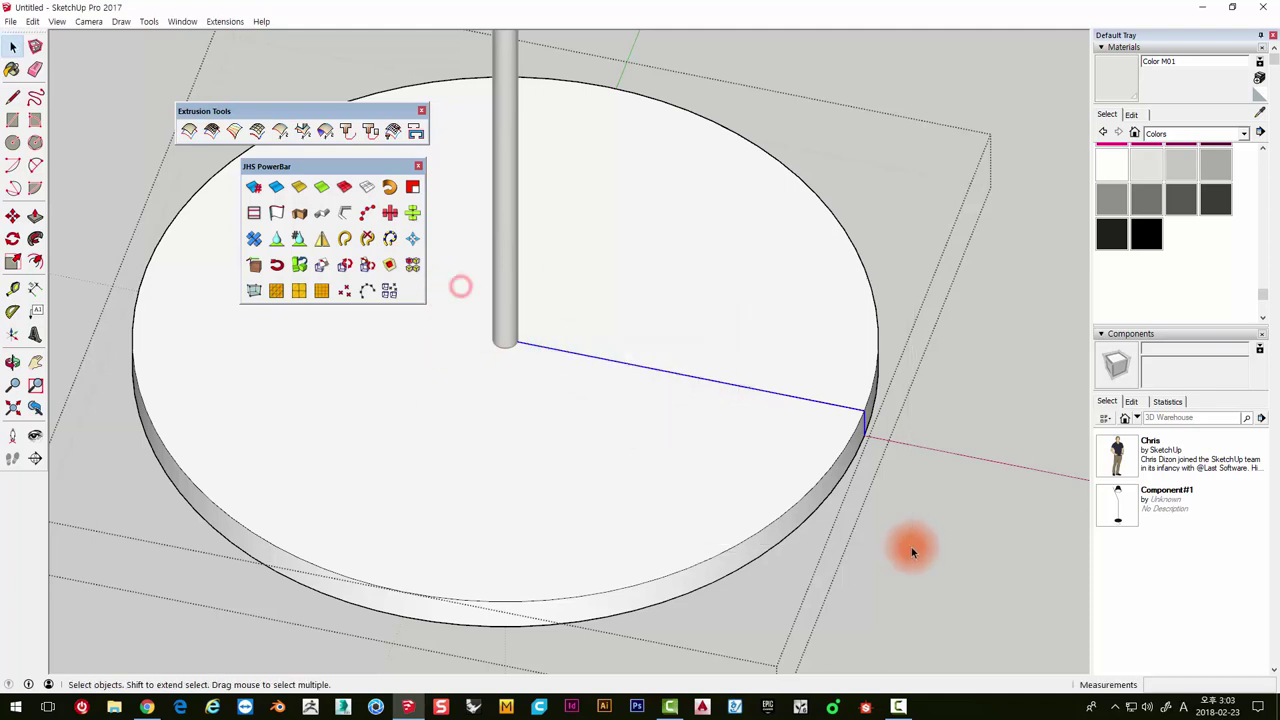
Delete the leftover radial edge on the disc base
key("Delete")
scroll(897, 523, "down", 3)
scroll(897, 523, "down", 3)
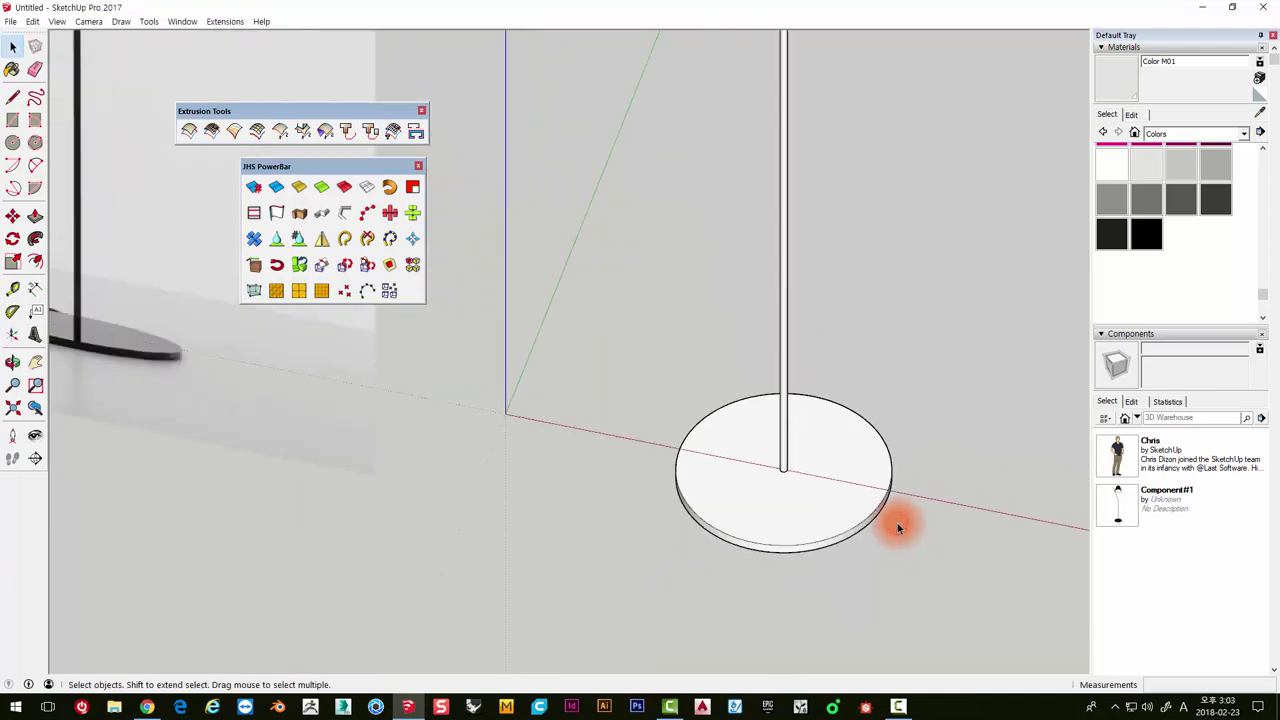
scroll(880, 490, "down", 3)
scroll(790, 500, "down", 1)
Enter the bracket's nested group and SuperWeld the shade's slanted profile into one curve
mouse_move(745, 553)
middle_mouse_down()
mouse_move(843, 377)
mouse_move(760, 612)
middle_mouse_up()
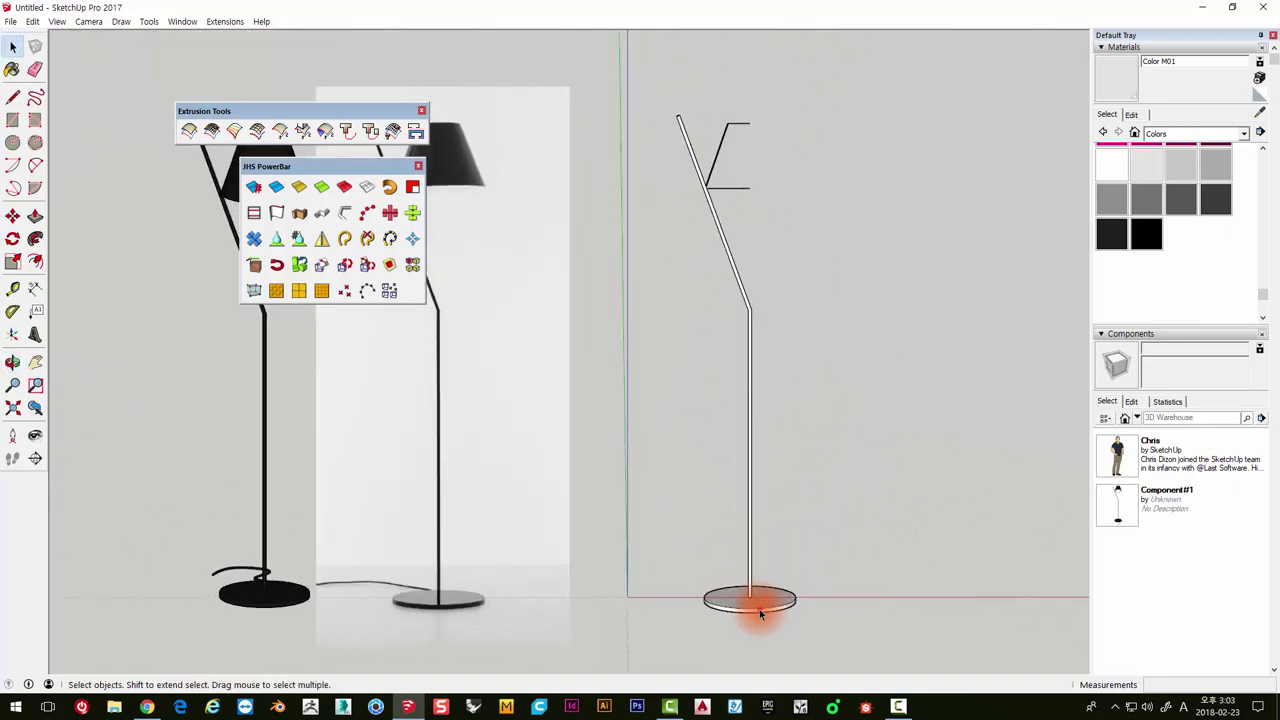
middle_click_drag(859, 414, 694, 206)
scroll(694, 206, "up", 3)
scroll(701, 208, "up", 2)
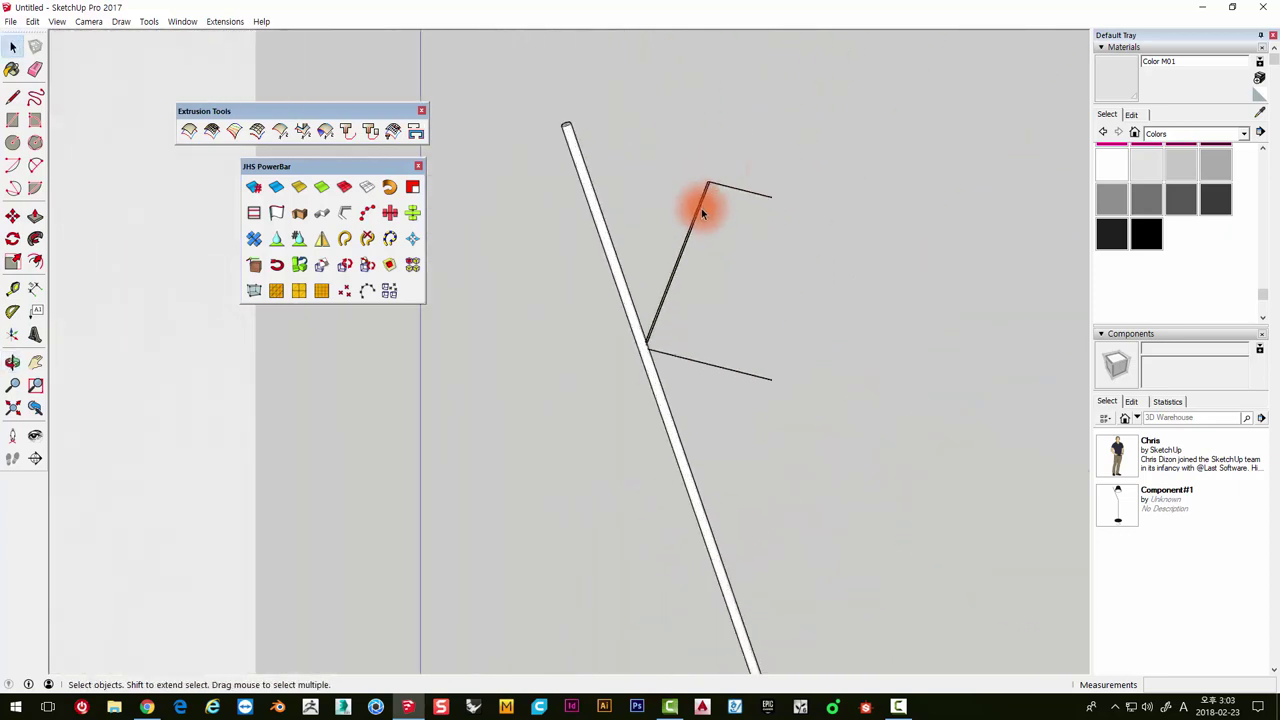
double_click(701, 208)
double_click(701, 208)
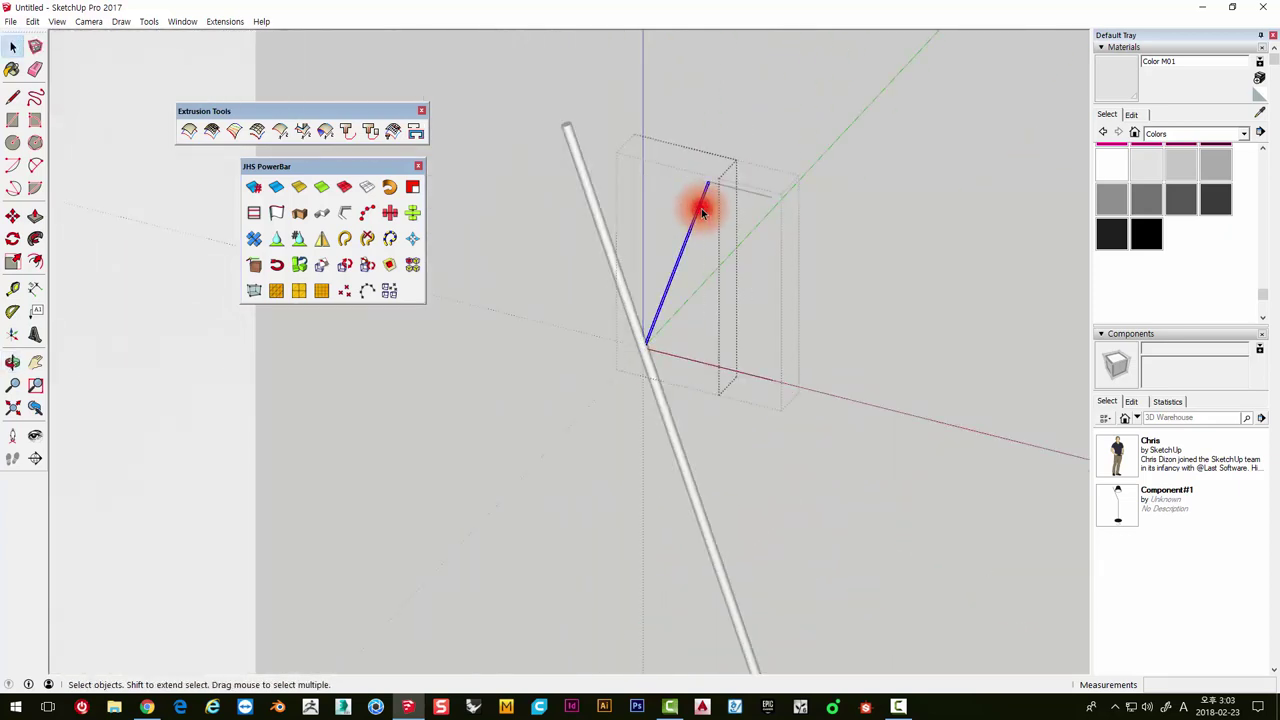
scroll(692, 220, "up", 2)
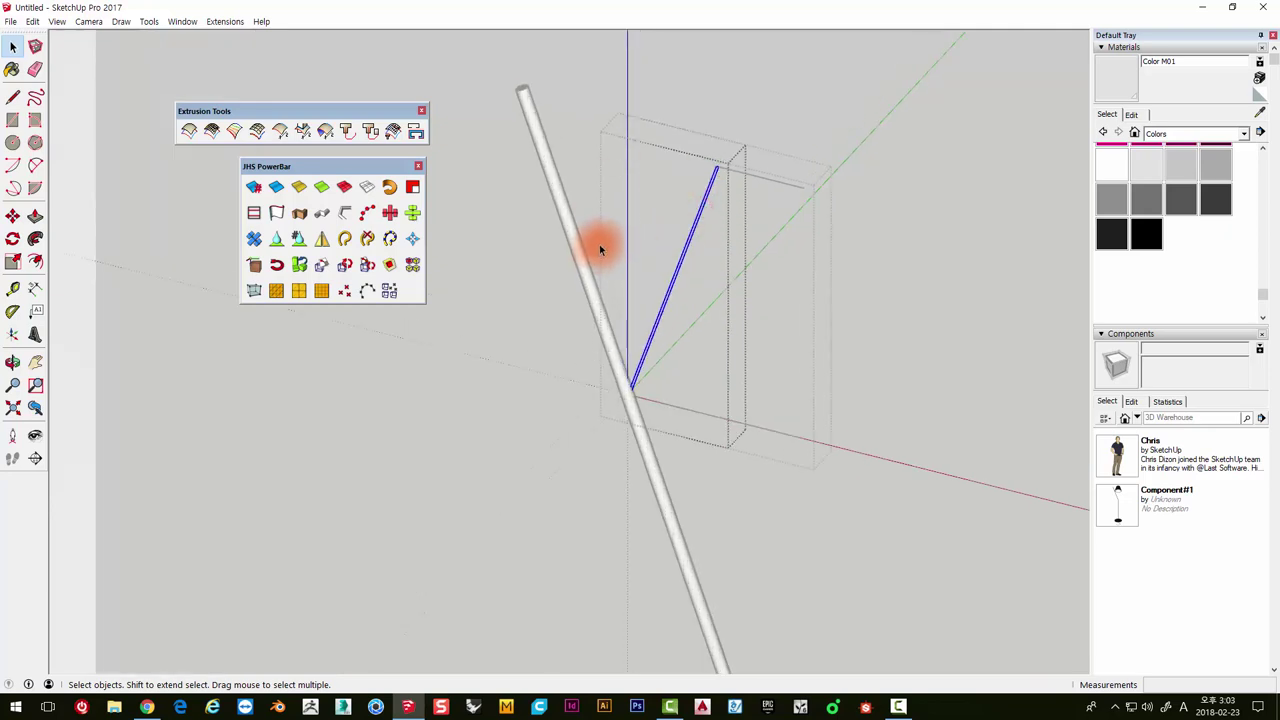
left_click(346, 242)
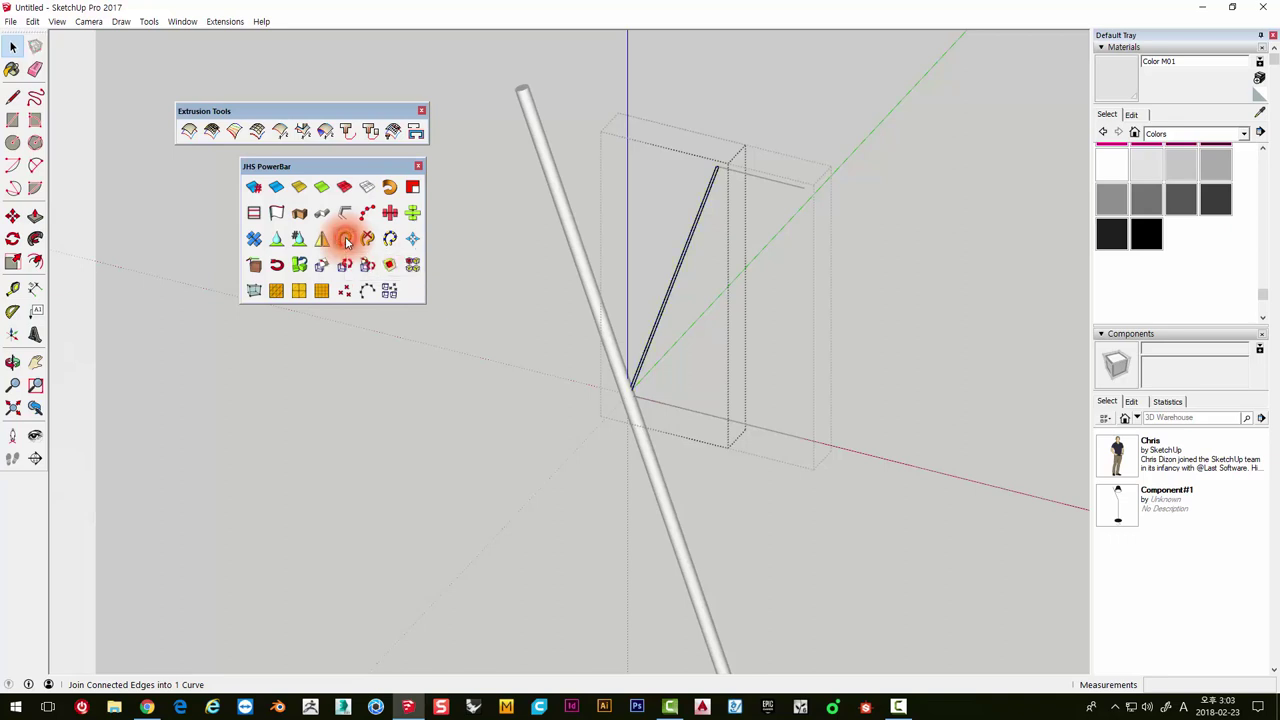
left_click(686, 247)
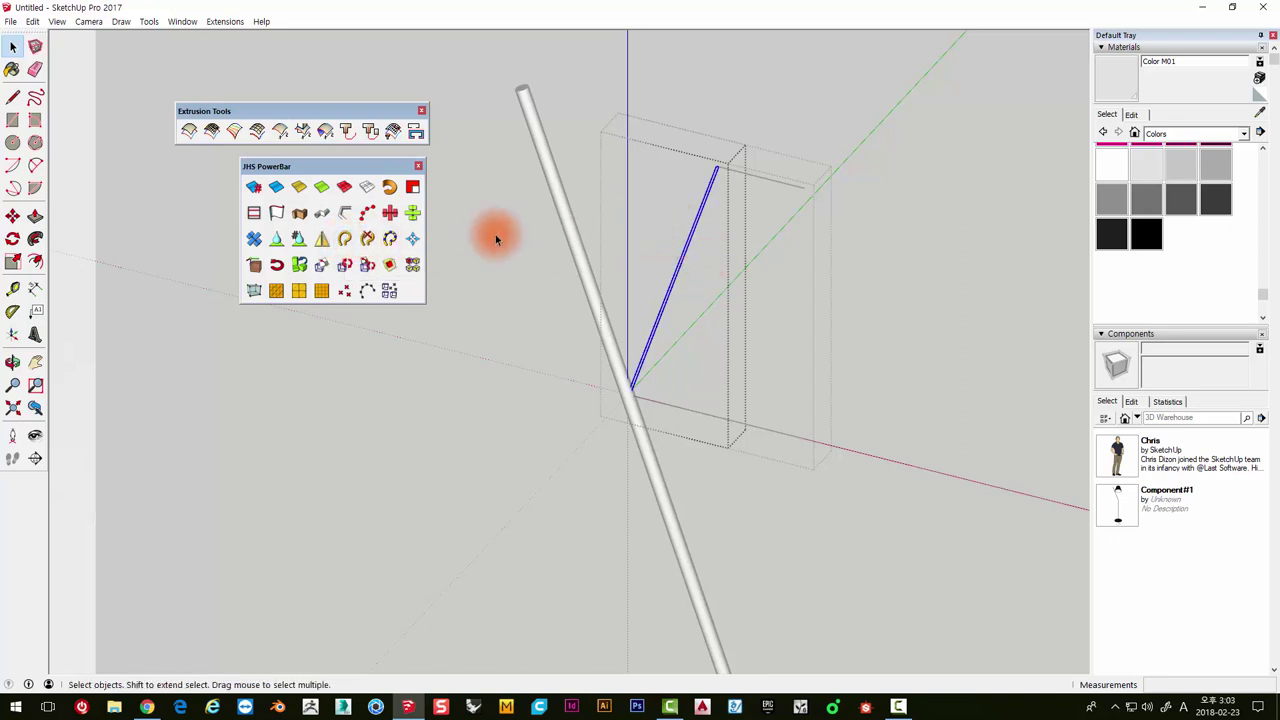
Lathe the shade profile around a vertical axis centred at the top line's end
left_click(325, 133)
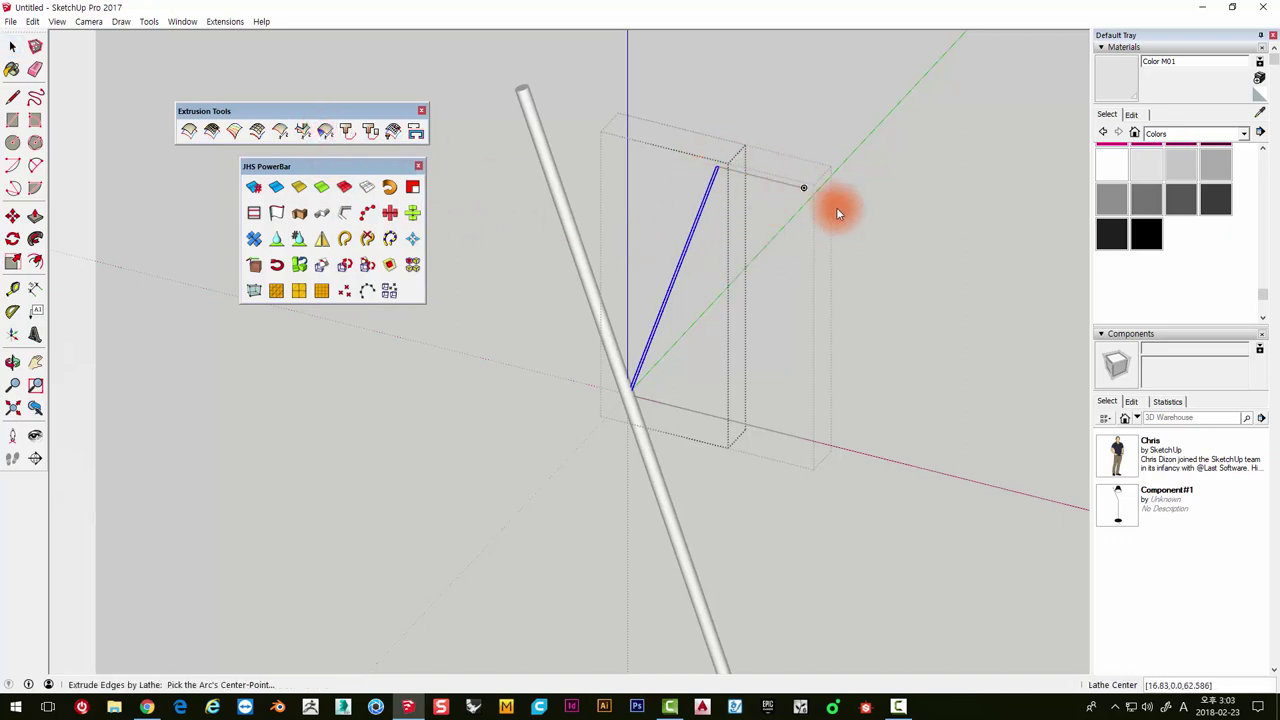
left_click(806, 188)
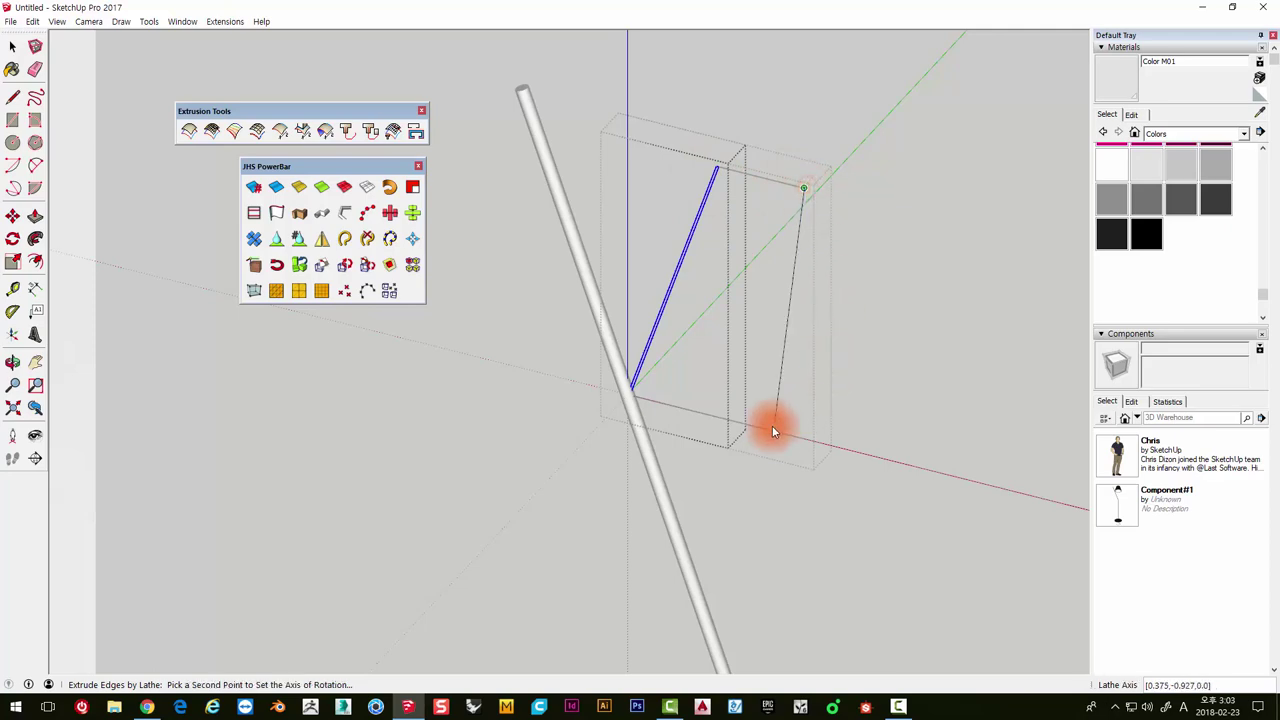
left_click(803, 441)
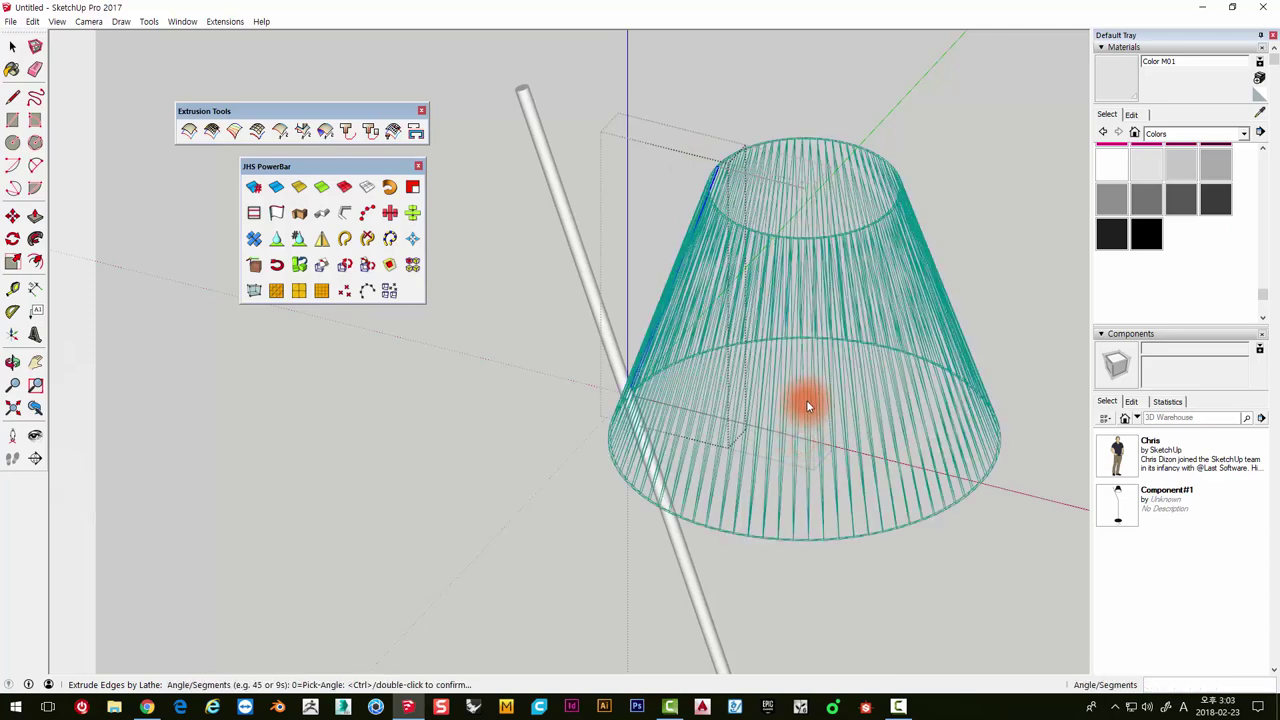
mouse_move(808, 405)
middle_mouse_down()
mouse_move(813, 485)
mouse_move(891, 200)
mouse_move(941, 326)
middle_mouse_up()
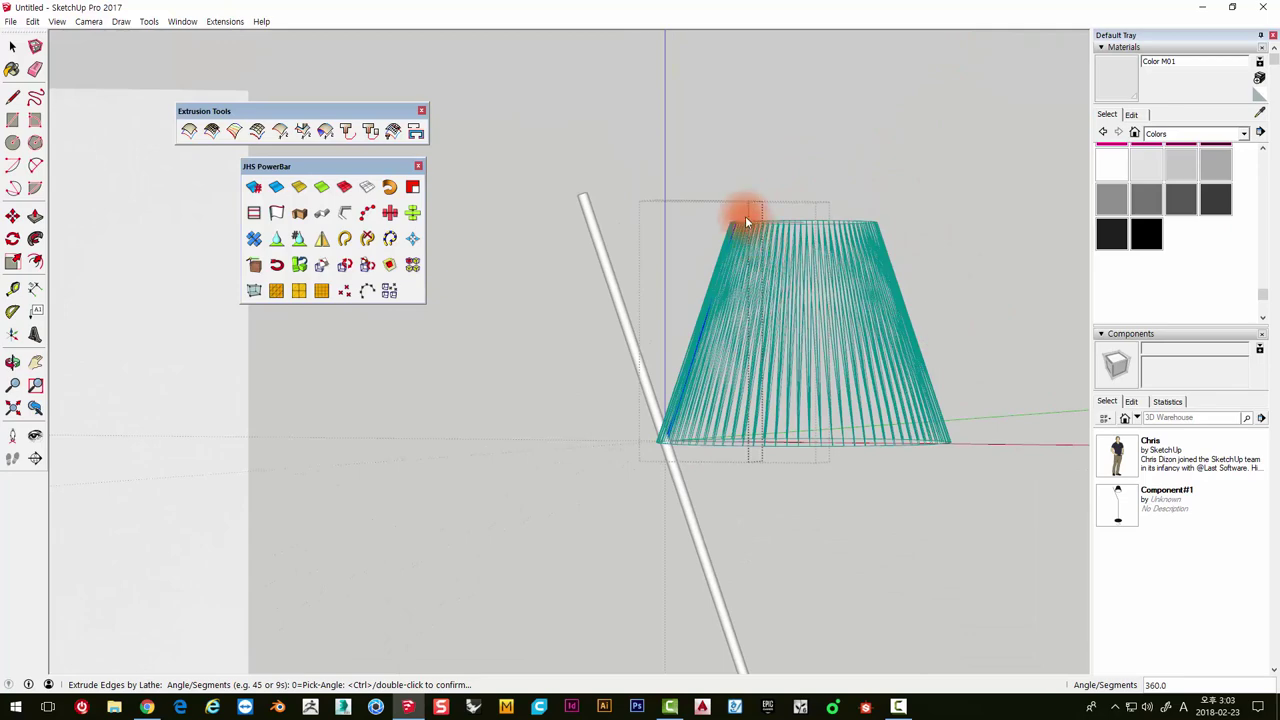
middle_click_drag(745, 216, 710, 418)
scroll(775, 334, "down", 3)
scroll(780, 354, "down", 1)
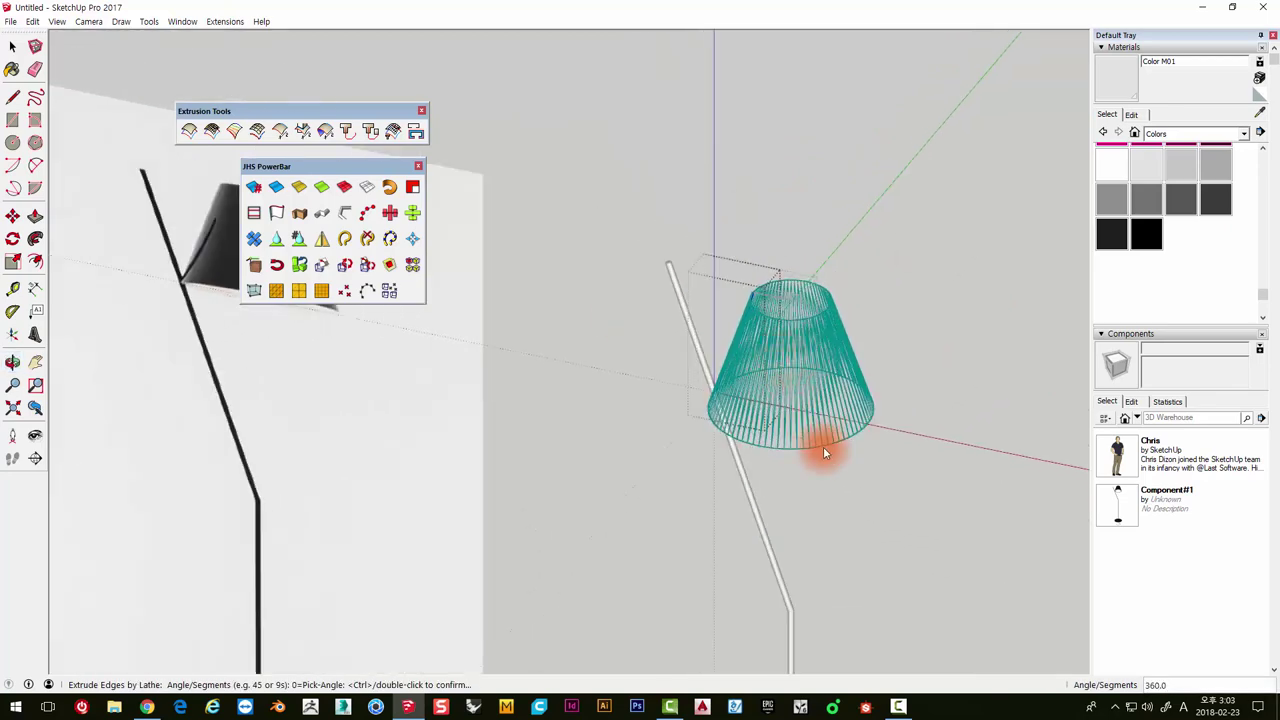
scroll(777, 363, "up", 4)
scroll(804, 364, "up", 2)
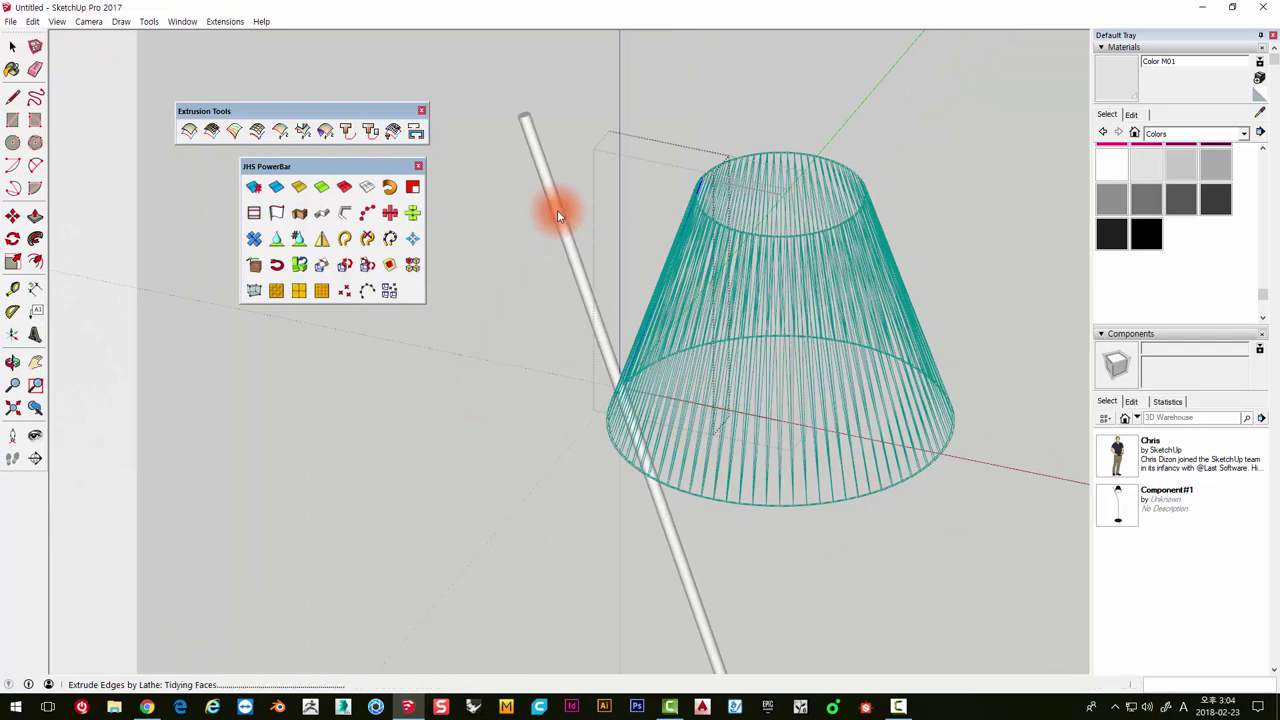
Commit the cone, removing coplanar edges, smoothing edges and keeping it as a group
left_click(531, 393)
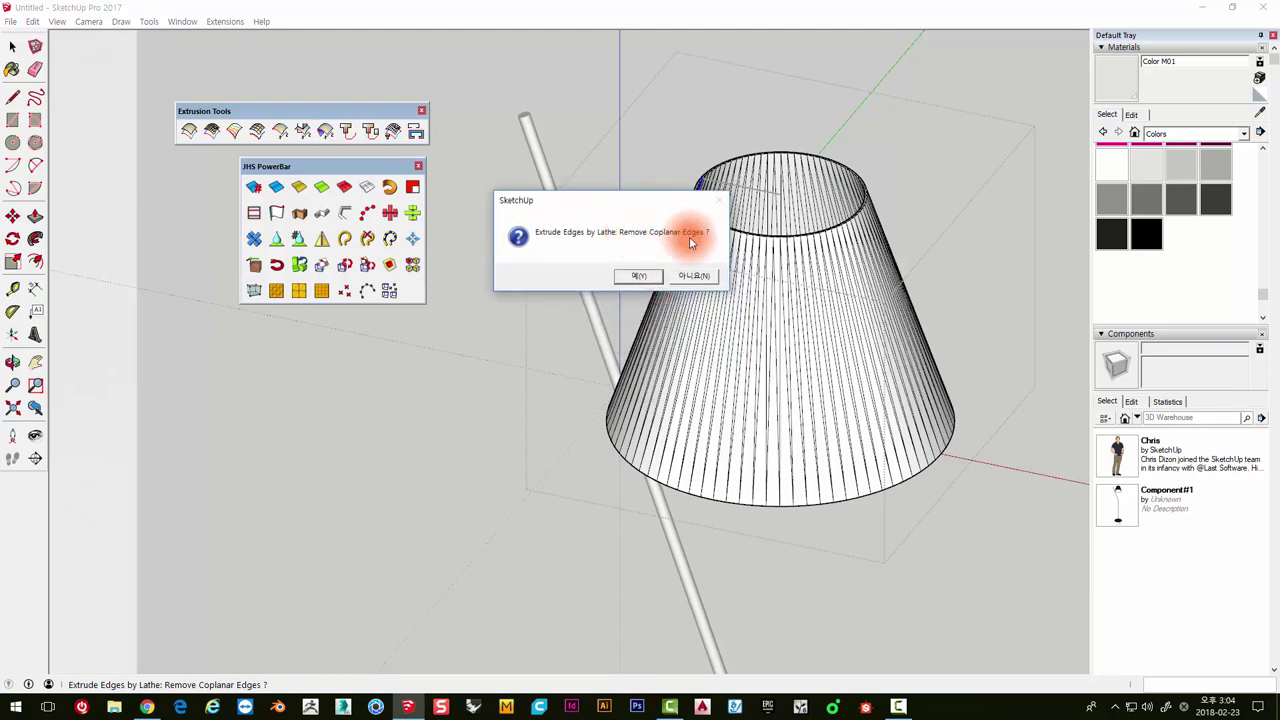
left_click(637, 277)
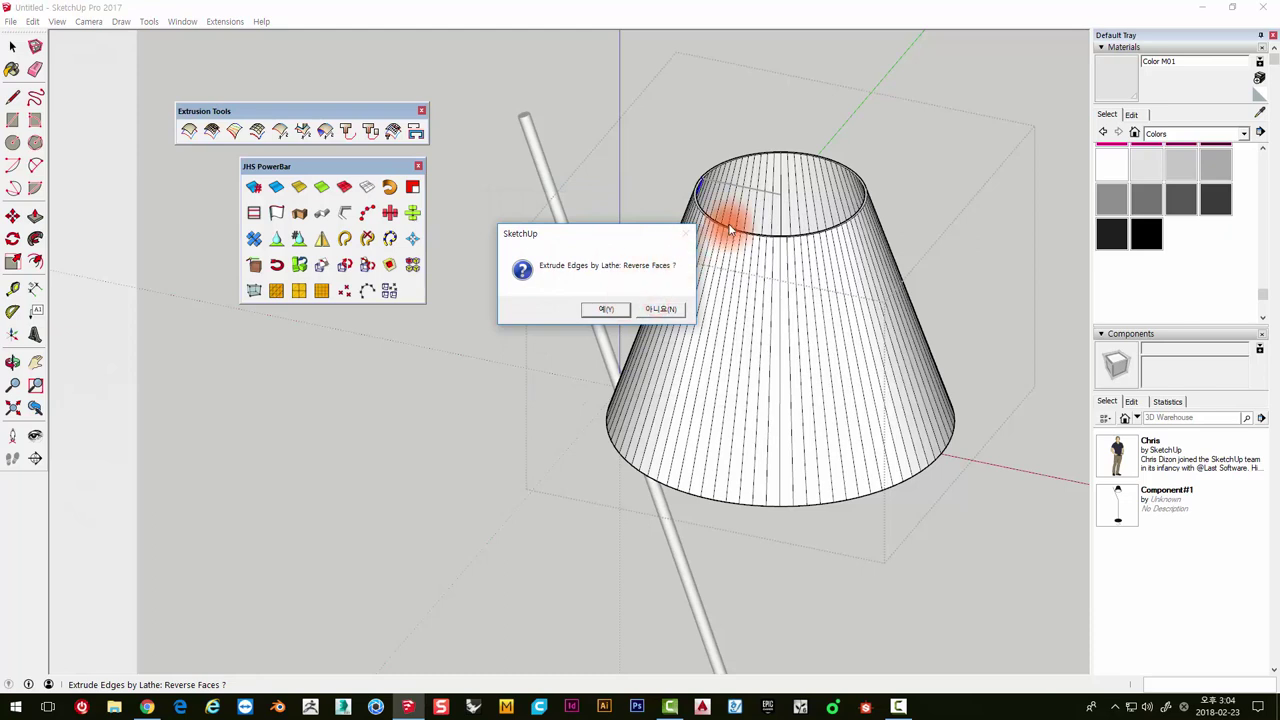
left_click(660, 309)
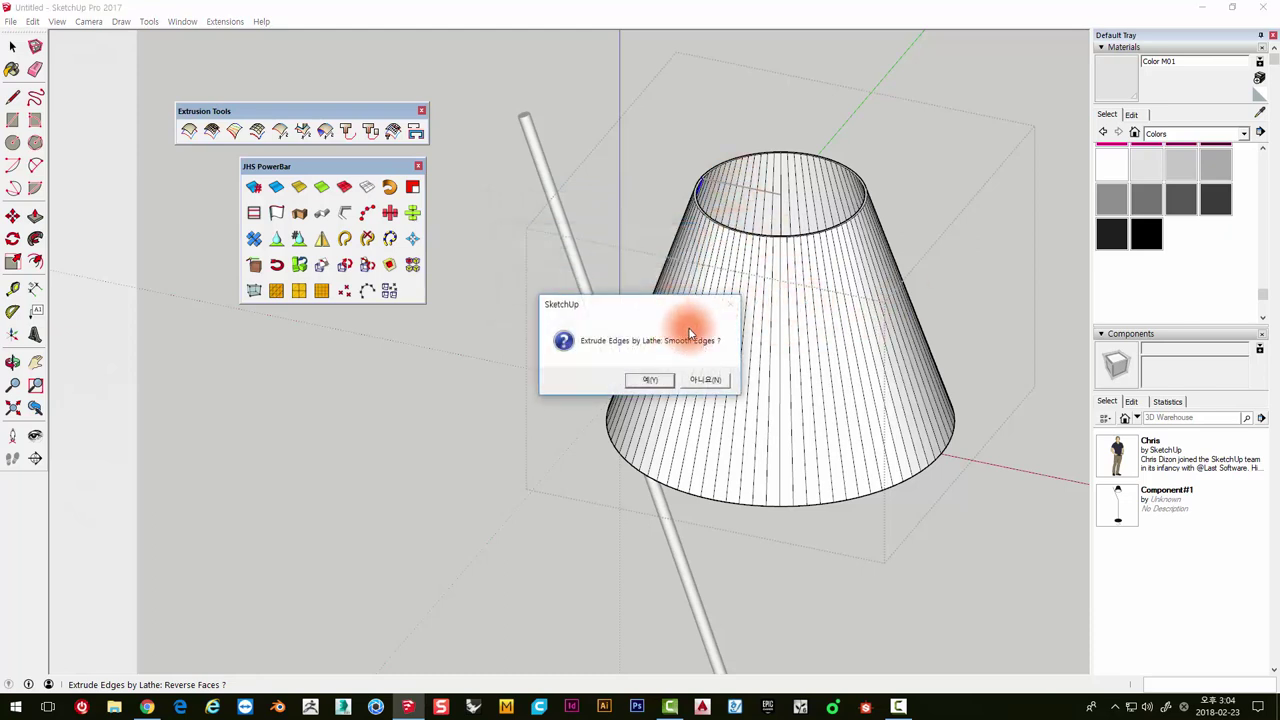
left_click(652, 379)
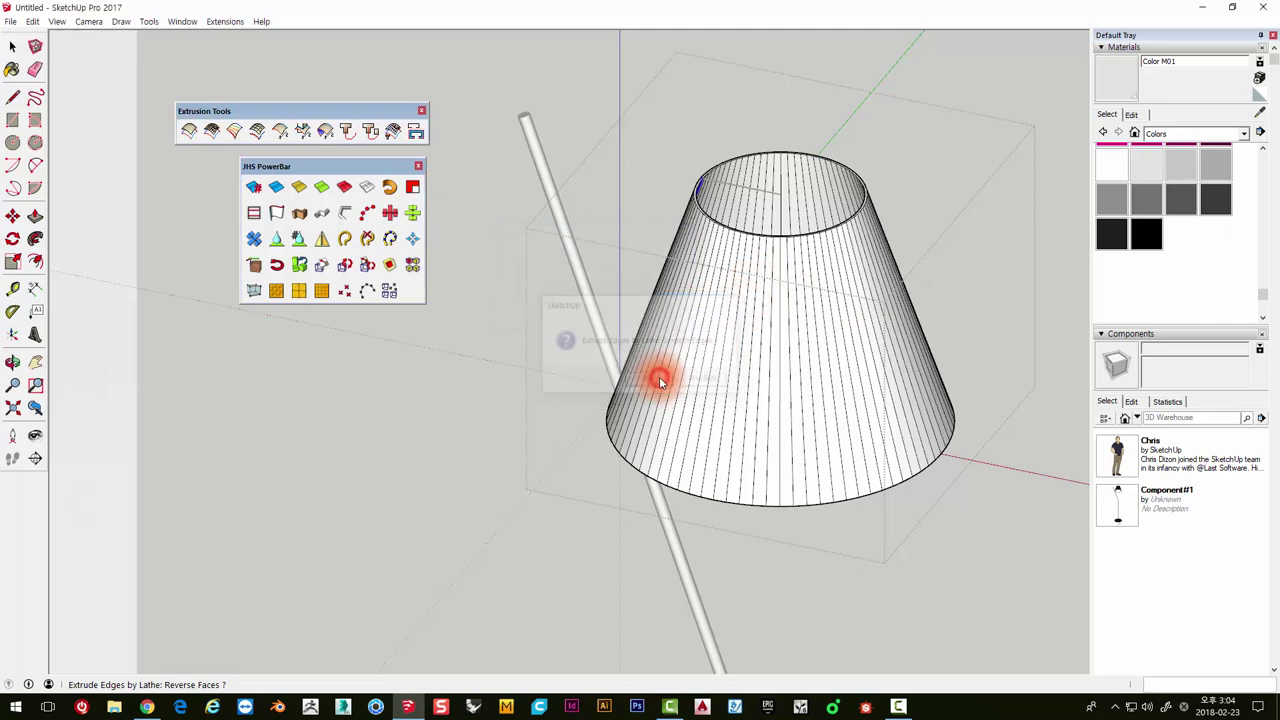
left_click(714, 383)
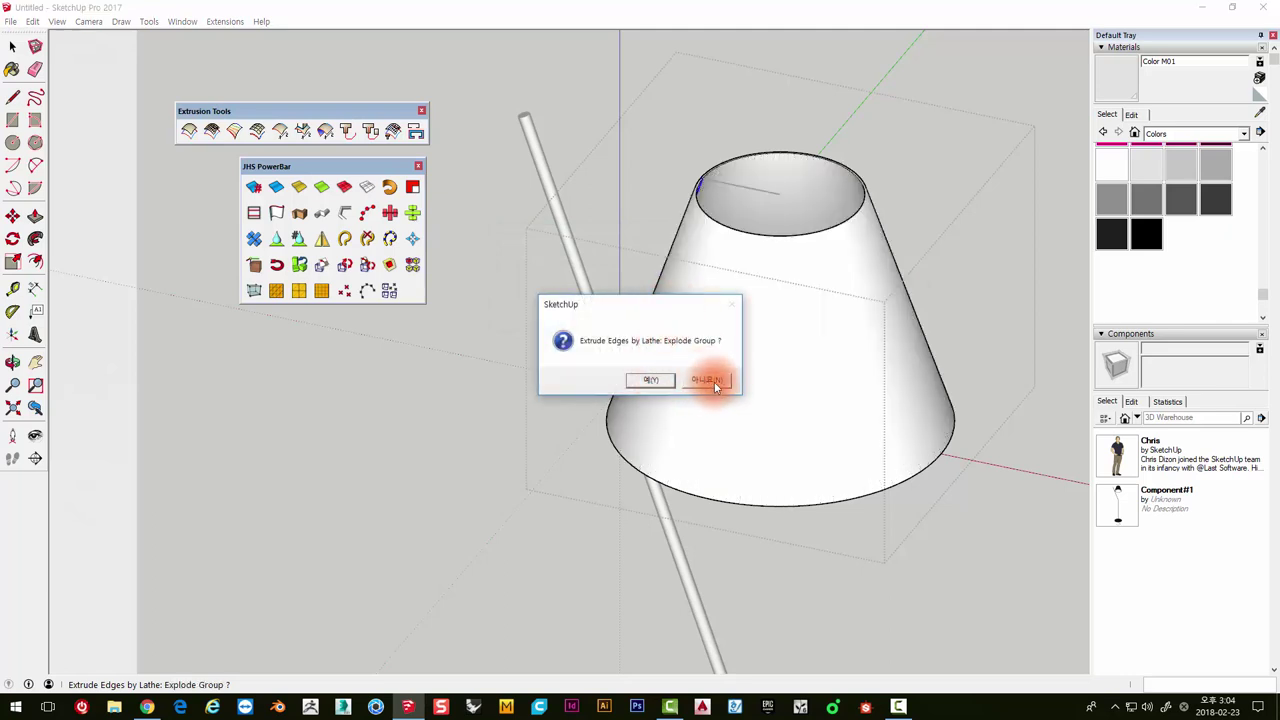
left_click(557, 88)
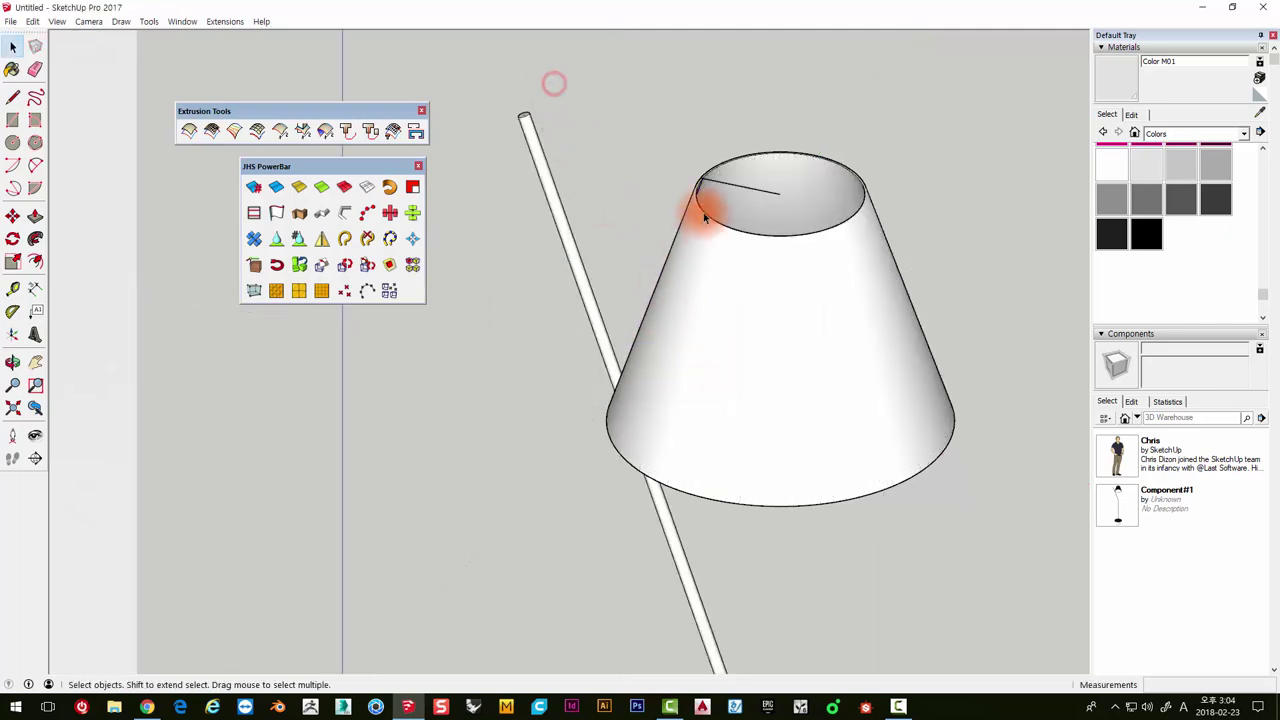
Enter and leave the cone's group, orbiting in close to the lampshade
double_click(722, 184)
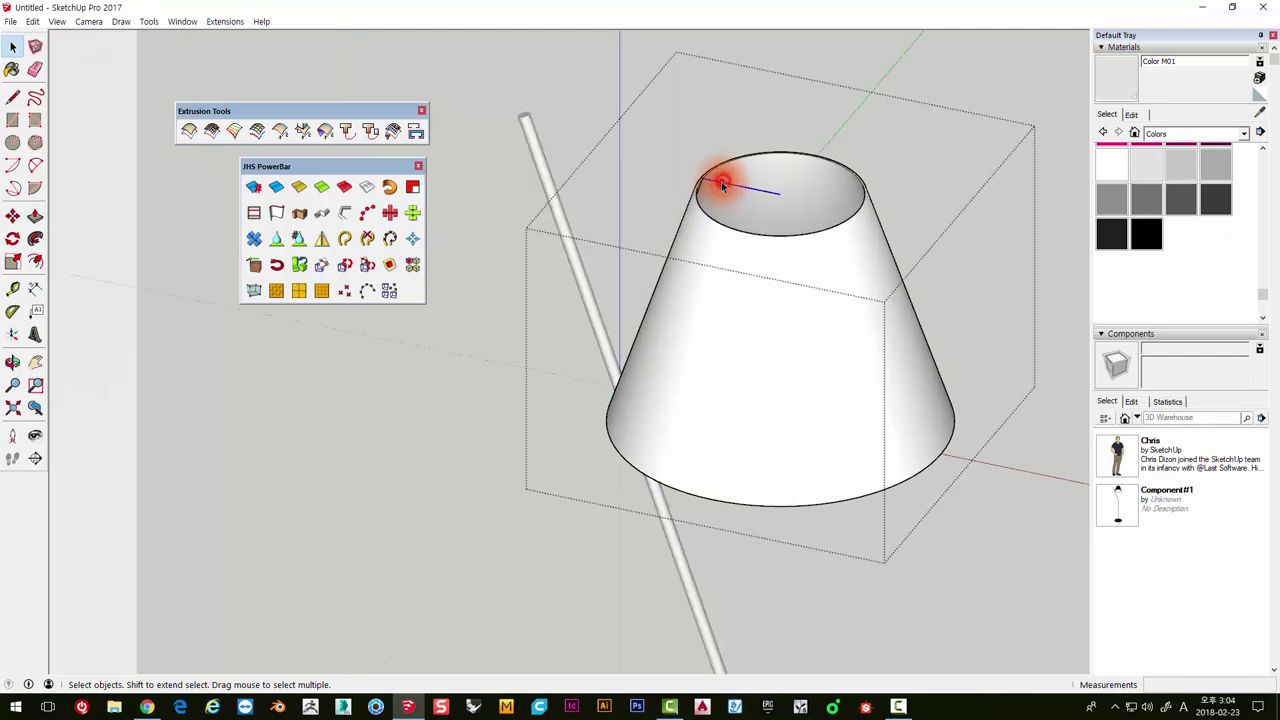
left_click(602, 127)
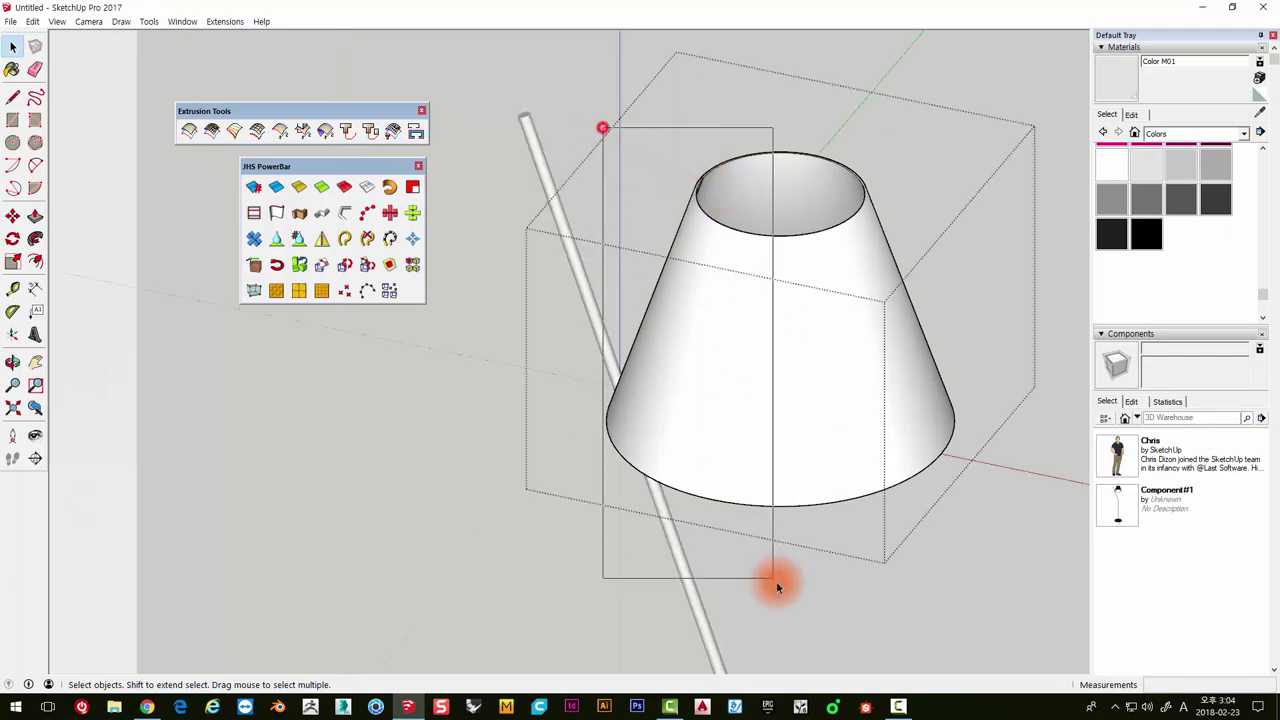
left_click(527, 128)
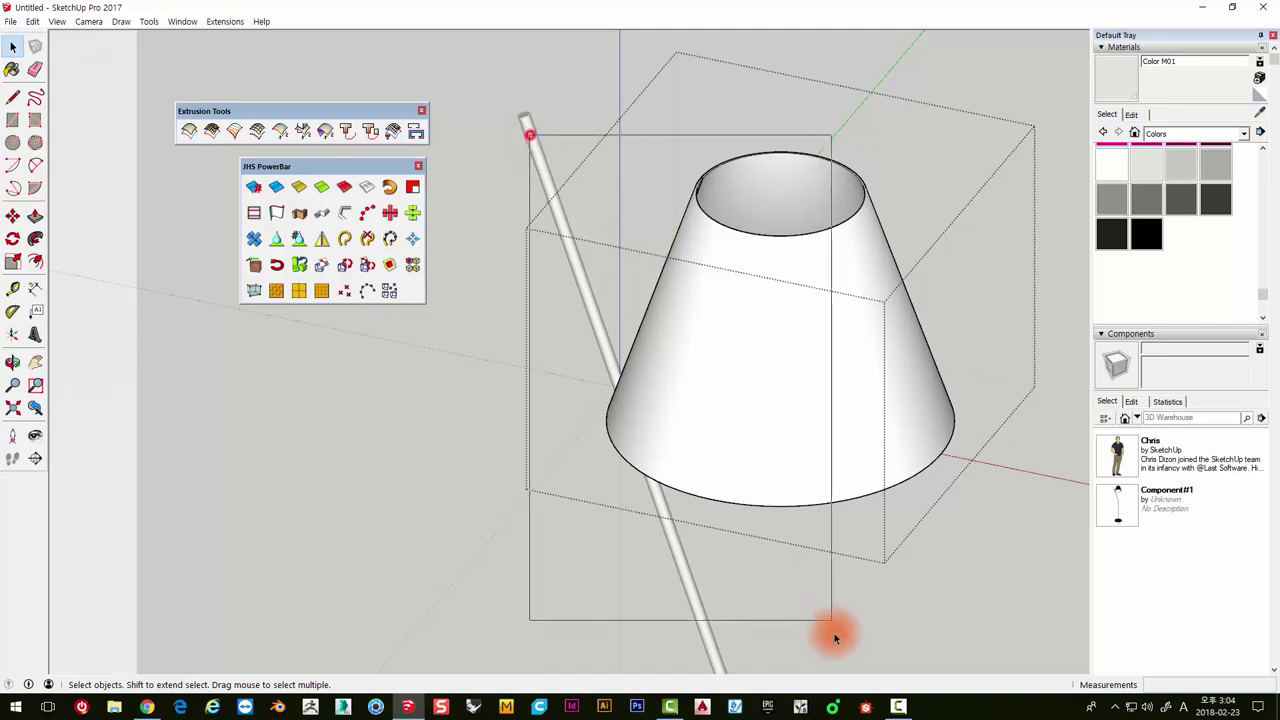
middle_click_drag(759, 270, 720, 286)
scroll(712, 265, "up", 3)
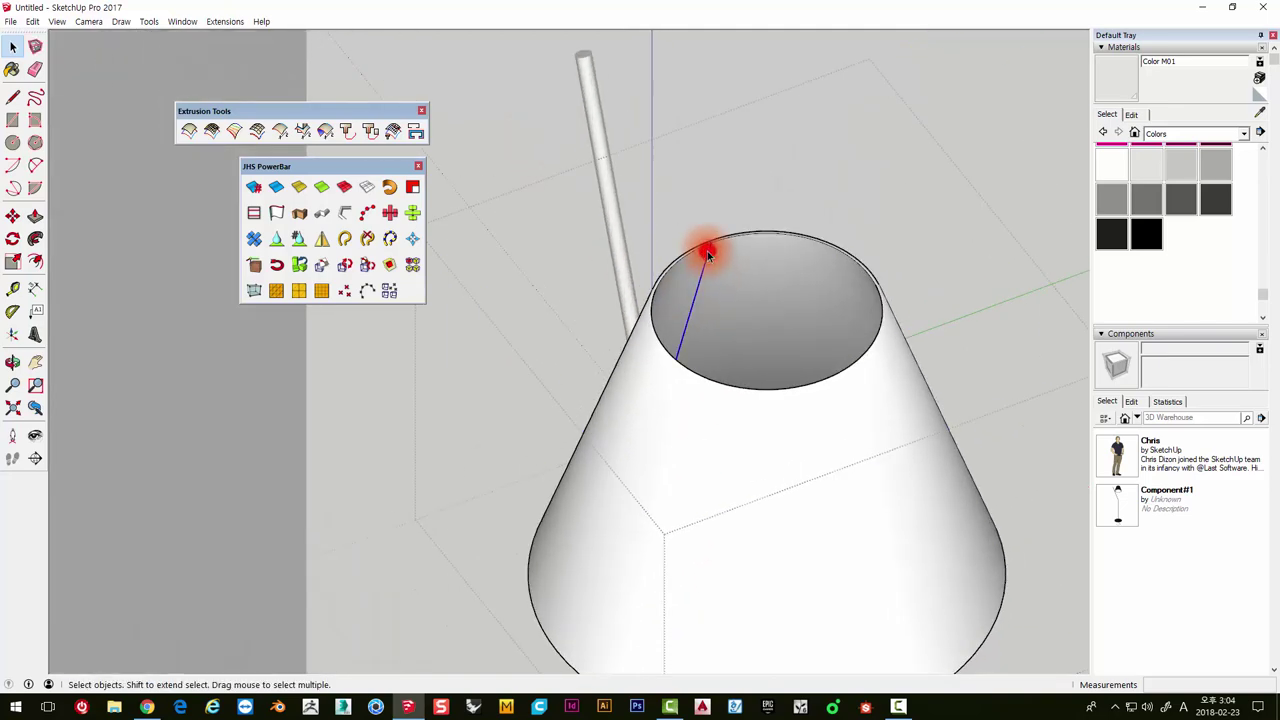
left_click(752, 182)
mouse_move(752, 183)
middle_mouse_down()
mouse_move(746, 249)
mouse_move(1175, 265)
middle_mouse_up()
scroll(934, 256, "down", 5)
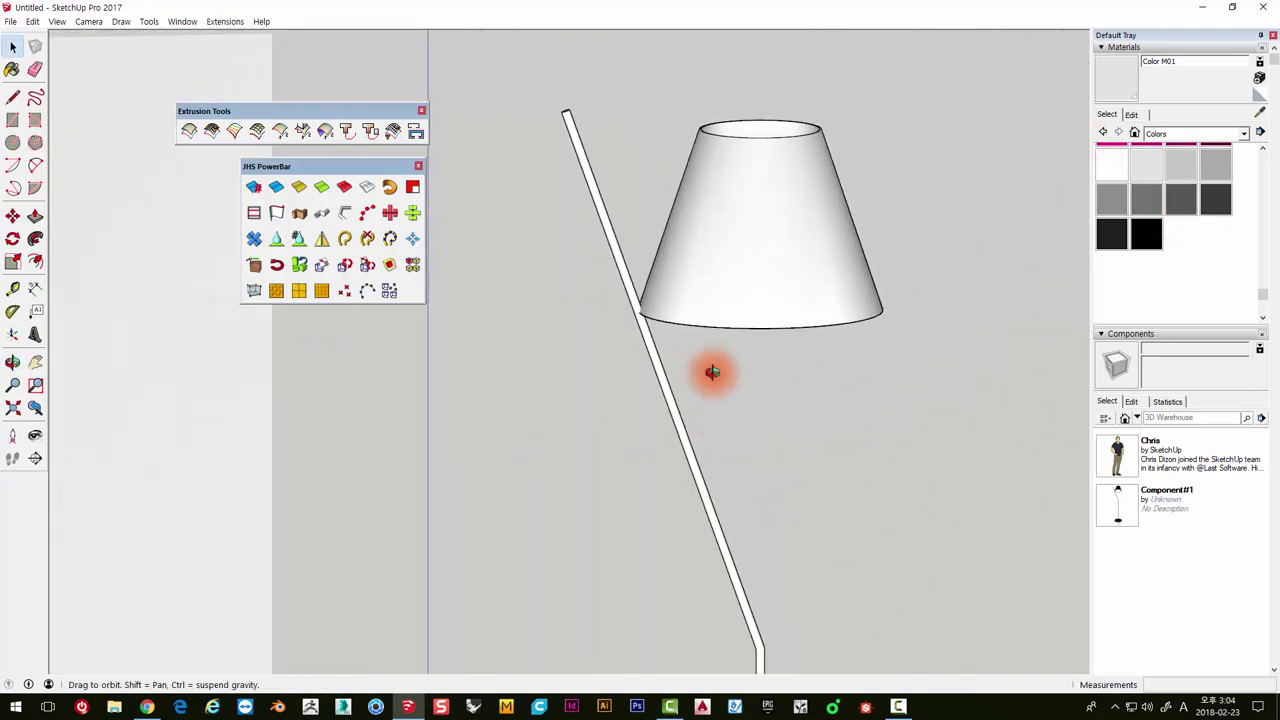
mouse_move(709, 371)
middle_mouse_down()
mouse_move(771, 151)
mouse_move(771, 377)
mouse_move(764, 207)
middle_mouse_up()
scroll(780, 160, "up", 4)
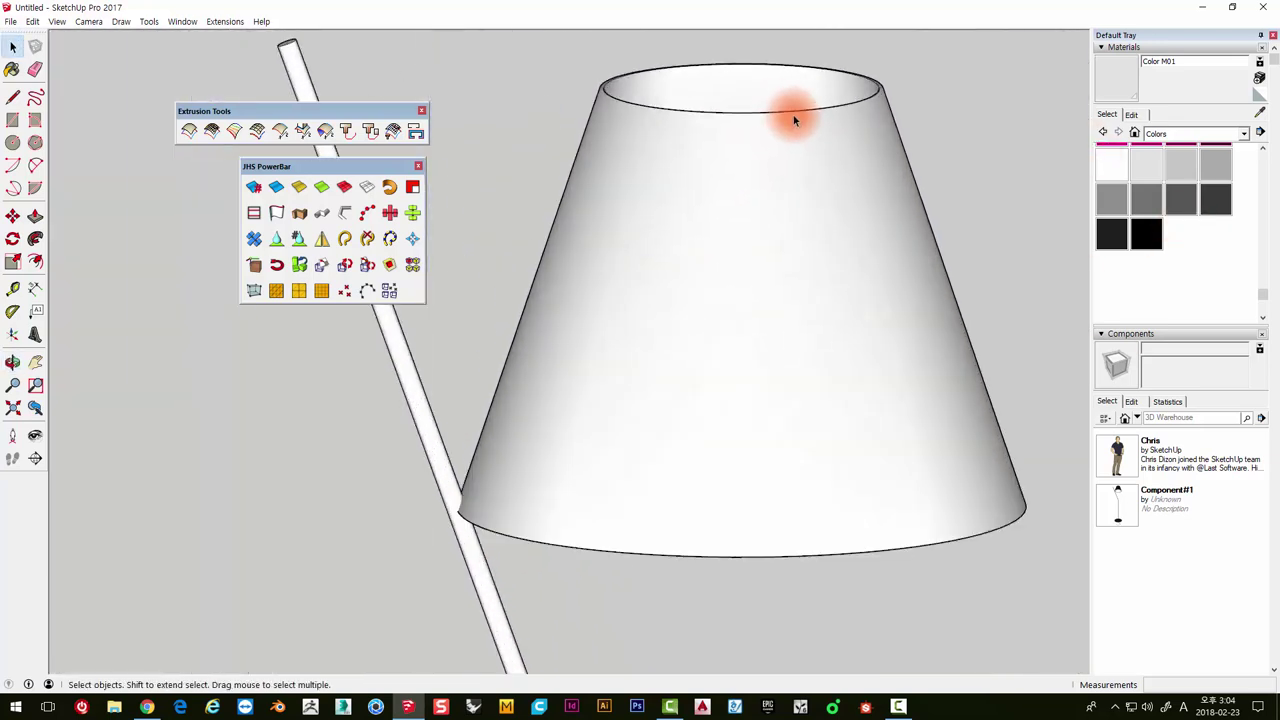
middle_click_drag(794, 109, 714, 300)
Select all of the cone's connected faces and edges
left_click(714, 335)
triple_click(712, 340)
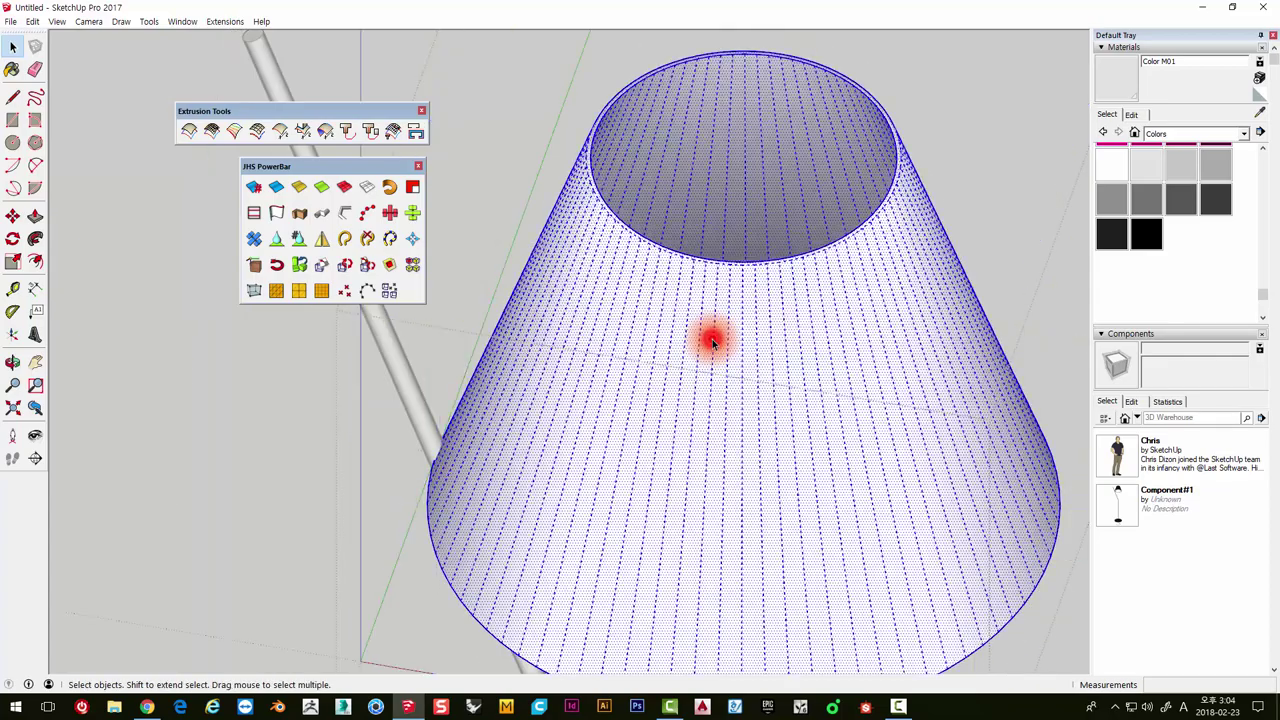
scroll(640, 250, "up", 3)
scroll(617, 213, "up", 3)
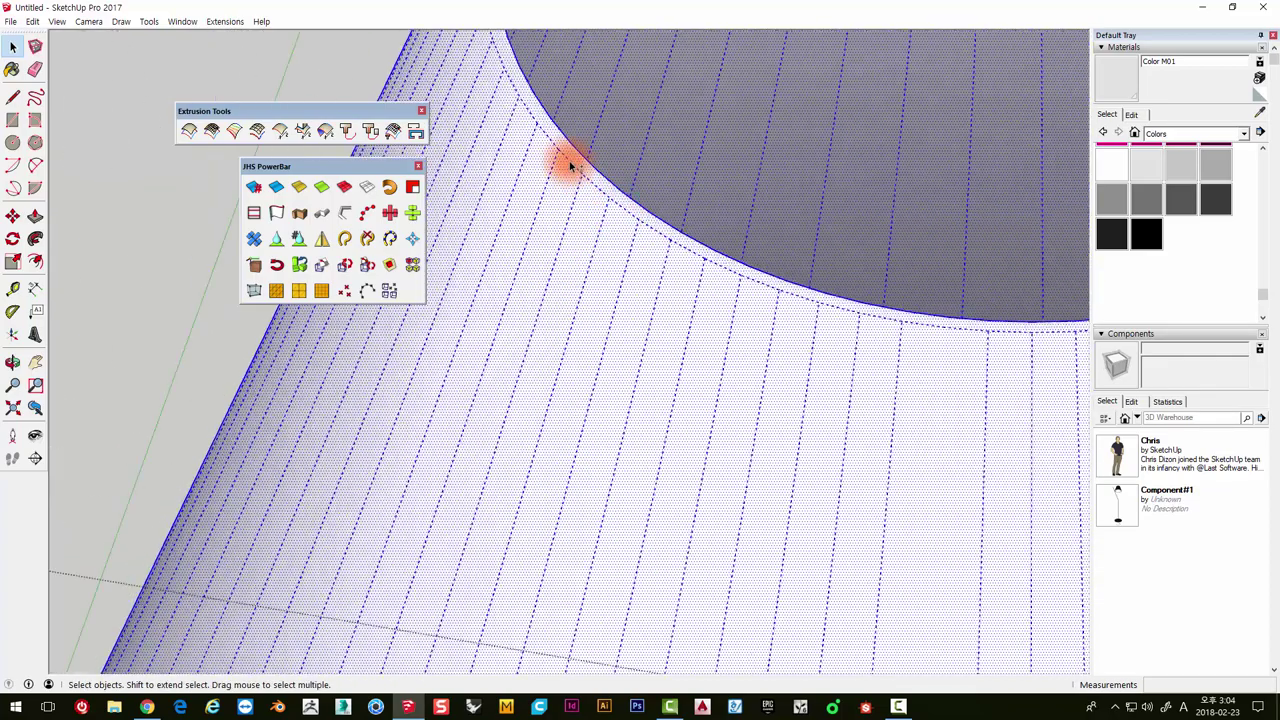
scroll(677, 491, "down", 3)
middle_click_drag(677, 491, 556, 172)
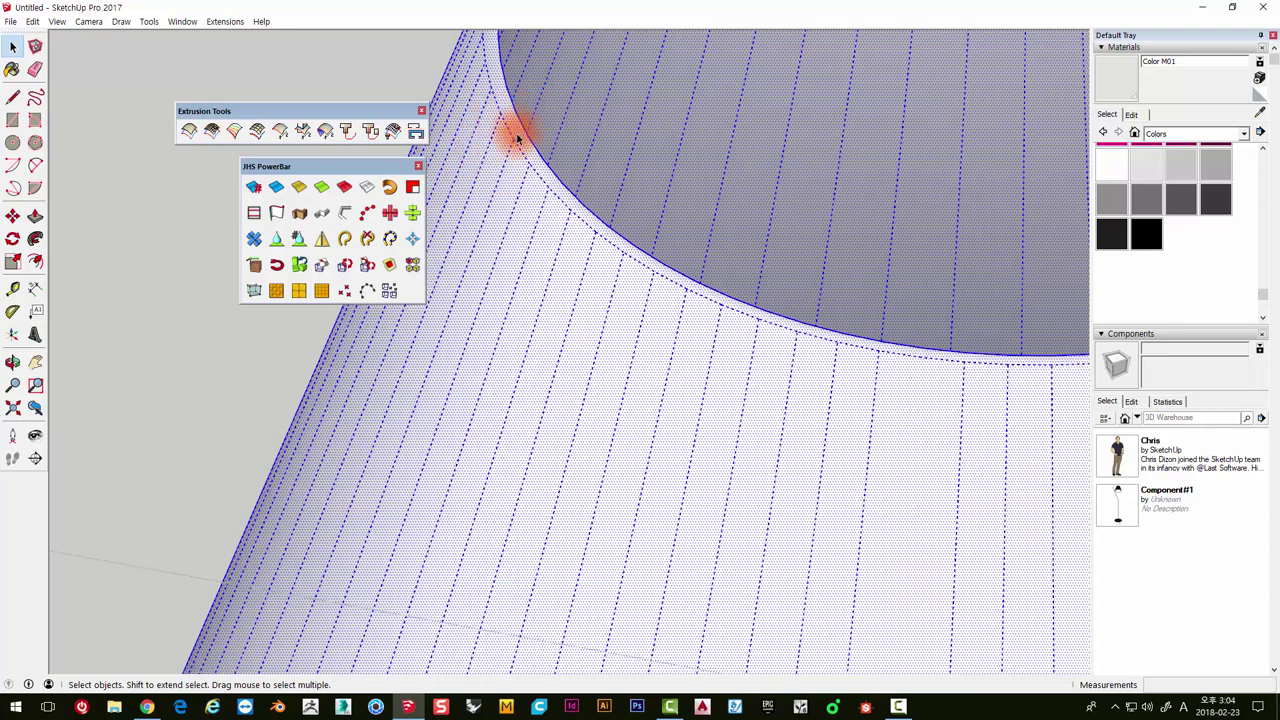
Soften/Smooth the cone's edges at about 60.3° between normals with Smooth normals on
right_click(802, 343)
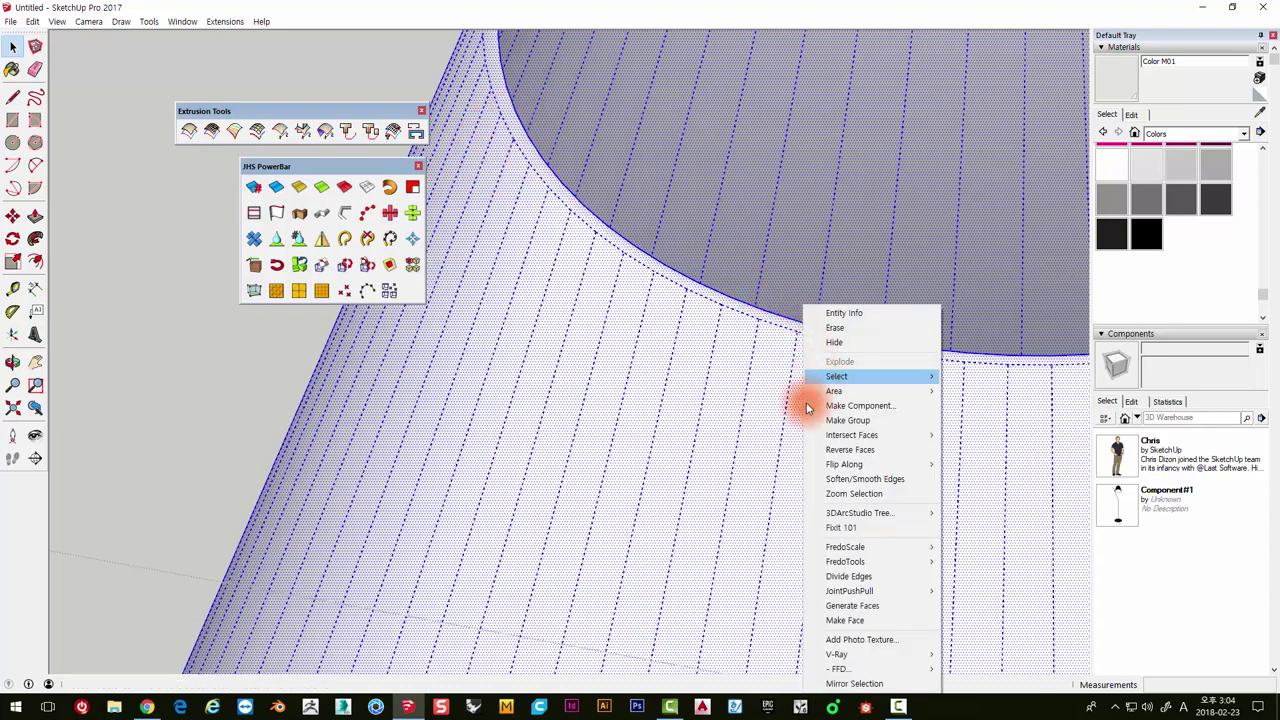
left_click(651, 403)
right_click(651, 403)
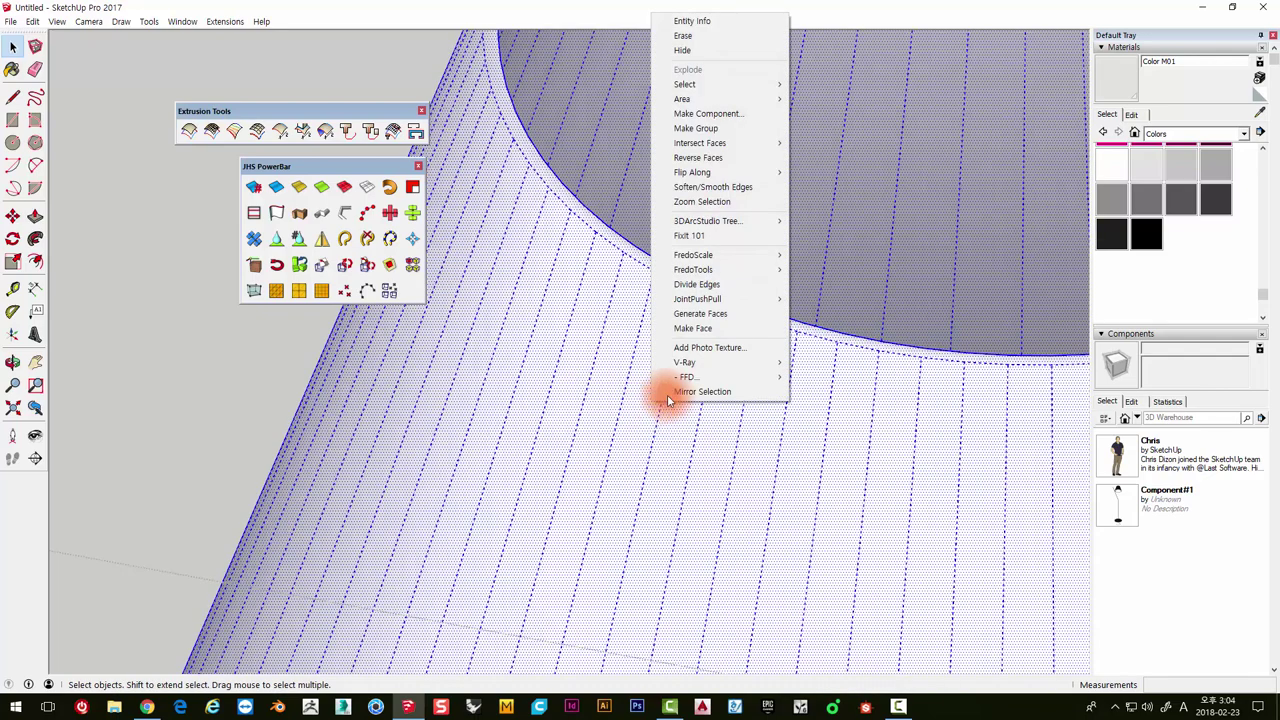
left_click(717, 190)
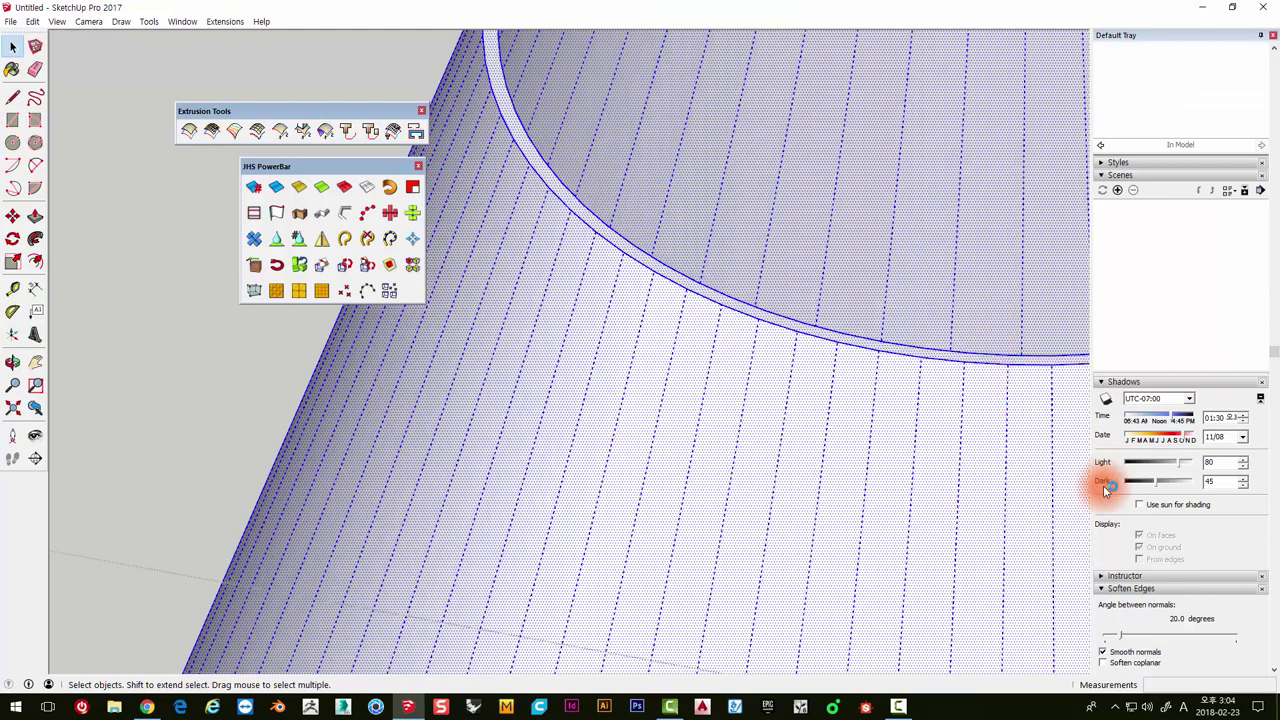
scroll(1111, 514, "down", 3)
scroll(686, 453, "down", 3)
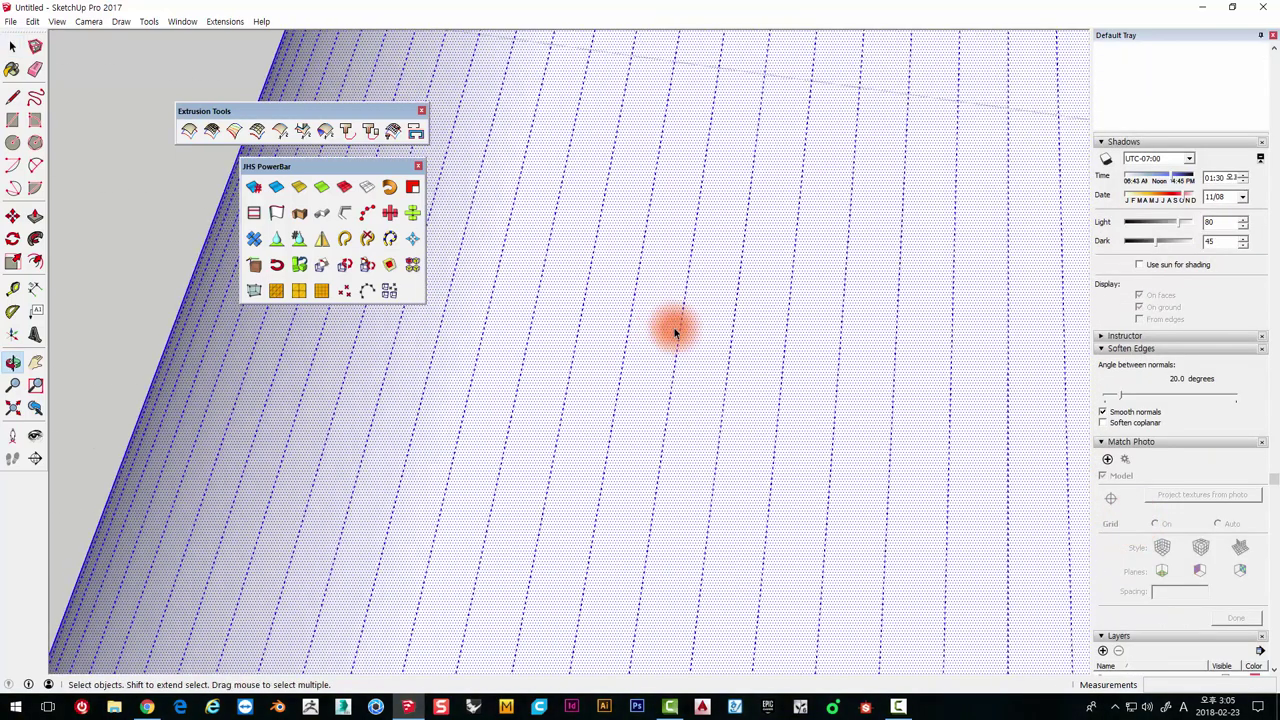
scroll(674, 329, "down", 3)
scroll(760, 323, "down", 3)
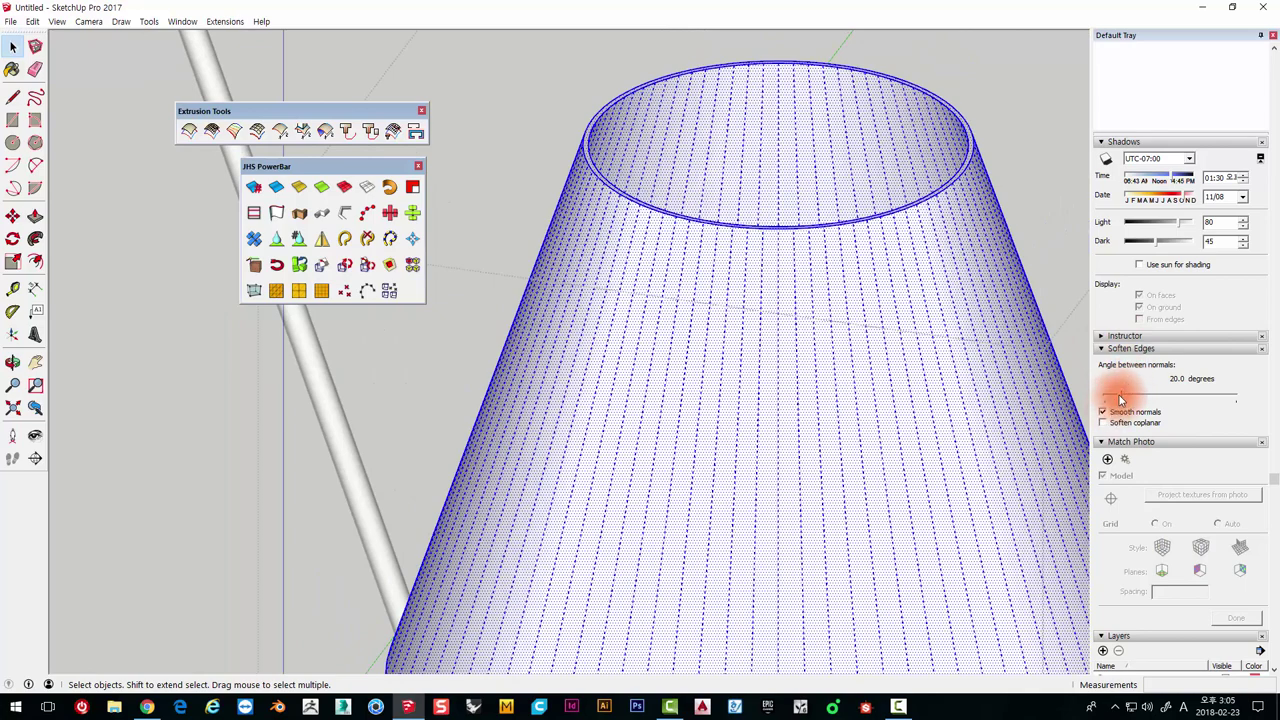
mouse_move(1122, 397)
left_mouse_down()
mouse_move(1171, 400)
mouse_move(1155, 400)
left_mouse_up()
left_click(971, 163)
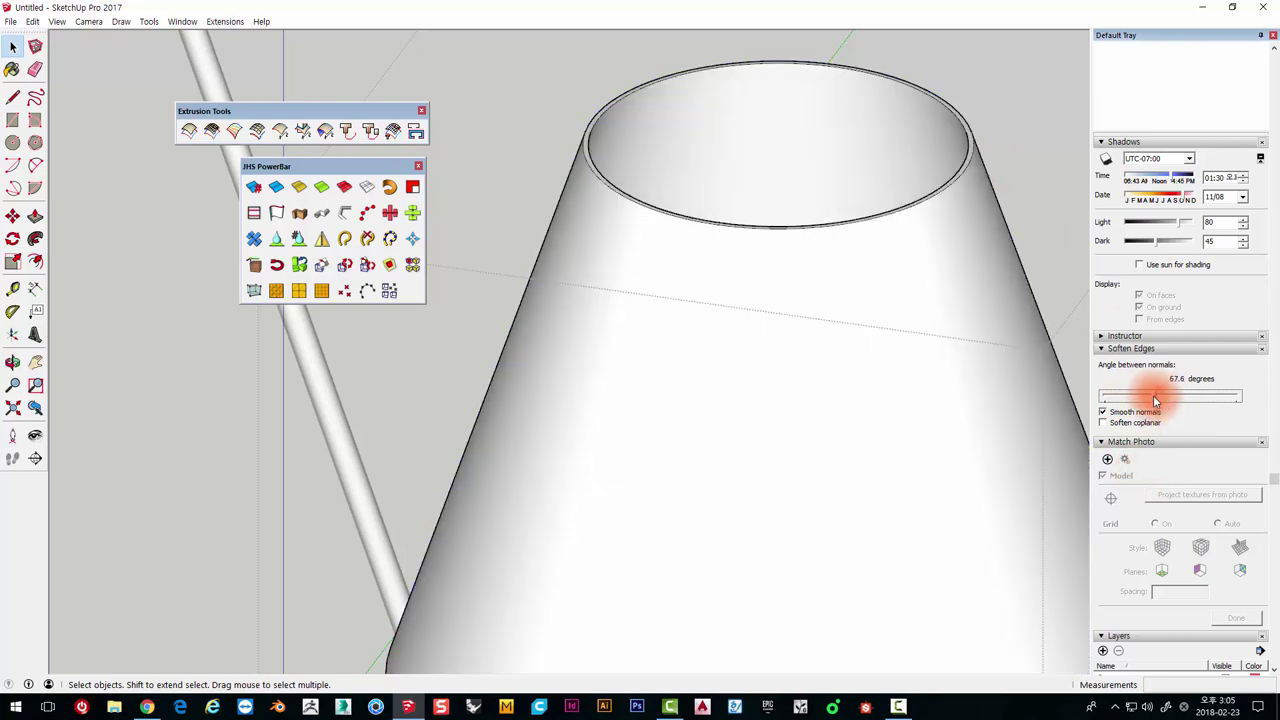
scroll(880, 410, "down", 5)
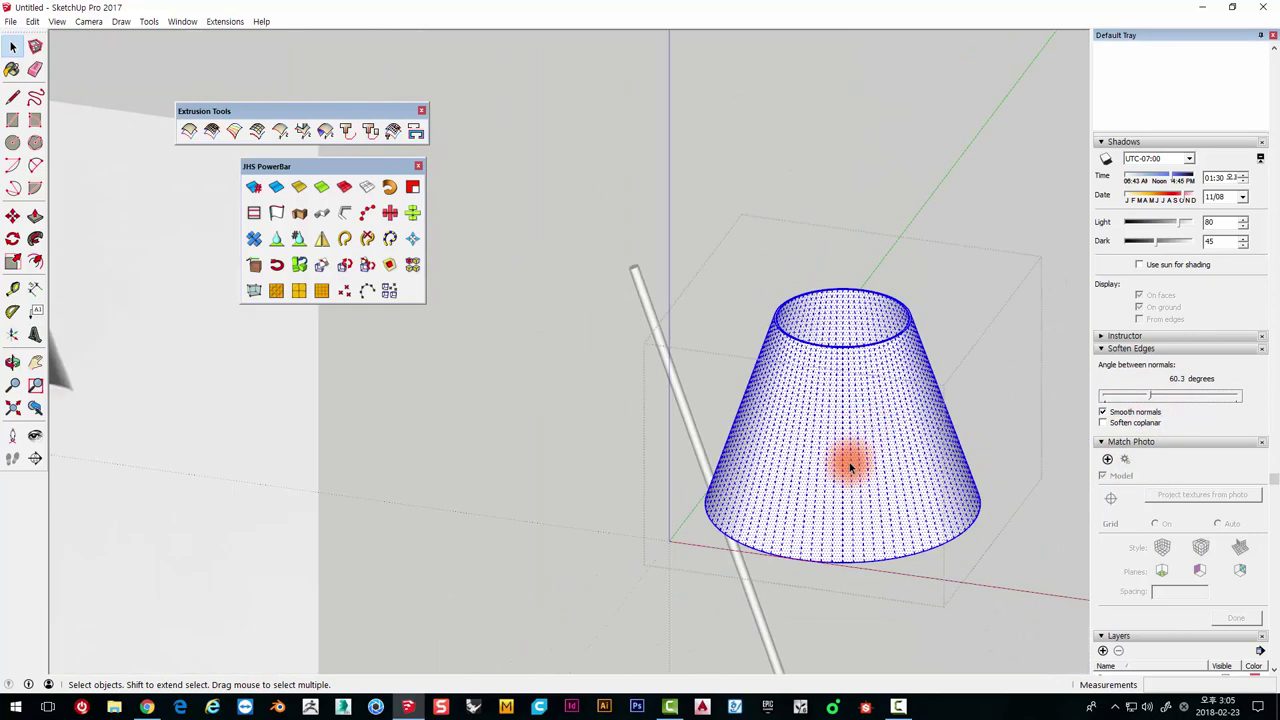
scroll(743, 343, "up", 3)
scroll(851, 386, "up", 2)
scroll(616, 131, "down", 1)
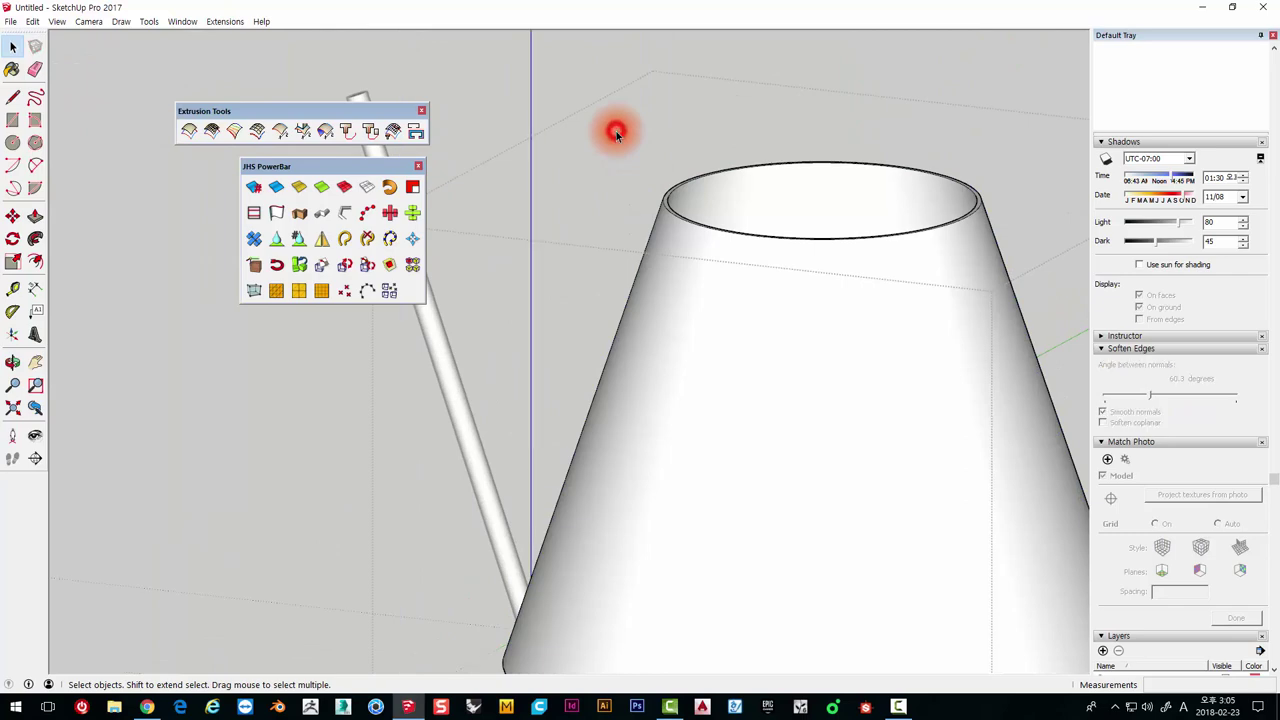
scroll(620, 140, "down", 3)
Orbit out to compare the smoothed cone with the reference lamps
mouse_move(629, 151)
middle_mouse_down()
mouse_move(829, 486)
mouse_move(932, 286)
middle_mouse_up()
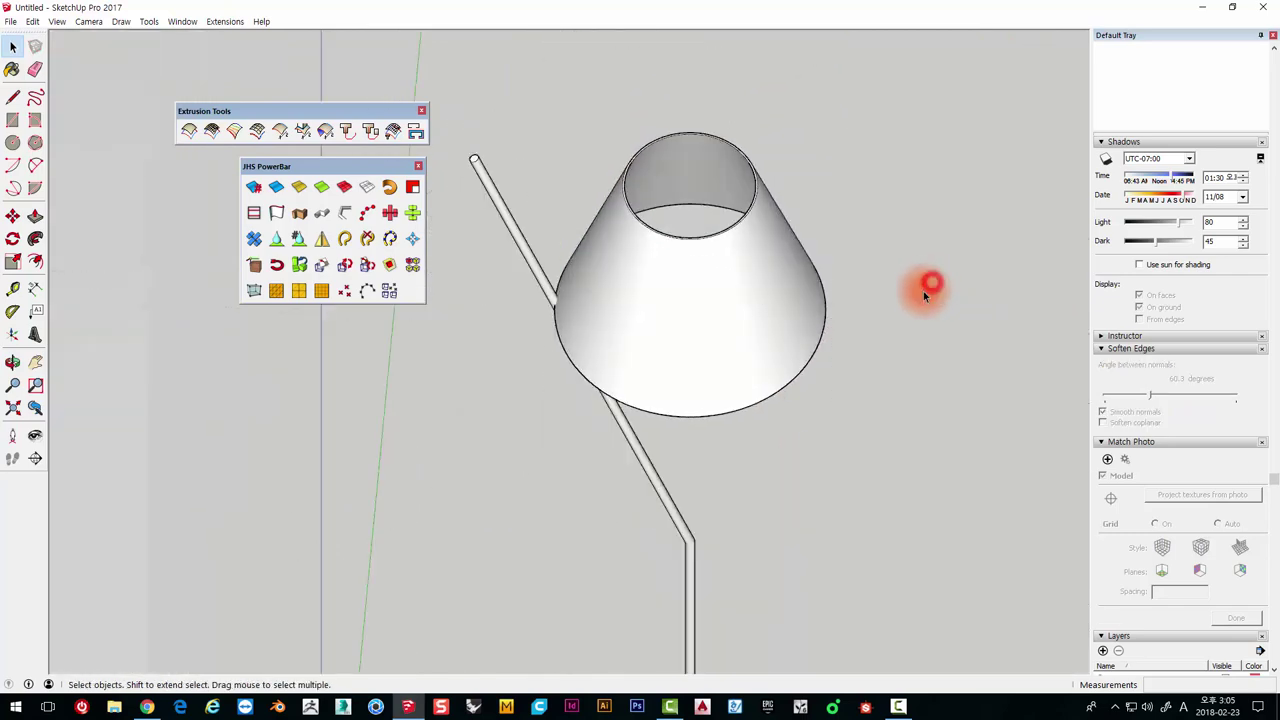
scroll(903, 456, "down", 3)
mouse_move(903, 457)
middle_mouse_down()
mouse_move(514, 251)
mouse_move(441, 103)
mouse_move(734, 114)
mouse_move(877, 277)
mouse_move(828, 487)
mouse_move(794, 557)
mouse_move(700, 480)
middle_mouse_up()
scroll(751, 251, "up", 3)
scroll(753, 248, "up", 2)
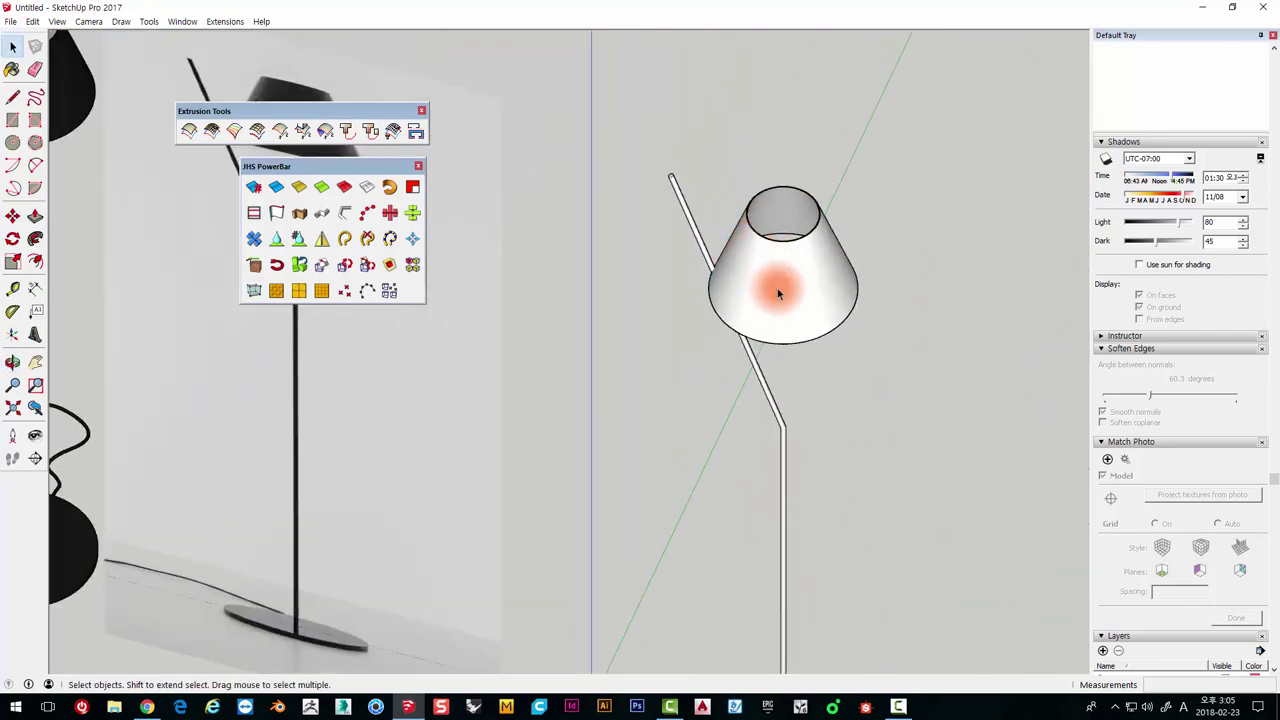
scroll(777, 291, "up", 2)
scroll(1190, 405, "down", 3)
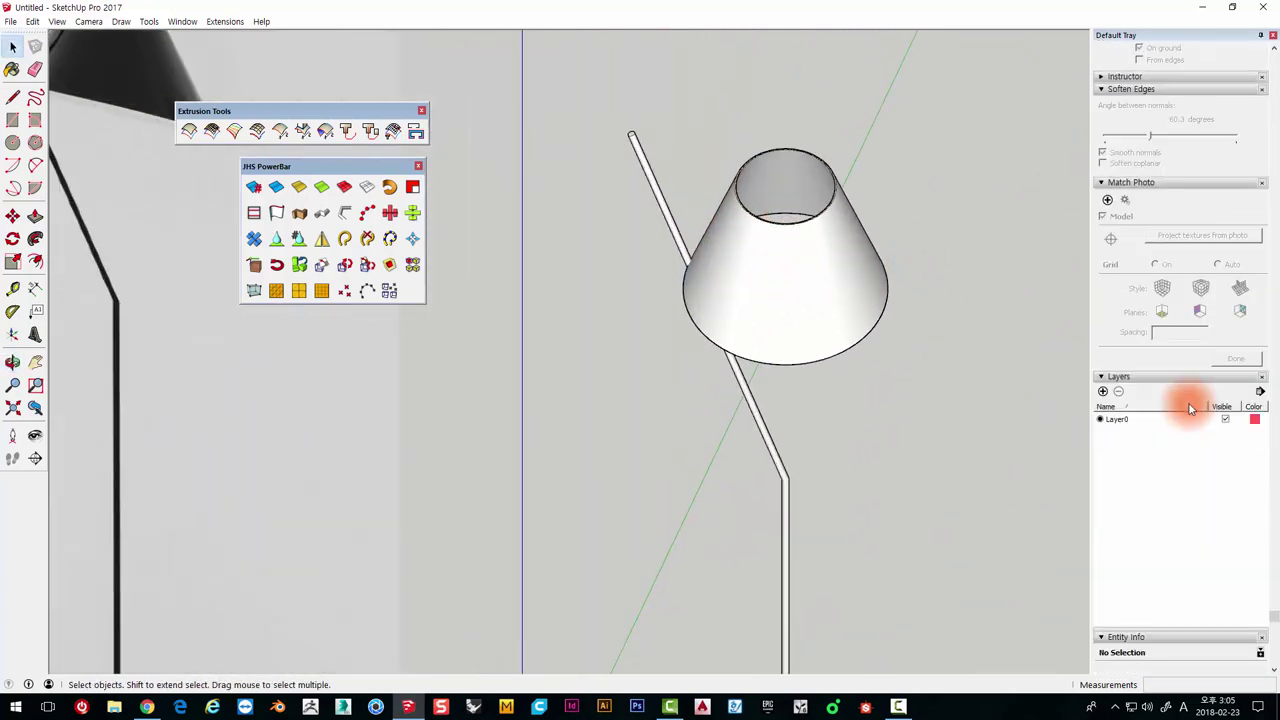
scroll(585, 362, "down", 2)
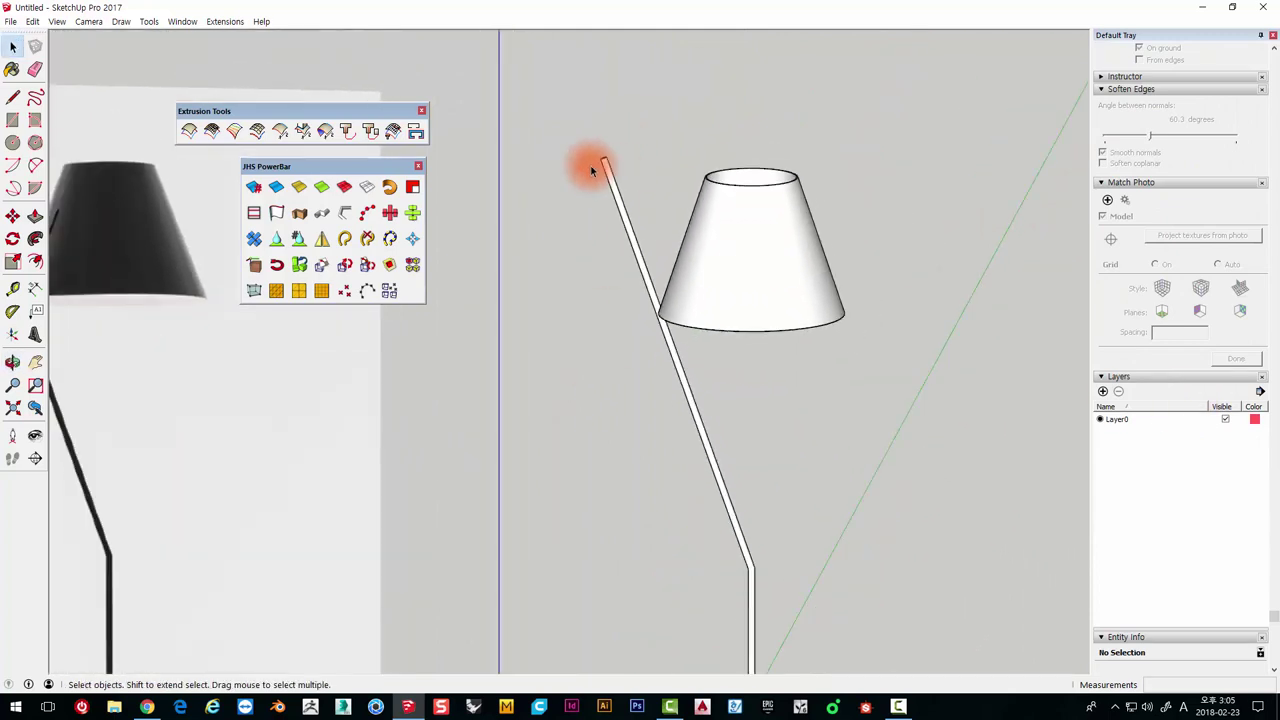
left_click(88, 21)
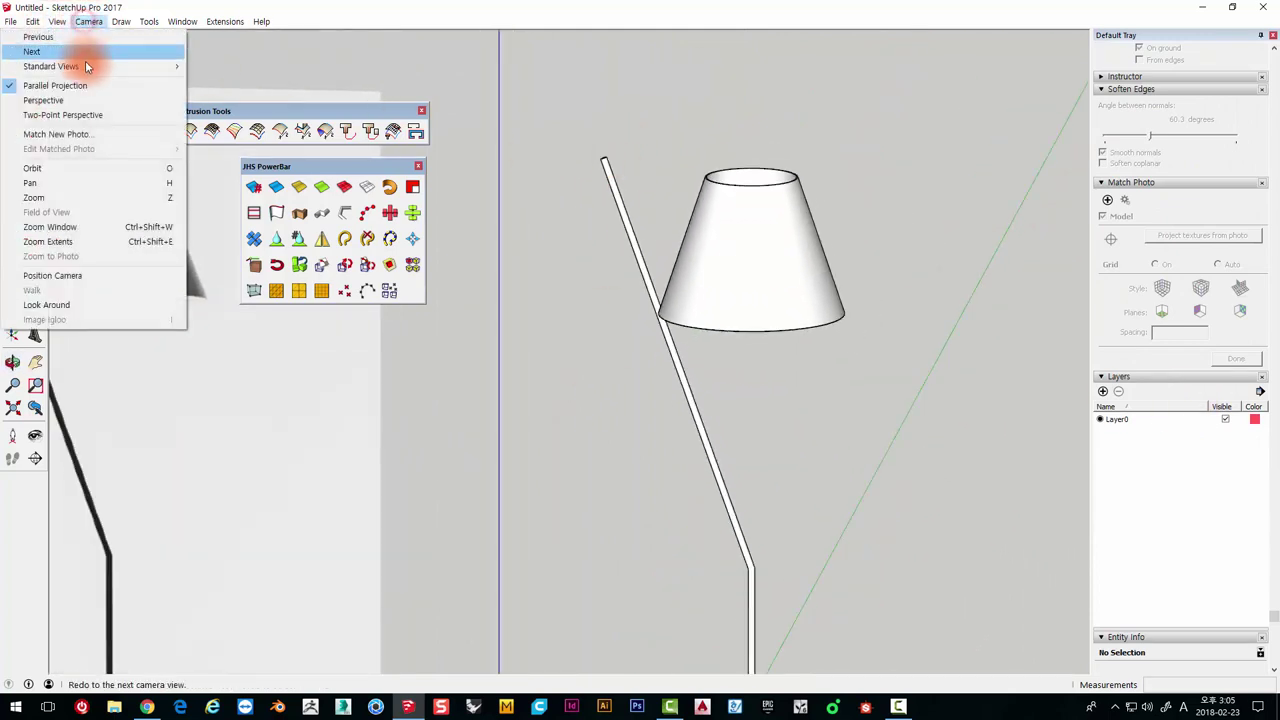
mouse_move(60, 66)
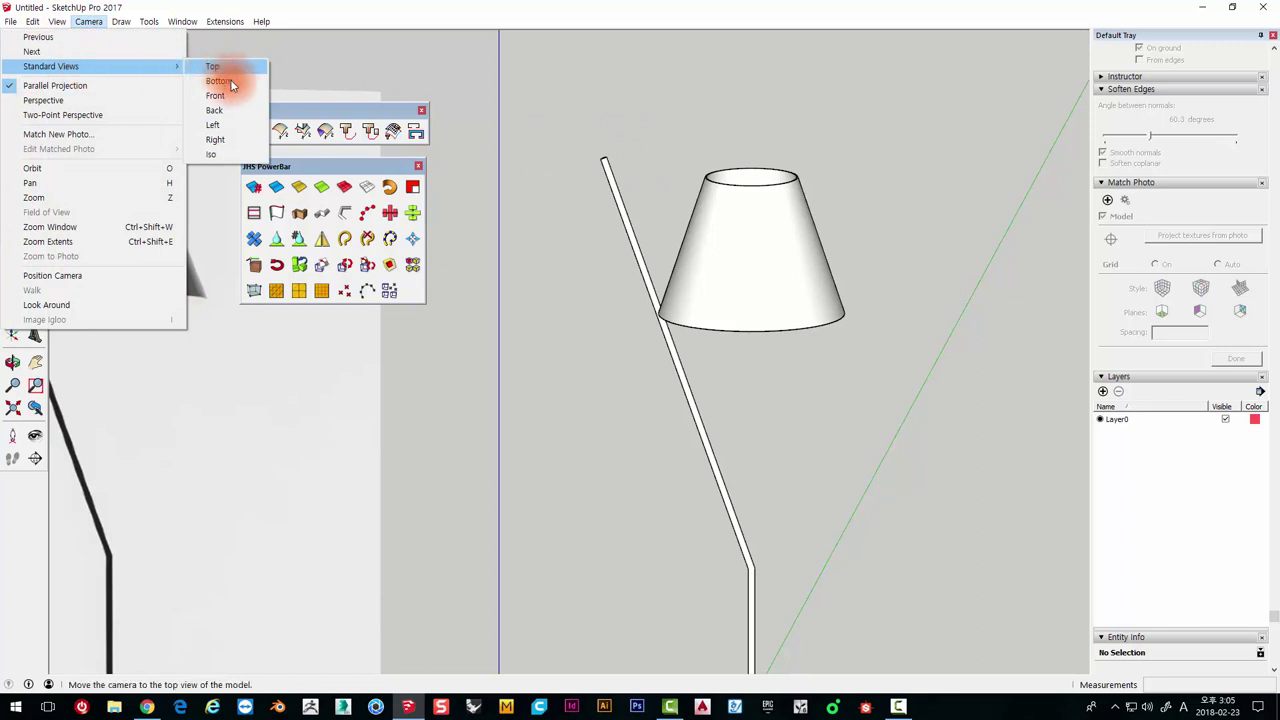
Switch to a straight front view of the lamp and zoom in
left_click(215, 95)
scroll(563, 351, "up", 2)
scroll(717, 284, "up", 2)
scroll(721, 336, "up", 1)
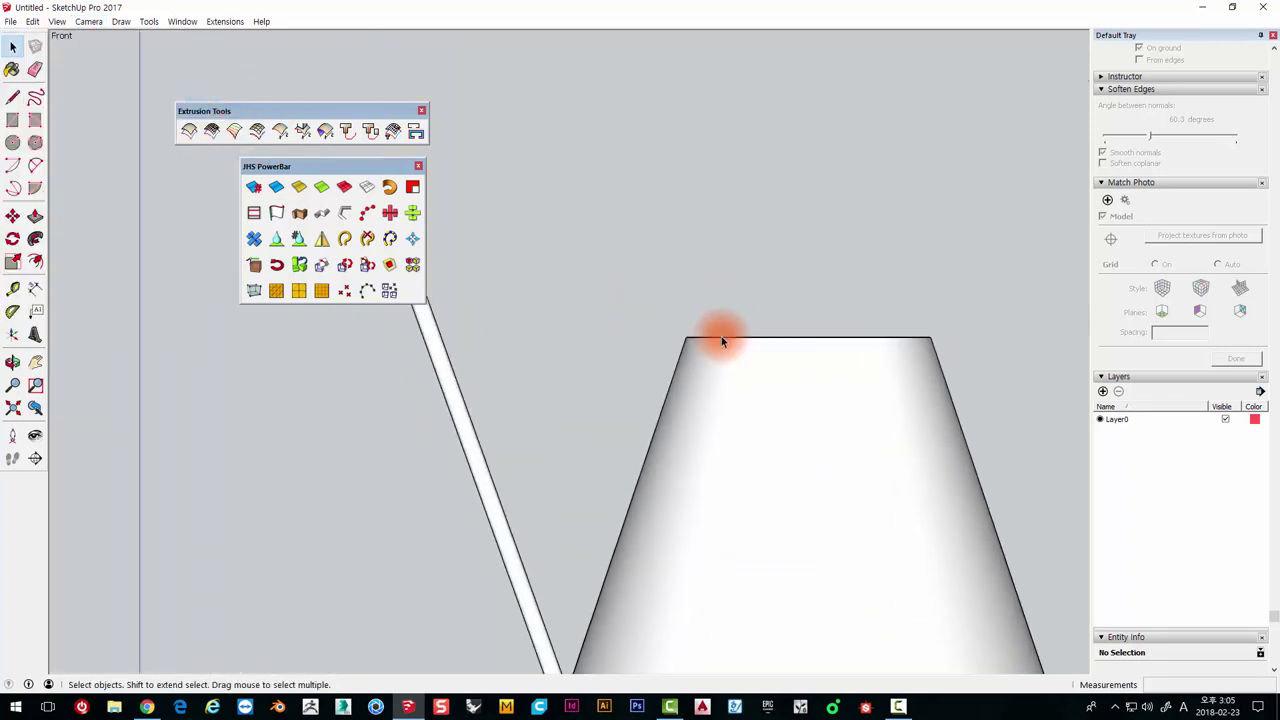
scroll(721, 336, "down", 4)
scroll(721, 336, "up", 3)
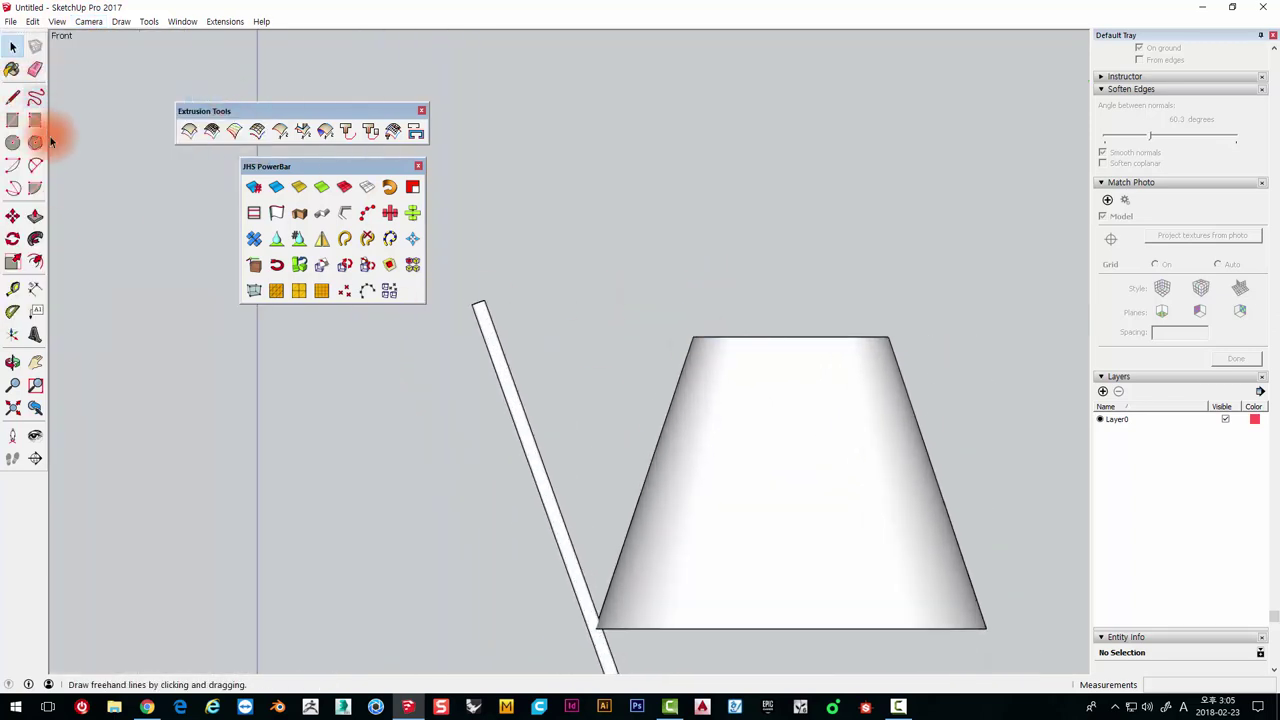
Place a 372mm Tape Measure guide from the shade's top corner leftward past the pole
left_click(13, 288)
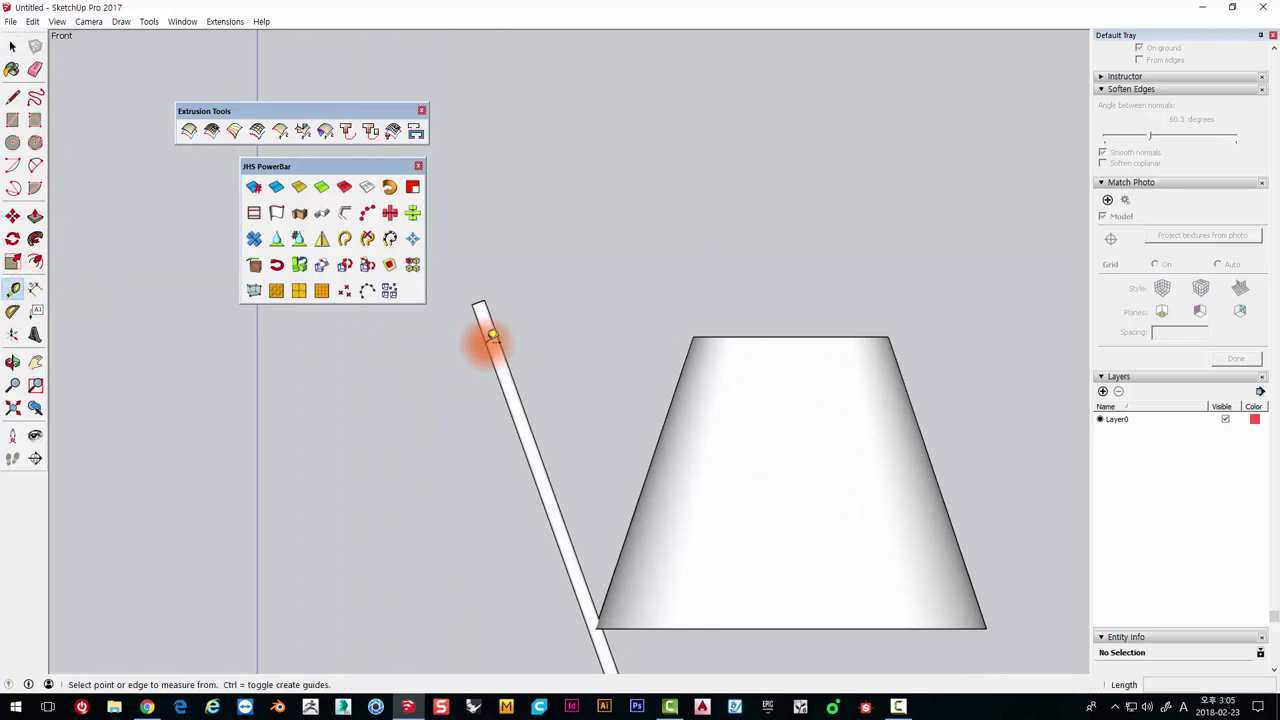
left_click(779, 337)
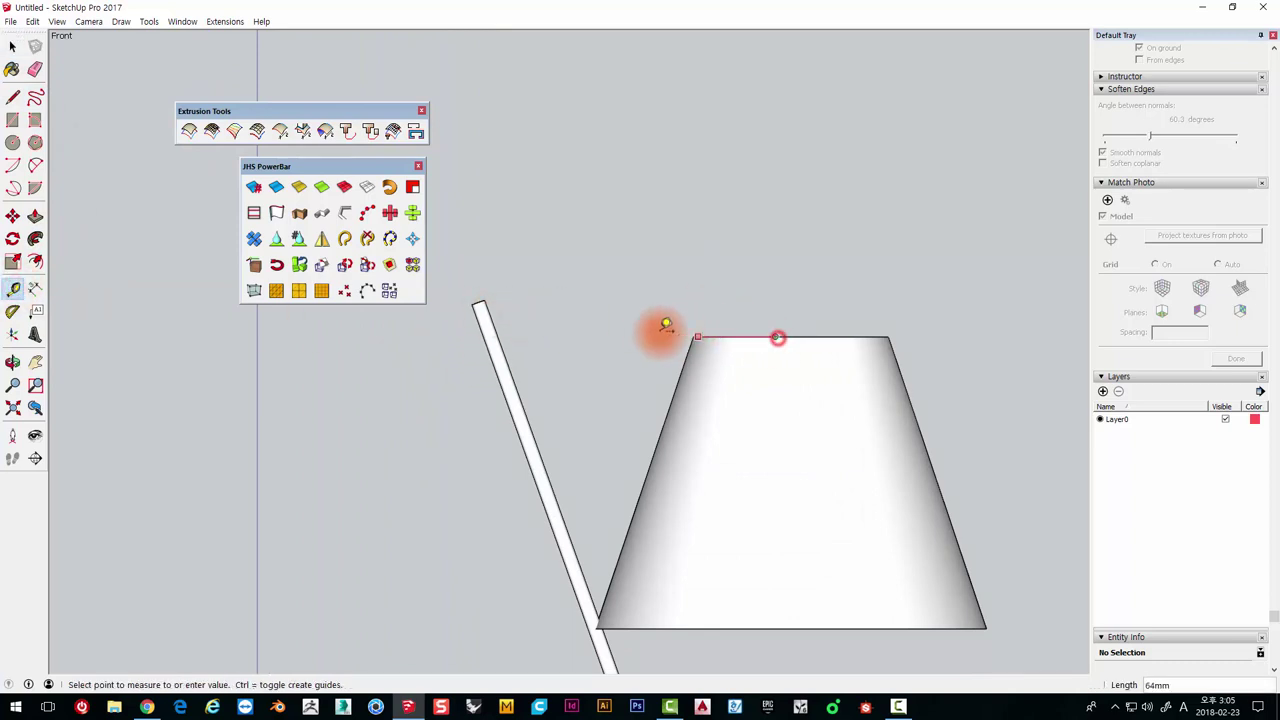
left_click(612, 337)
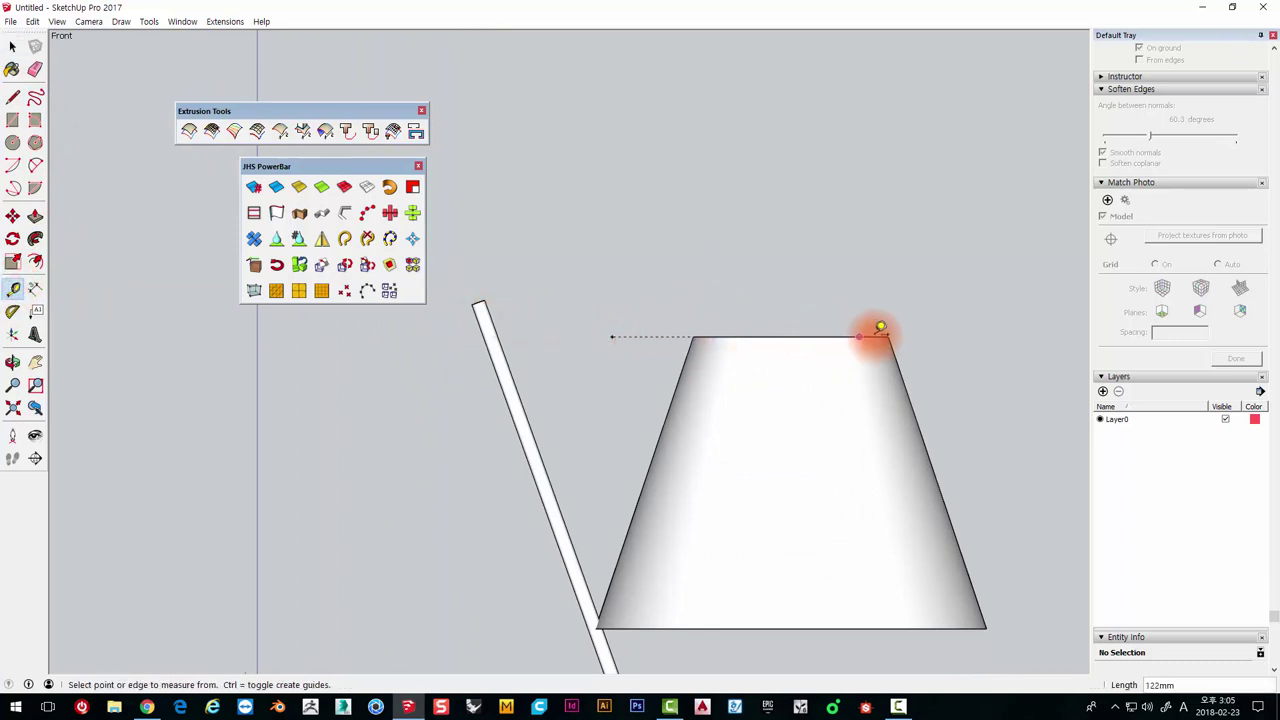
left_click(889, 337)
left_click(387, 337)
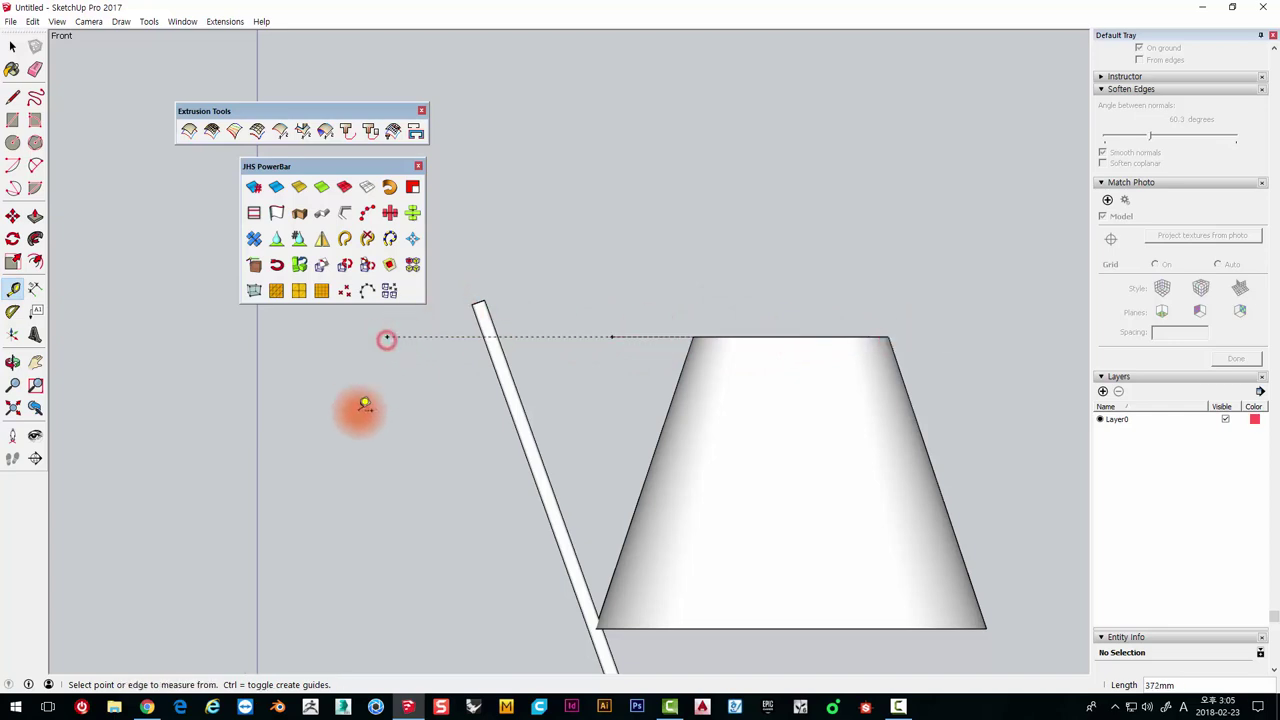
key("space")
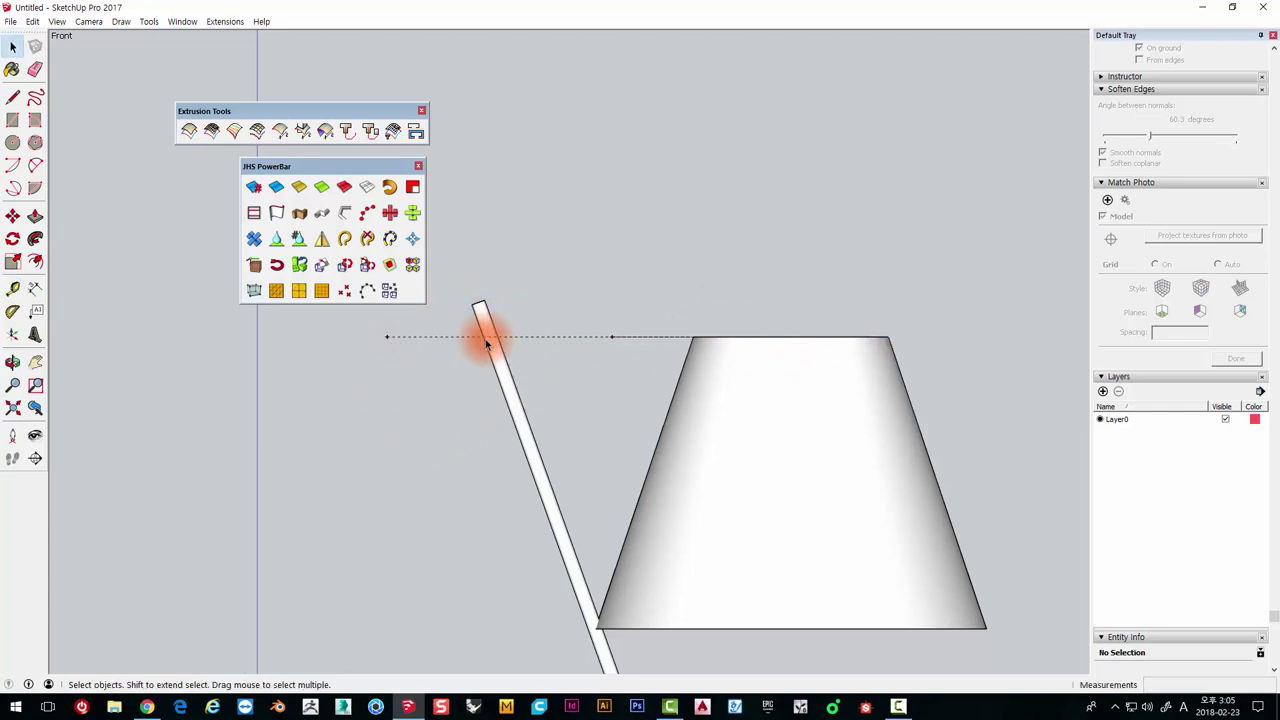
Zoom and pan around the lampshade, then select the slanted pole
scroll(487, 343, "down", 1)
scroll(500, 334, "down", 2)
scroll(672, 326, "down", 1)
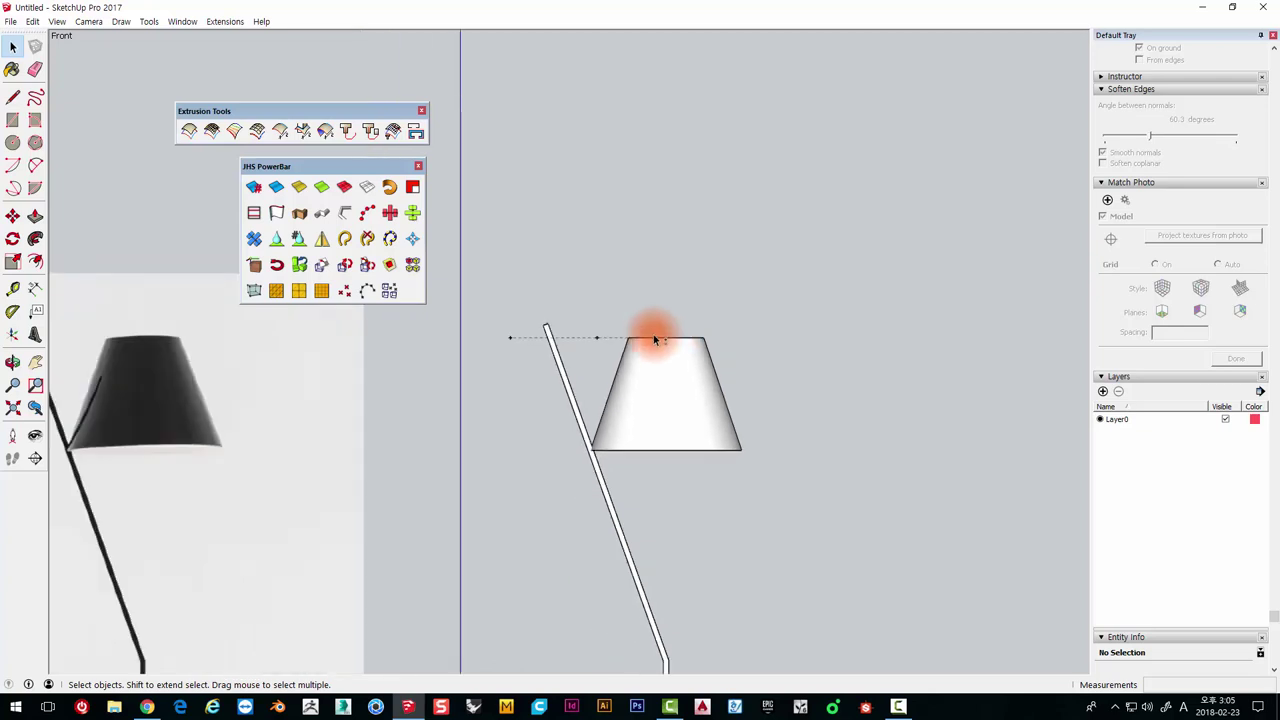
middle_click_drag(654, 338, 627, 267, "shift")
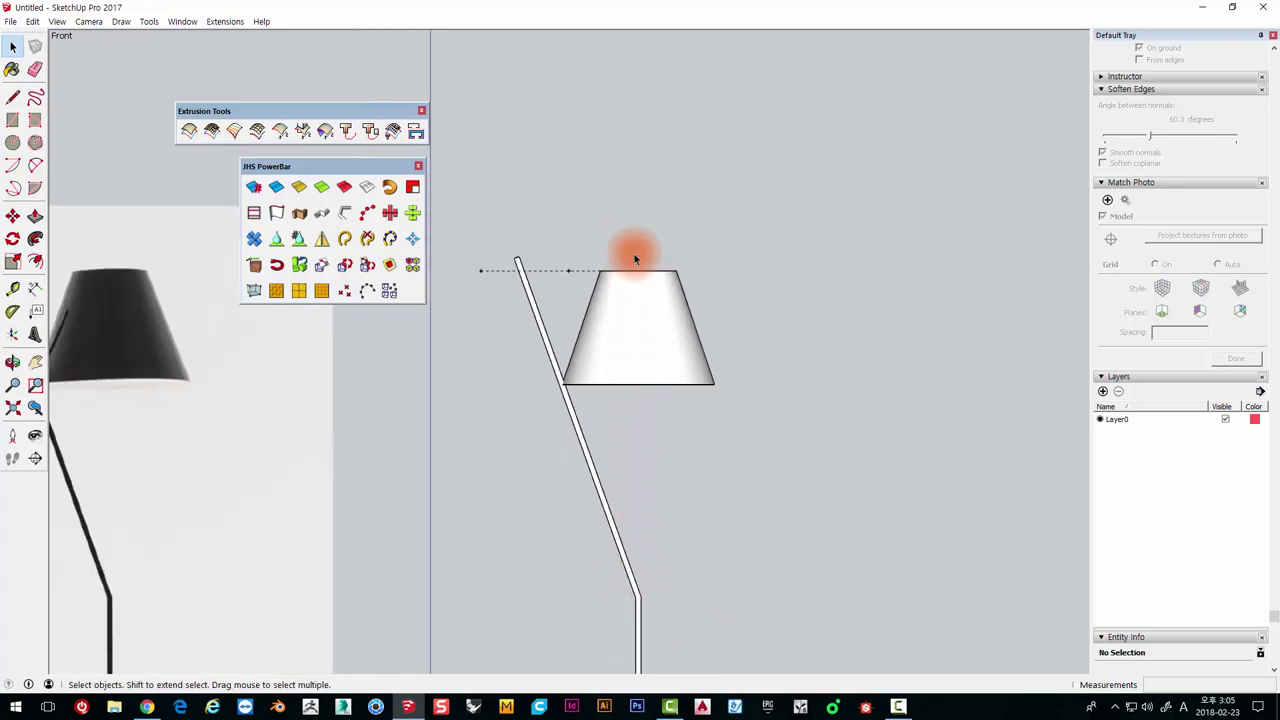
scroll(580, 256, "up", 1)
scroll(500, 257, "up", 1)
scroll(496, 268, "up", 3)
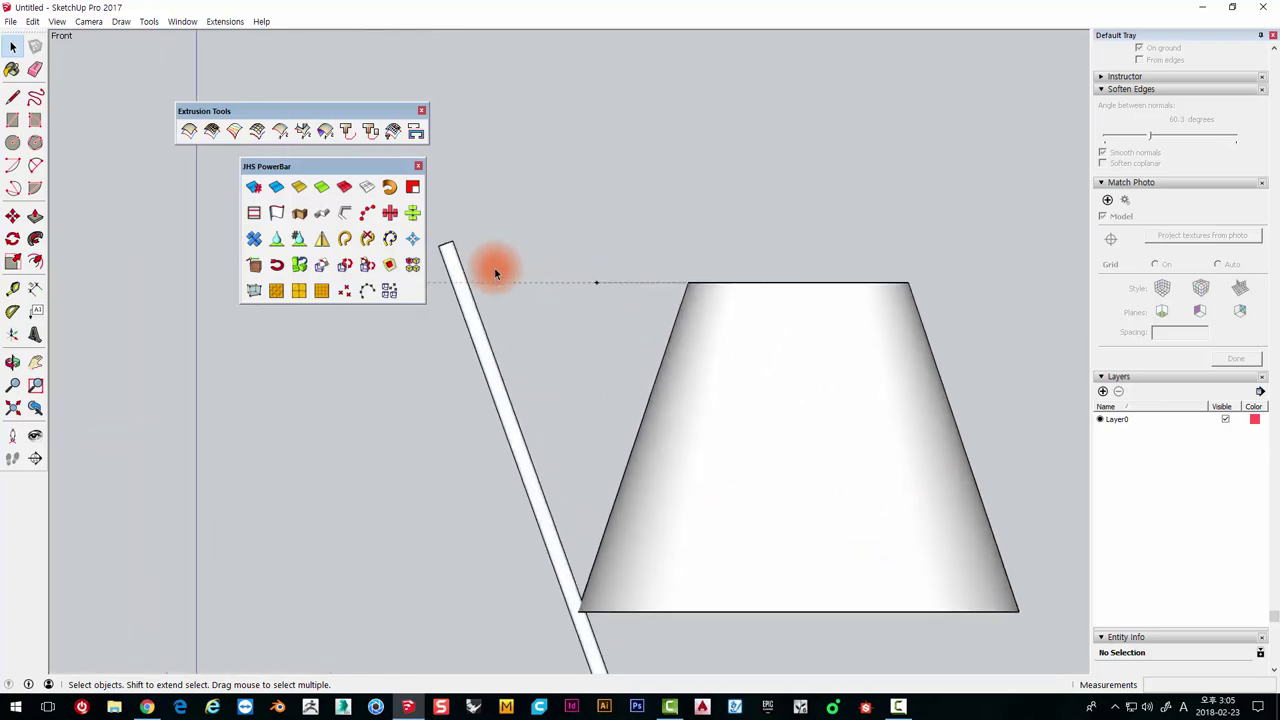
scroll(494, 267, "down", 3)
scroll(515, 295, "down", 1)
scroll(520, 318, "up", 1)
scroll(495, 310, "up", 2)
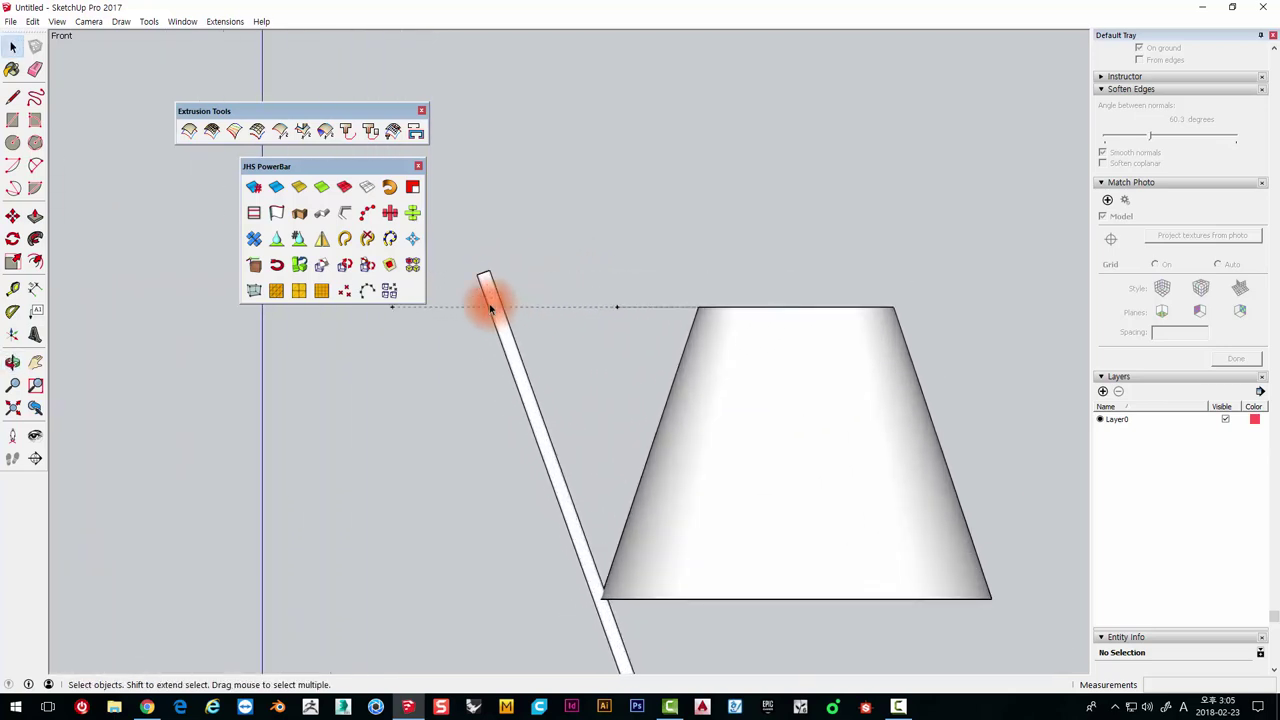
scroll(484, 293, "up", 1)
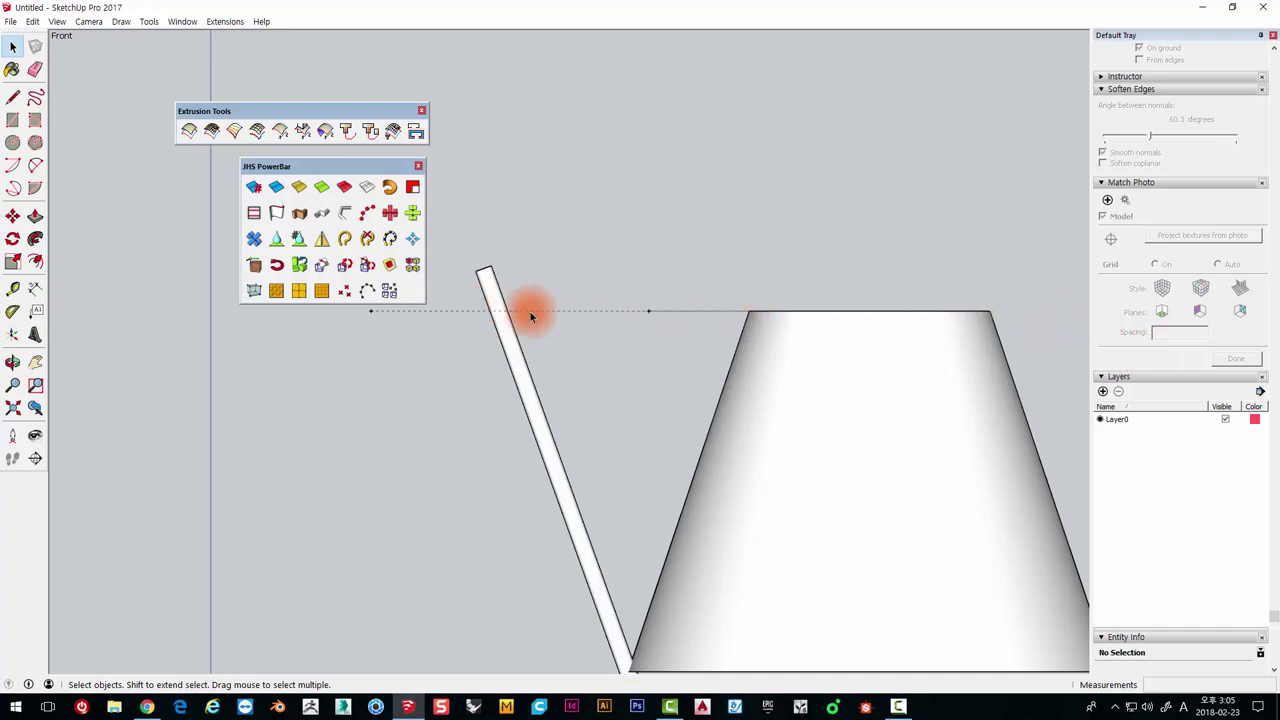
scroll(491, 297, "up", 1)
scroll(491, 295, "down", 2)
scroll(490, 300, "down", 3)
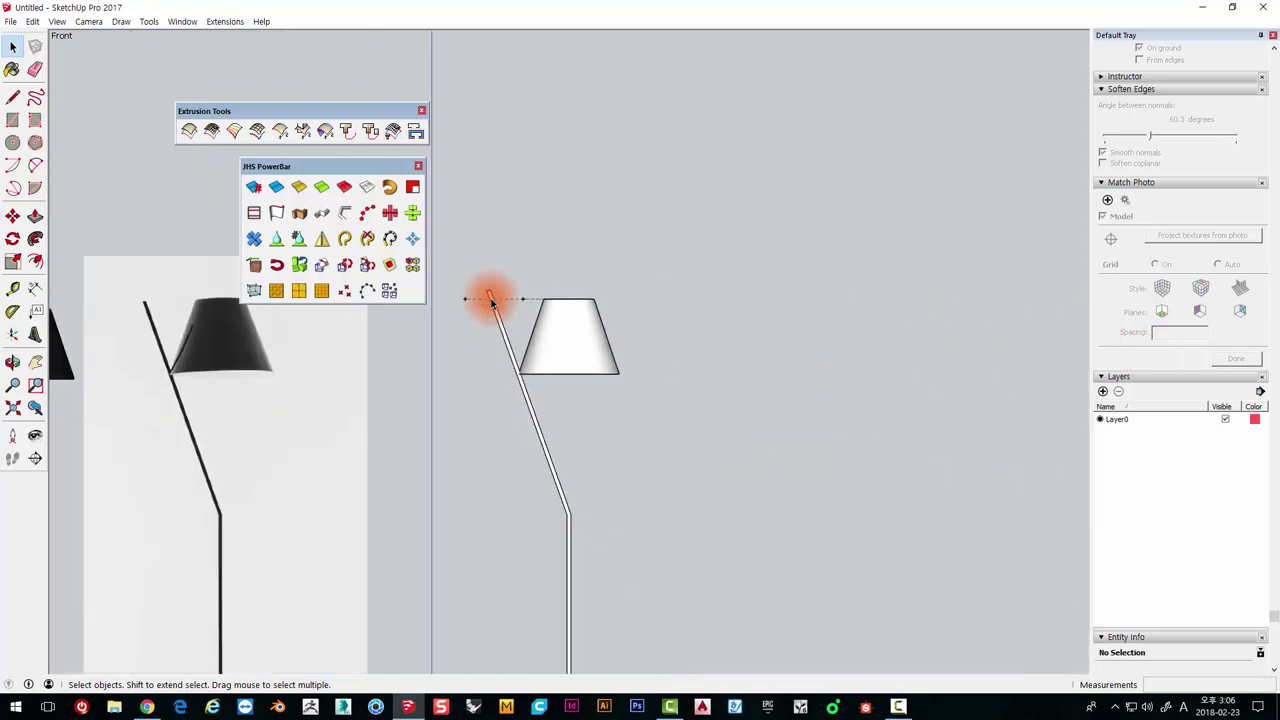
scroll(490, 300, "down", 2)
scroll(597, 486, "up", 3)
scroll(591, 466, "up", 2)
scroll(573, 485, "up", 2)
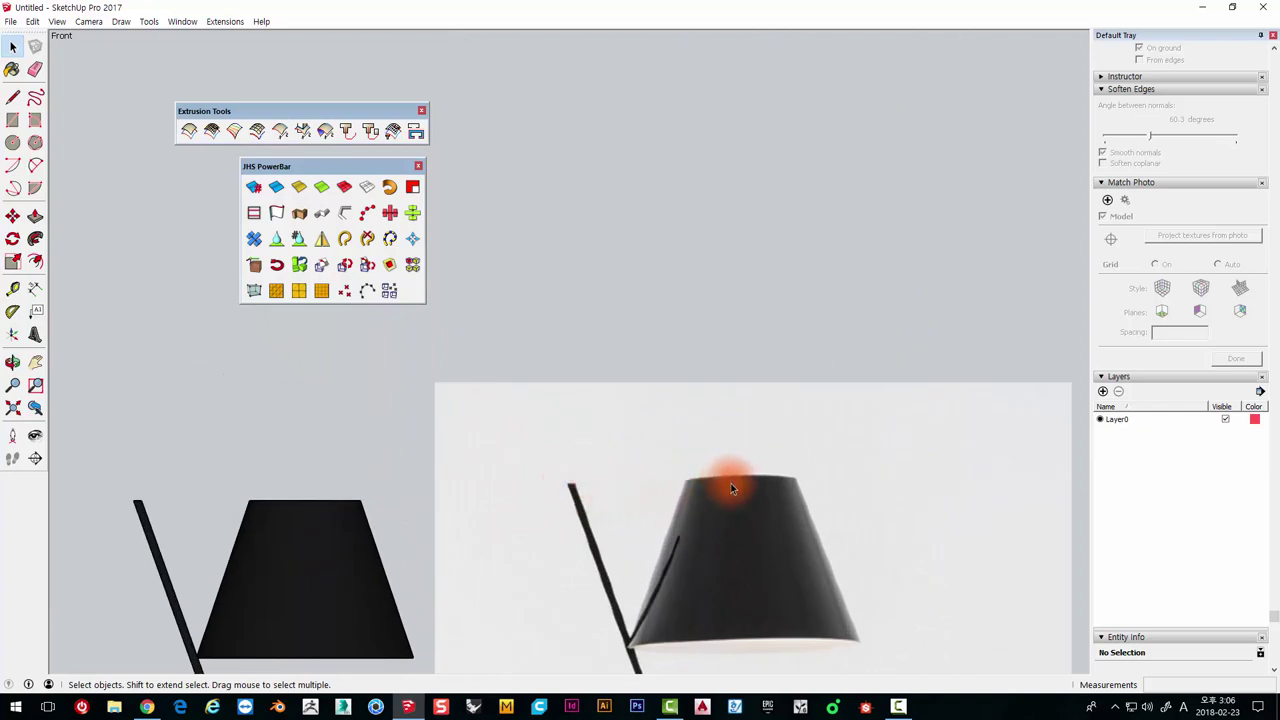
scroll(857, 423, "down", 2)
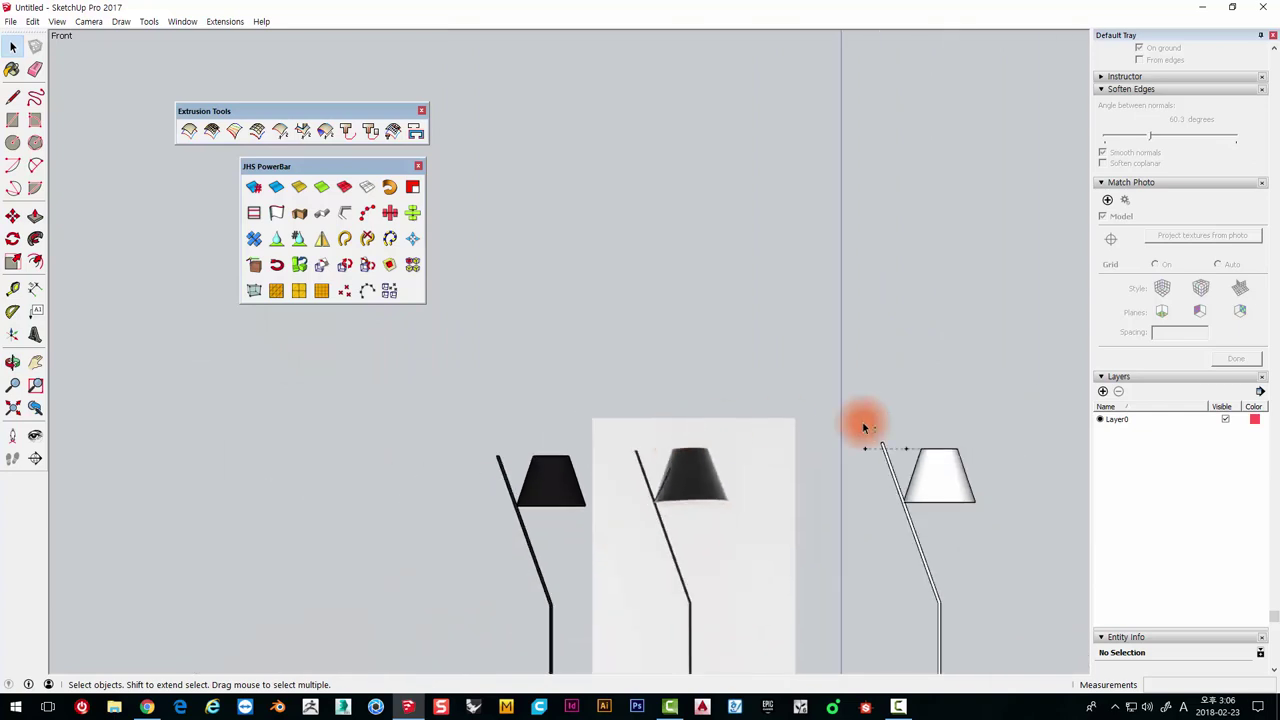
scroll(529, 437, "down", 1)
scroll(677, 434, "up", 3)
scroll(774, 440, "up", 2)
mouse_move(774, 440)
middle_mouse_down("shift")
mouse_move(557, 371)
mouse_move(409, 400)
middle_mouse_up("shift")
left_click(410, 403)
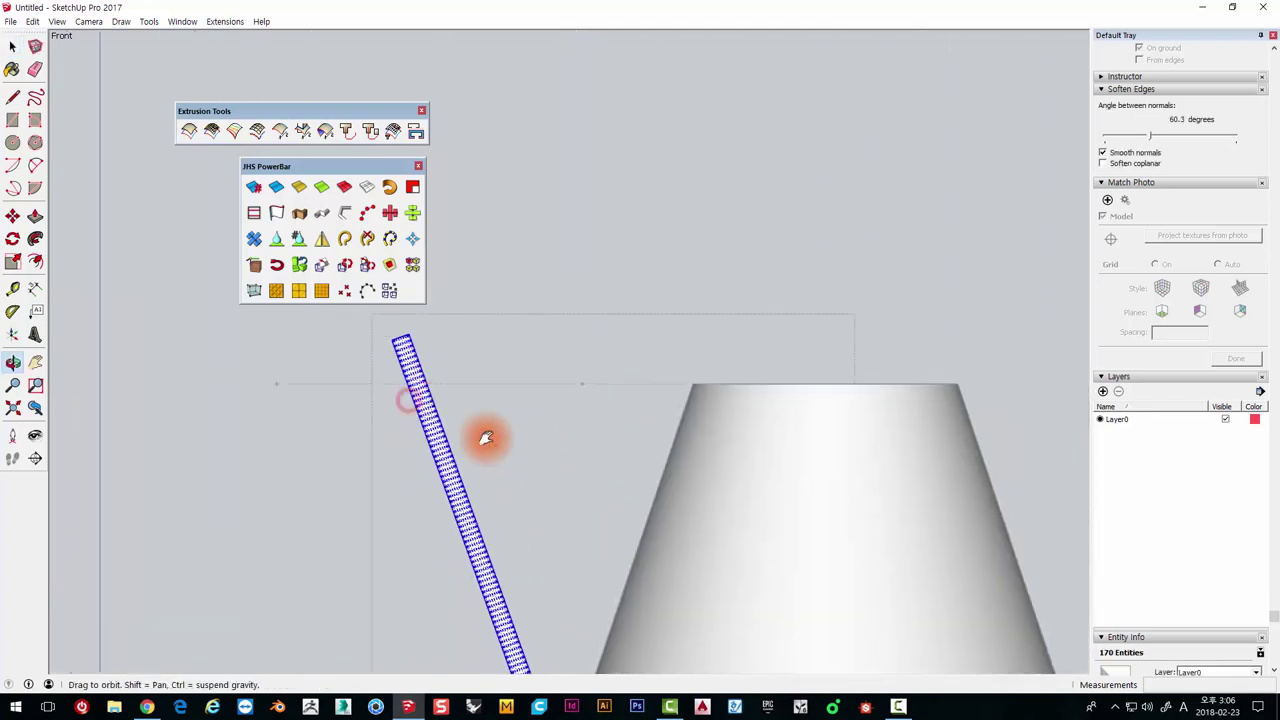
Turn on the Zorro toolbar and position it beside the model
scroll(543, 443, "up", 2)
scroll(226, 467, "up", 1)
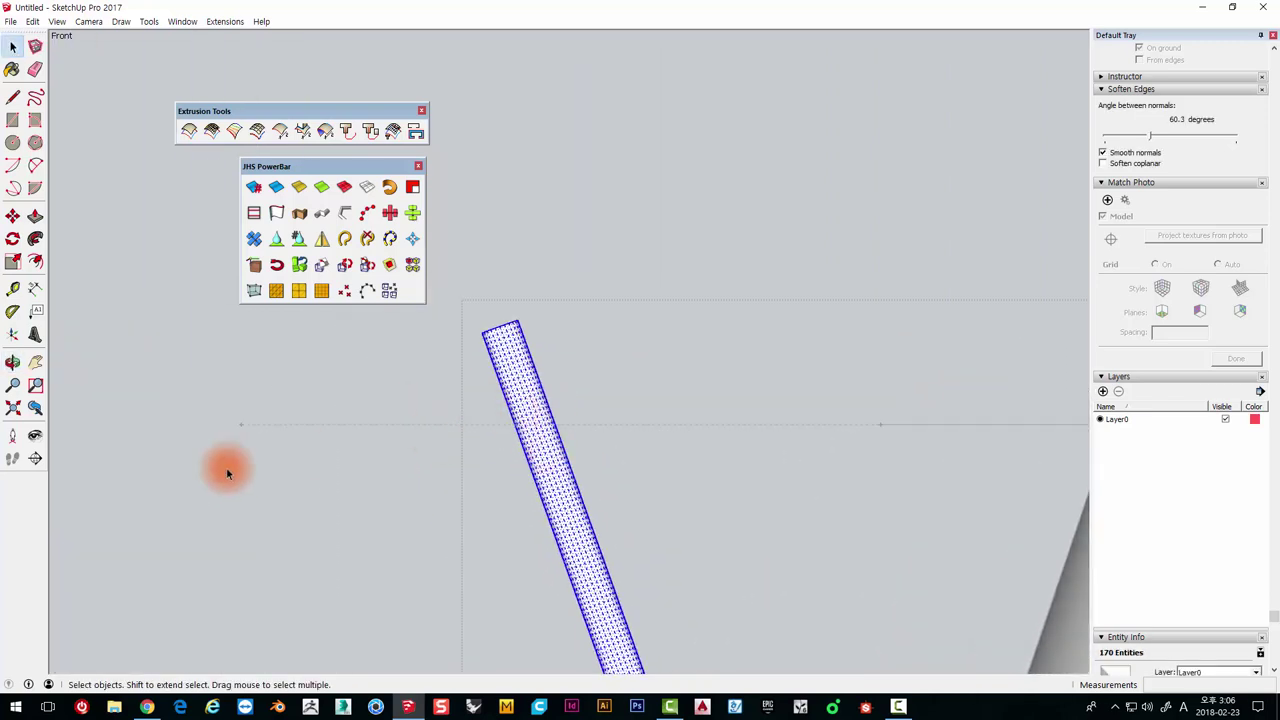
right_click(29, 490)
scroll(86, 488, "down", 3)
scroll(90, 495, "down", 3)
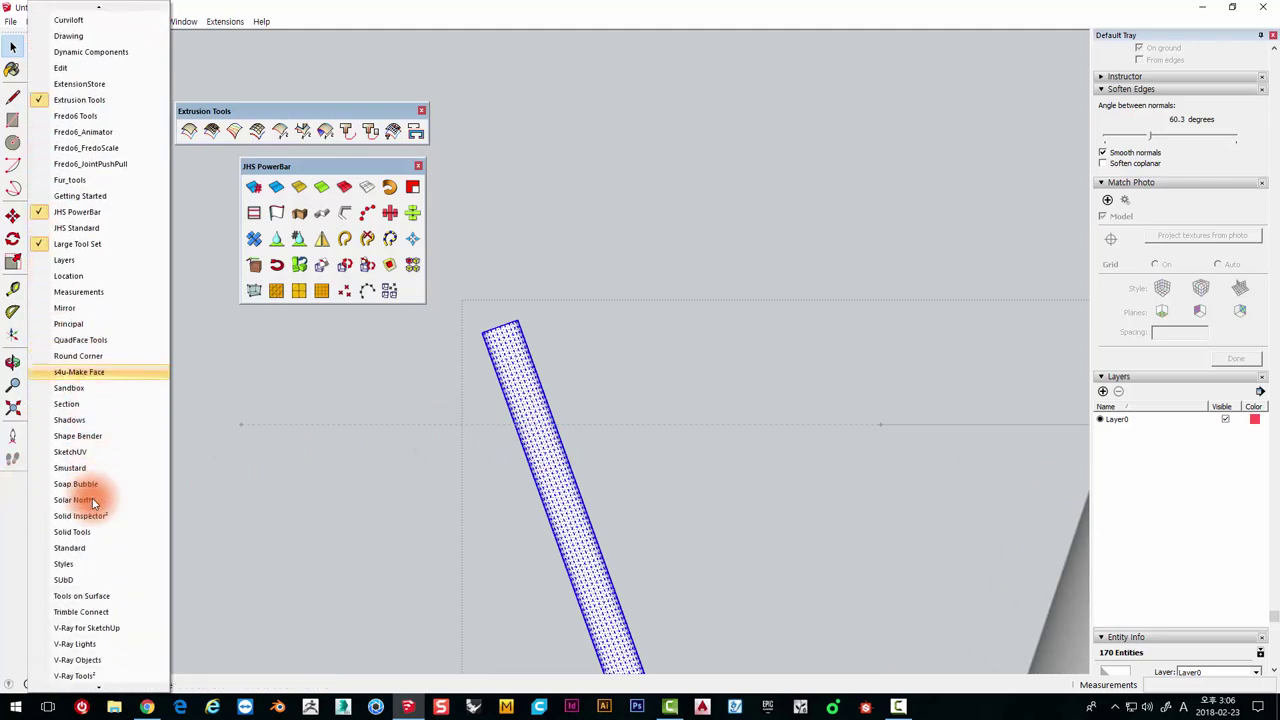
scroll(93, 503, "down", 3)
left_click(86, 640)
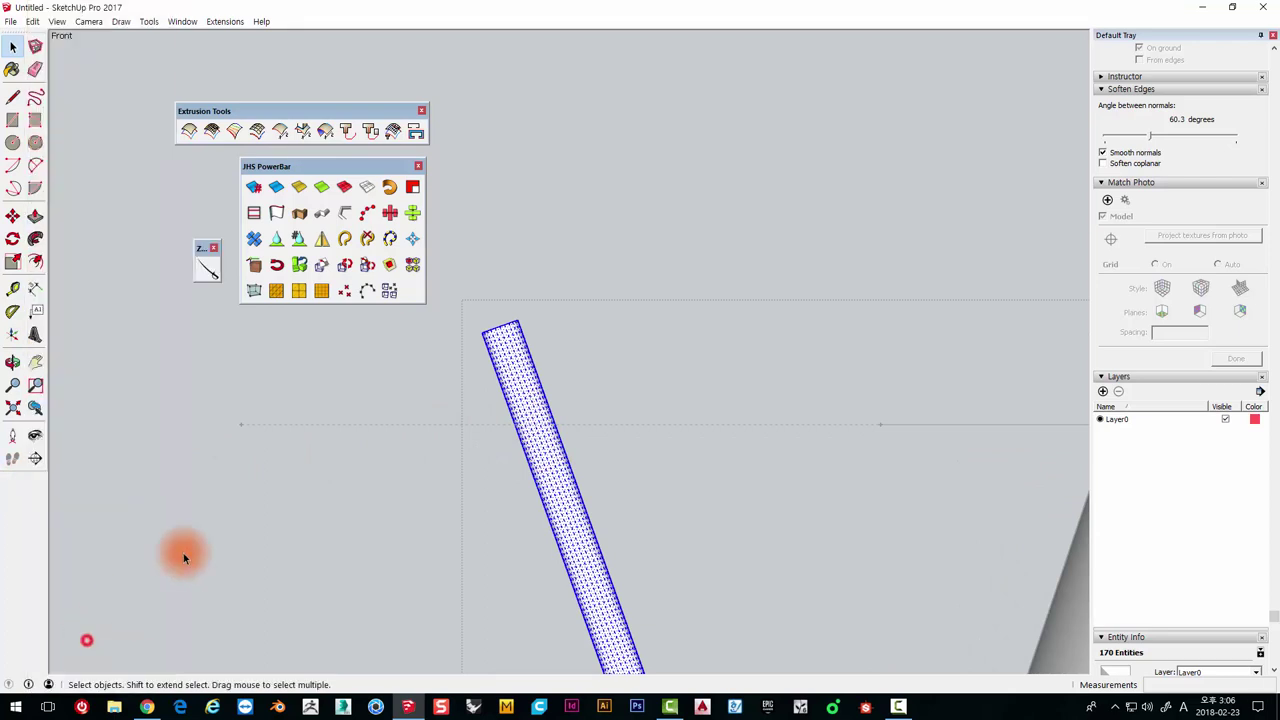
left_click_drag(210, 257, 380, 303)
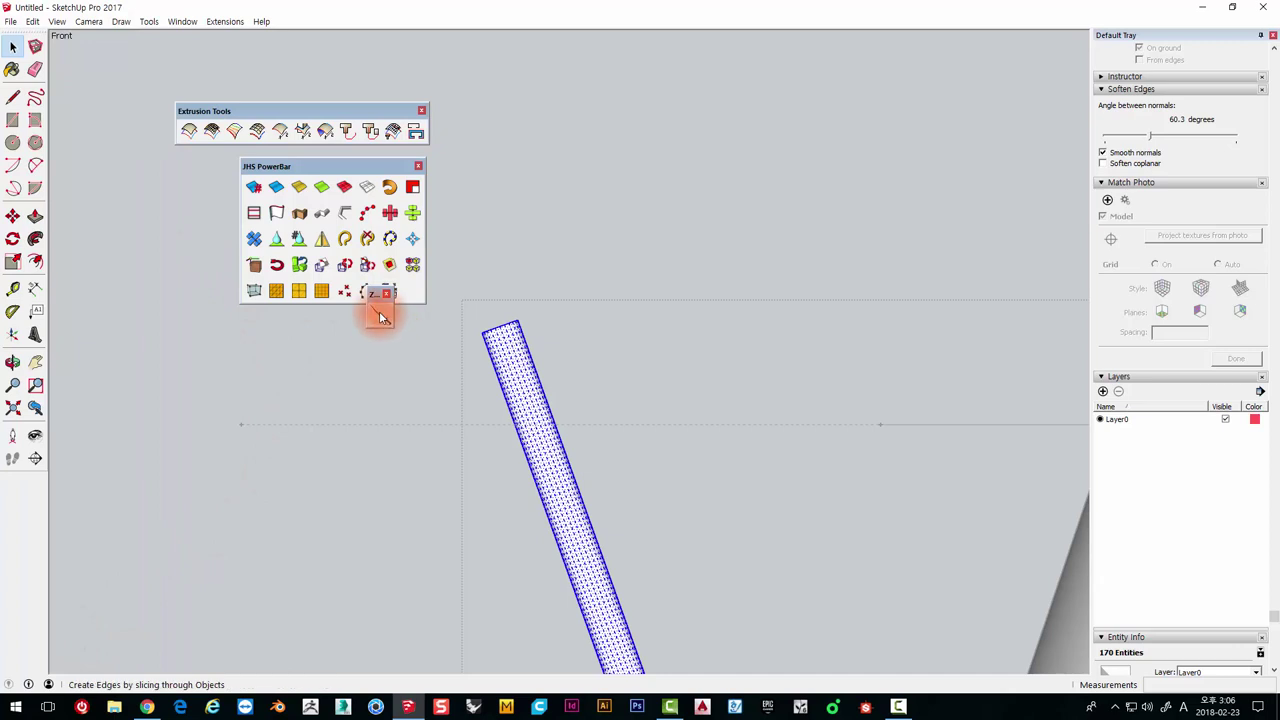
Slice the slanted pole along the guide with Zorro's Slice Tool and select the piece above the cut
left_click(379, 311)
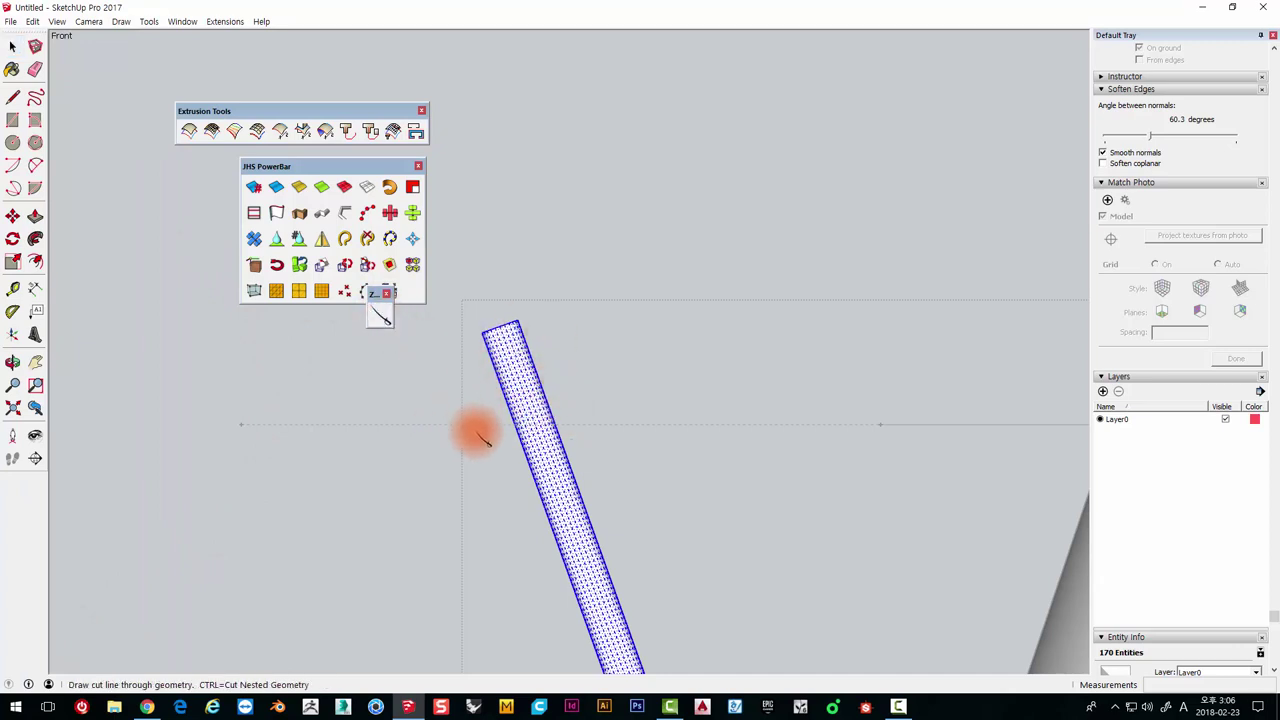
left_click(240, 425)
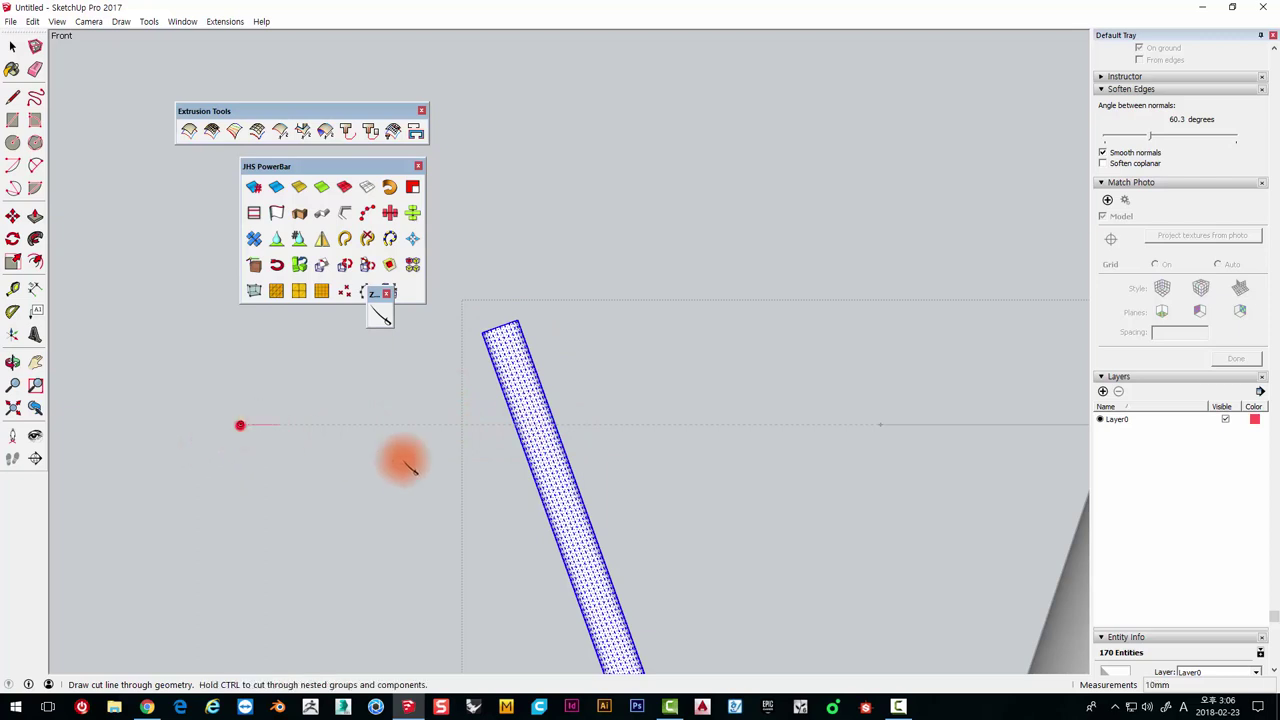
scroll(563, 394, "up", 2)
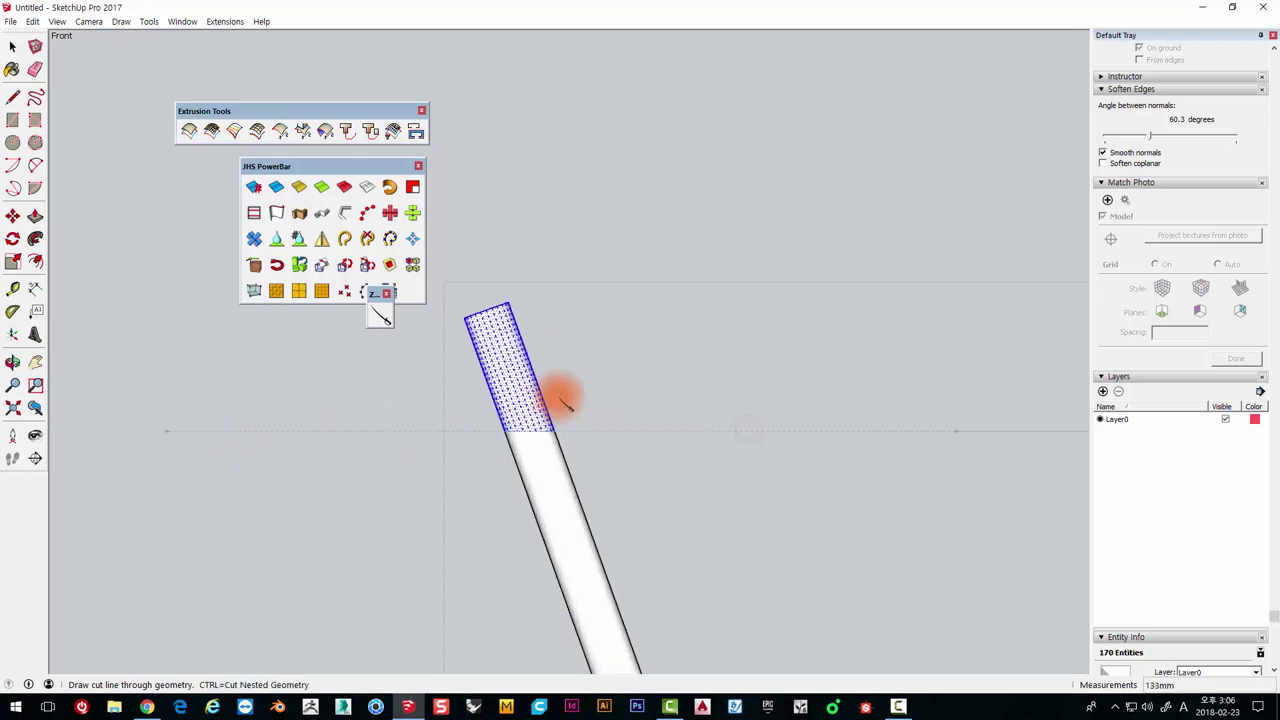
scroll(570, 380, "up", 1)
key("space")
left_click_drag(594, 228, 432, 372)
left_click(451, 391)
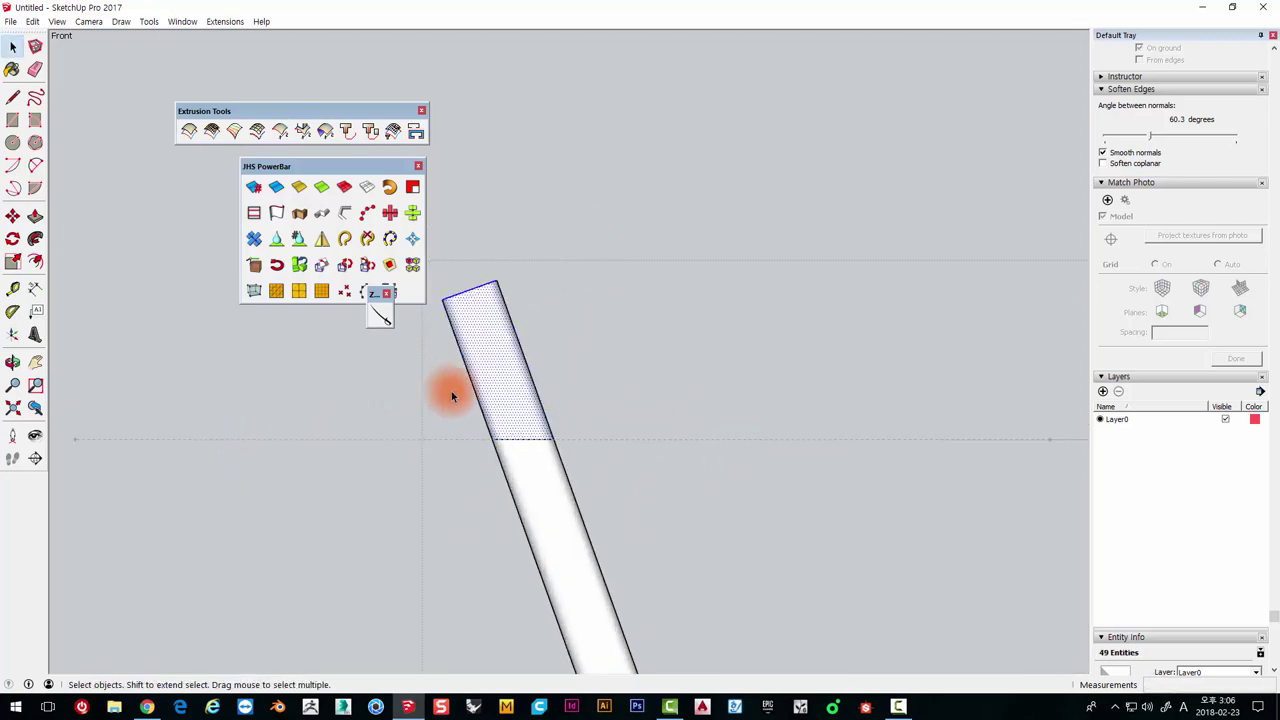
middle_click_drag(451, 391, 478, 437)
scroll(490, 420, "up", 3)
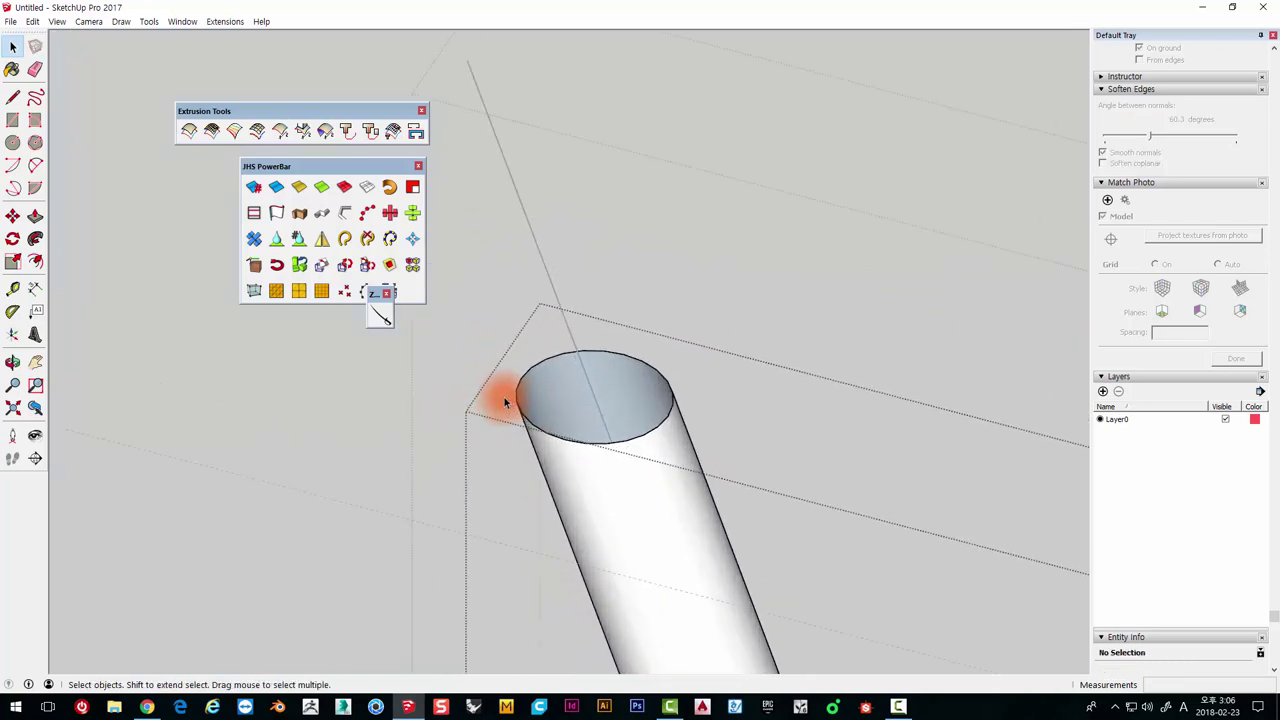
Draw a line on the pole's cut top rim, then open and close the pole group to check it
left_click(13, 100)
scroll(489, 323, "up", 2)
left_click(556, 375)
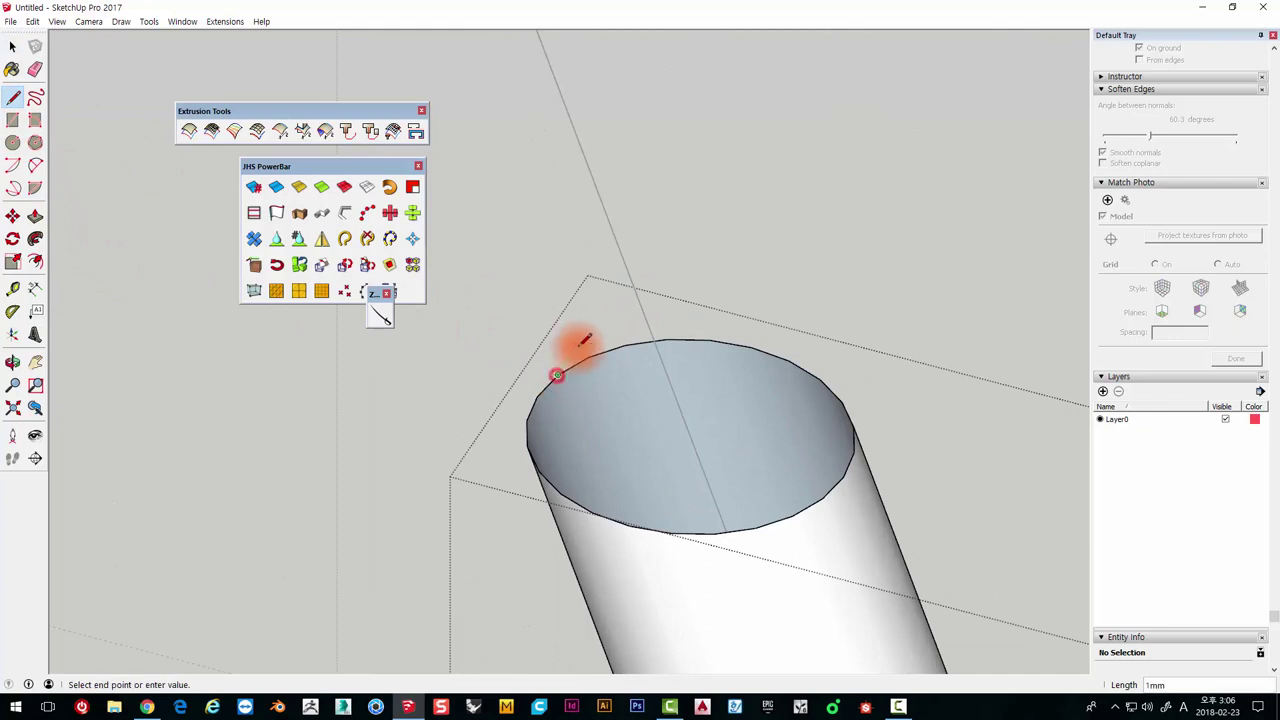
scroll(592, 352, "down", 2)
scroll(595, 360, "down", 2)
mouse_move(600, 371)
middle_mouse_down()
mouse_move(608, 443)
mouse_move(880, 225)
mouse_move(806, 297)
mouse_move(571, 286)
mouse_move(607, 194)
middle_mouse_up()
key("space")
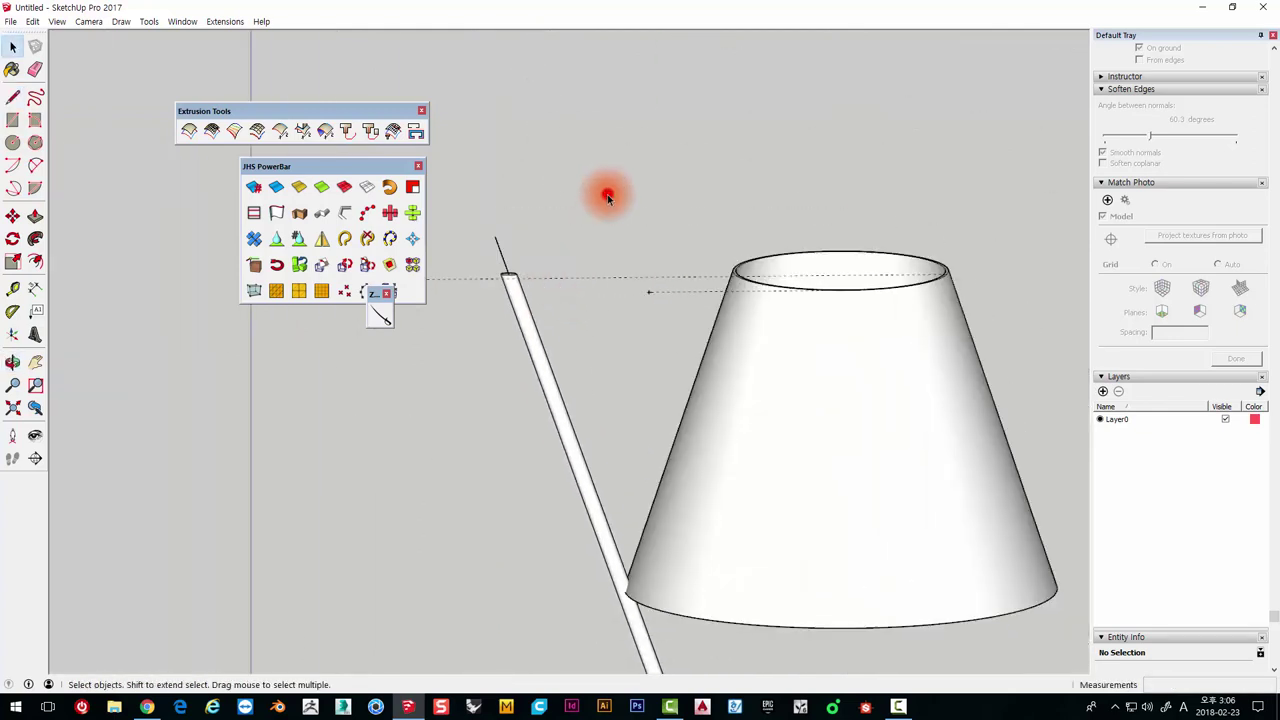
left_click(514, 270)
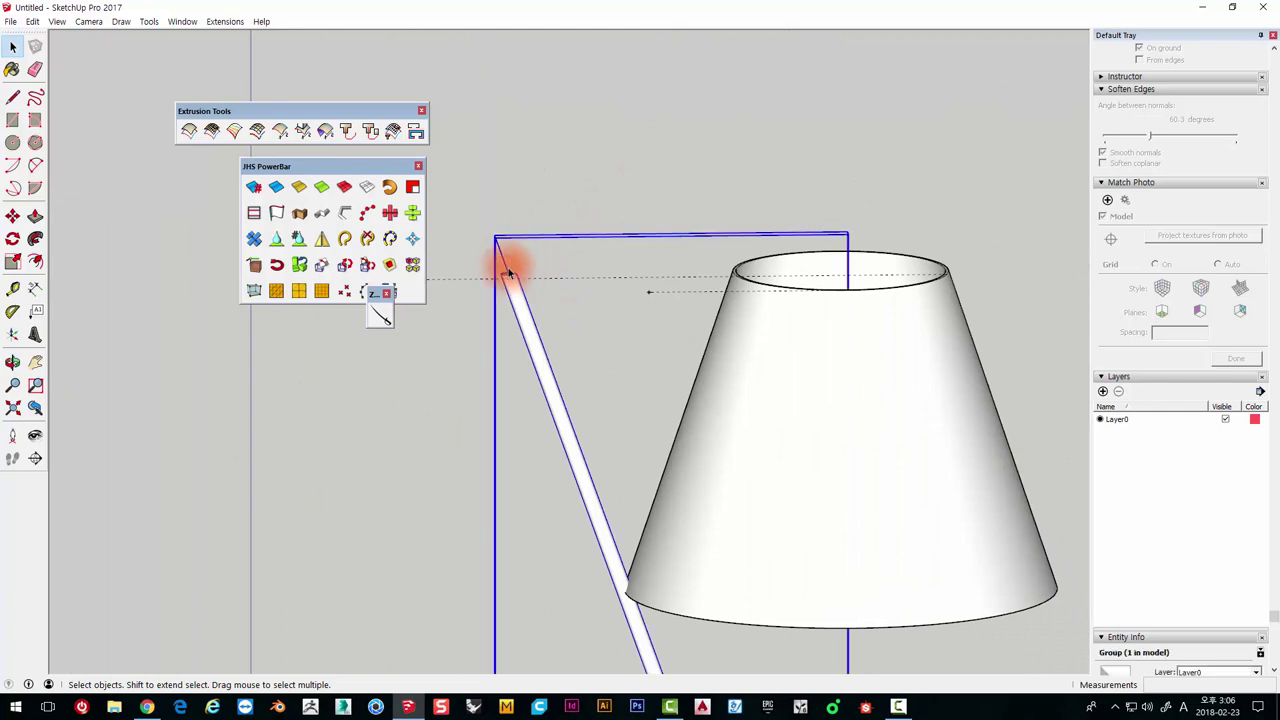
double_click(502, 260)
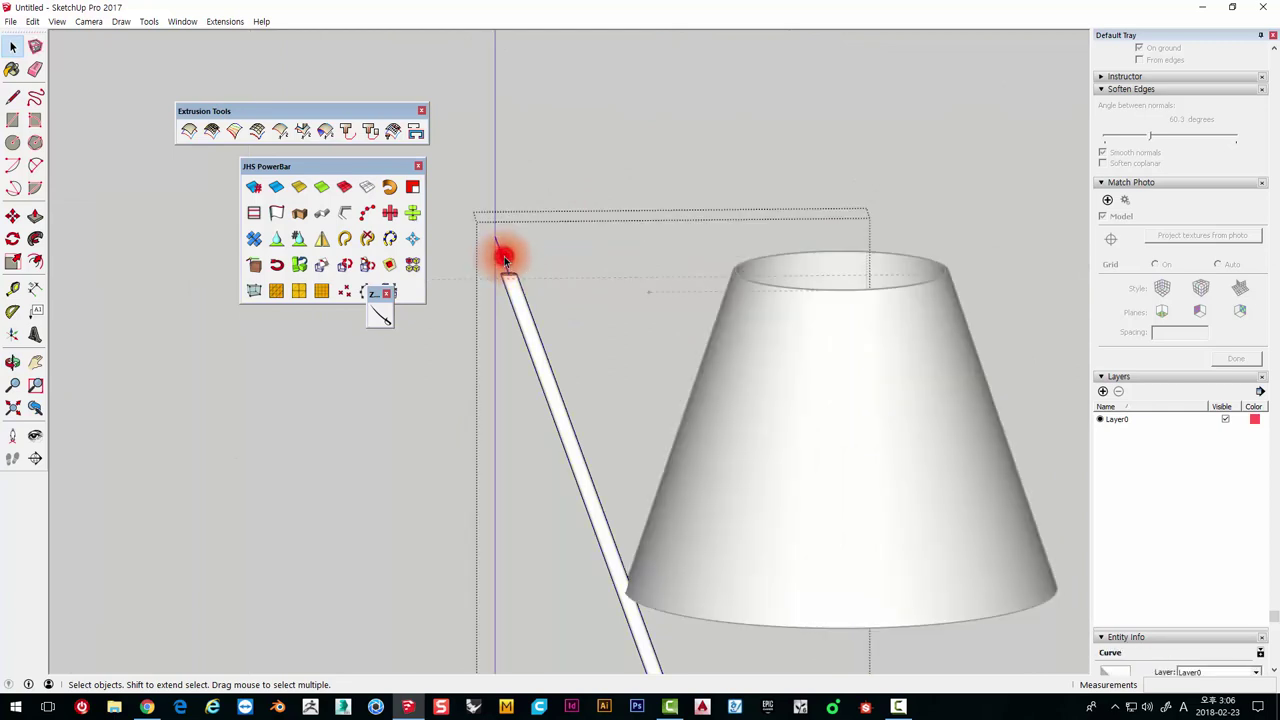
left_click(643, 300)
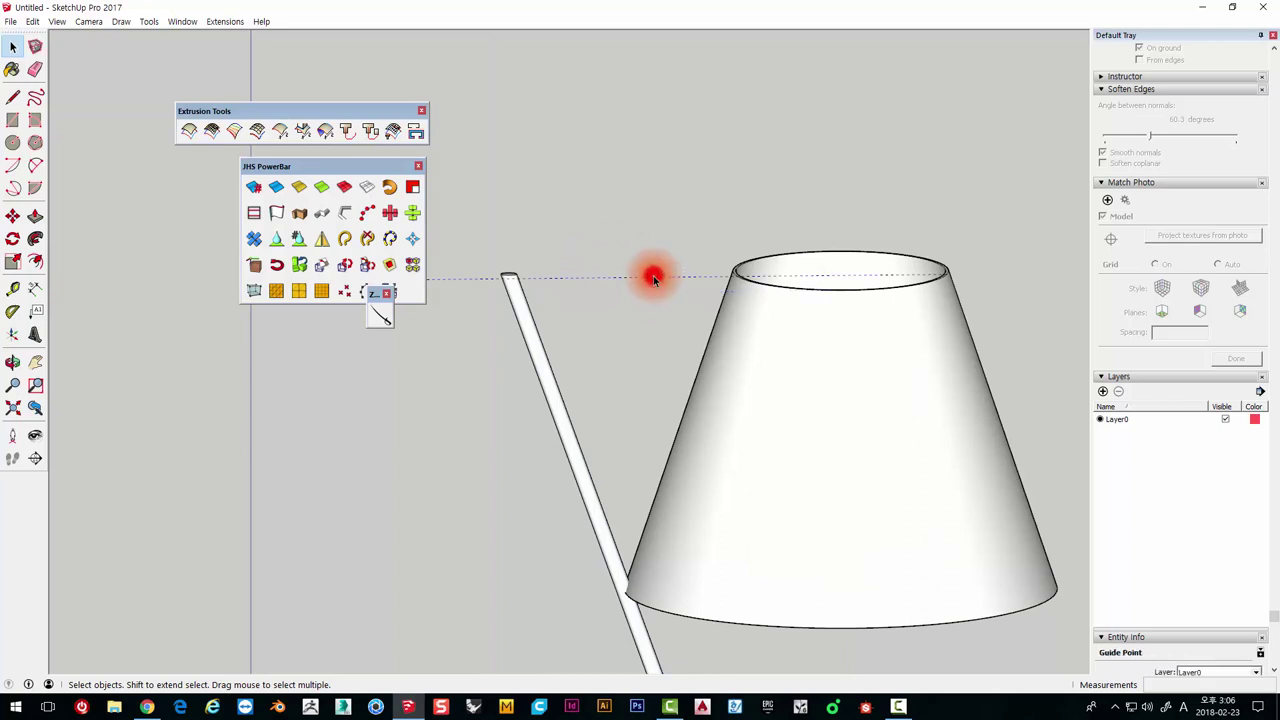
scroll(653, 278, "down", 3)
Look down on the lamp and show the BZ_Tools curve toolbar
scroll(666, 334, "down", 3)
mouse_move(666, 334)
middle_mouse_down()
mouse_move(580, 580)
mouse_move(714, 413)
mouse_move(705, 396)
mouse_move(634, 486)
mouse_move(494, 531)
mouse_move(649, 423)
middle_mouse_up()
scroll(429, 471, "up", 3)
scroll(786, 509, "up", 3)
mouse_move(786, 509)
middle_mouse_down()
mouse_move(530, 342)
mouse_move(386, 366)
mouse_move(655, 435)
middle_mouse_up()
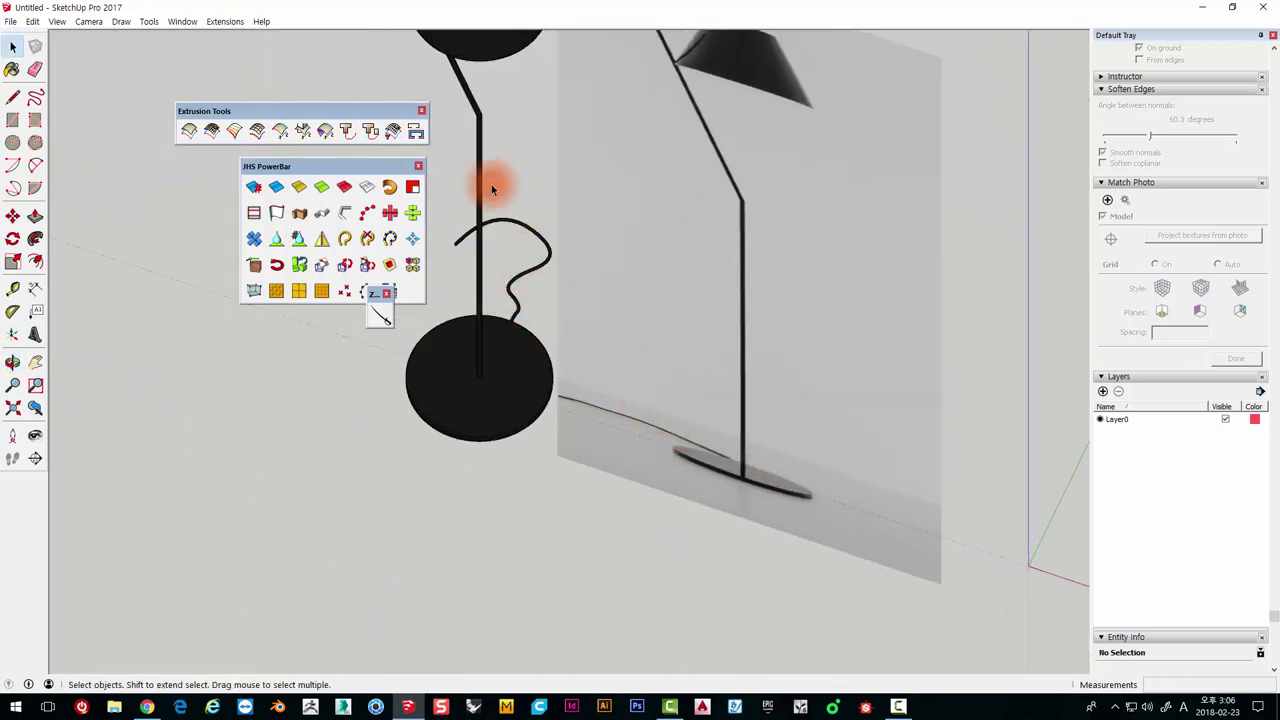
scroll(515, 230, "down", 3)
mouse_move(540, 280)
middle_mouse_down()
mouse_move(726, 349)
mouse_move(783, 429)
mouse_move(601, 586)
middle_mouse_up()
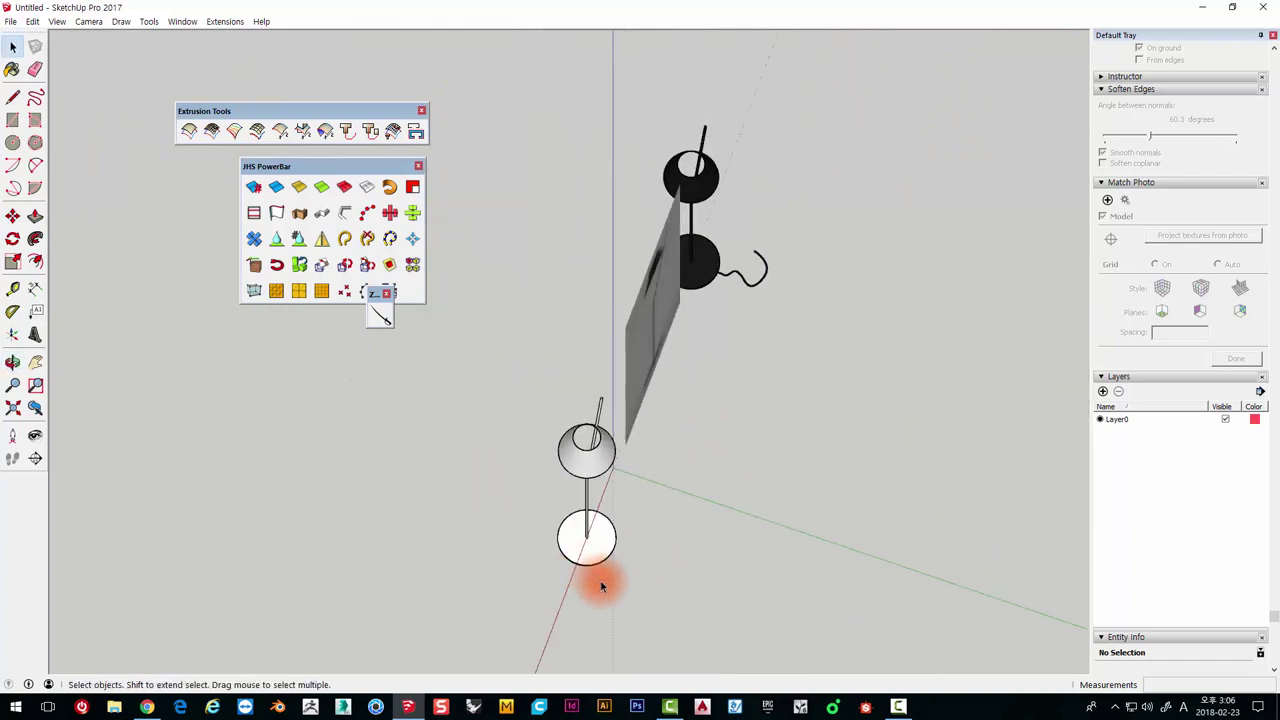
scroll(606, 523, "up", 2)
scroll(709, 534, "up", 3)
scroll(371, 386, "up", 2)
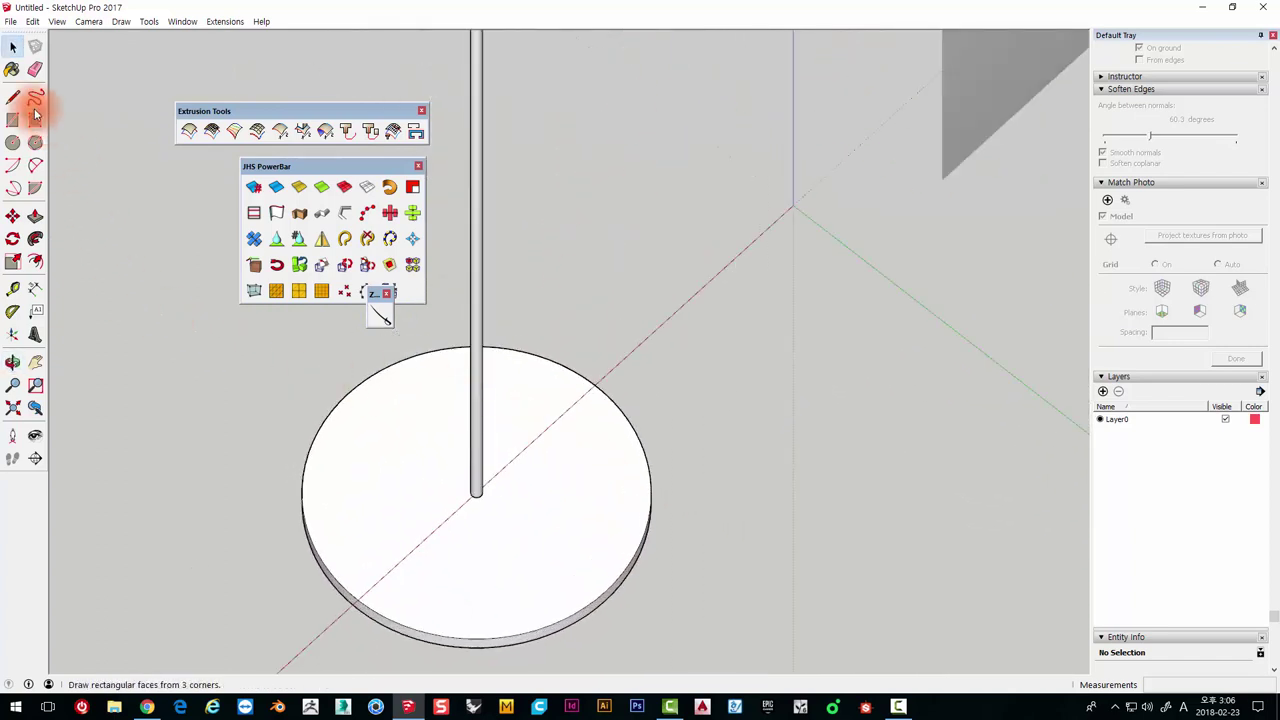
right_click(28, 494)
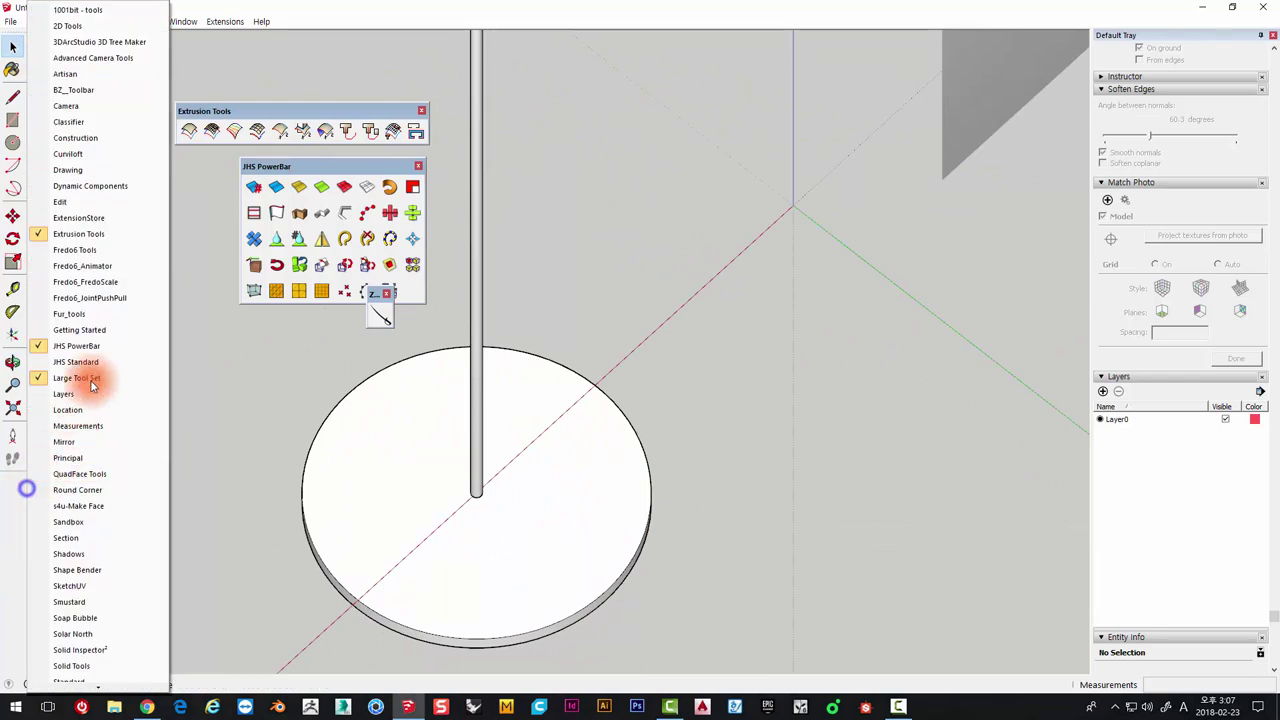
left_click(87, 90)
left_click_drag(766, 24, 524, 137)
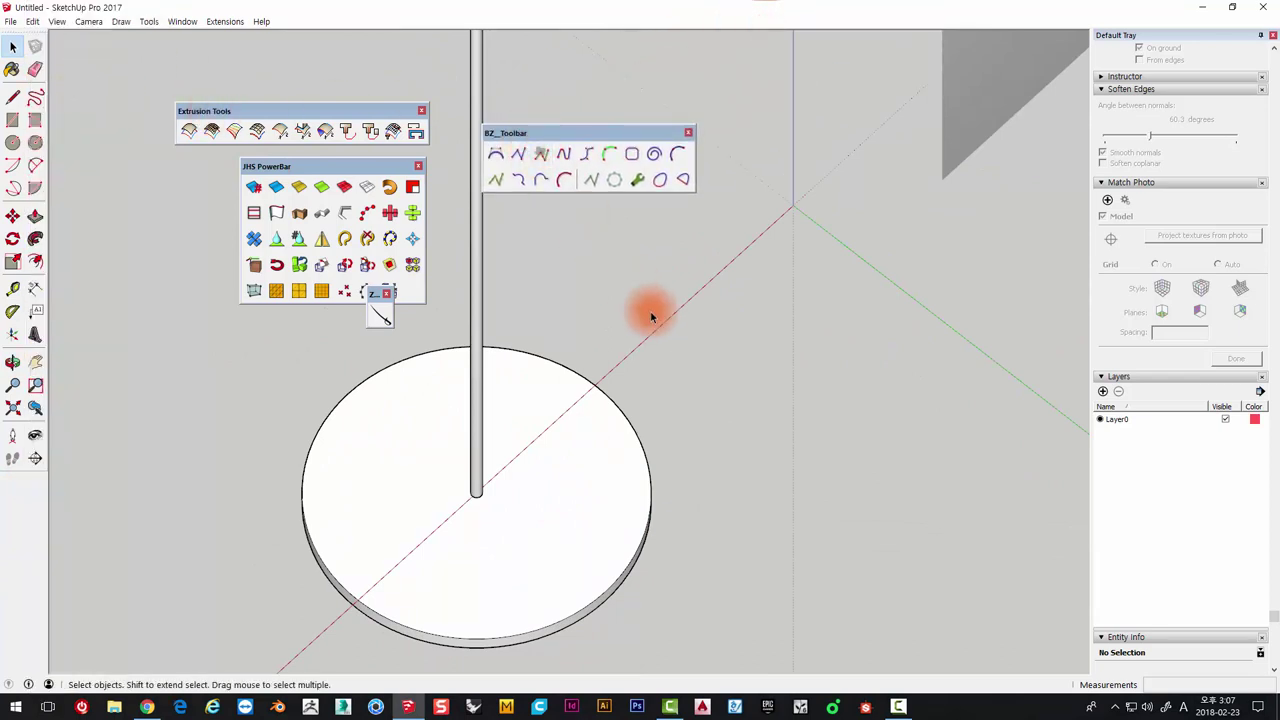
Draw a wavy F-Spline cord path from the base's rim outward and accept it
left_click(563, 180)
middle_click_drag(697, 466, 617, 417)
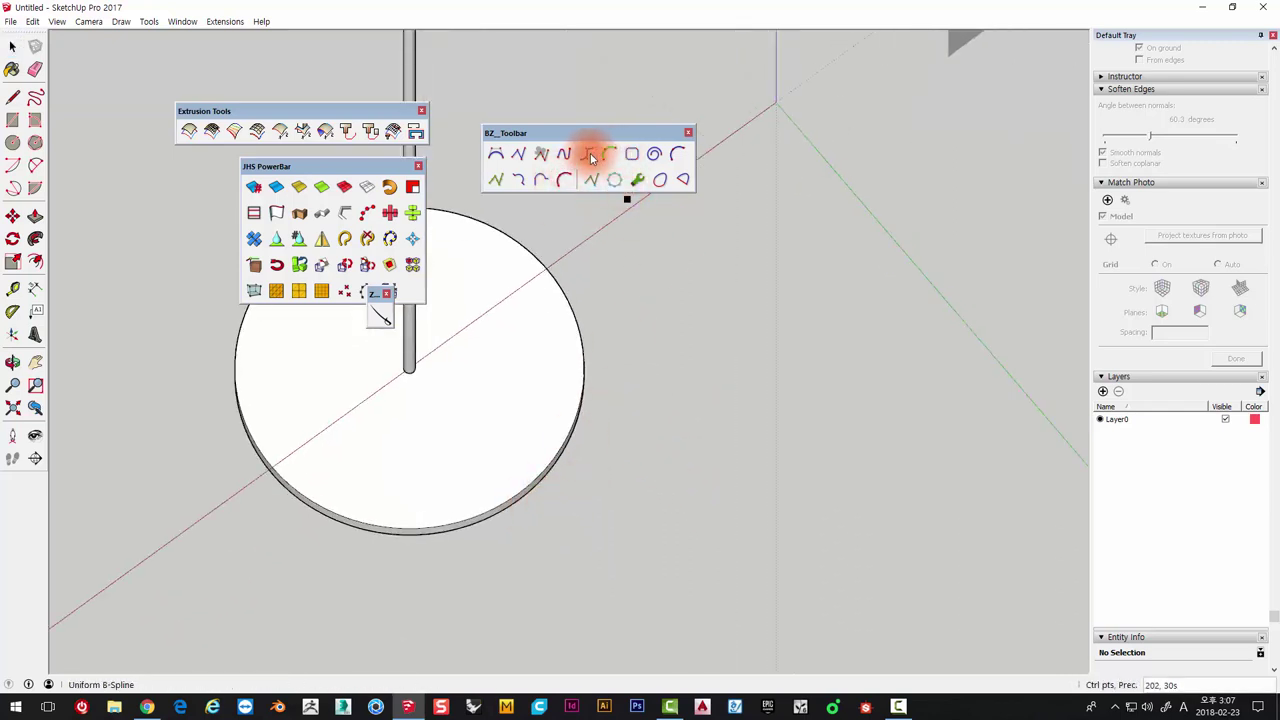
left_click(532, 492)
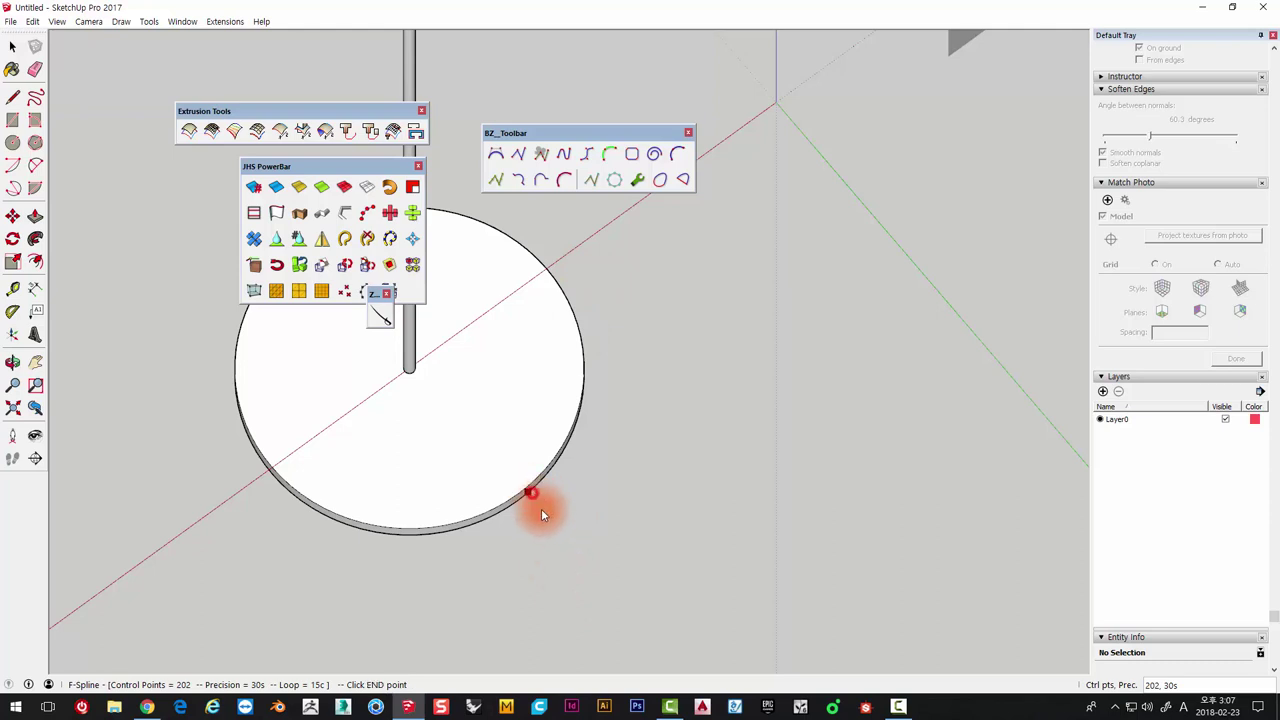
scroll(579, 540, "down", 3)
scroll(579, 546, "up", 2)
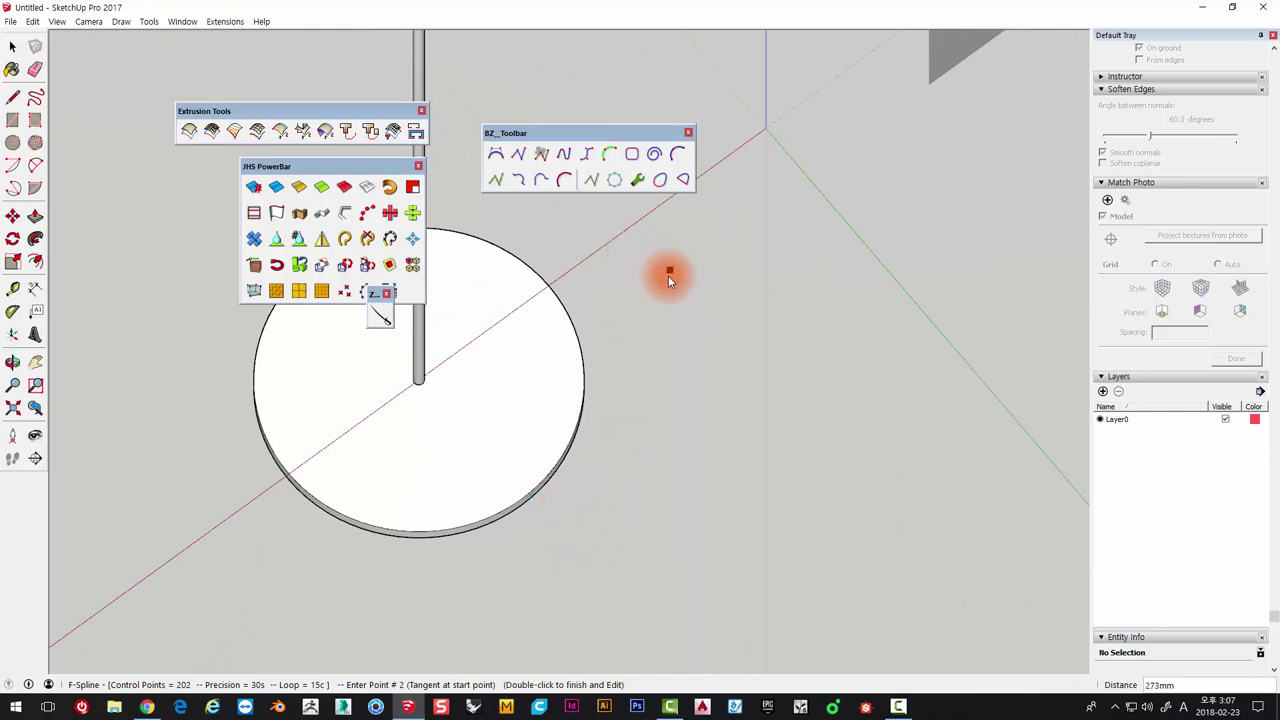
left_click(563, 181)
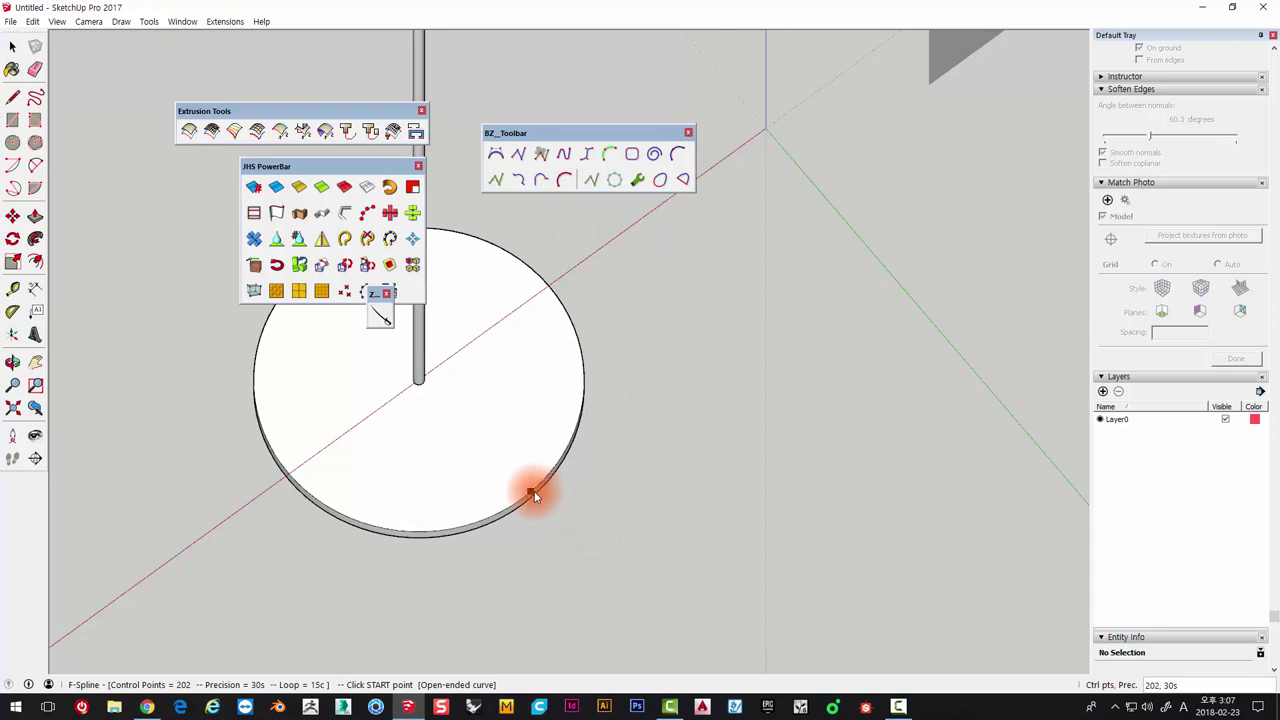
left_click(597, 571)
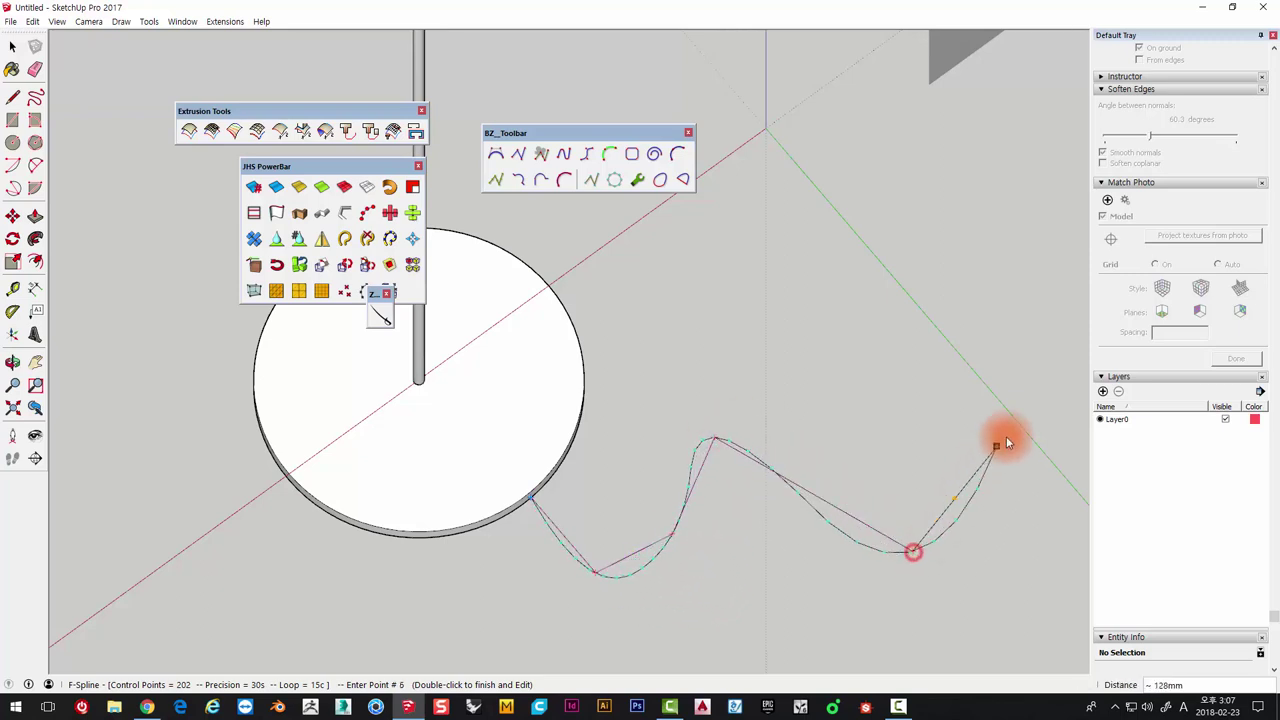
double_click(1043, 292)
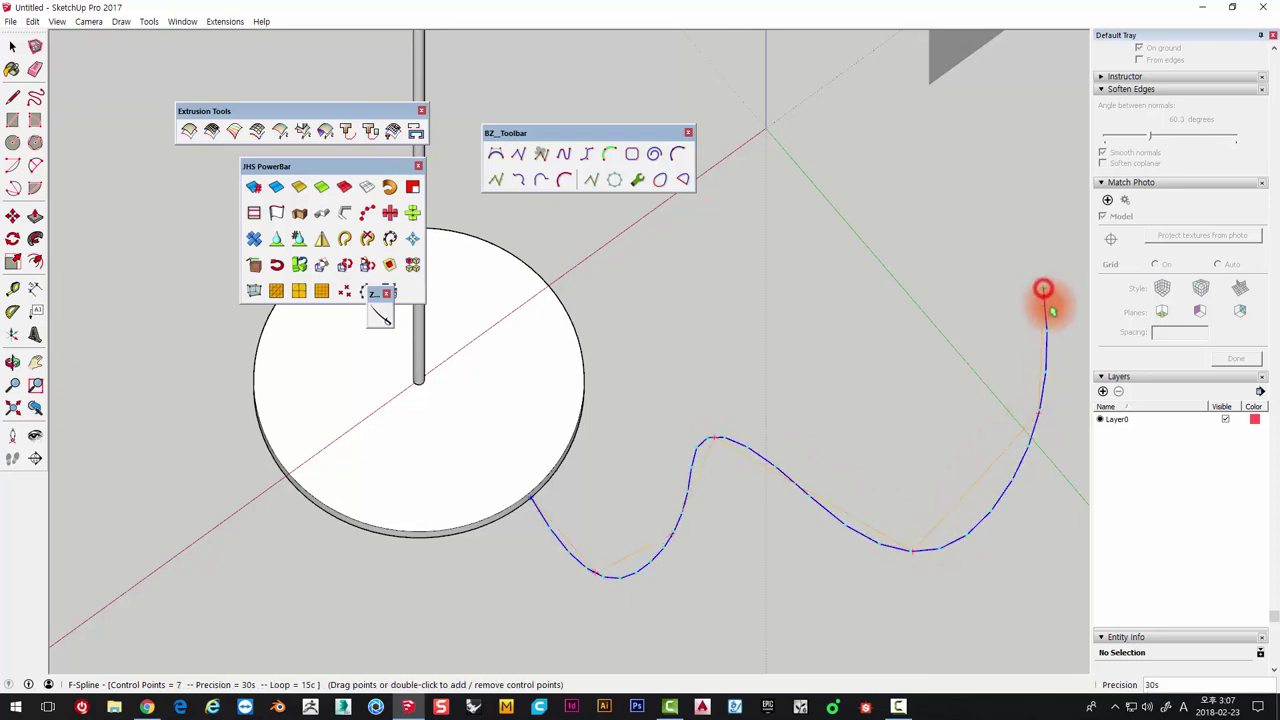
mouse_move(1046, 291)
middle_mouse_down()
mouse_move(934, 434)
mouse_move(574, 517)
mouse_move(780, 333)
mouse_move(846, 357)
mouse_move(591, 651)
mouse_move(580, 511)
mouse_move(642, 447)
mouse_move(1100, 620)
middle_mouse_up()
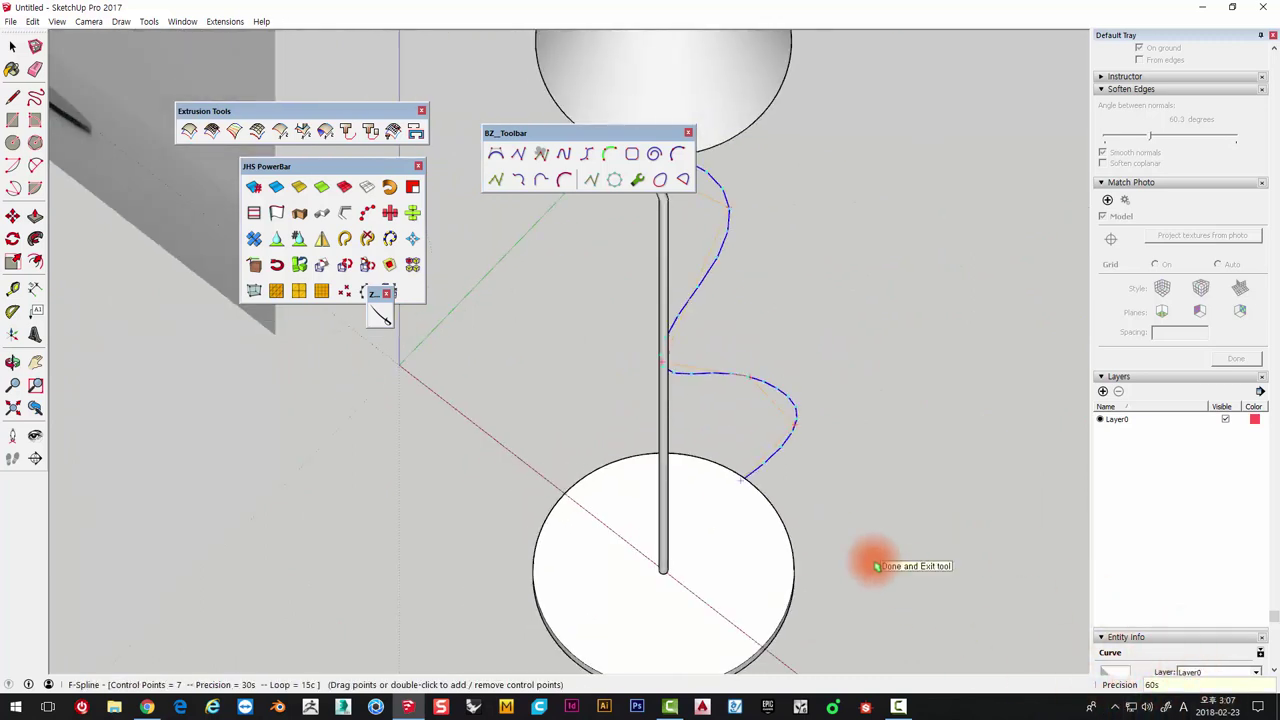
mouse_move(766, 209)
middle_mouse_down()
mouse_move(523, 426)
mouse_move(738, 226)
middle_mouse_up()
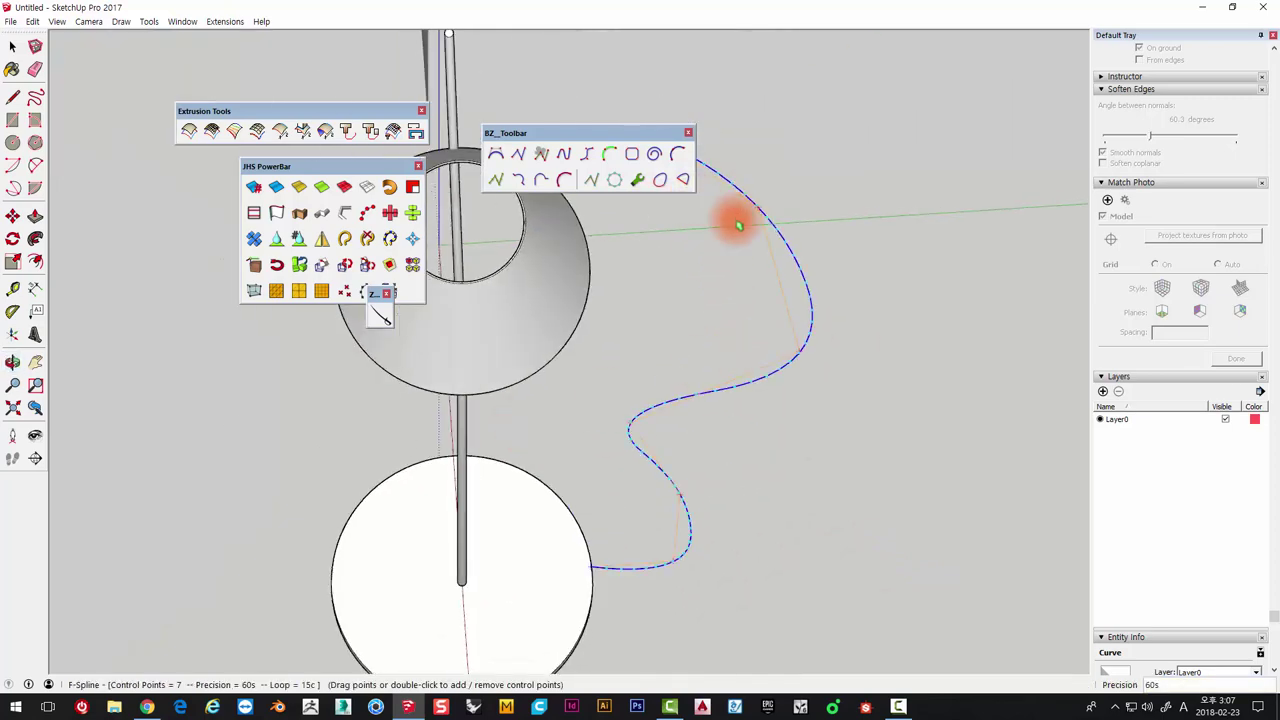
left_click(656, 321)
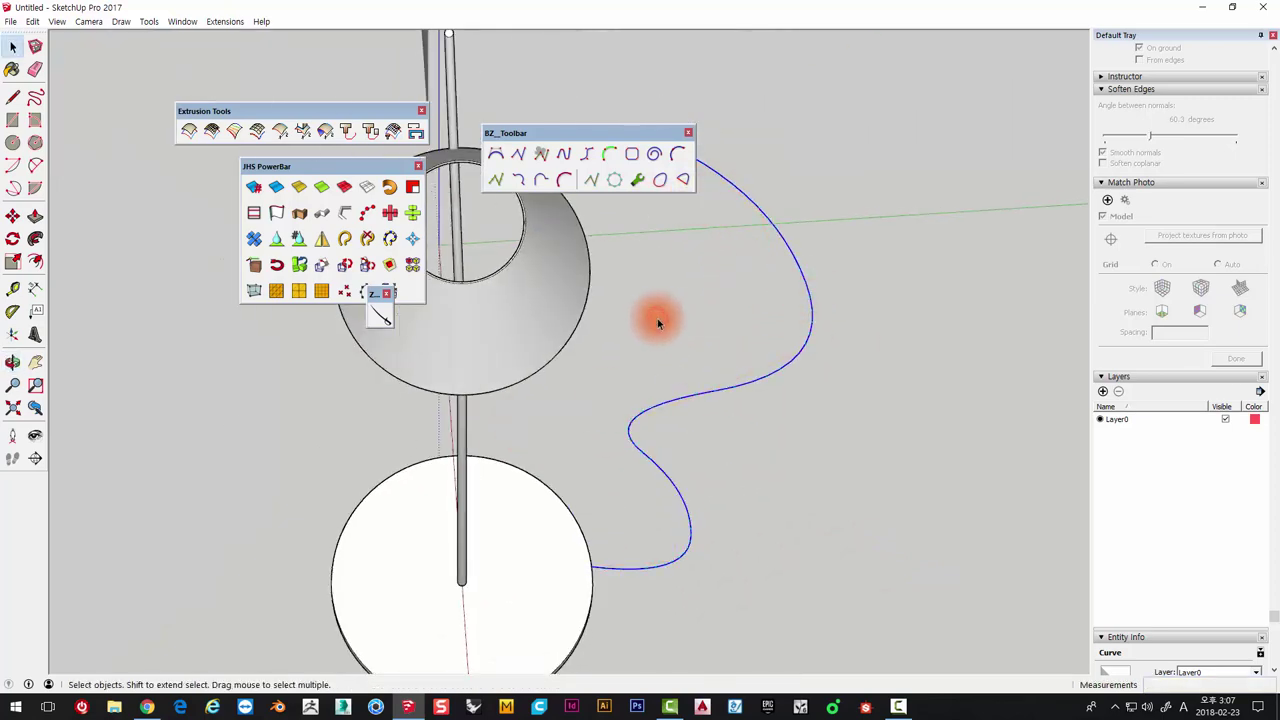
From an edge-on side view, move the cord curve down 3 mm onto the base's side face
left_click(657, 318)
mouse_move(687, 479)
middle_mouse_down()
mouse_move(503, 518)
mouse_move(523, 323)
mouse_move(497, 206)
middle_mouse_up()
mouse_move(434, 434)
middle_mouse_down()
mouse_move(632, 479)
mouse_move(630, 468)
middle_mouse_up()
left_click(630, 470)
middle_click_drag(423, 500, 390, 476)
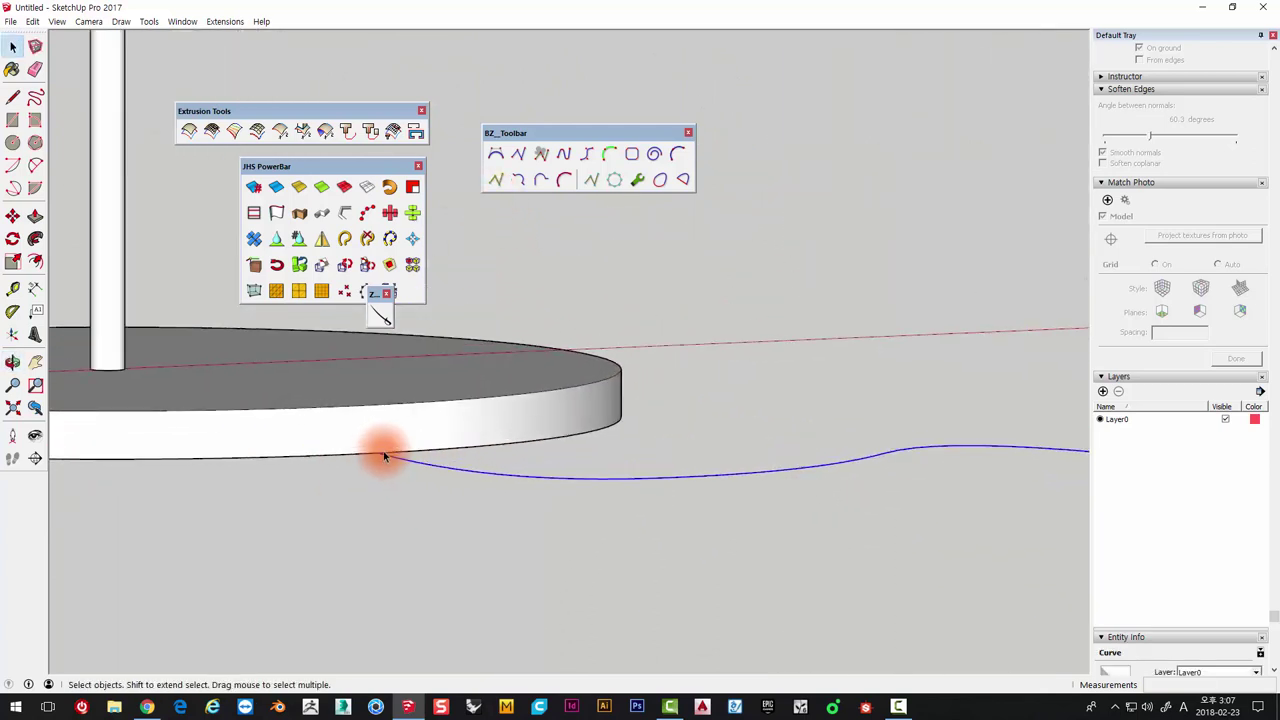
key("m")
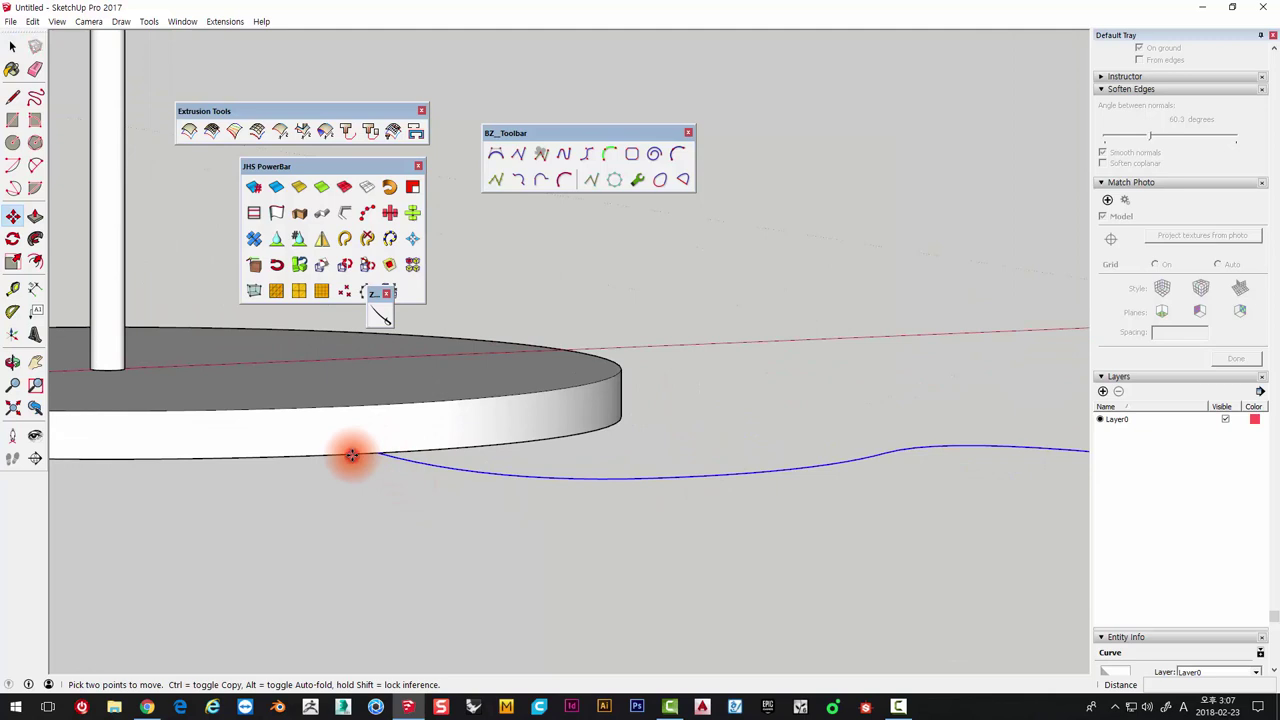
left_click(352, 456)
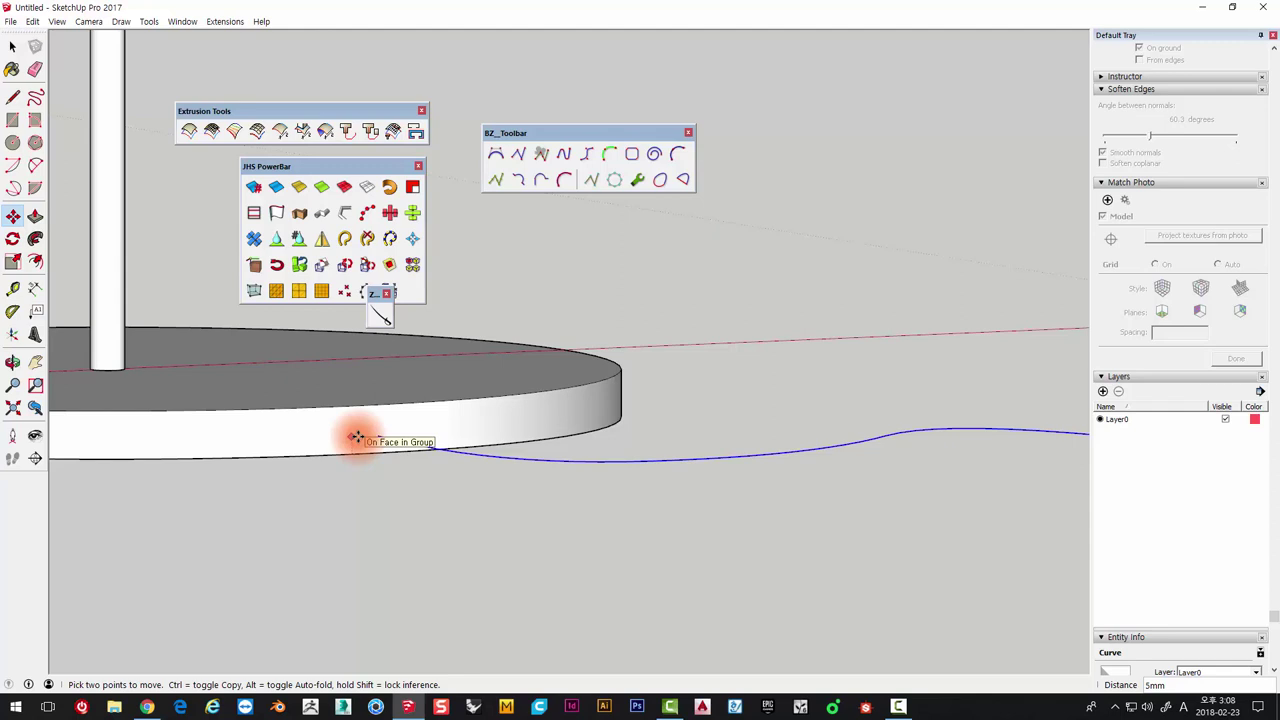
left_click(357, 436)
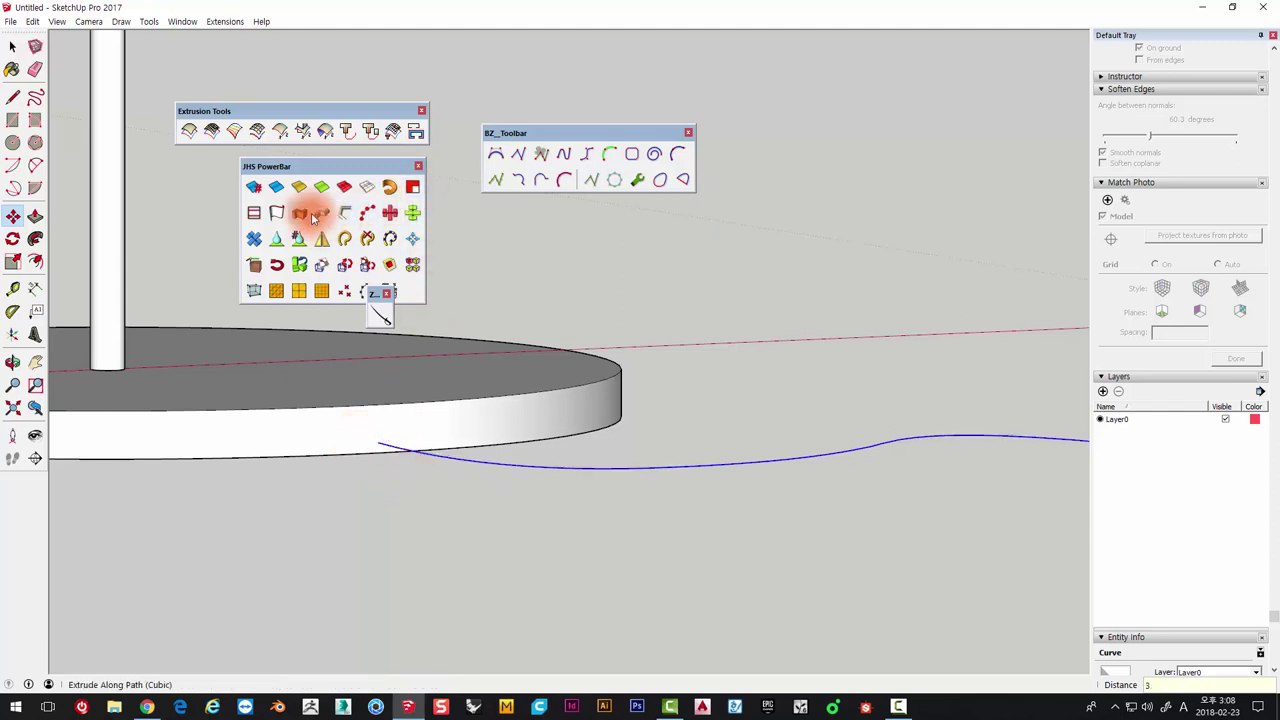
Extrude a round tube along the curve with JHS PowerBar at precision 8 and diameter 6
left_click(341, 214)
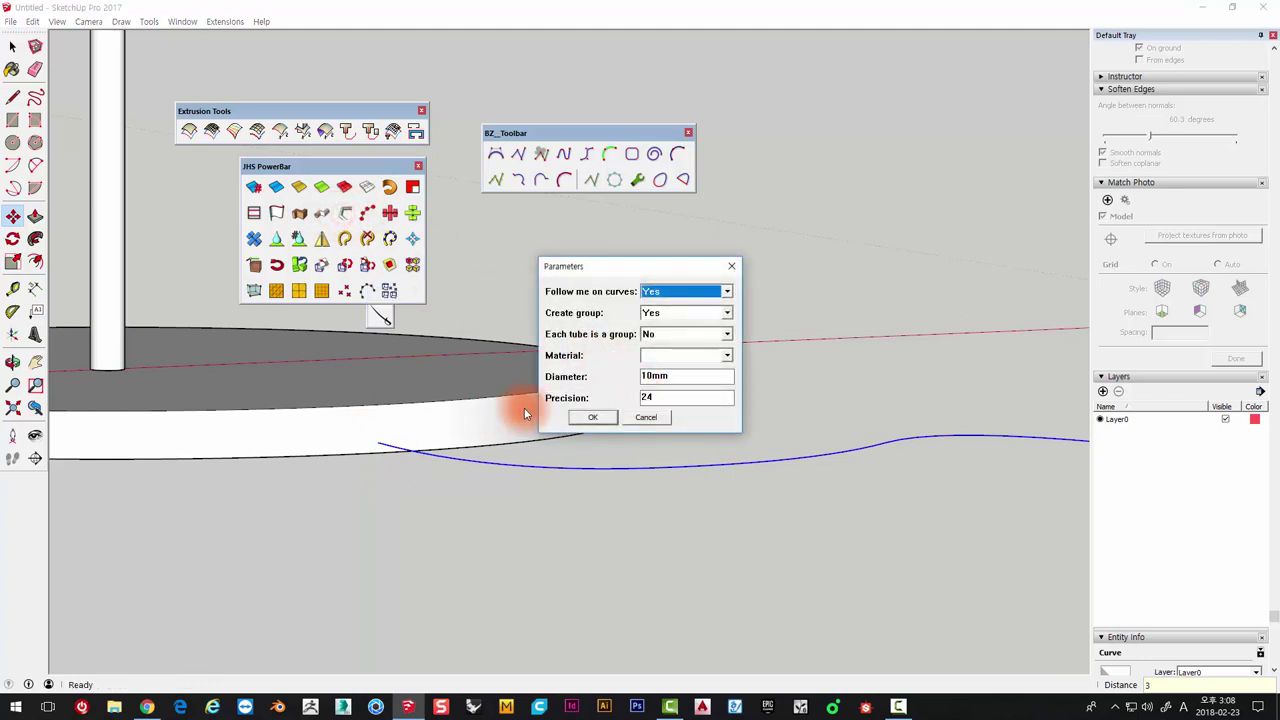
double_click(663, 396)
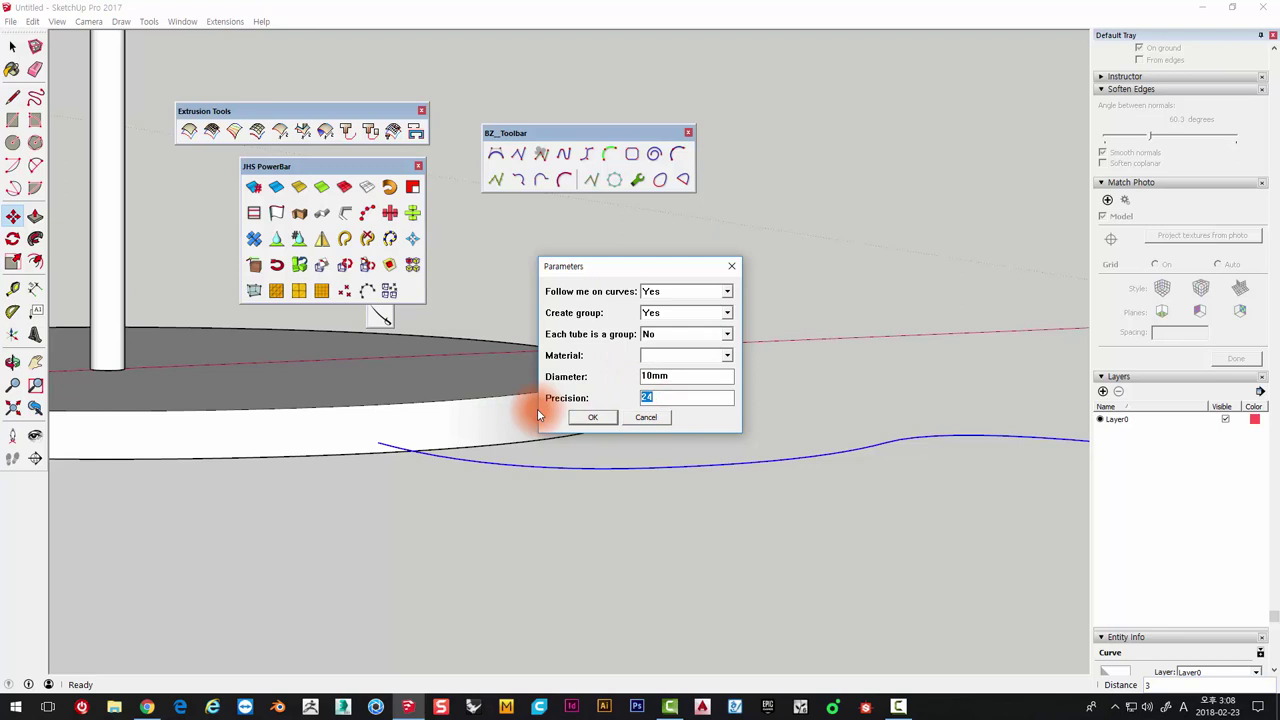
type("8")
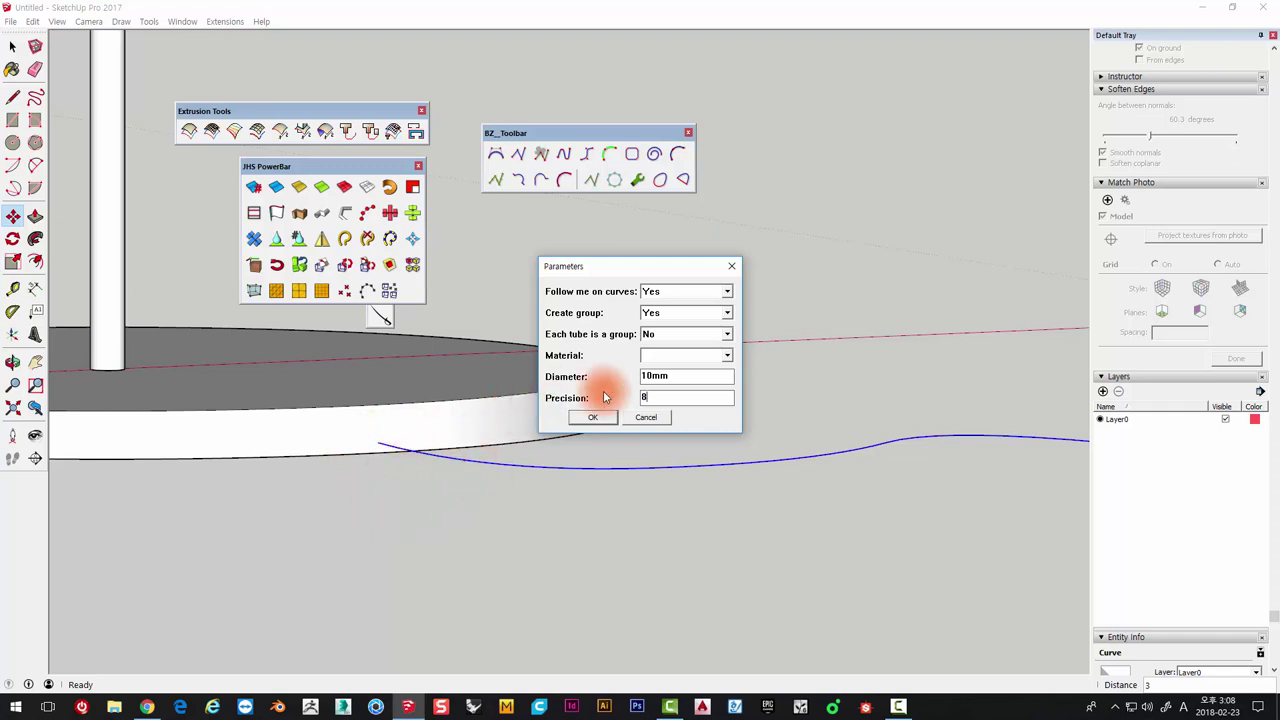
double_click(683, 375)
type("6")
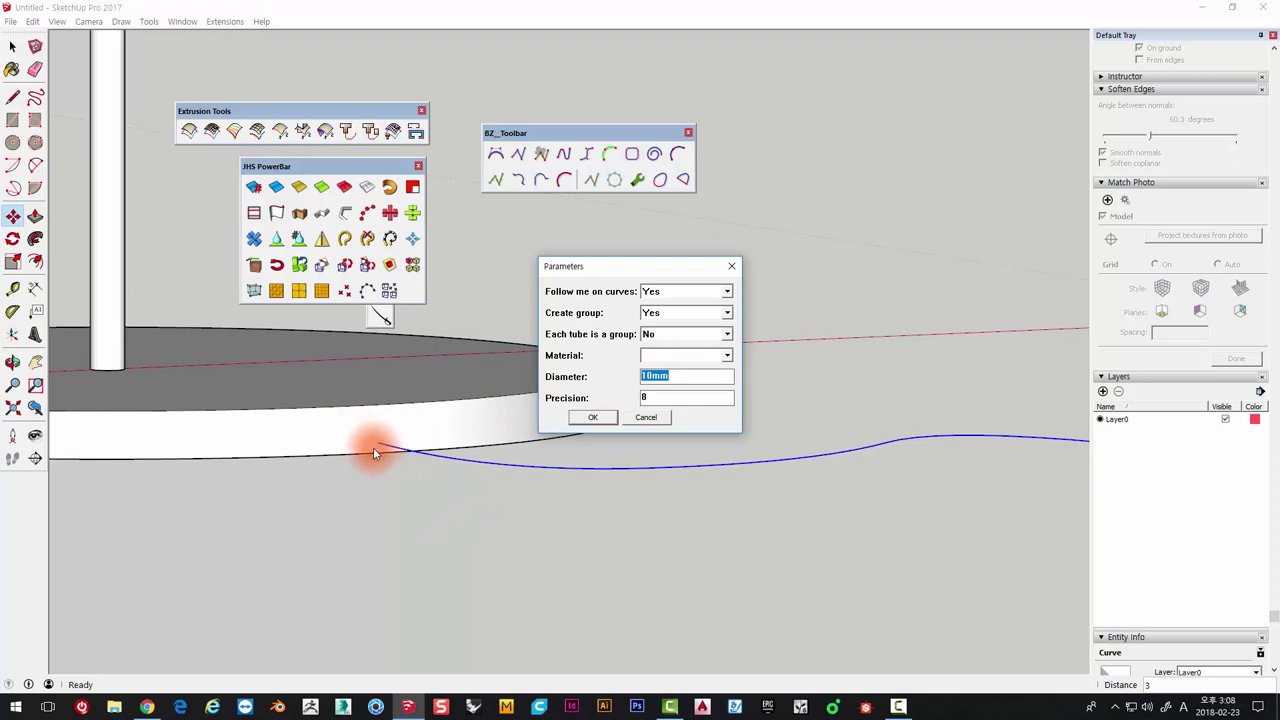
left_click(598, 420)
Orbit around to inspect the new cord tube and the whole lamp beside the reference lamps
mouse_move(397, 453)
middle_mouse_down()
mouse_move(429, 386)
mouse_move(486, 394)
mouse_move(686, 477)
mouse_move(555, 429)
middle_mouse_up()
scroll(555, 429, "down", 5)
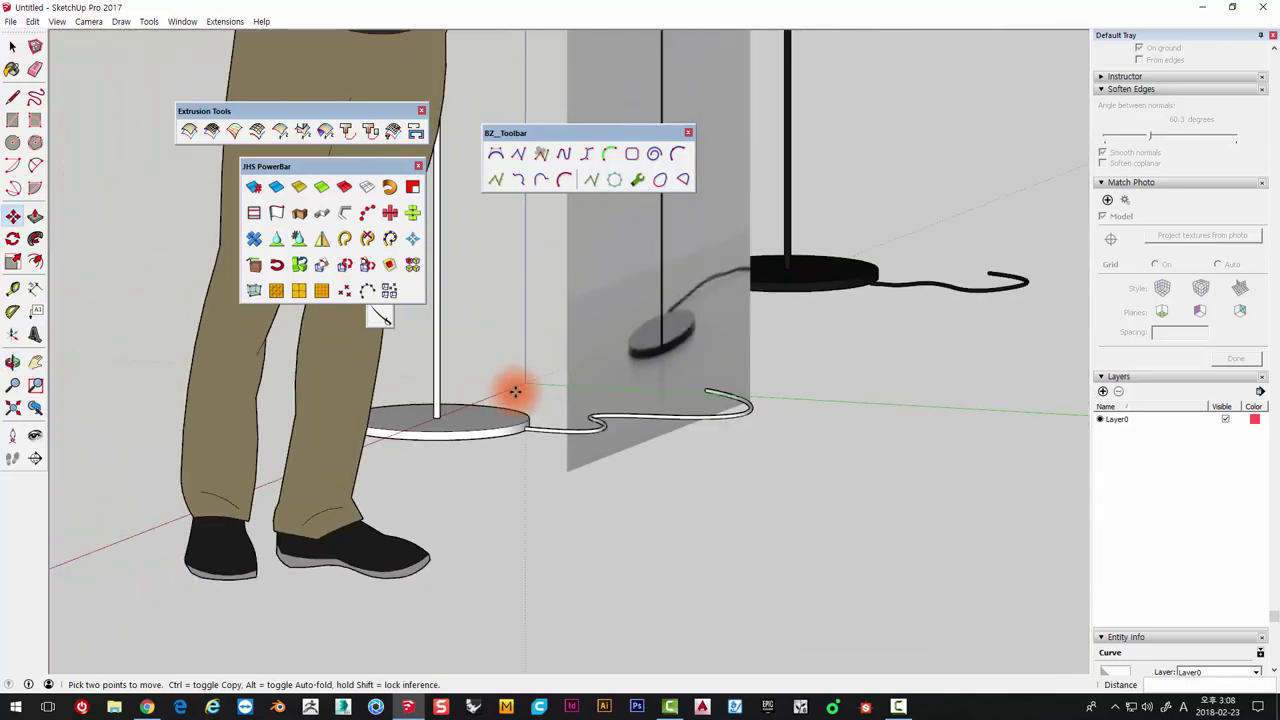
mouse_move(514, 386)
middle_mouse_down()
mouse_move(809, 603)
mouse_move(726, 503)
mouse_move(752, 427)
mouse_move(620, 509)
mouse_move(703, 534)
middle_mouse_up()
key("space")
left_click_drag(728, 578, 562, 345)
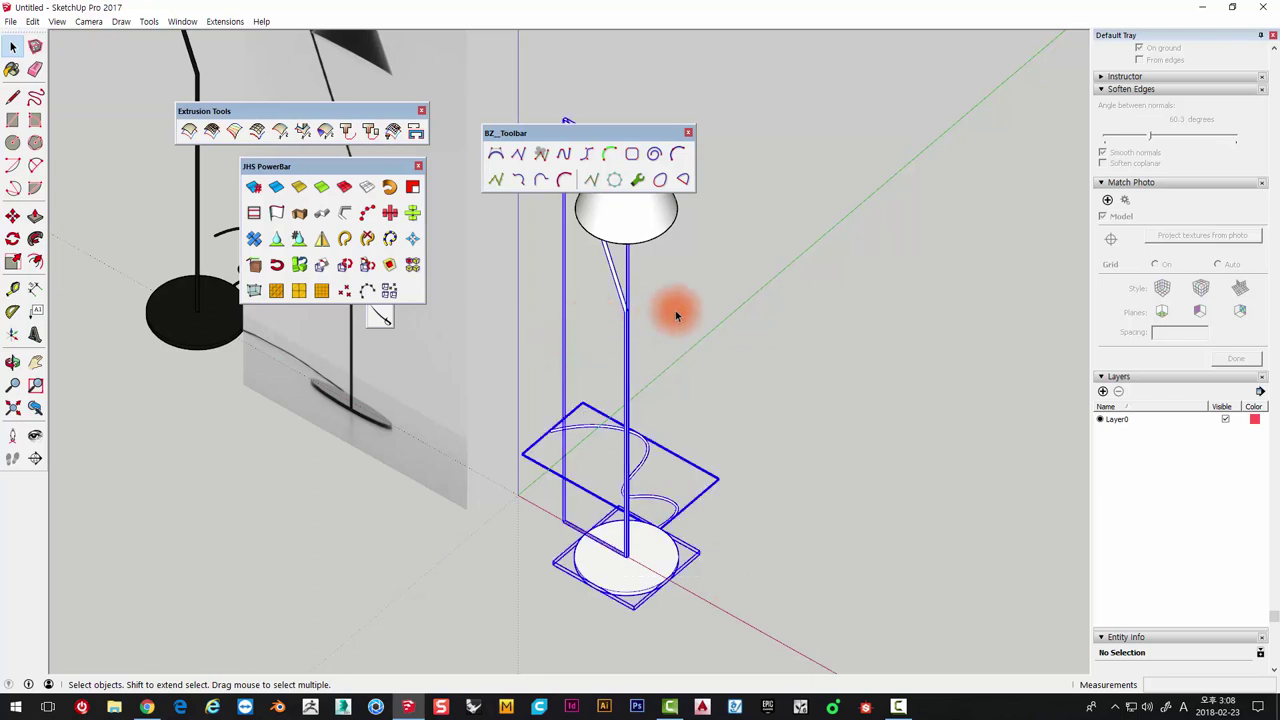
scroll(1200, 229, "up", 2)
scroll(1197, 237, "up", 3)
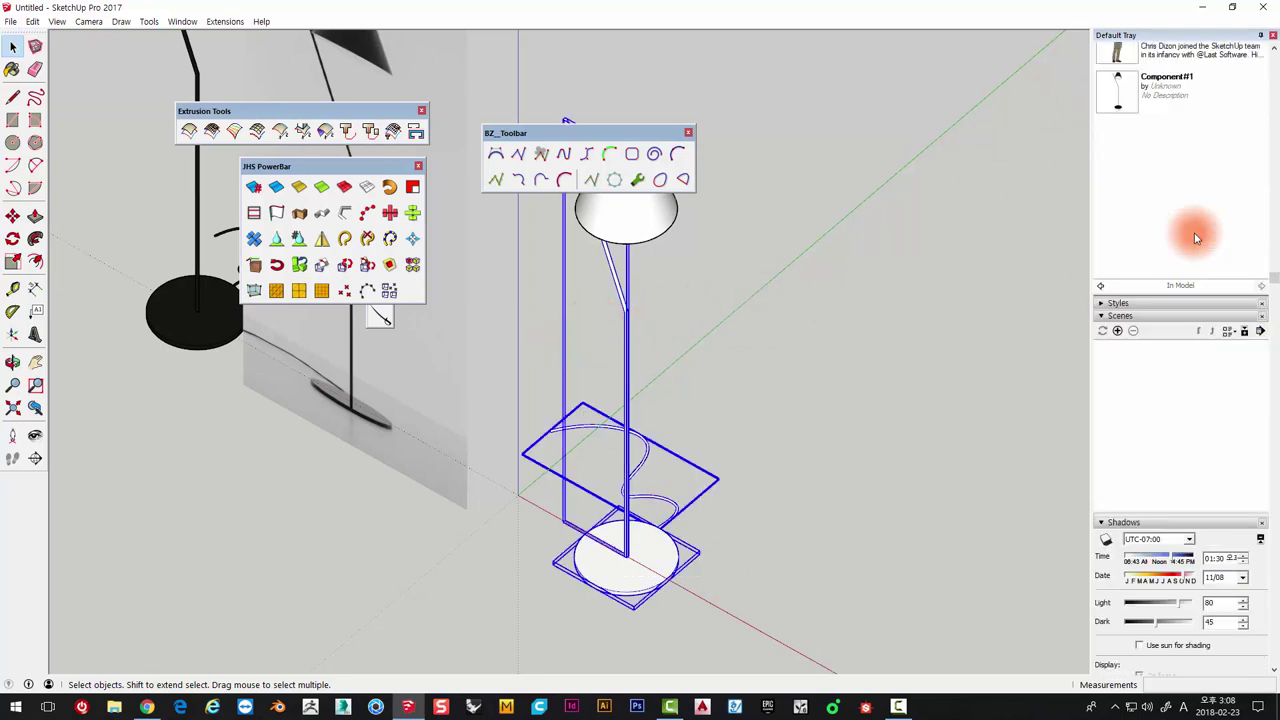
scroll(1196, 238, "up", 3)
scroll(1189, 224, "up", 1)
scroll(1183, 196, "down", 5)
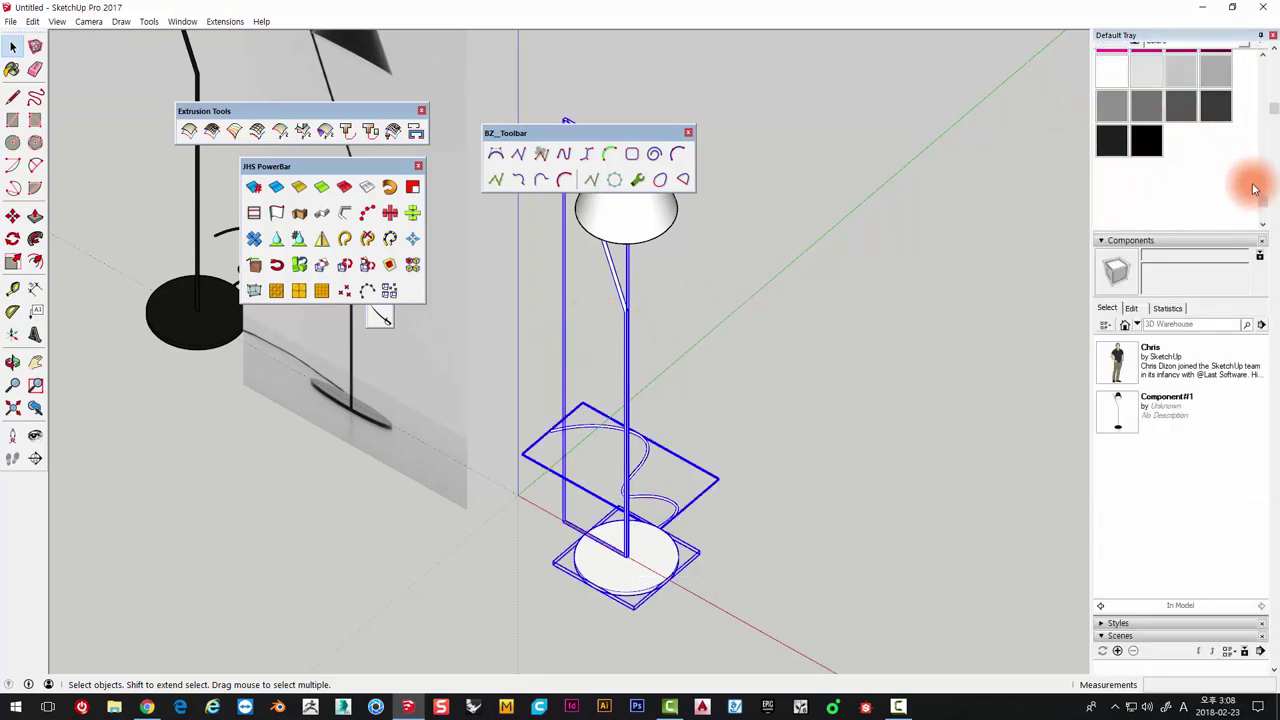
Enlarge the Colors swatch panel and scroll it down to the greys and black
left_click_drag(1255, 188, 1275, 112)
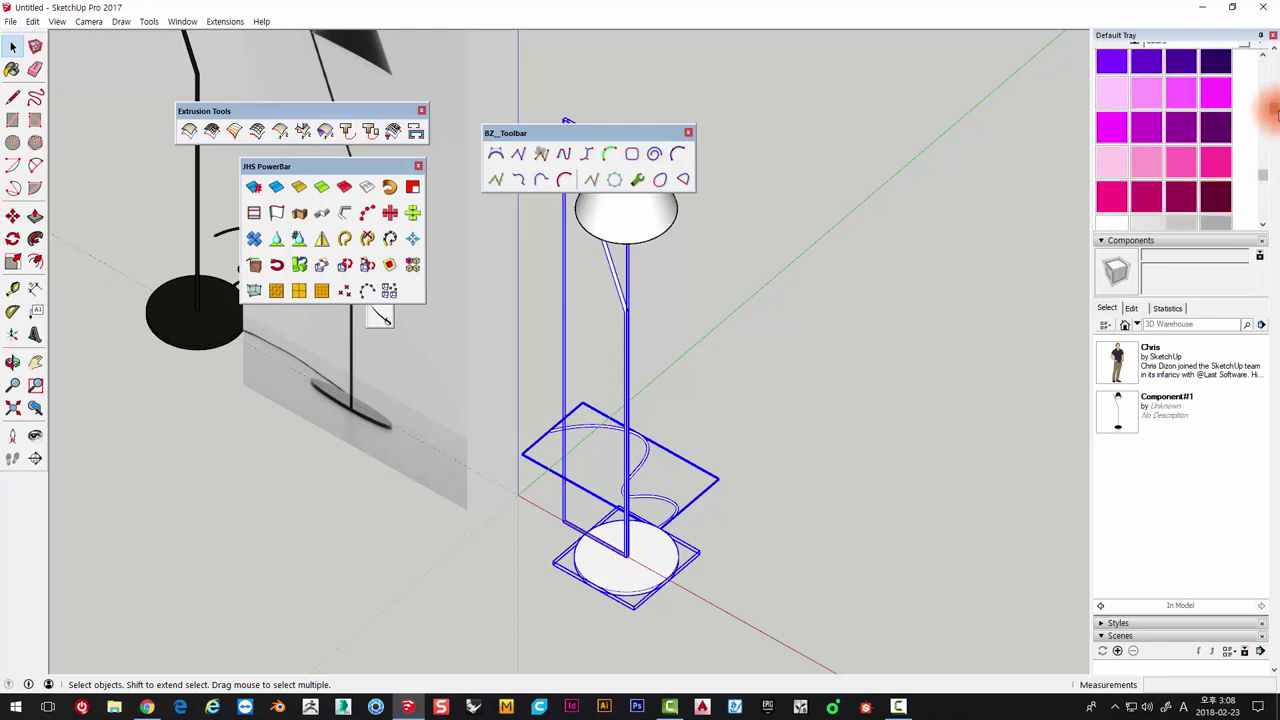
scroll(1220, 180, "up", 2)
scroll(1220, 190, "up", 2)
scroll(1250, 210, "down", 3)
scroll(1190, 210, "down", 5)
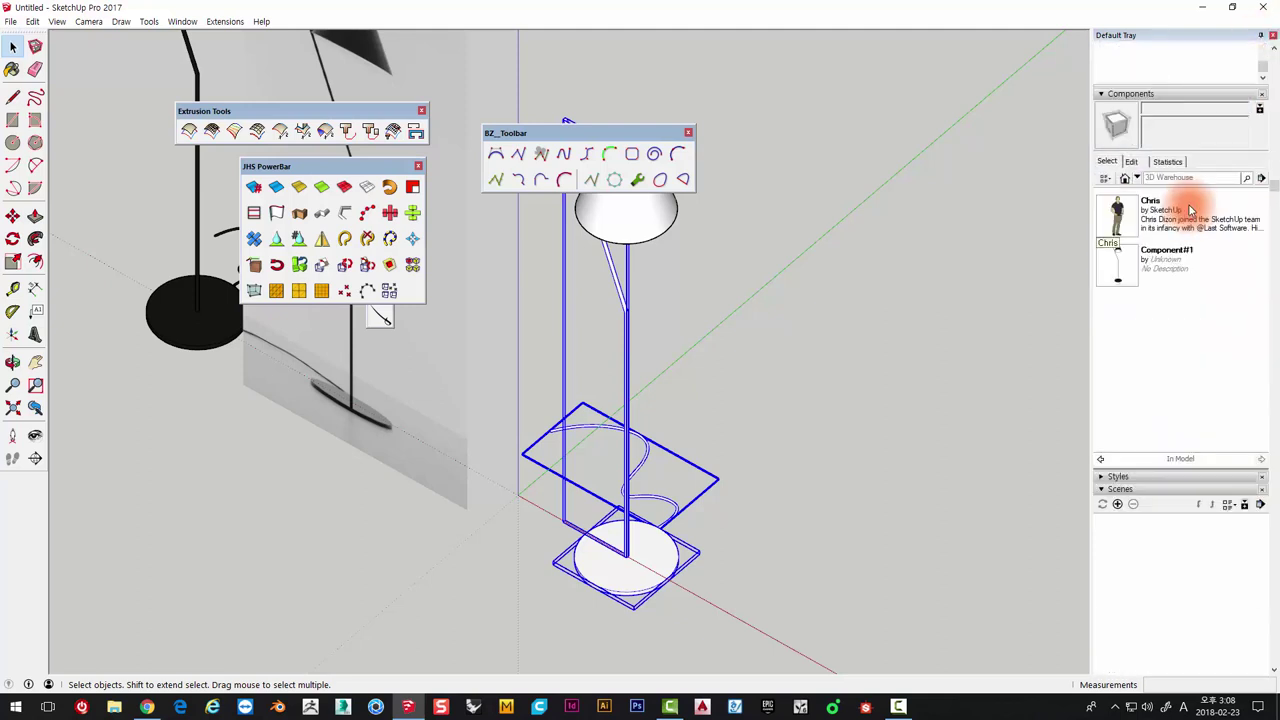
scroll(1188, 206, "up", 2)
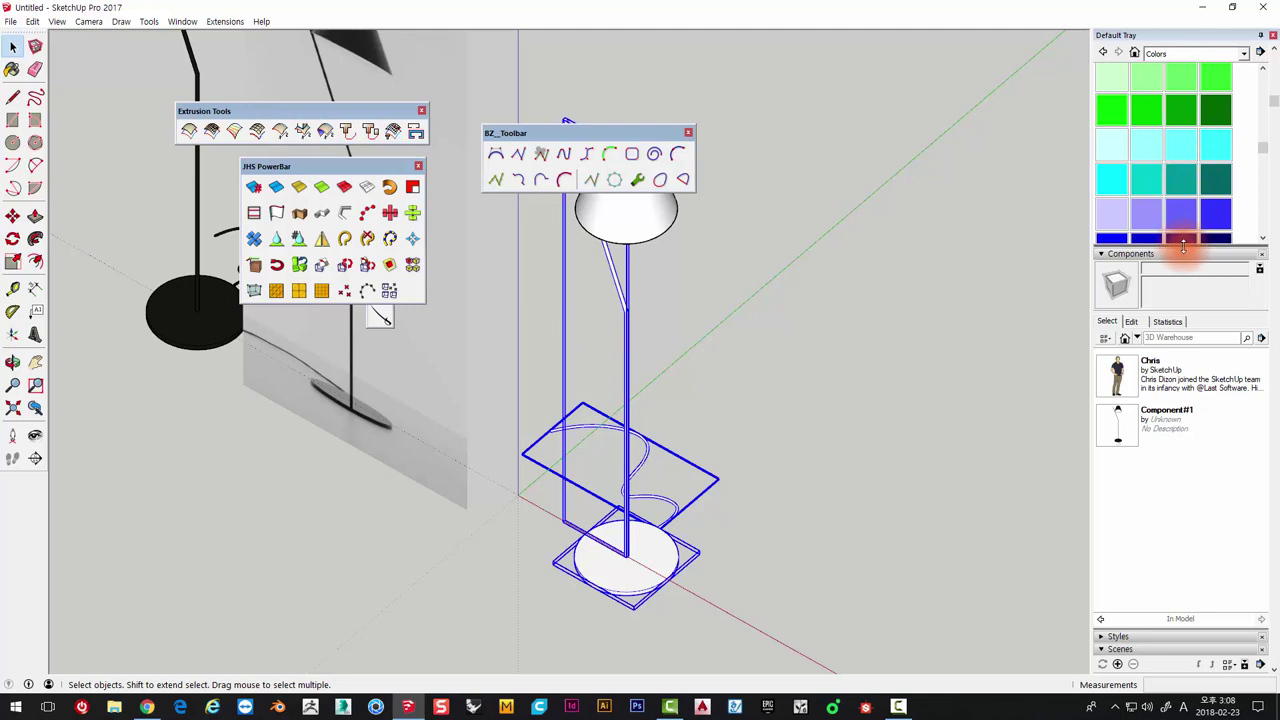
left_click_drag(1183, 247, 1183, 423)
scroll(1184, 300, "up", 2)
scroll(1184, 348, "down", 5)
scroll(1187, 216, "up", 4)
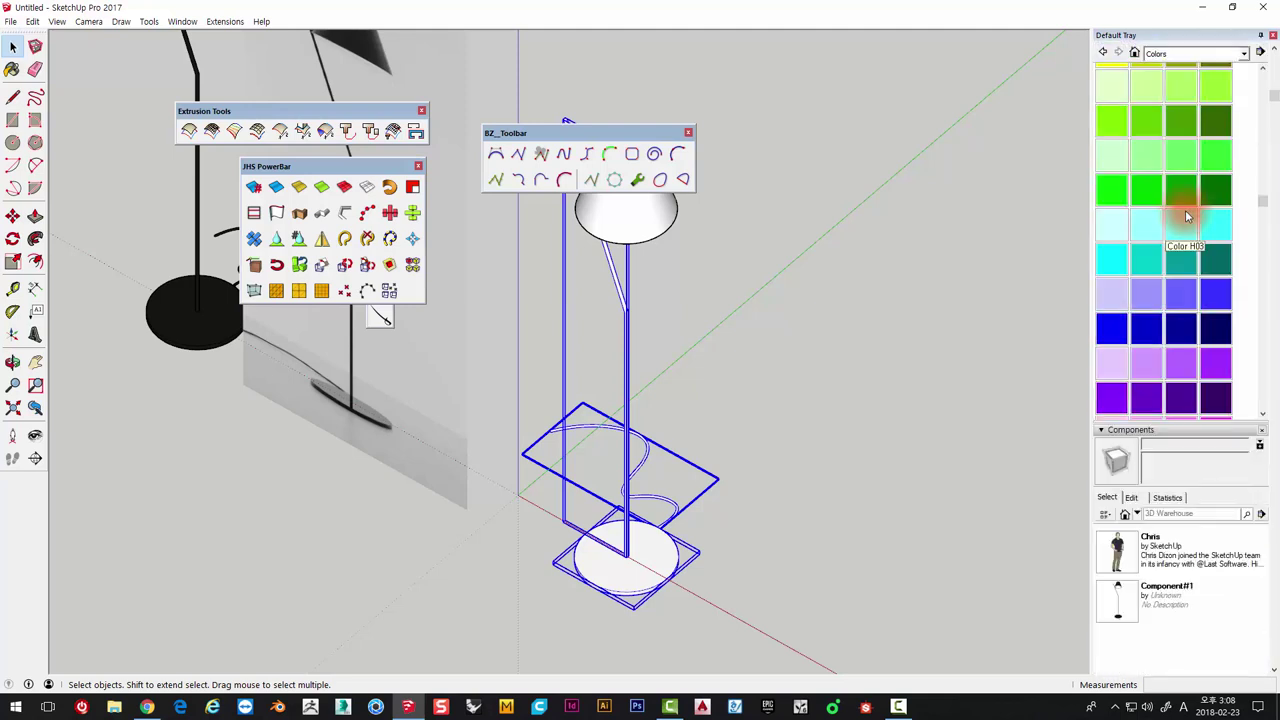
scroll(1264, 200, "down", 5)
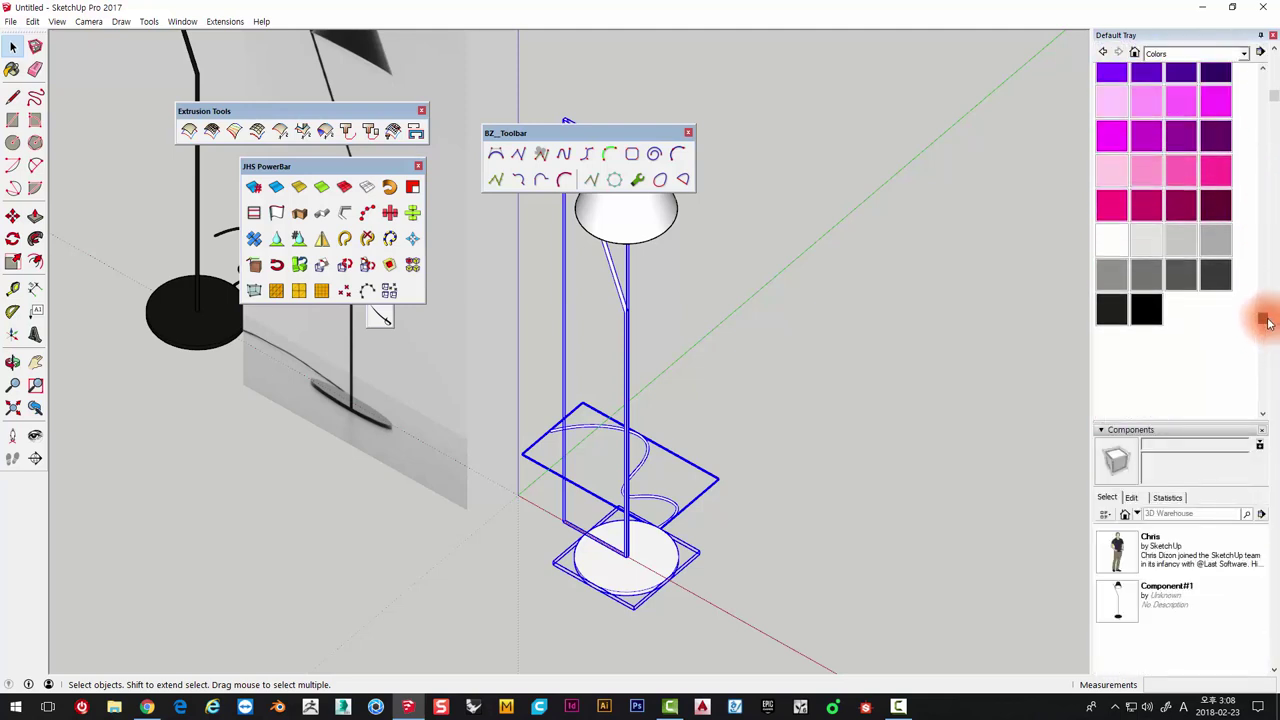
Paint the lamp's round base and conical shade black
left_click(1113, 314)
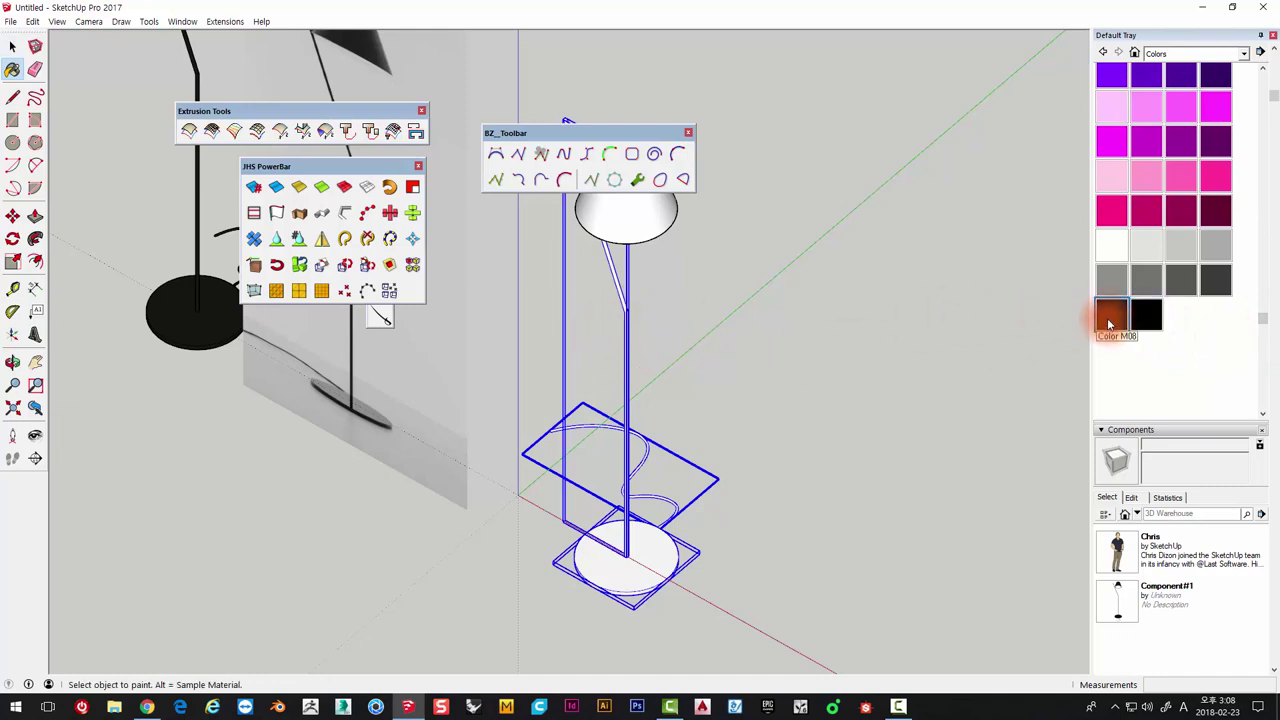
left_click(633, 447)
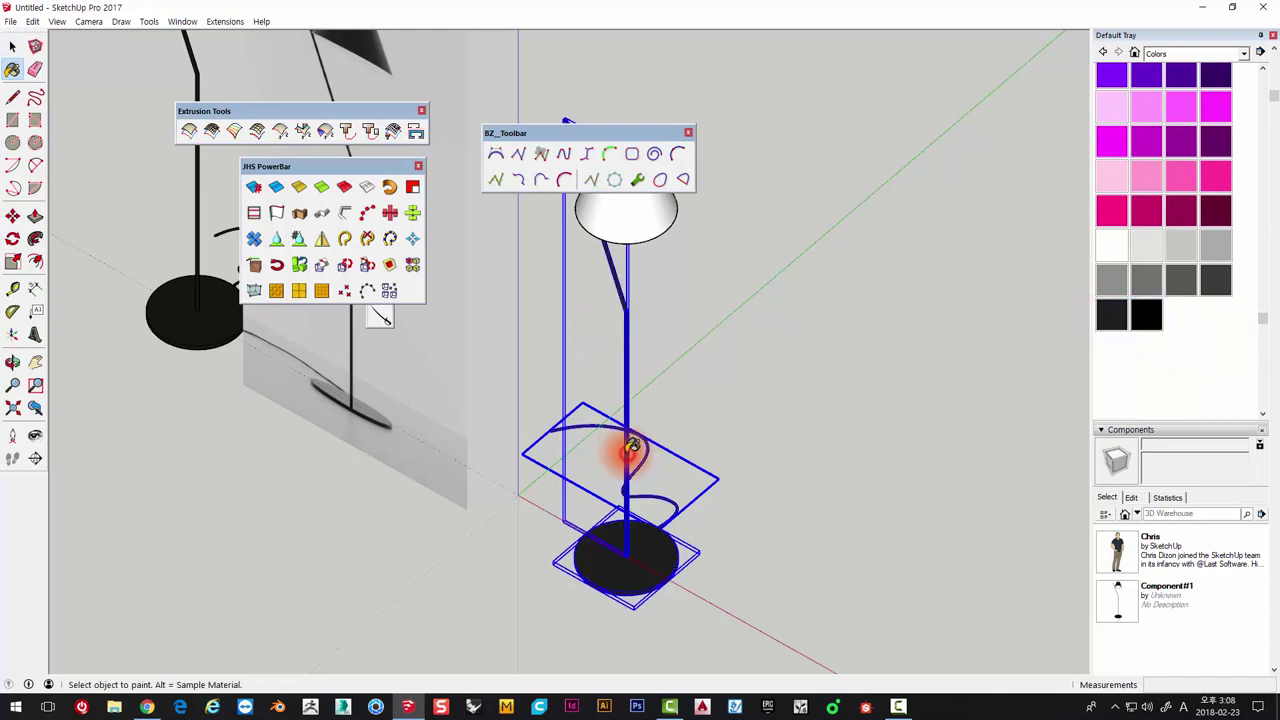
mouse_move(640, 400)
middle_mouse_down()
mouse_move(657, 443)
mouse_move(686, 271)
middle_mouse_up()
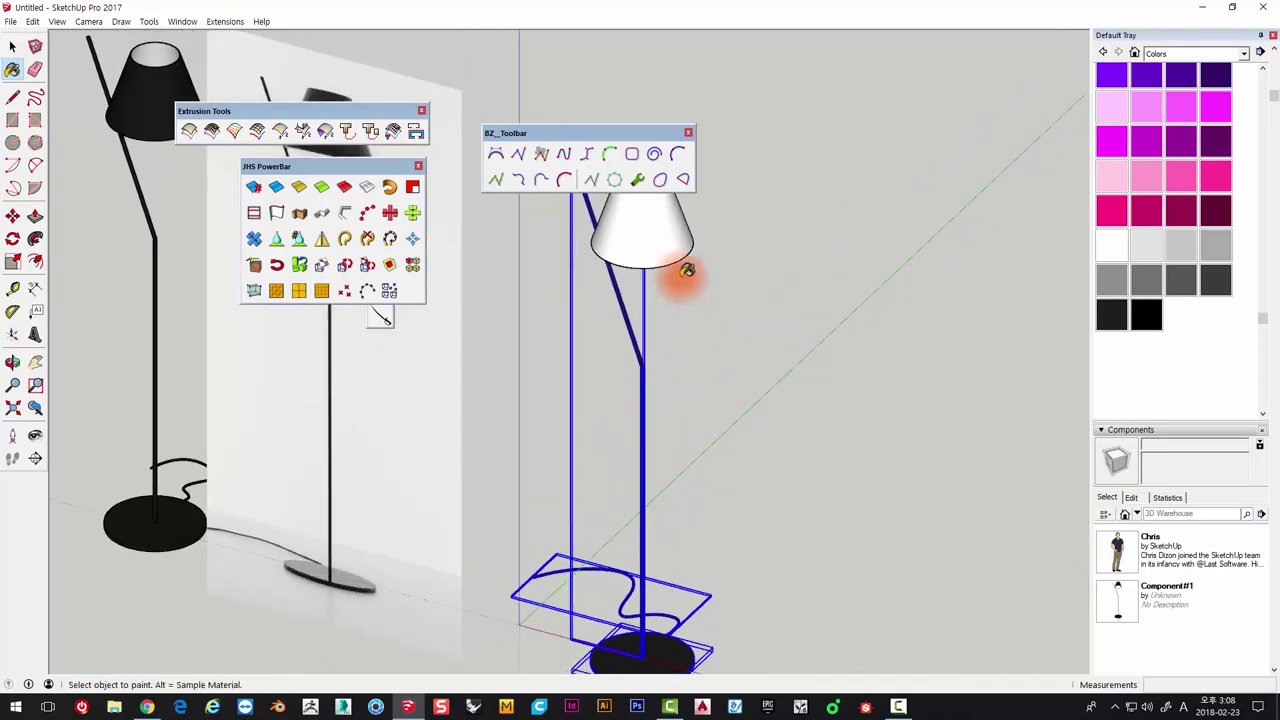
middle_click_drag(800, 420, 731, 434)
scroll(610, 326, "up", 3)
scroll(610, 326, "up", 2)
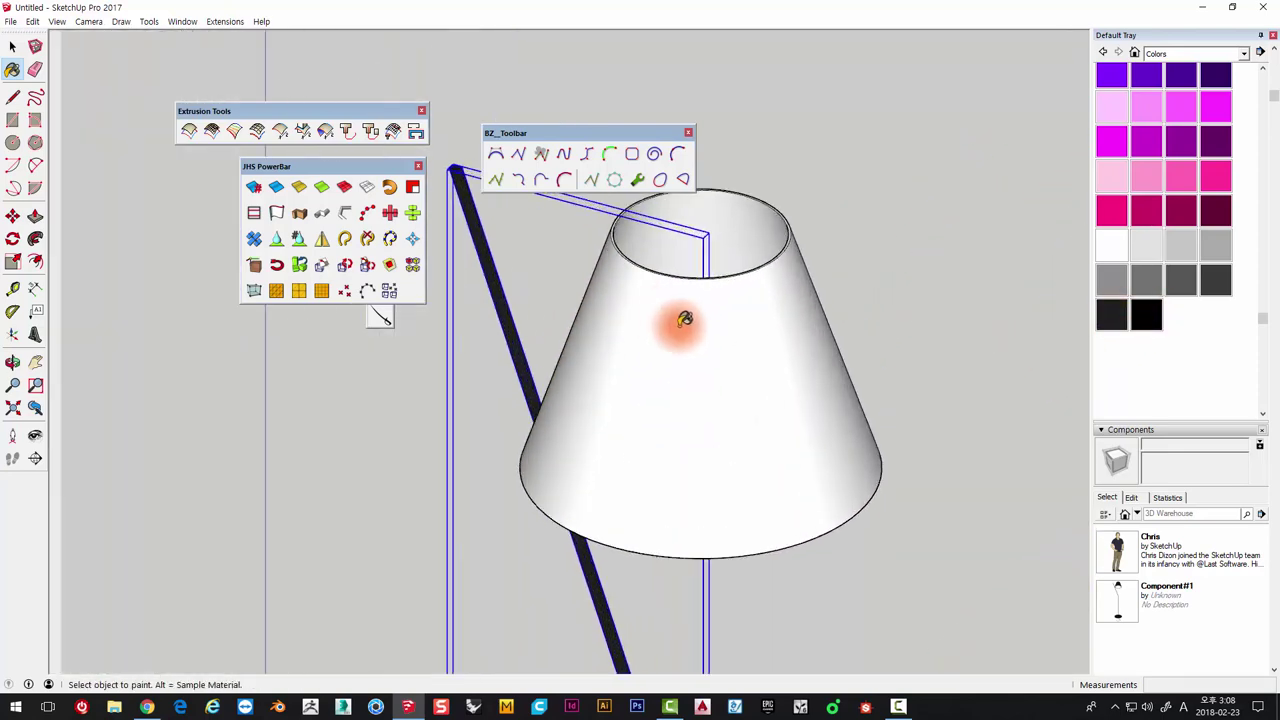
left_click(680, 321)
Inside the shade group, paint the shade's top opening light grey
key("space")
scroll(683, 323, "up", 2)
scroll(664, 321, "up", 2)
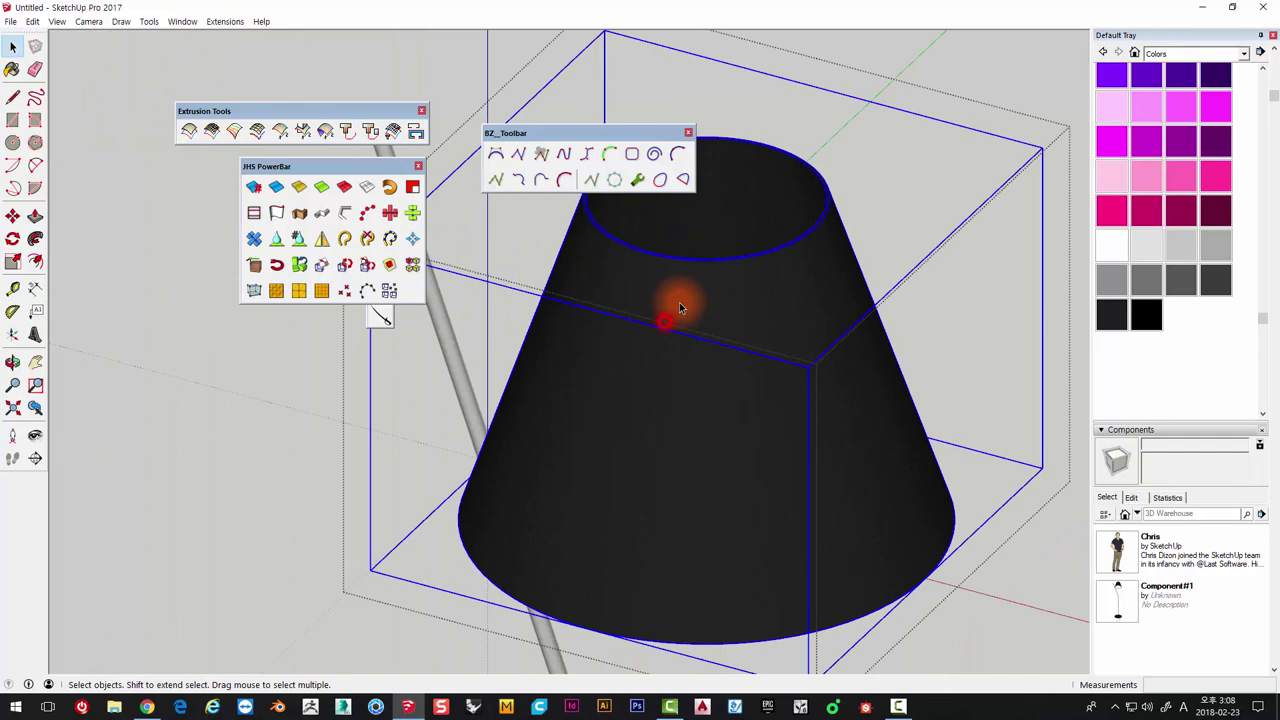
double_click(726, 220)
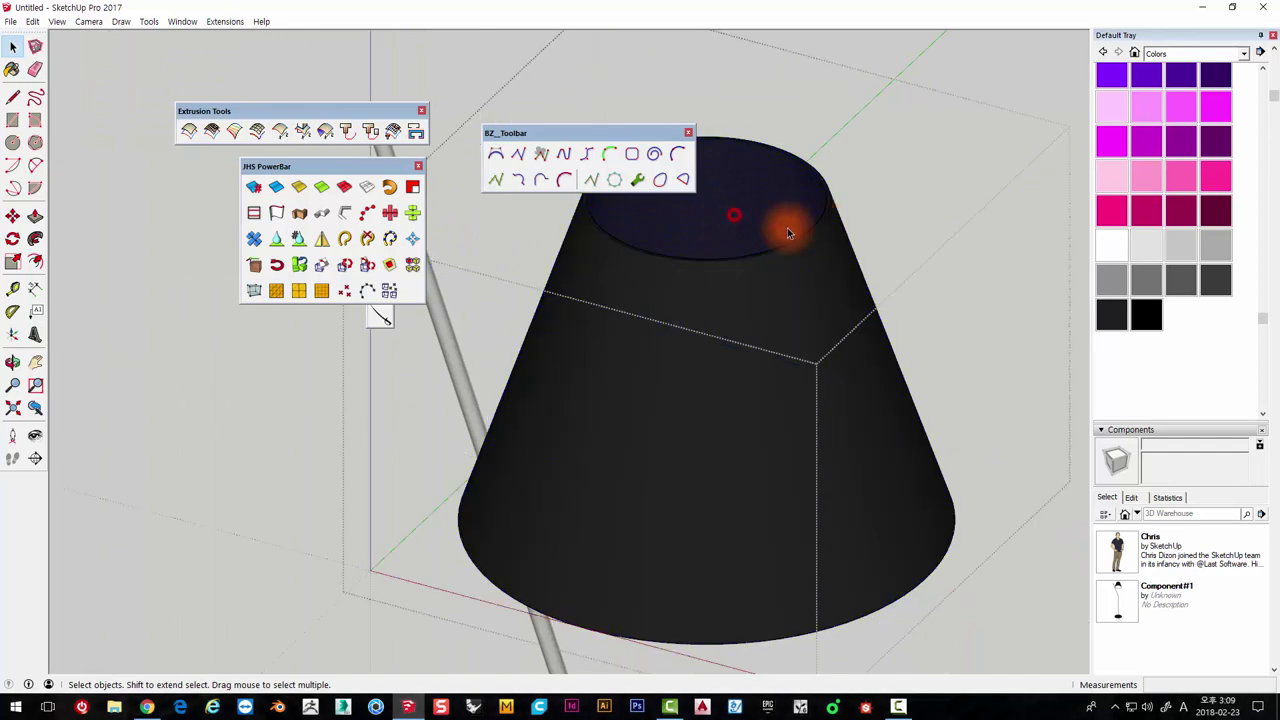
left_click(1146, 246)
left_click(777, 191)
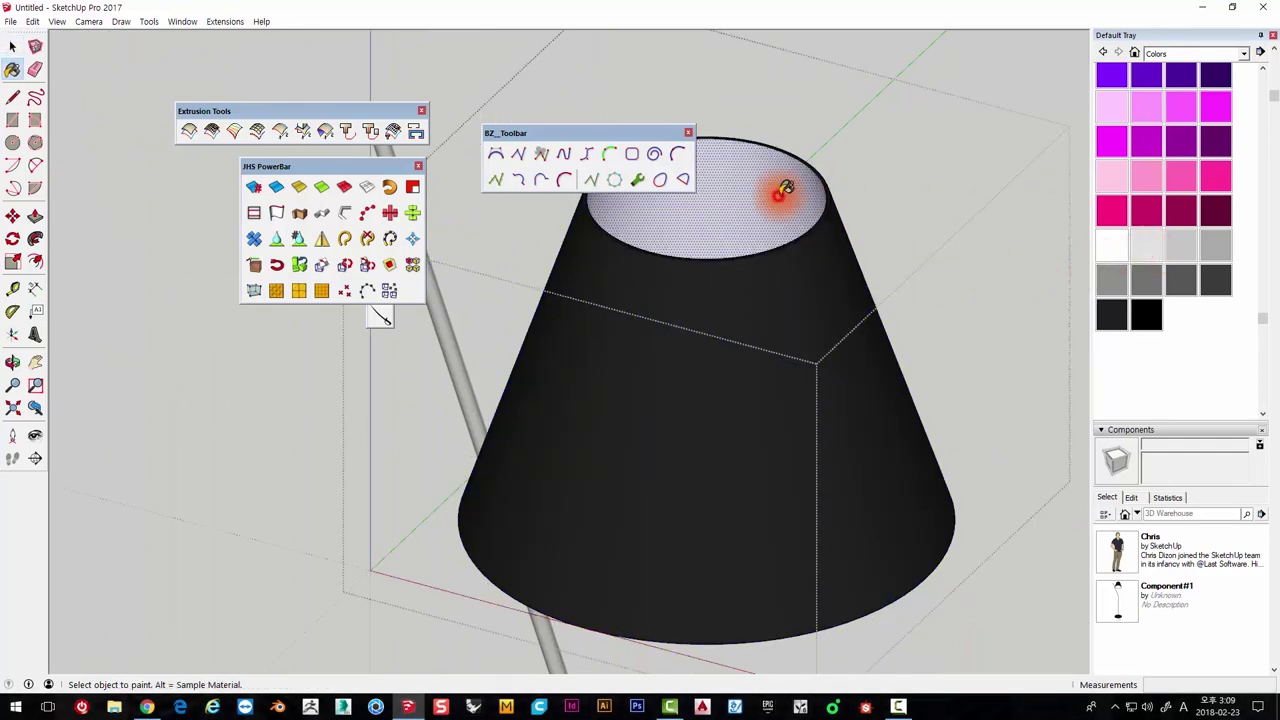
scroll(792, 218, "down", 3)
scroll(792, 218, "down", 3)
scroll(834, 232, "down", 3)
Orbit out and around all three lamps to a level front view
scroll(851, 254, "down", 5)
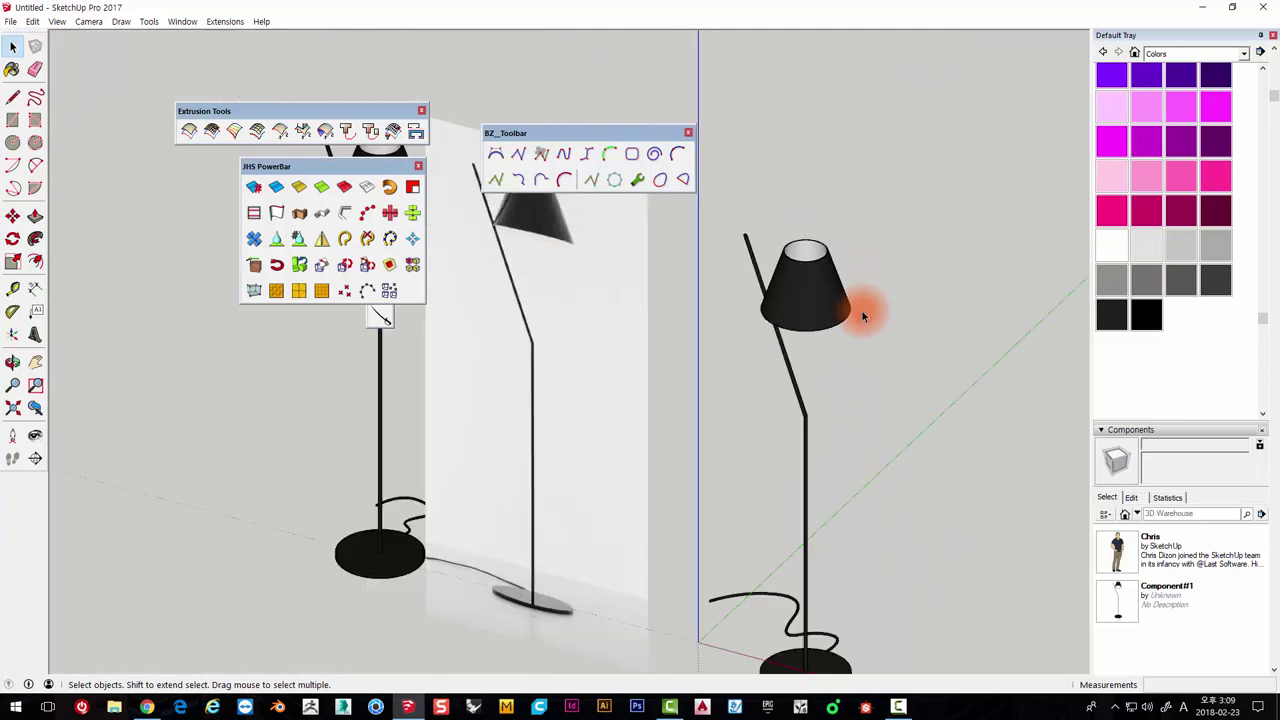
middle_click_drag(862, 311, 824, 456)
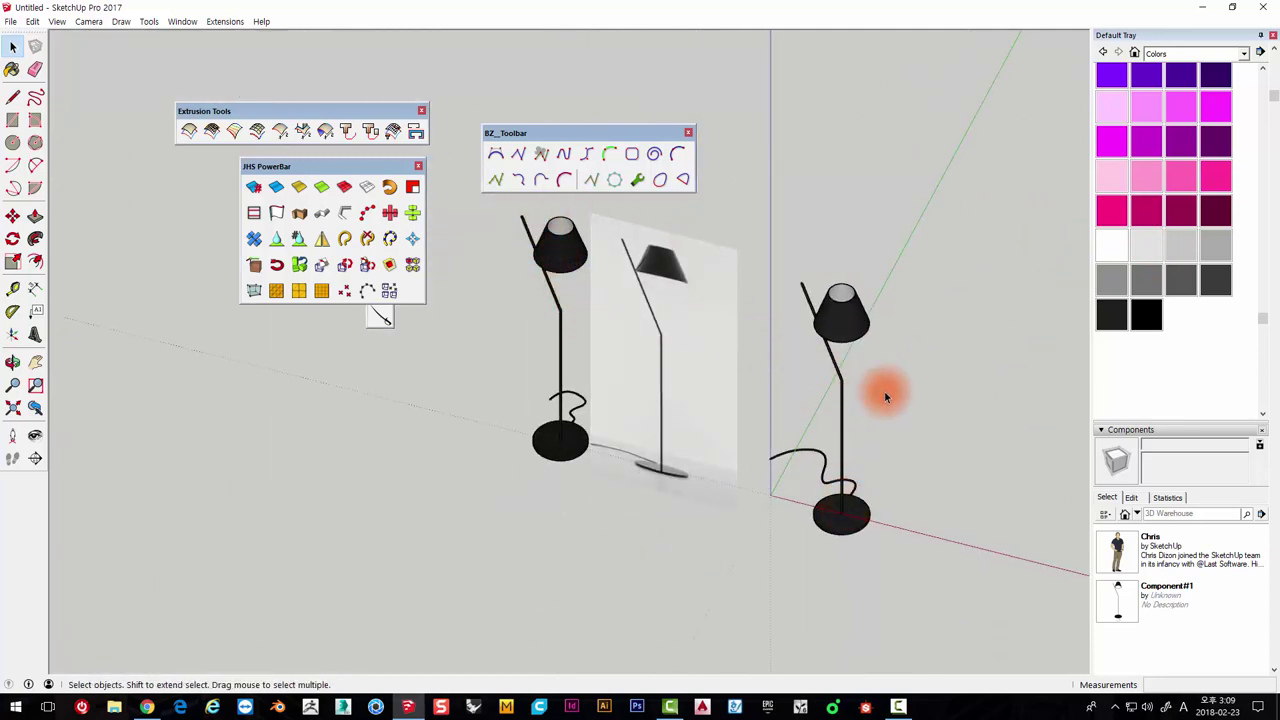
mouse_move(886, 391)
middle_mouse_down()
mouse_move(724, 474)
mouse_move(737, 337)
mouse_move(846, 229)
mouse_move(929, 171)
mouse_move(729, 296)
mouse_move(683, 386)
mouse_move(689, 309)
mouse_move(821, 226)
mouse_move(857, 337)
mouse_move(766, 380)
middle_mouse_up()
scroll(686, 383, "up", 3)
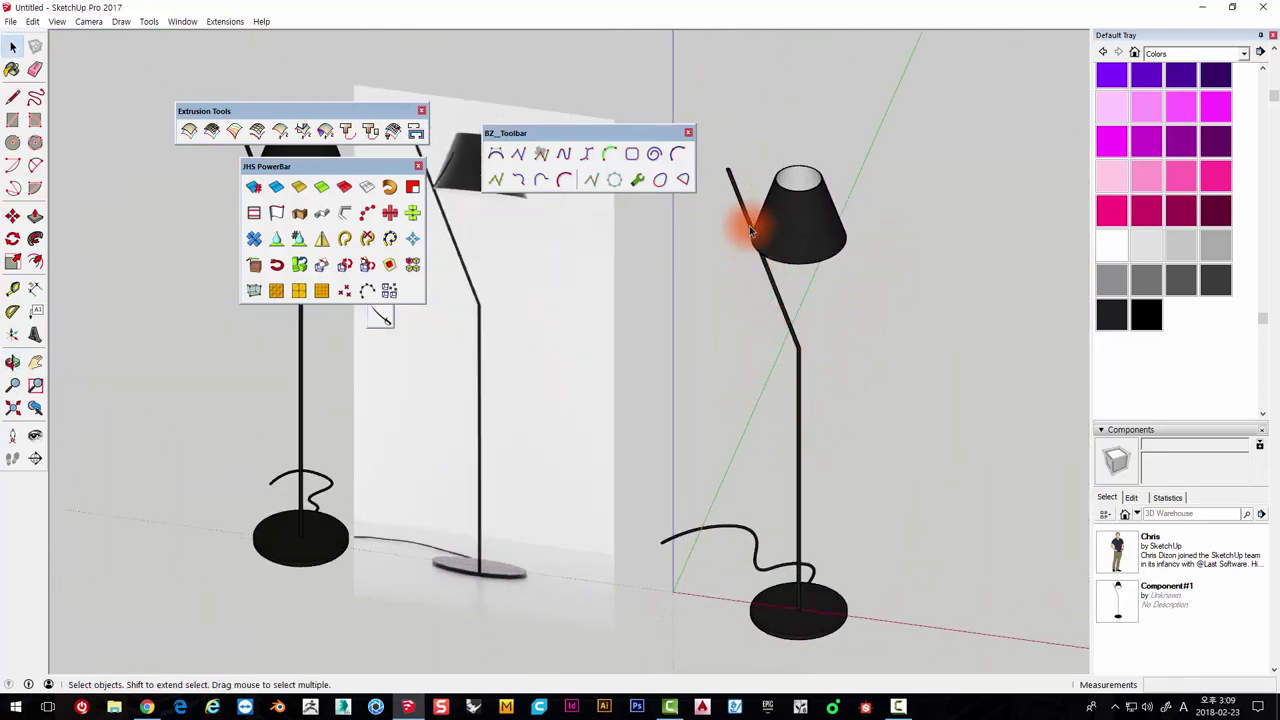
mouse_move(768, 268)
middle_mouse_down()
mouse_move(785, 349)
mouse_move(934, 220)
mouse_move(625, 397)
mouse_move(571, 297)
mouse_move(777, 149)
mouse_move(840, 177)
mouse_move(780, 229)
mouse_move(803, 286)
mouse_move(503, 380)
middle_mouse_up()
scroll(571, 297, "down", 2)
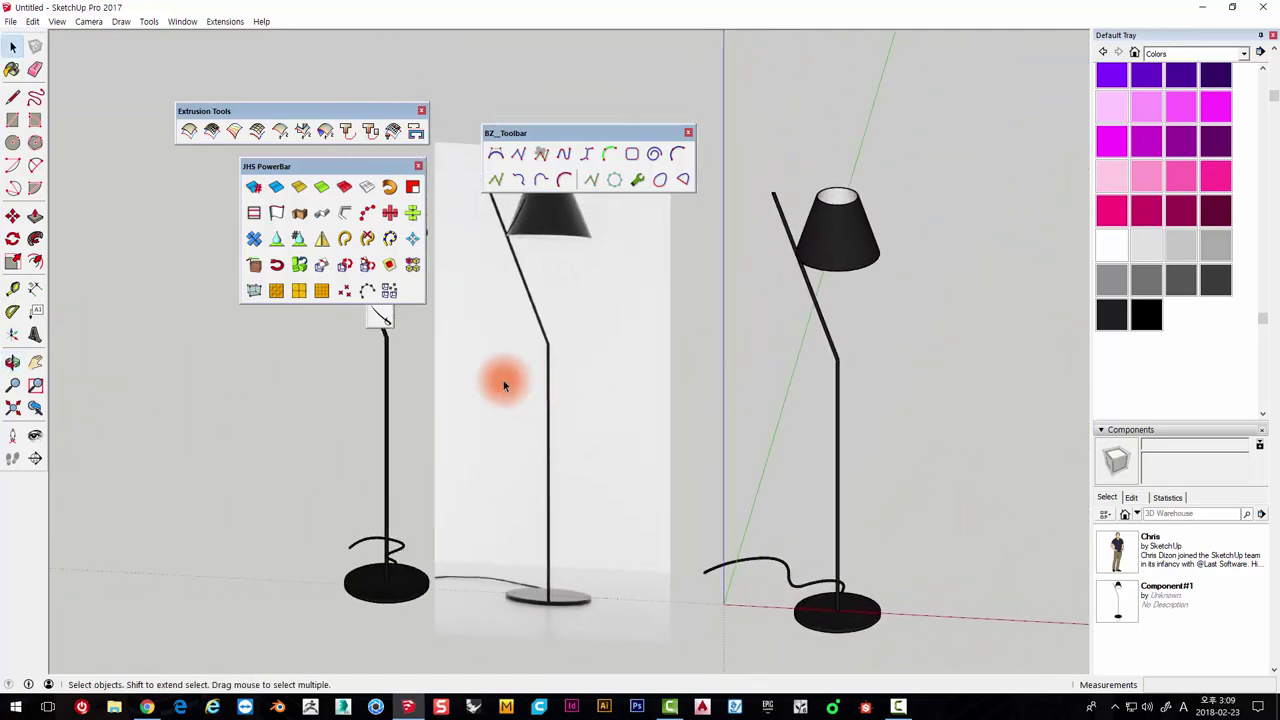
mouse_move(671, 329)
middle_mouse_down()
mouse_move(680, 366)
mouse_move(574, 369)
middle_mouse_up()
scroll(683, 289, "up", 2)
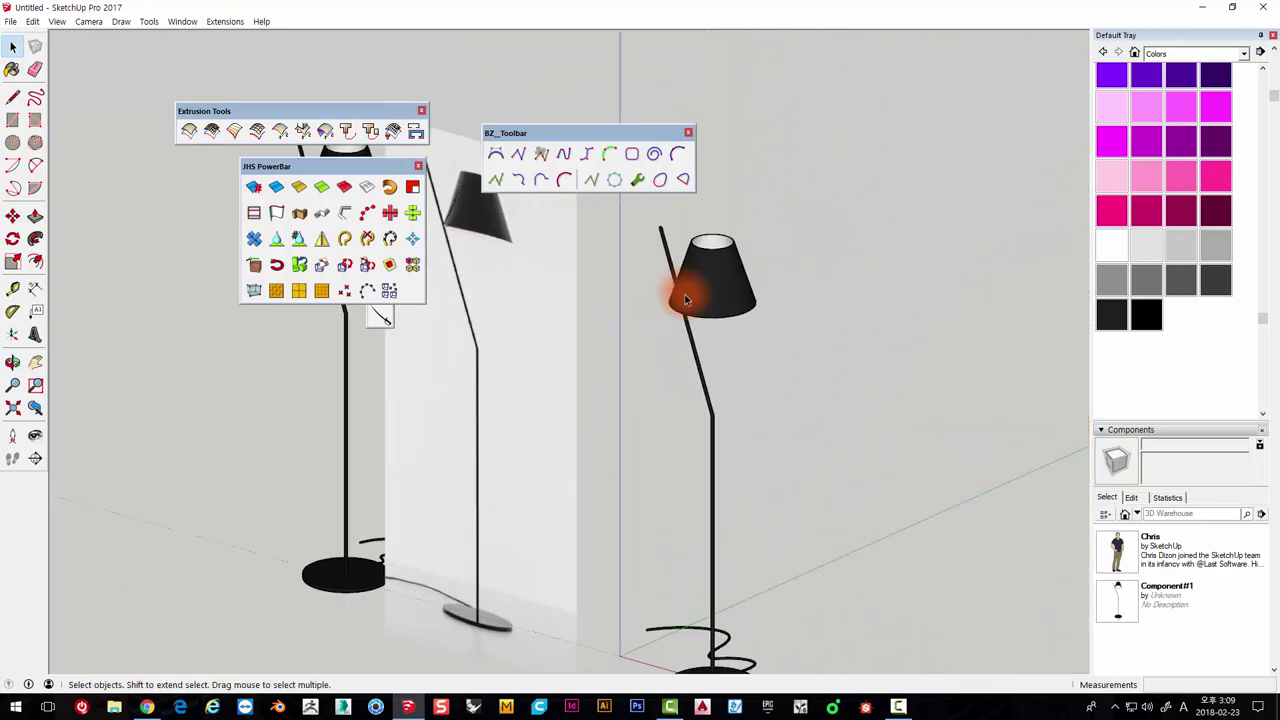
scroll(700, 334, "up", 3)
scroll(700, 334, "up", 2)
scroll(694, 340, "down", 5)
mouse_move(694, 340)
middle_mouse_down()
mouse_move(849, 237)
mouse_move(848, 360)
mouse_move(574, 323)
mouse_move(563, 300)
mouse_move(816, 263)
mouse_move(744, 424)
middle_mouse_up()
Select the finished lamp and orbit around it to check the result from several angles
left_click(766, 394)
scroll(571, 300, "down", 3)
scroll(794, 533, "up", 3)
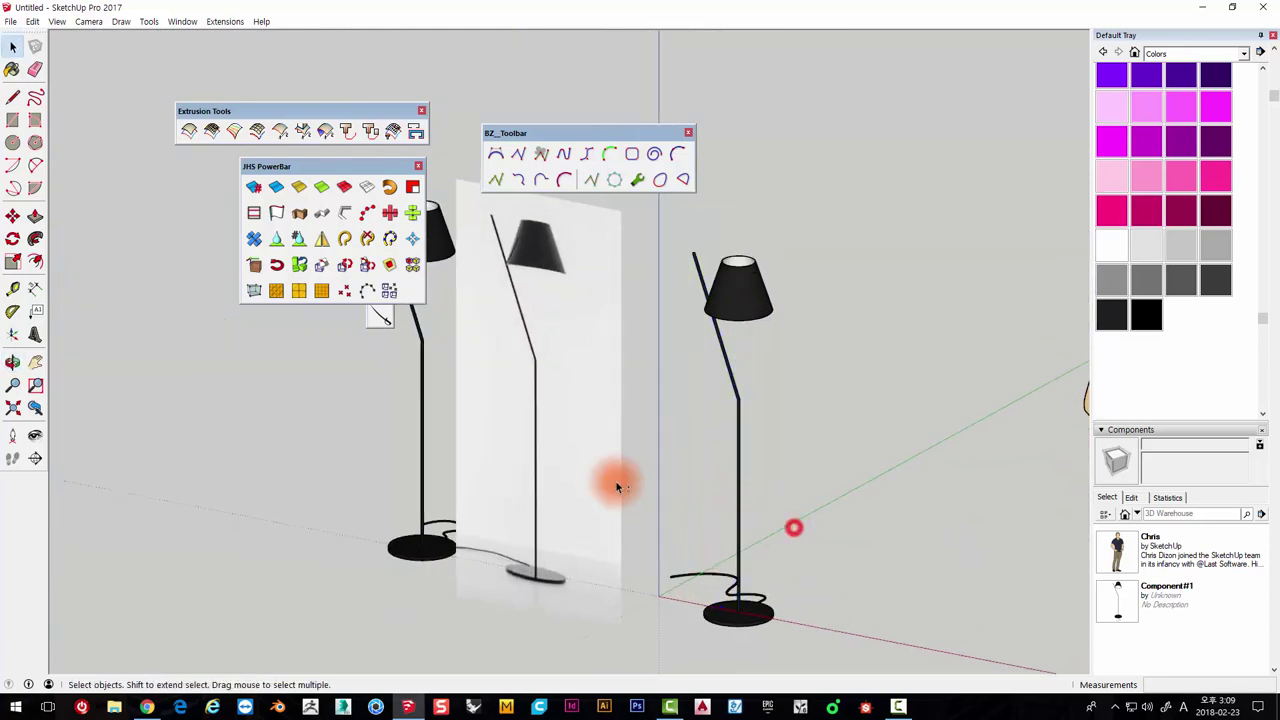
mouse_move(617, 487)
middle_mouse_down()
mouse_move(551, 393)
mouse_move(571, 414)
middle_mouse_up()
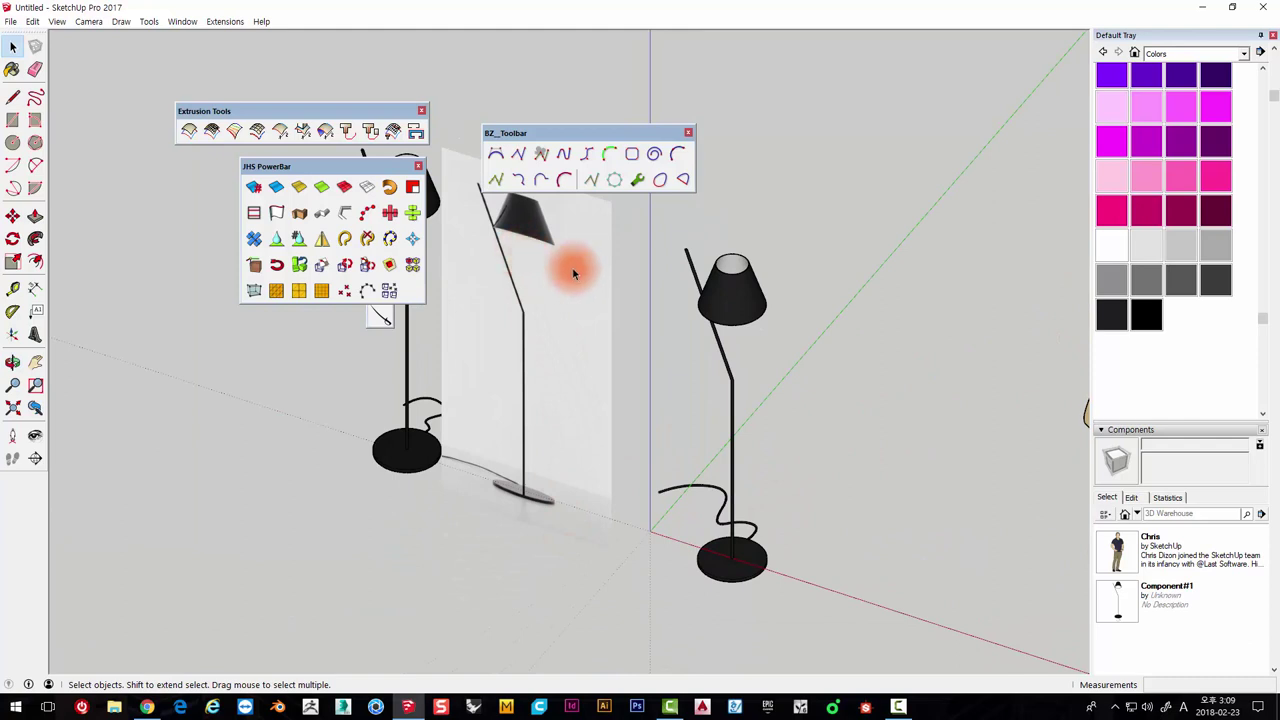
mouse_move(572, 270)
middle_mouse_down()
mouse_move(594, 271)
mouse_move(646, 369)
mouse_move(686, 237)
mouse_move(768, 241)
mouse_move(797, 329)
mouse_move(791, 392)
mouse_move(757, 386)
mouse_move(691, 497)
mouse_move(611, 460)
mouse_move(571, 524)
middle_mouse_up()
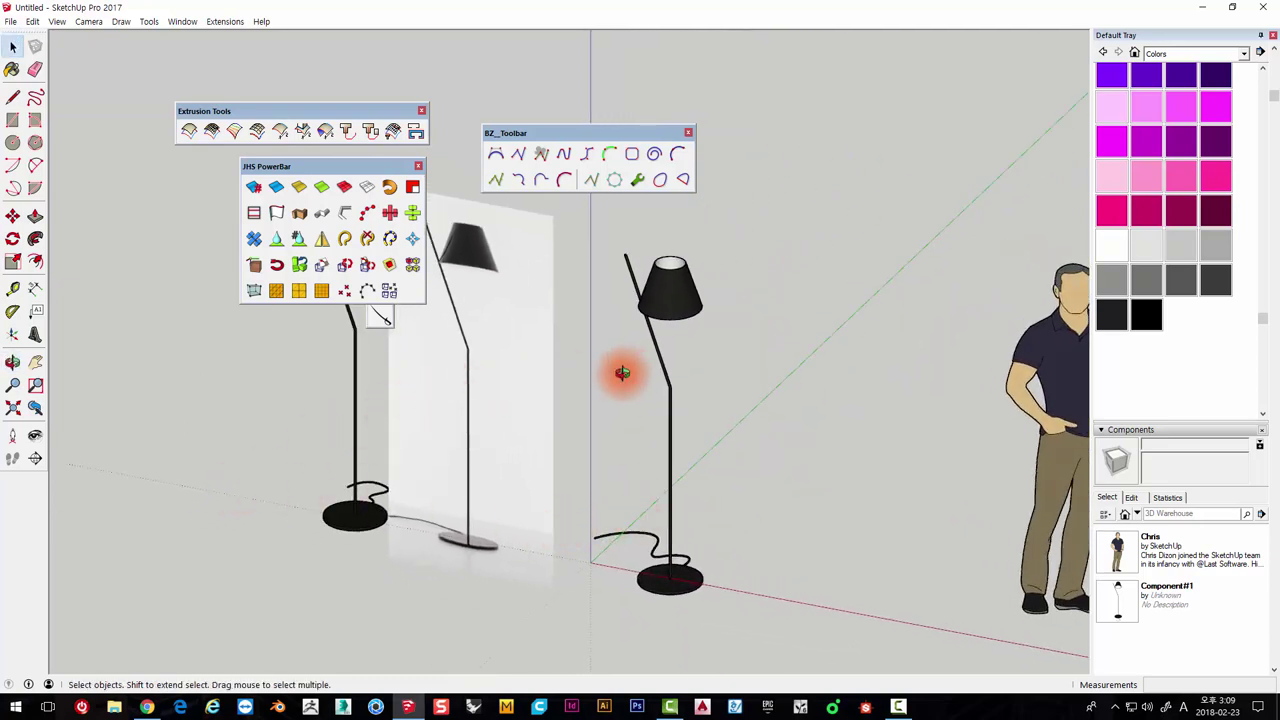
scroll(606, 509, "up", 1)
scroll(649, 503, "up", 3)
mouse_move(649, 503)
middle_mouse_down()
mouse_move(694, 386)
mouse_move(648, 422)
mouse_move(346, 494)
mouse_move(774, 414)
mouse_move(351, 443)
middle_mouse_up()
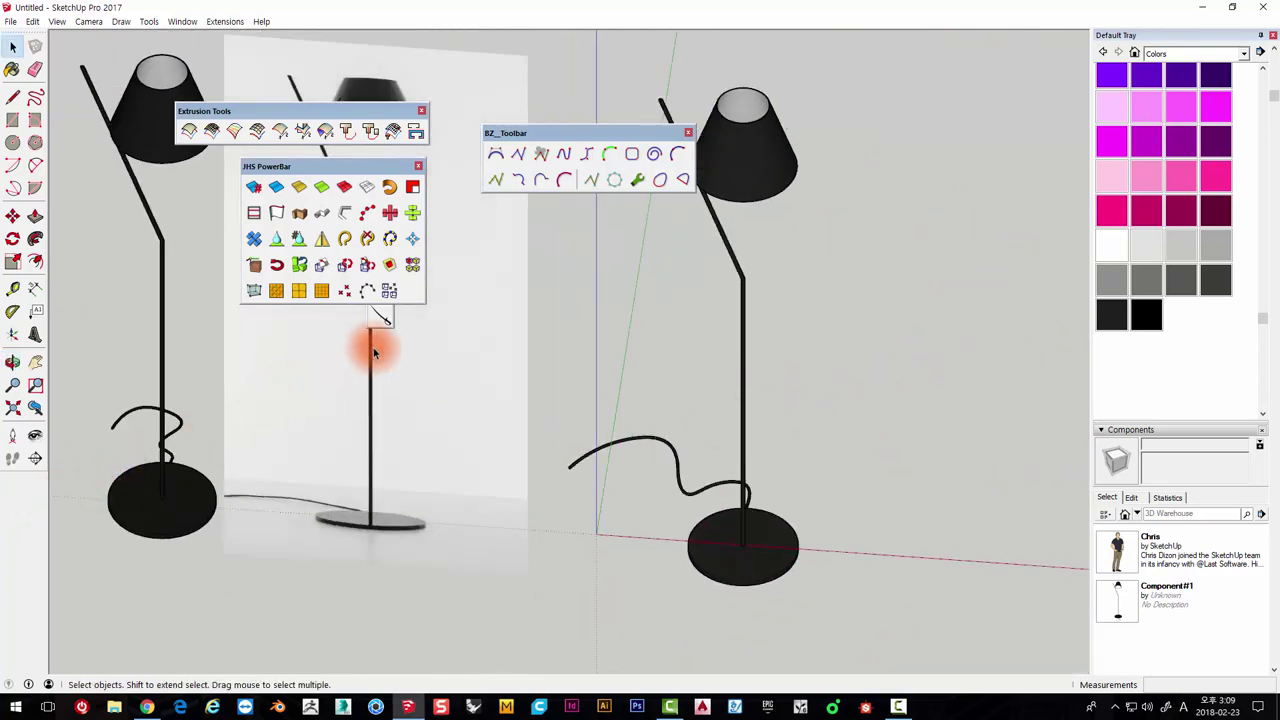
middle_click_drag(672, 340, 789, 295)
middle_click_drag(709, 371, 694, 354)
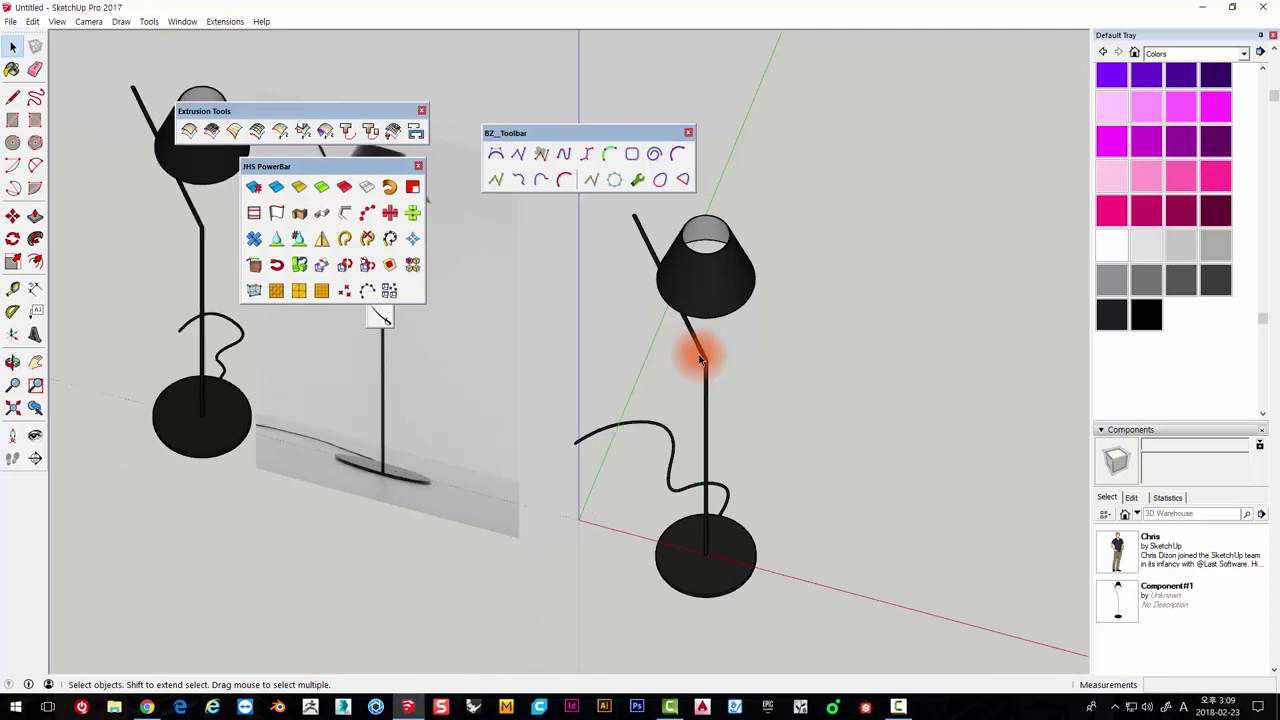
Move the floating toolbars and small panel off the model to the upper right
mouse_move(571, 133)
left_mouse_down()
mouse_move(843, 49)
mouse_move(937, 69)
left_mouse_up()
mouse_move(341, 114)
left_mouse_down()
mouse_move(583, 64)
mouse_move(751, 60)
left_mouse_up()
left_click_drag(337, 175, 968, 147)
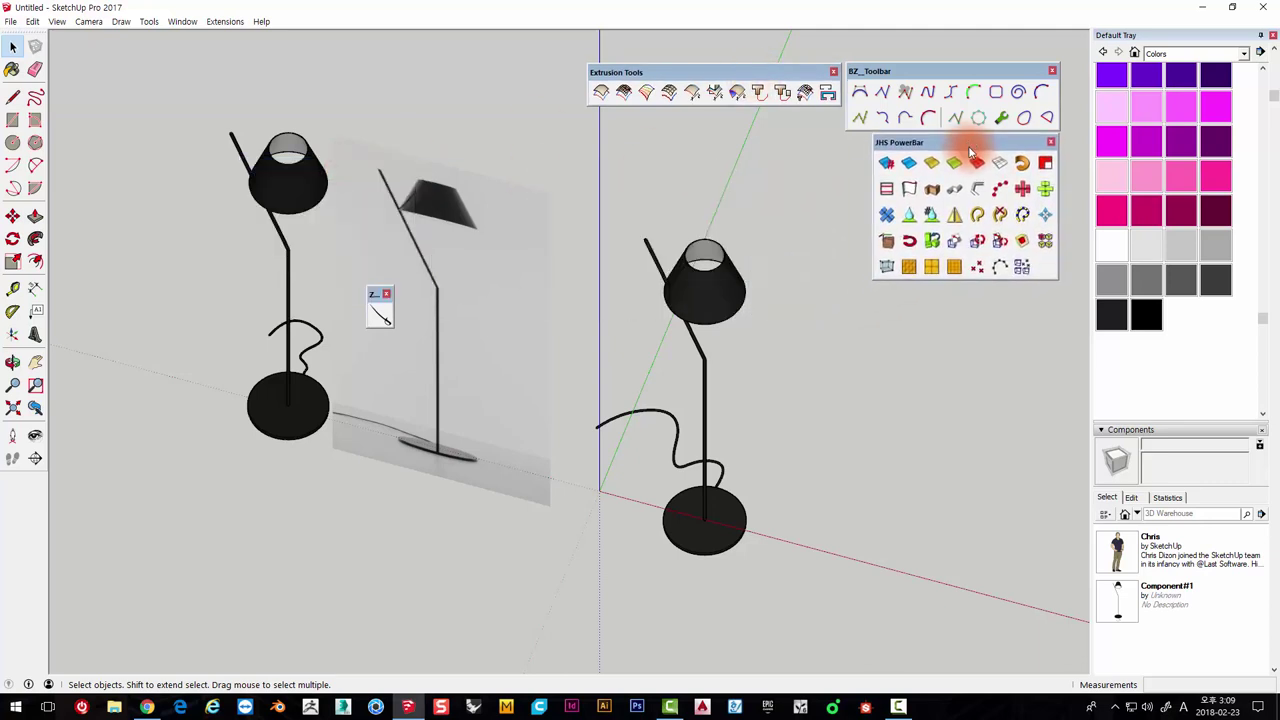
scroll(647, 375, "up", 2)
scroll(657, 347, "up", 2)
scroll(610, 348, "down", 1)
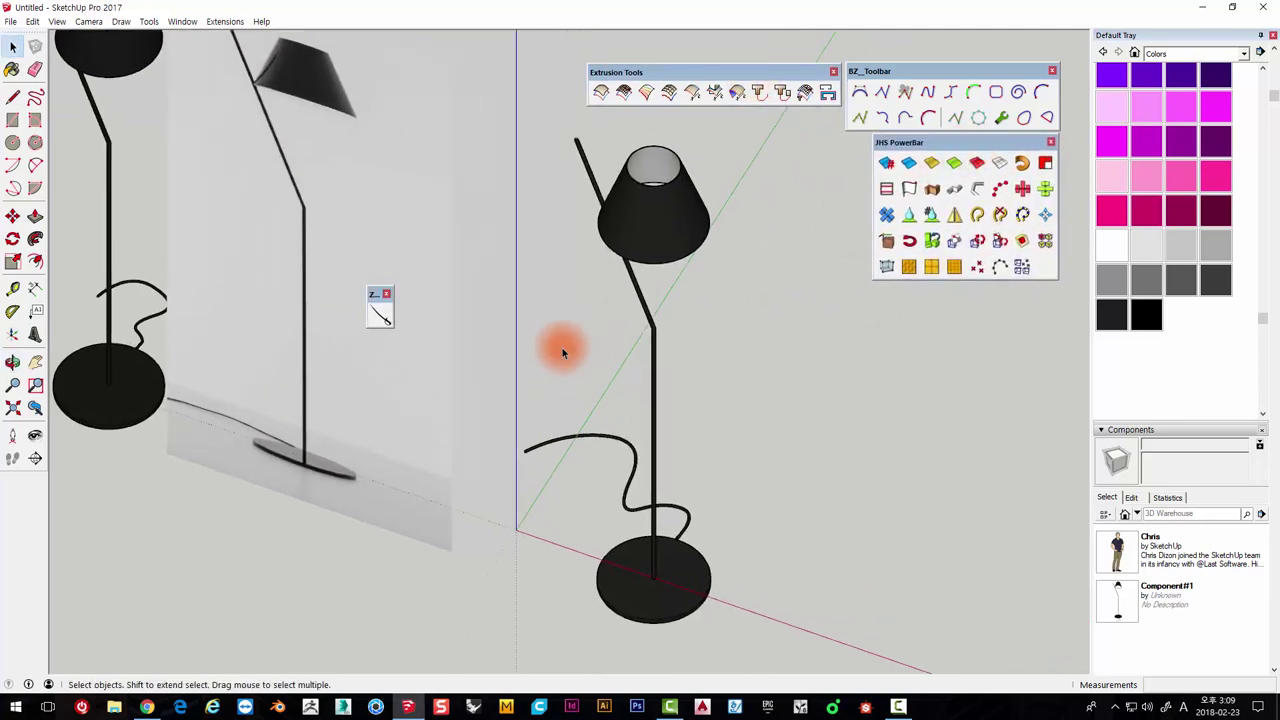
mouse_move(563, 349)
middle_mouse_down()
mouse_move(680, 214)
mouse_move(731, 289)
mouse_move(597, 350)
mouse_move(381, 307)
middle_mouse_up()
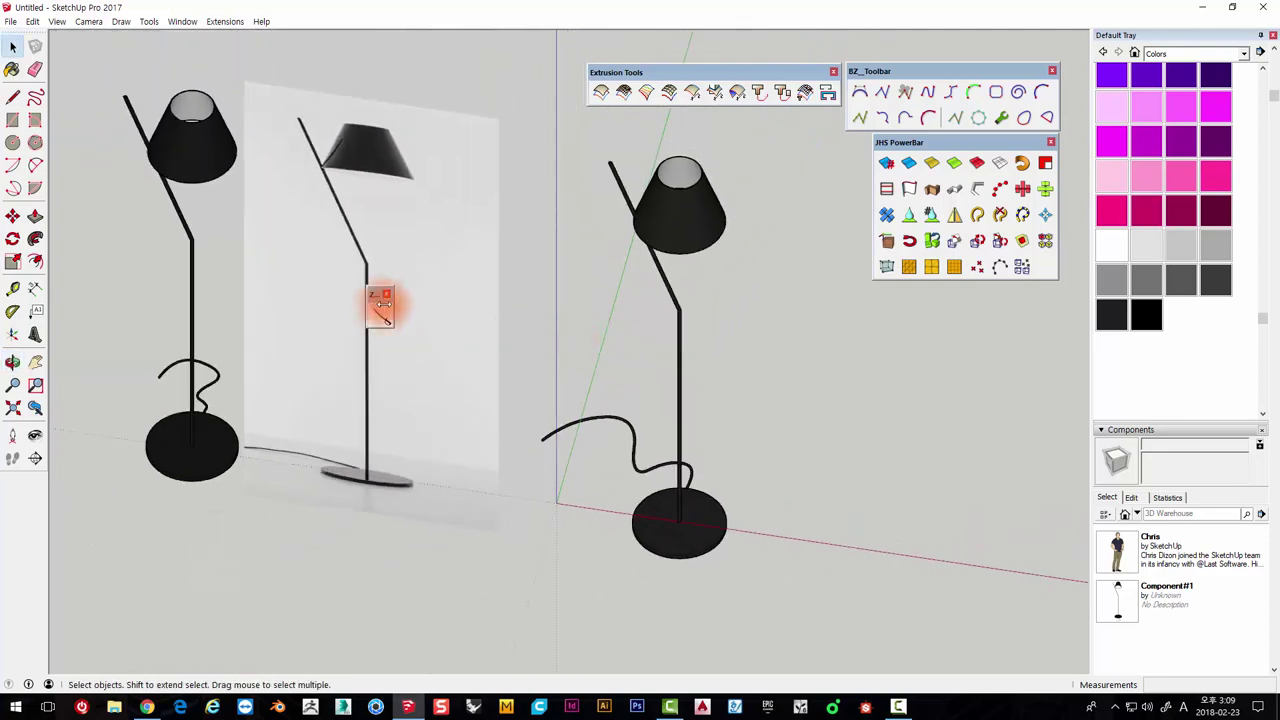
left_click_drag(373, 294, 846, 142)
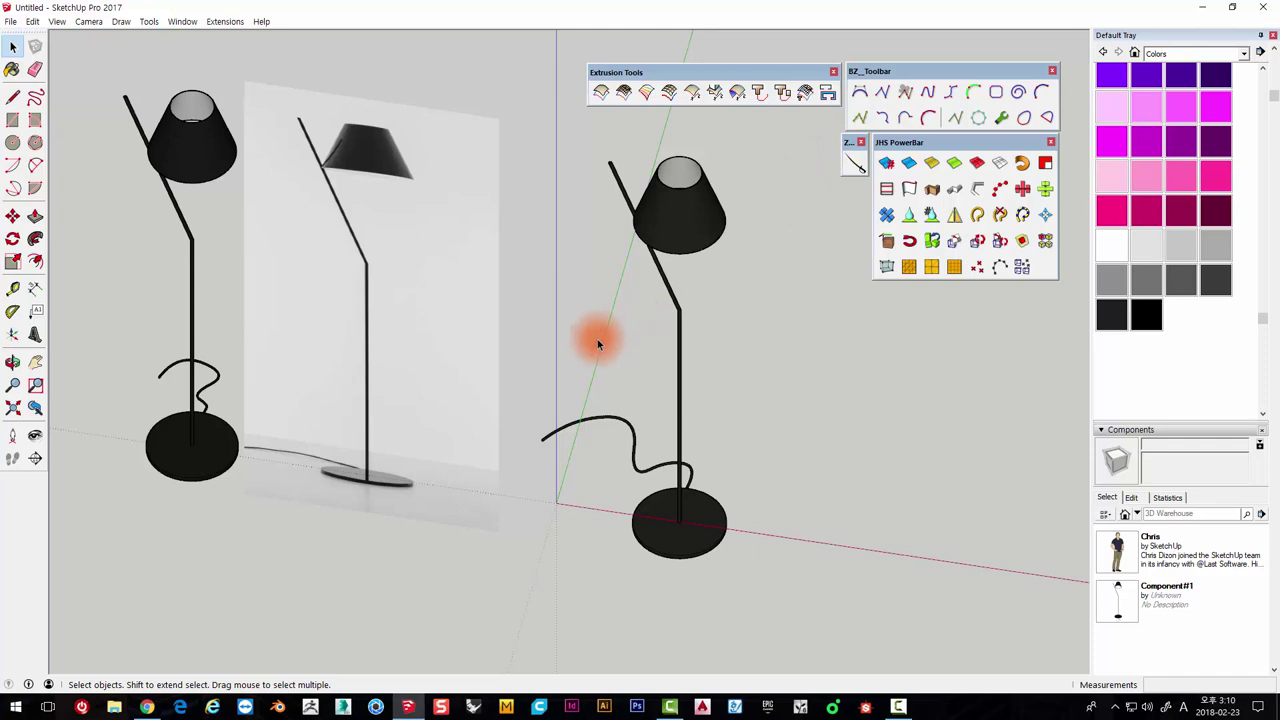